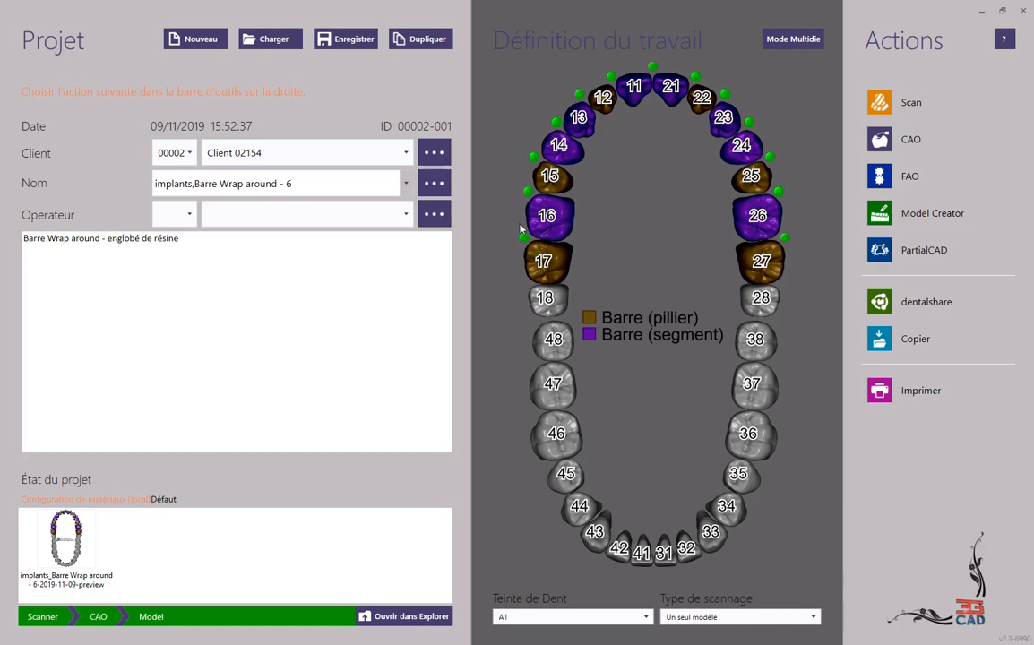
# - Review the work type, material and options of tooth 17 (bar pillar) and tooth 16 (bar segment)
pyautogui.moveTo(555, 276)
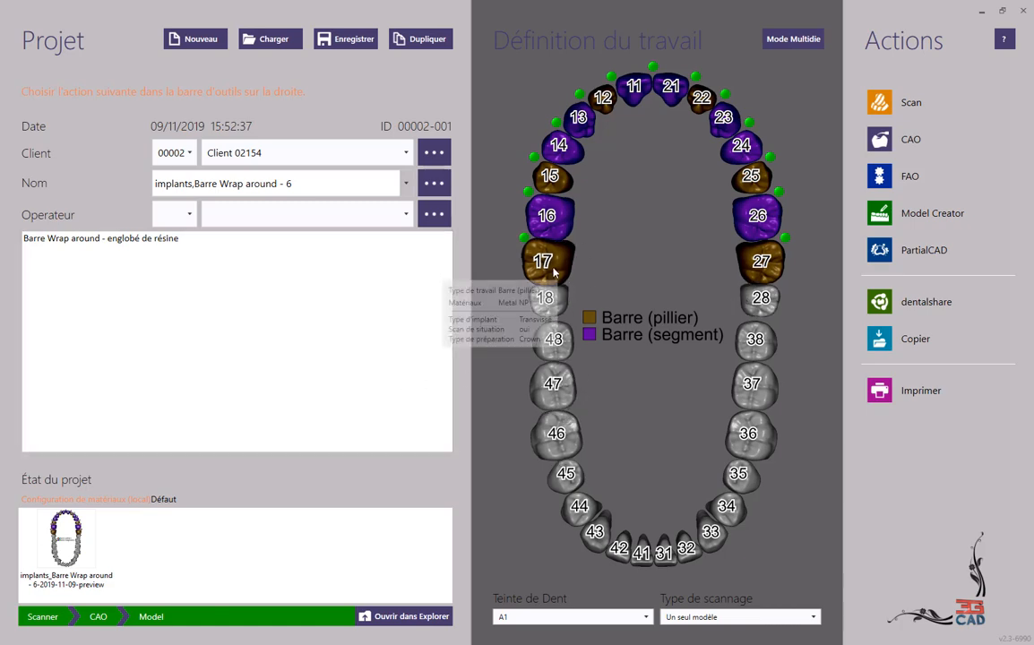
pyautogui.click(554, 273)
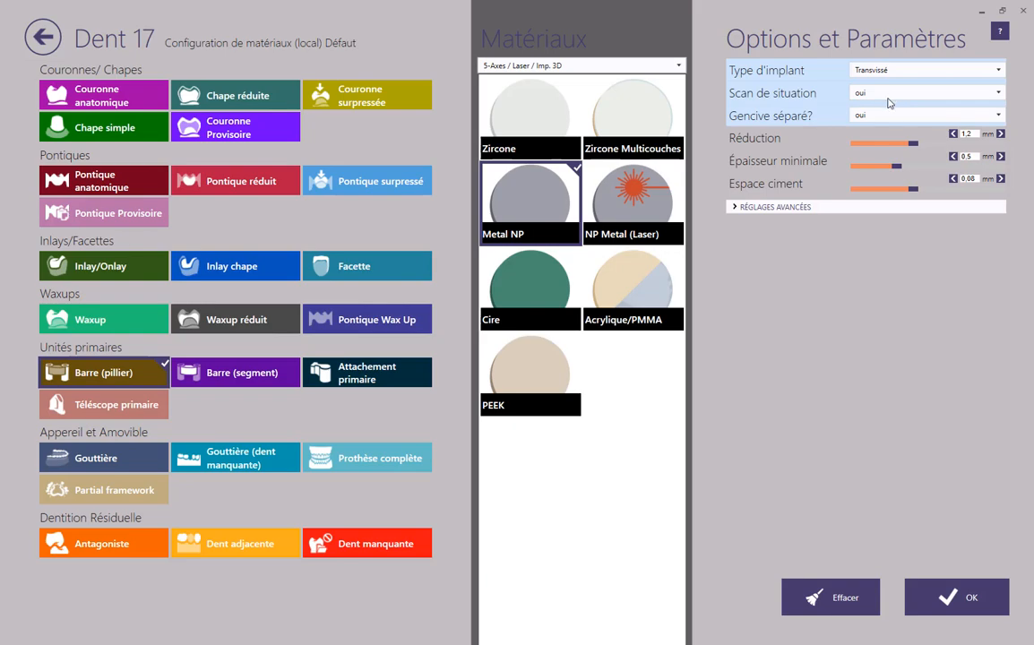
pyautogui.click(965, 607)
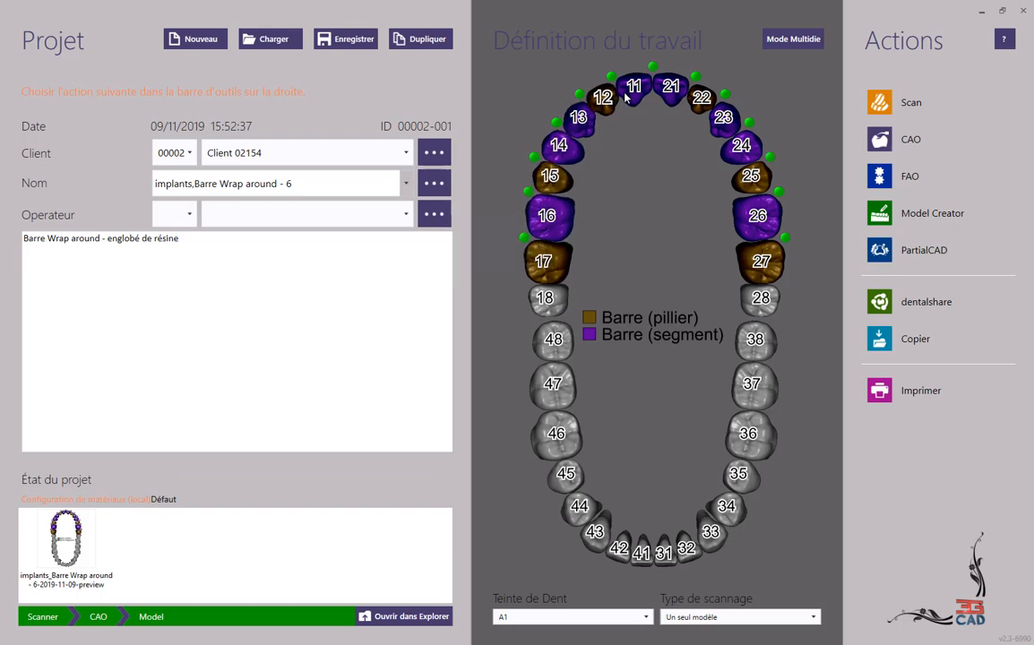
pyautogui.click(549, 213)
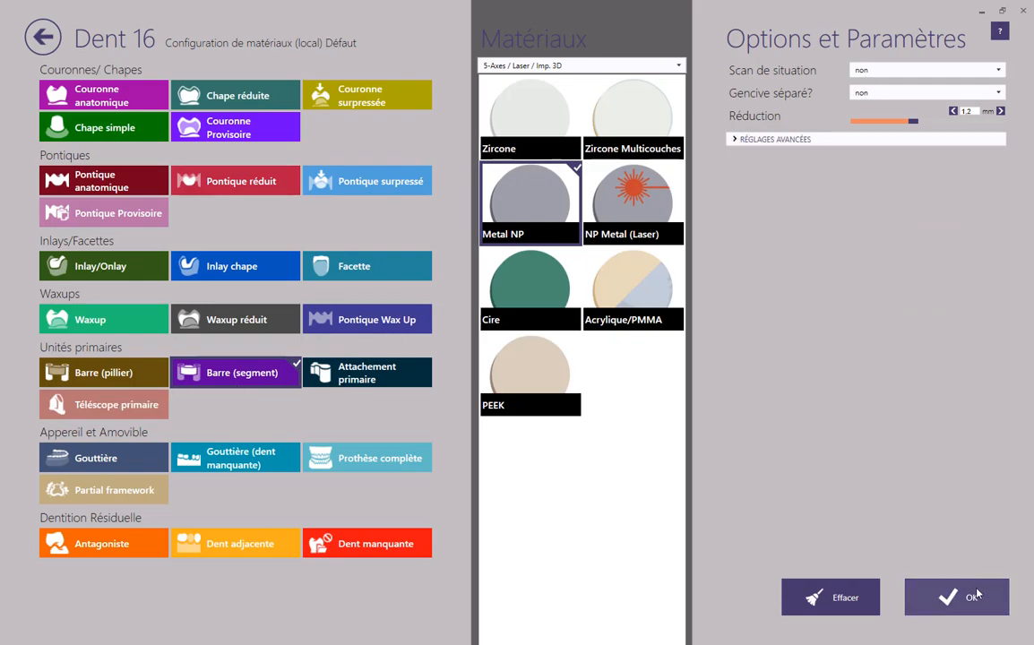
pyautogui.press('Return')
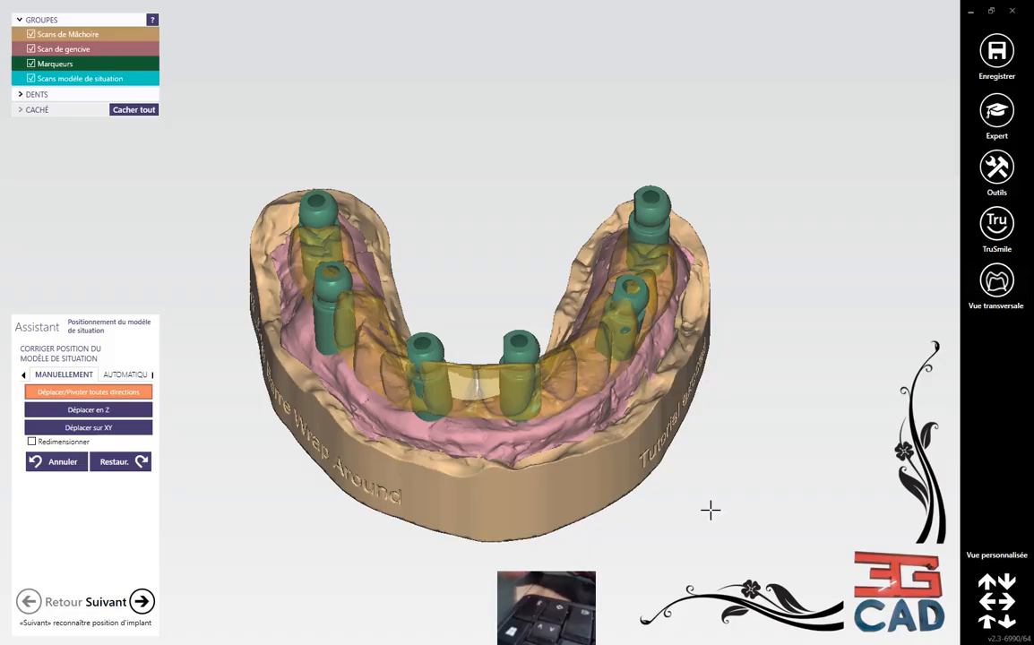
# - Check the situation model's position over the gingiva and markers, and accept it to proceed to implant position recognition
pyautogui.moveTo(655, 492); pyautogui.dragTo(694, 498, button='right')
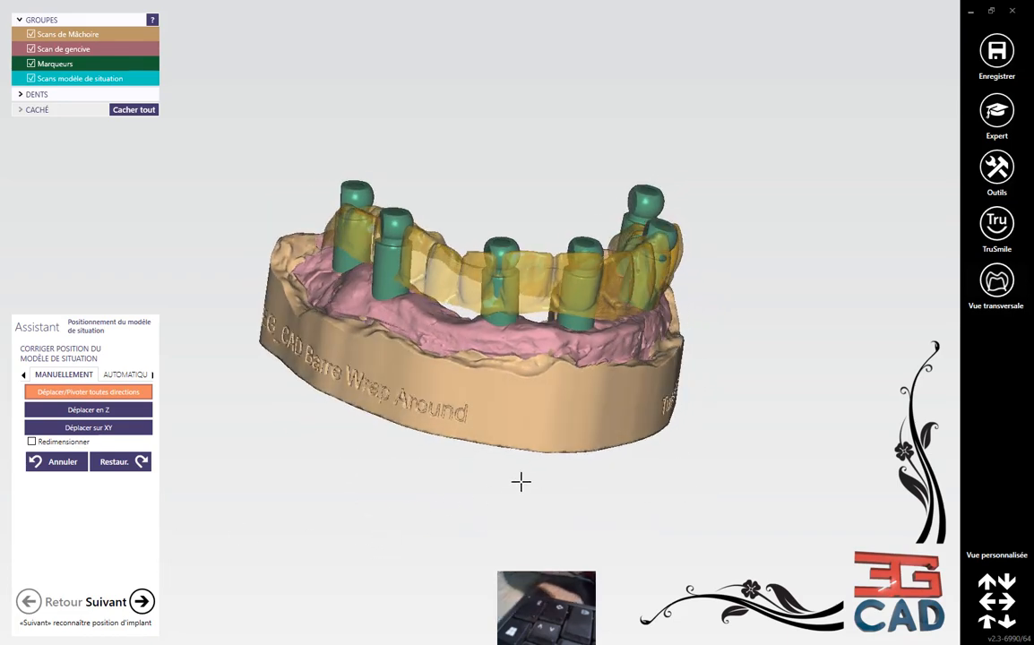
pyautogui.moveTo(546, 446); pyautogui.dragTo(540, 444, button='right')
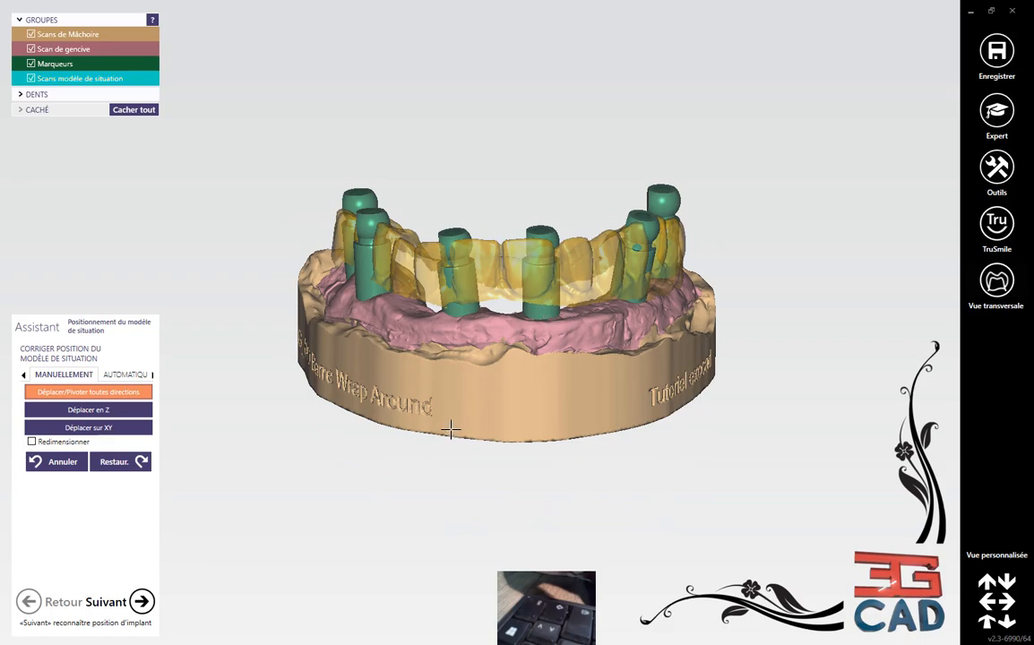
pyautogui.moveTo(438, 436); pyautogui.dragTo(462, 413, button='right')
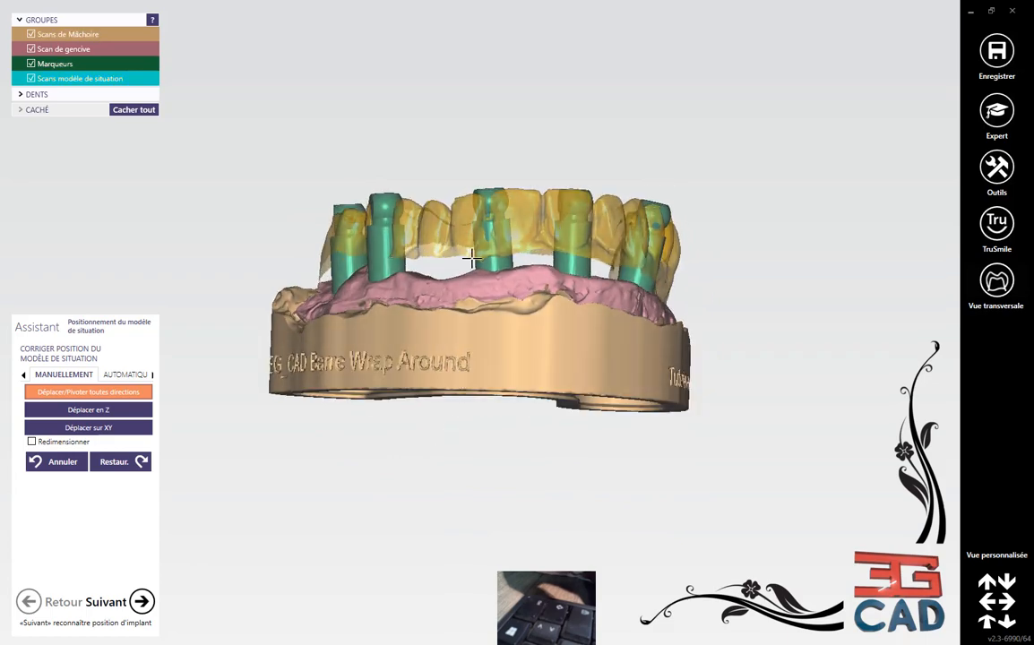
pyautogui.moveTo(526, 357); pyautogui.dragTo(519, 362, button='right')
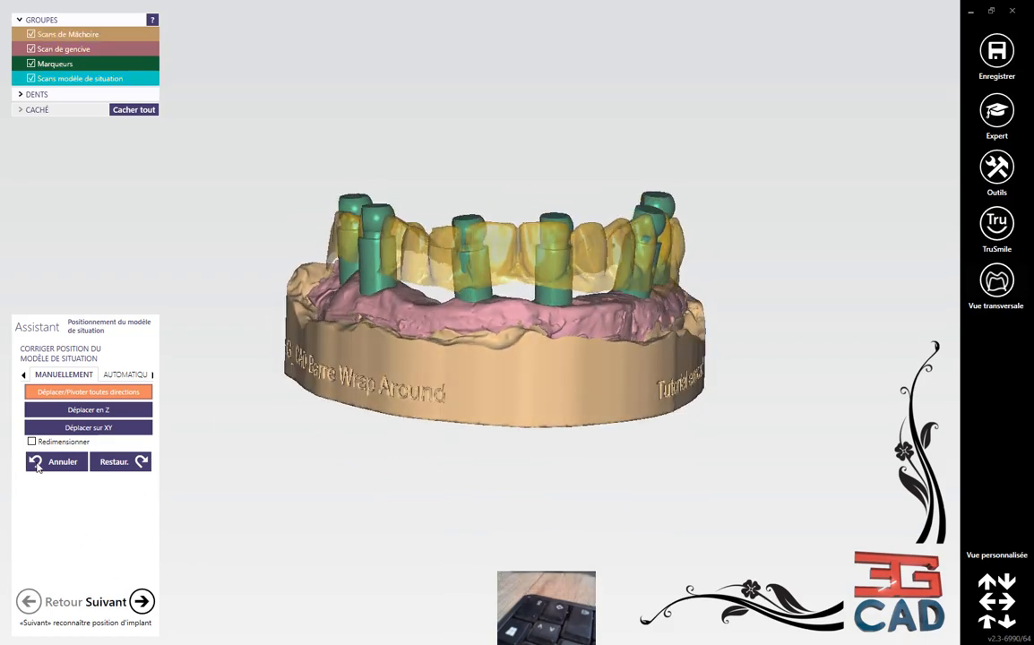
pyautogui.click(141, 601)
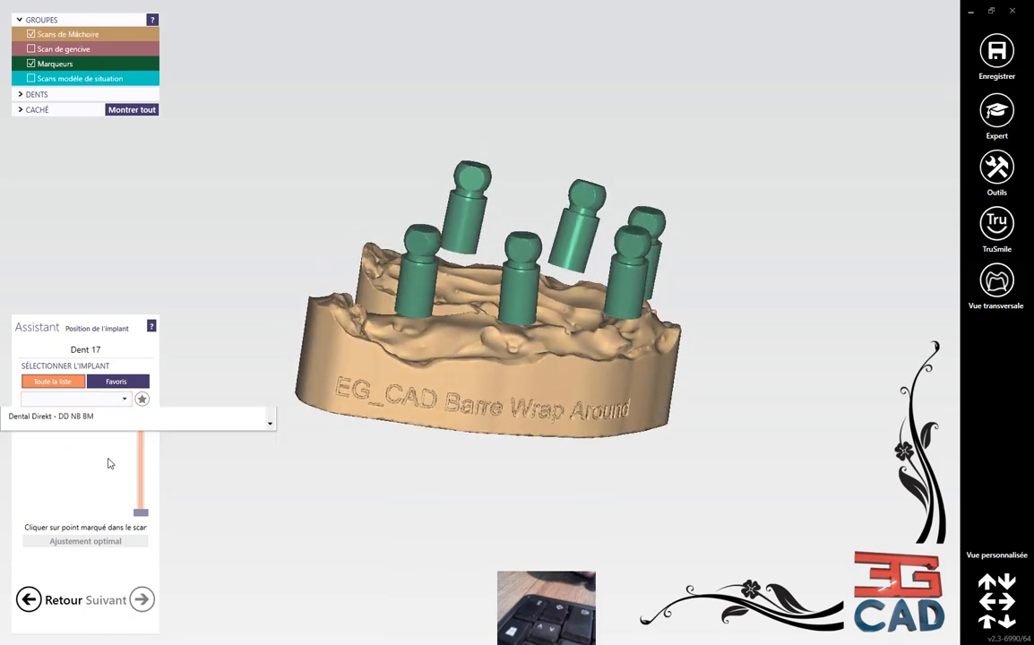
# - Choose the exocad Demo-Case Implant Library and its "Bar with Pre-Op" implant type for tooth 17
pyautogui.click(116, 398)
pyautogui.scroll(-10, 130, 537)
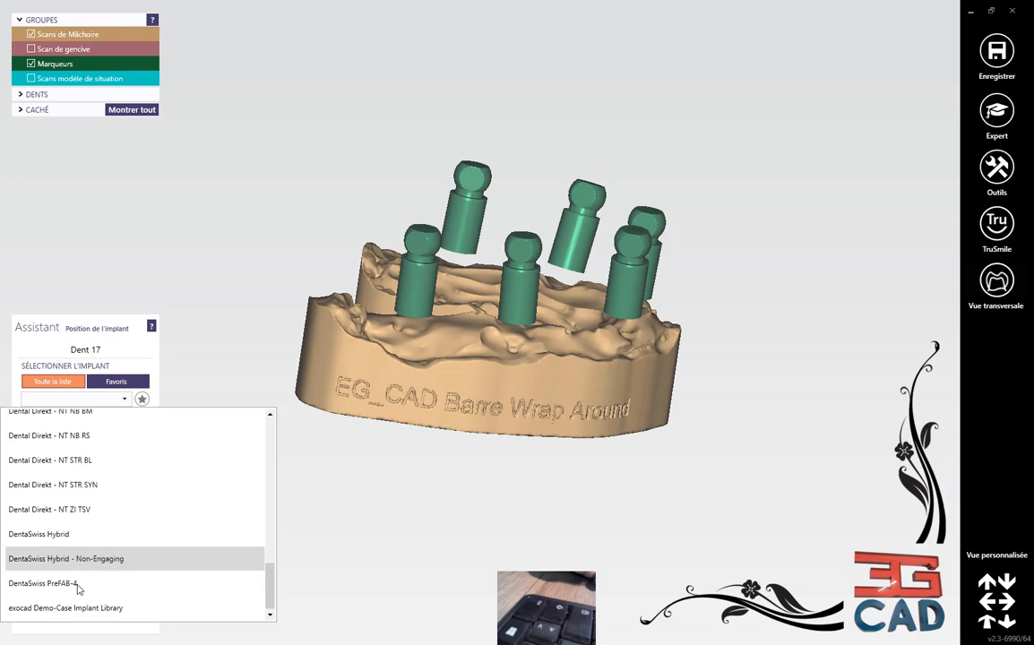
pyautogui.click(80, 607)
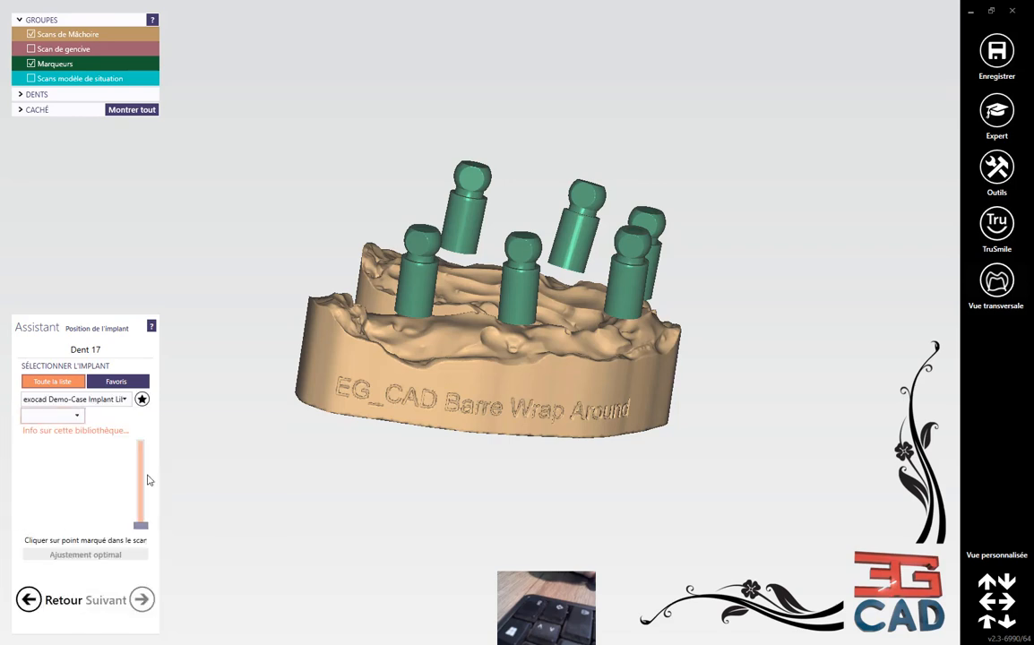
pyautogui.click(73, 416)
pyautogui.click(67, 460)
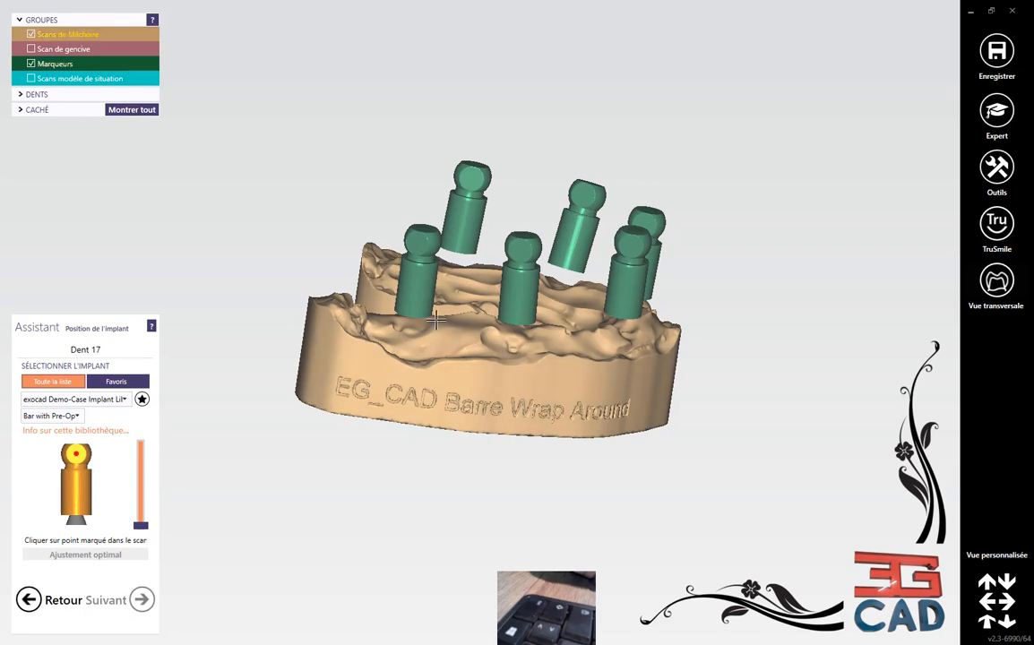
# - Match the library scan marker to the scanned marker of tooth 17, best-fit it, check the overlap and accept the position
pyautogui.click(472, 179)
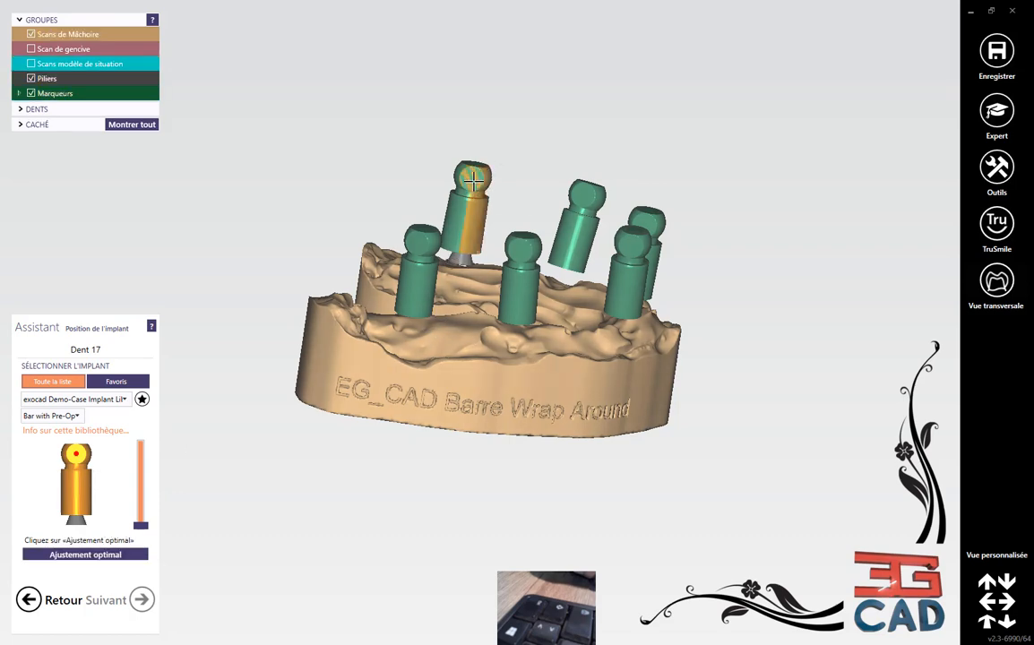
pyautogui.click(103, 562)
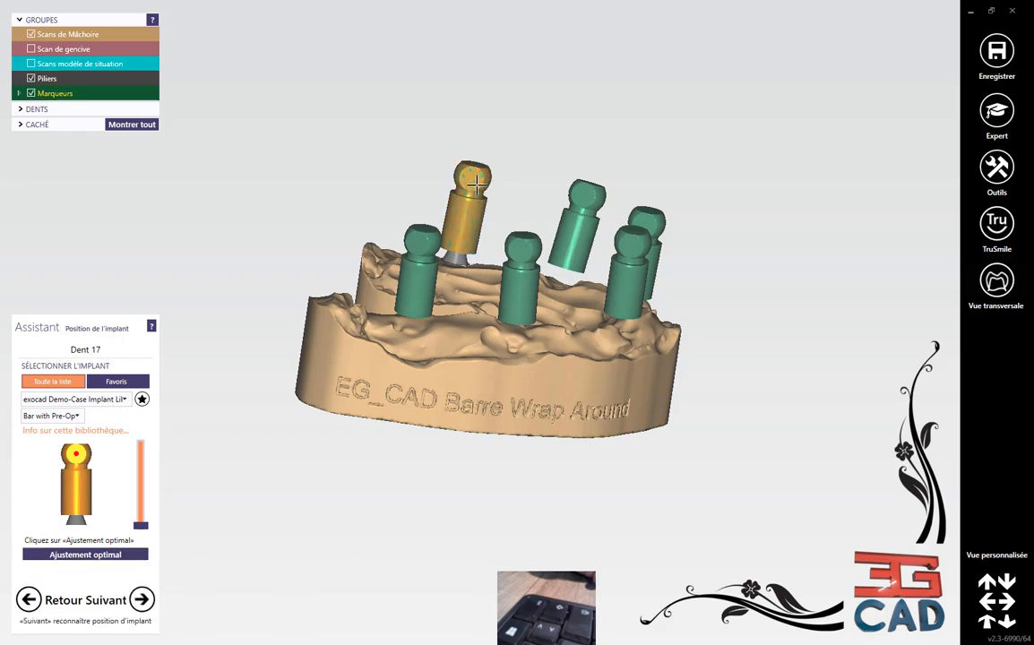
pyautogui.scroll(10, 475, 188)
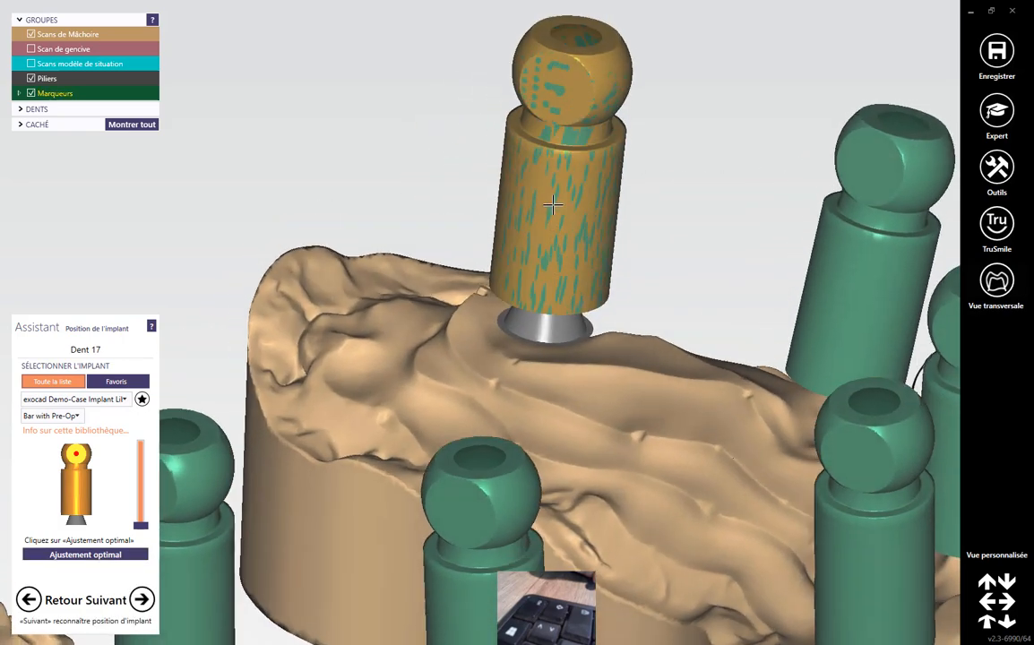
pyautogui.scroll(-5, 553, 205)
pyautogui.moveTo(602, 214); pyautogui.dragTo(590, 233, button='right')
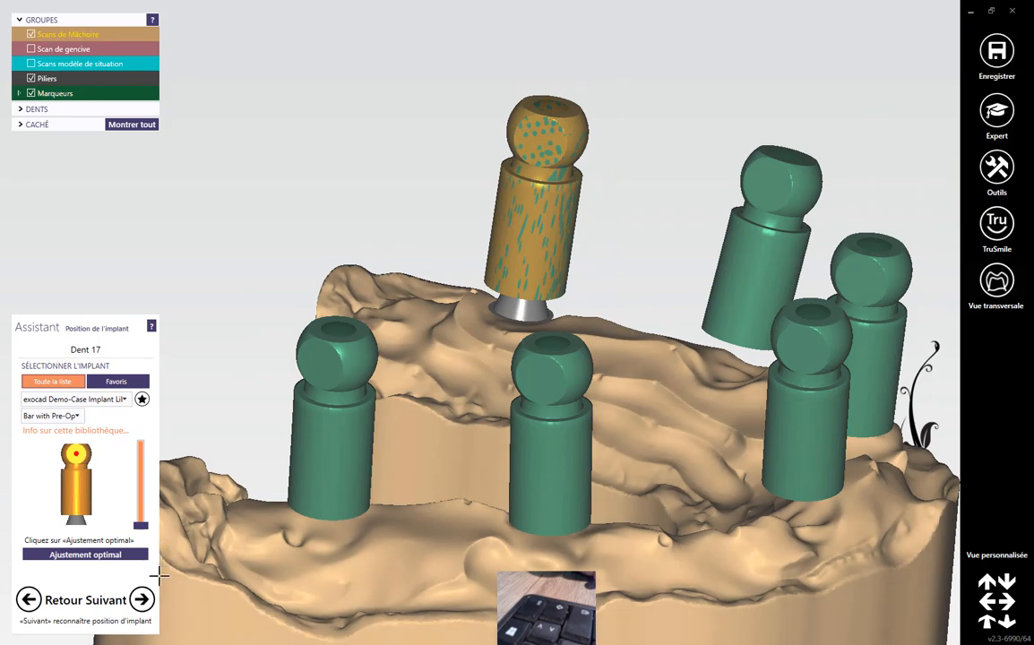
pyautogui.click(142, 600)
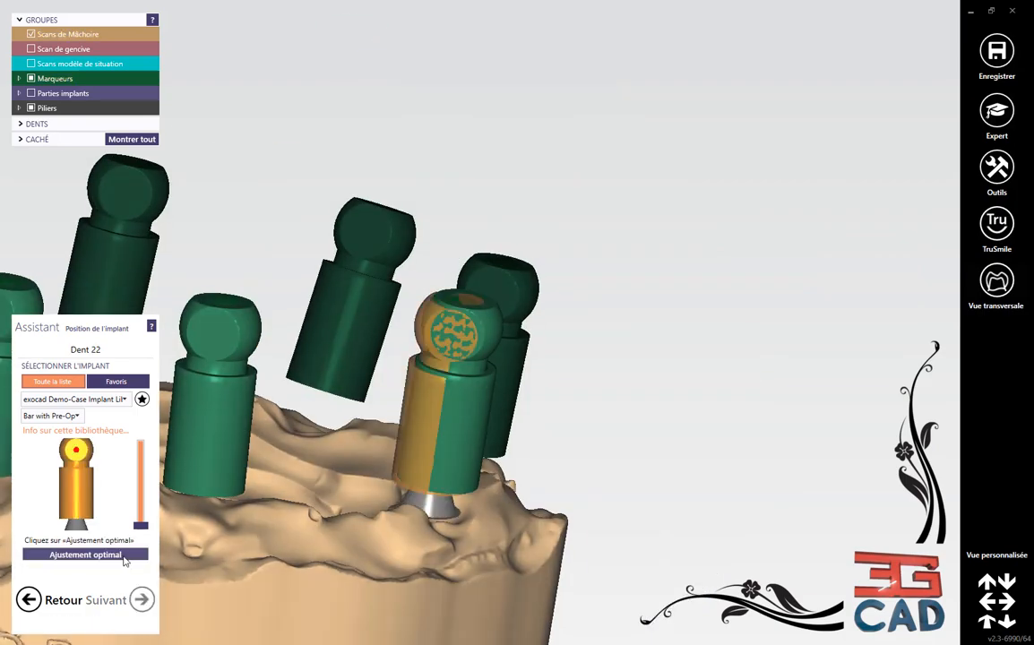
# - Accept the fitted implant positions of the remaining teeth, including 22 and 25, and proceed to the emergence profiles
pyautogui.click(141, 600)
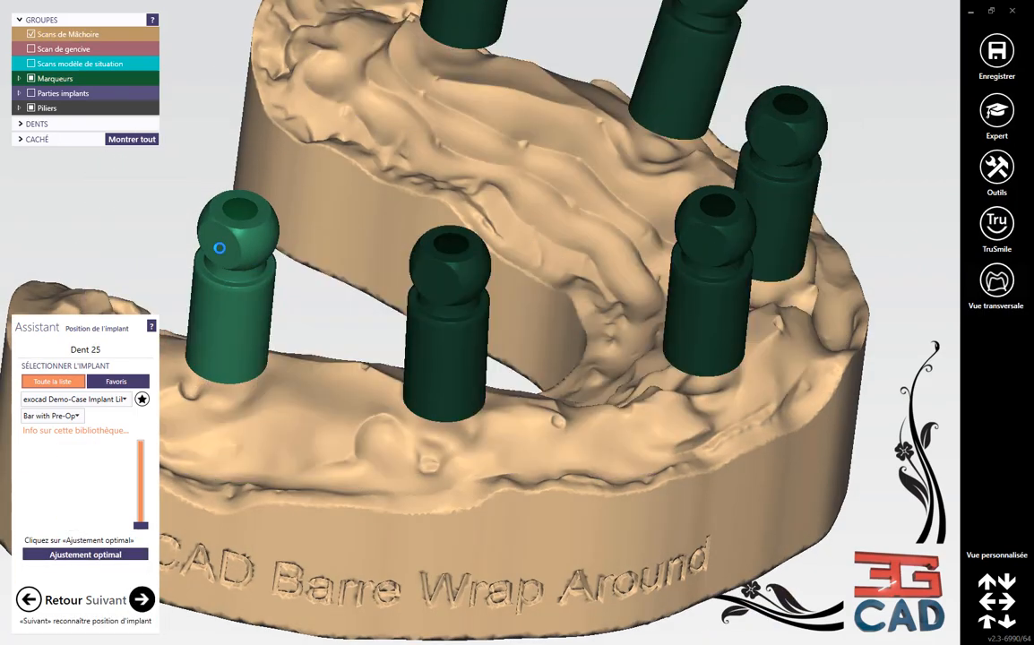
pyautogui.click(141, 600)
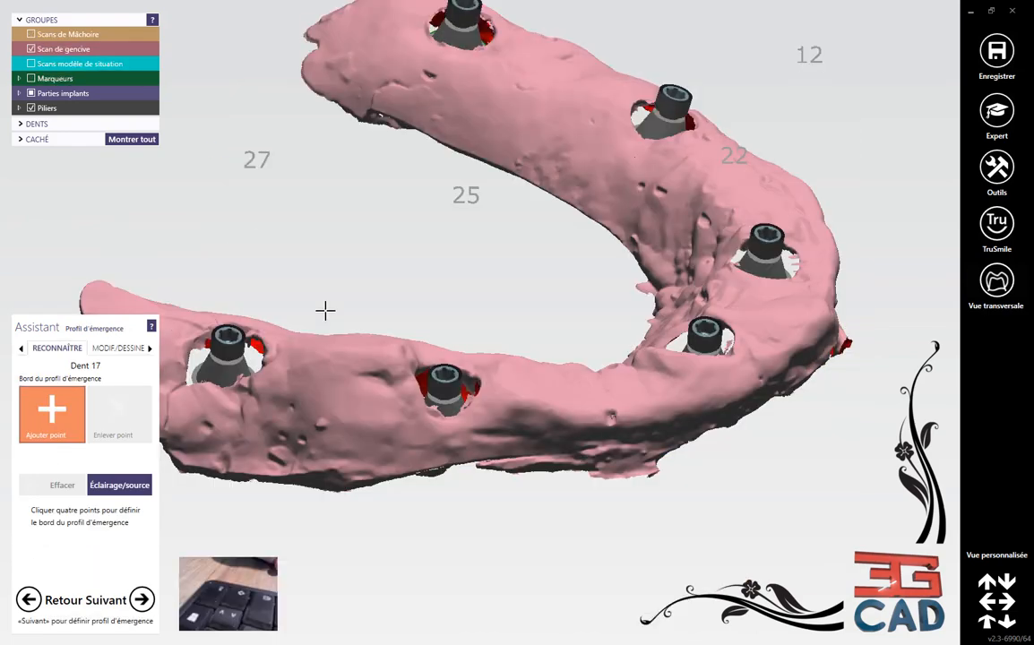
# - Define the emergence profile border of tooth 17 with four points around its gingiva opening and accept it
pyautogui.scroll(-3, 551, 318)
pyautogui.moveTo(551, 318); pyautogui.dragTo(599, 329, button='right')
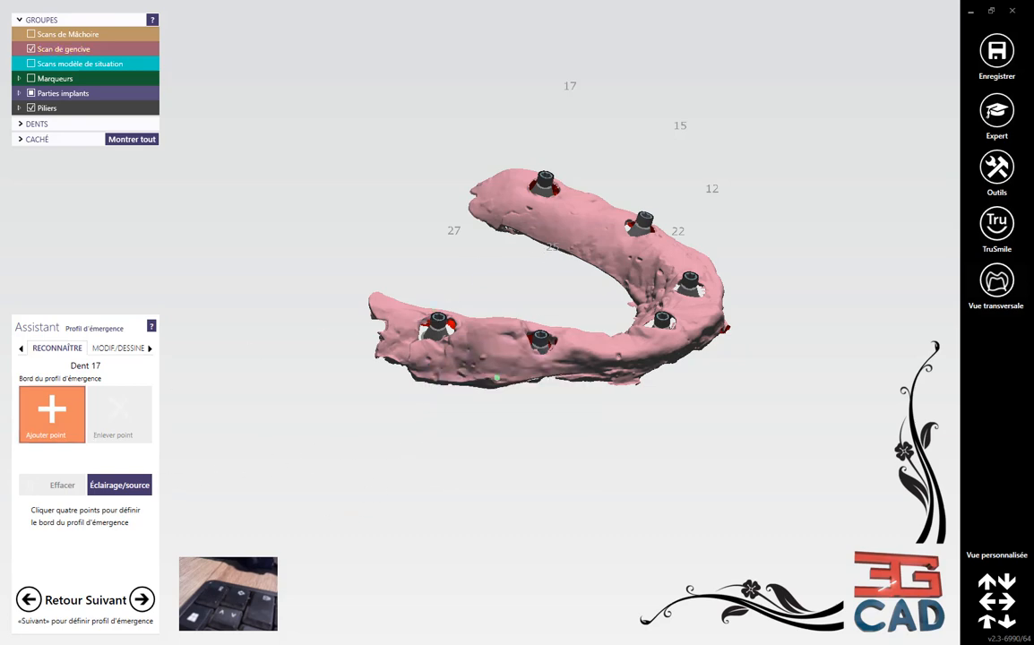
pyautogui.moveTo(612, 450); pyautogui.dragTo(535, 394, button='right')
pyautogui.scroll(6, 536, 394)
pyautogui.click(420, 240)
pyautogui.click(493, 258)
pyautogui.click(456, 299)
pyautogui.click(404, 284)
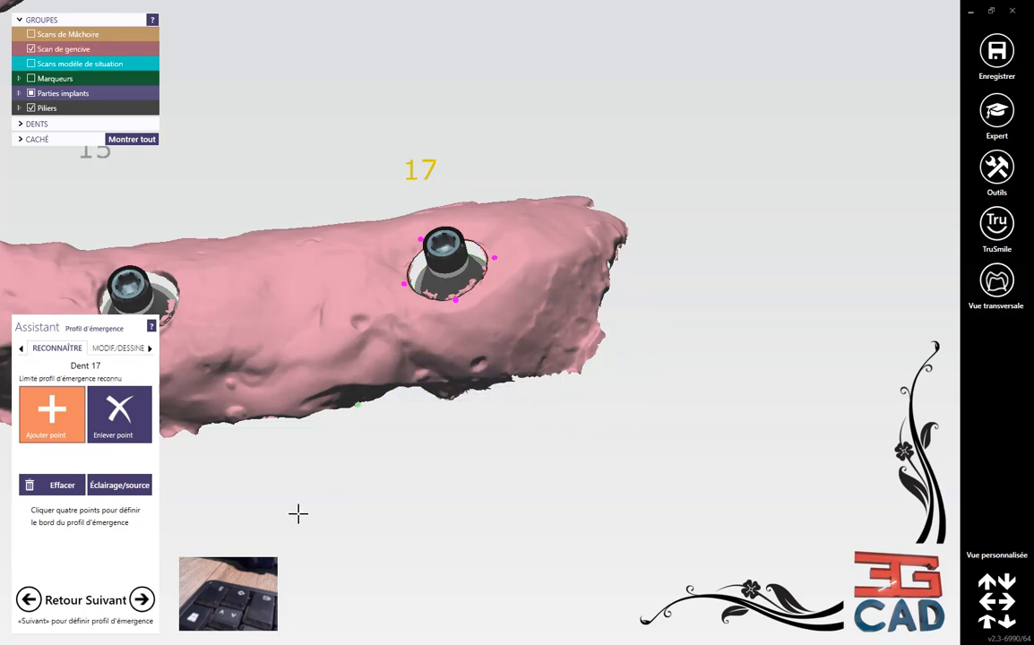
pyautogui.click(141, 600)
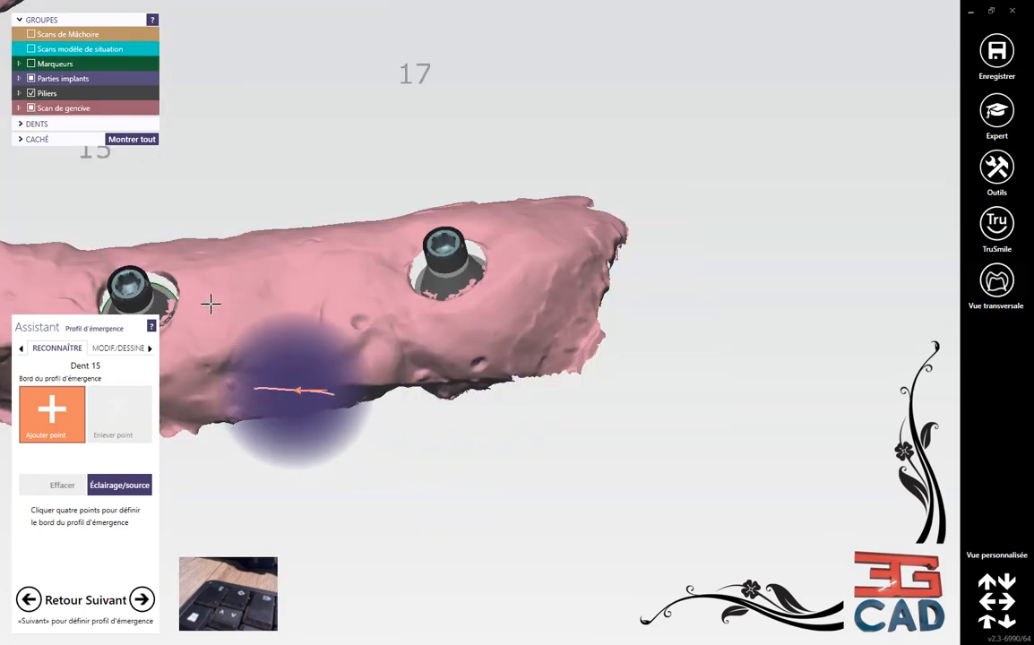
# - Define the emergence profile border of tooth 15 with four points around its gingiva opening and accept it
pyautogui.click(361, 319)
pyautogui.click(416, 281)
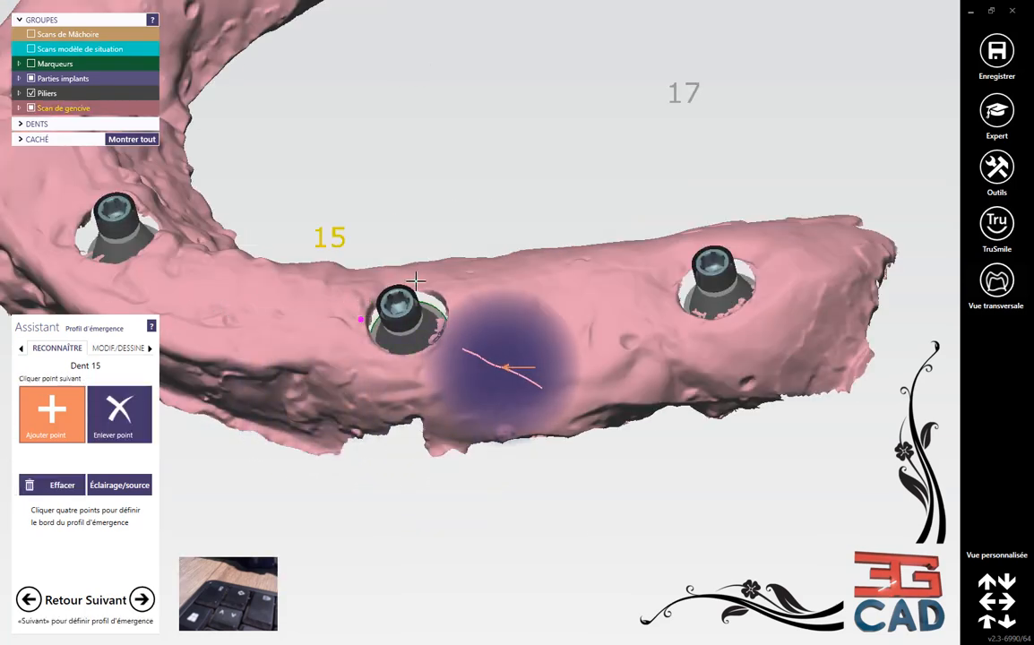
pyautogui.click(457, 313)
pyautogui.click(395, 359)
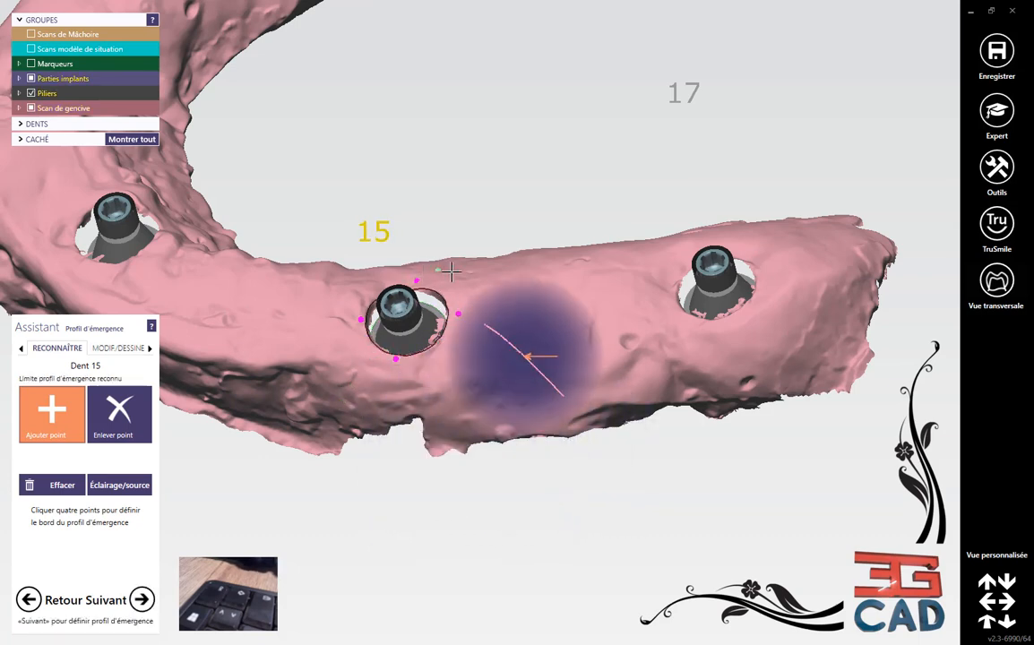
pyautogui.click(142, 600)
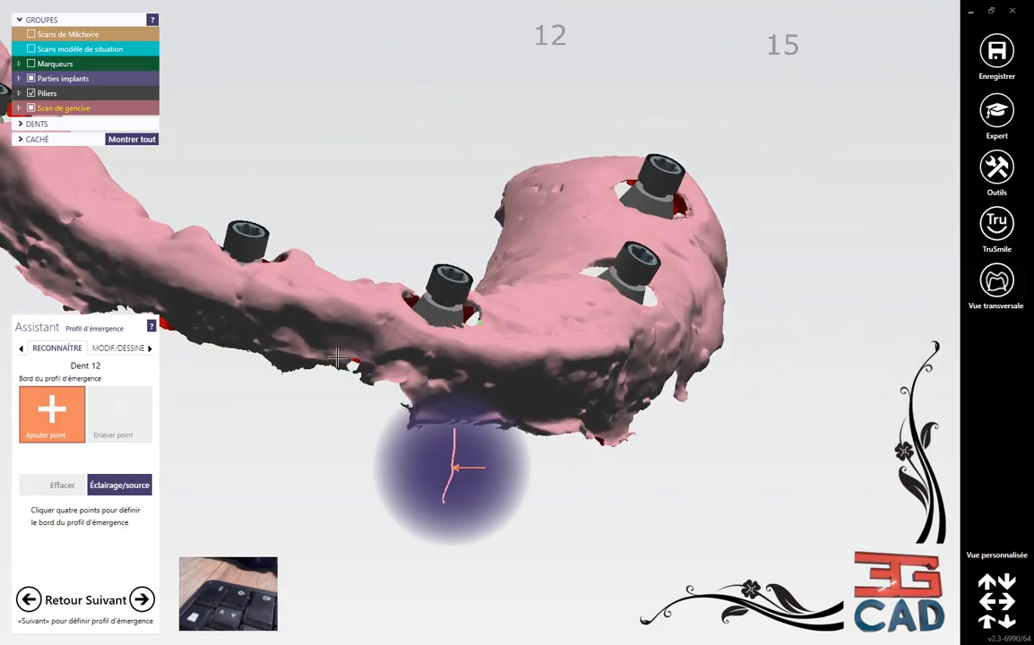
# - Define the emergence profile border of tooth 12 with four points around its gingiva opening
pyautogui.click(399, 299)
pyautogui.moveTo(392, 347); pyautogui.dragTo(391, 394, button='right')
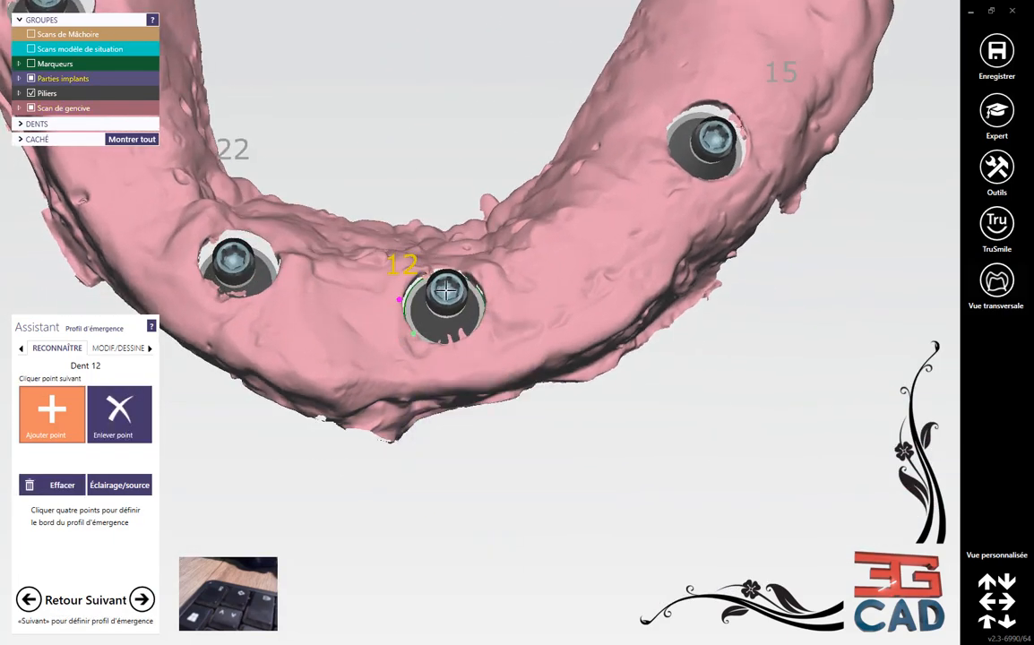
pyautogui.click(432, 262)
pyautogui.click(486, 286)
pyautogui.click(452, 348)
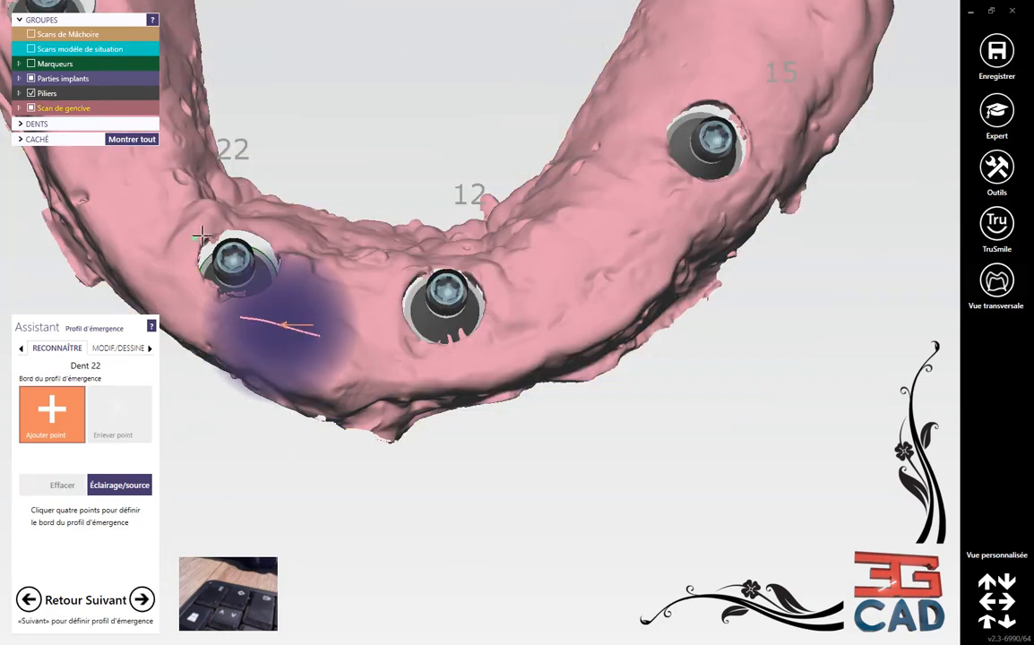
# - Define the emergence profile border of tooth 22 with four points around its gingiva opening
pyautogui.click(195, 238)
pyautogui.click(264, 236)
pyautogui.click(267, 294)
pyautogui.click(212, 300)
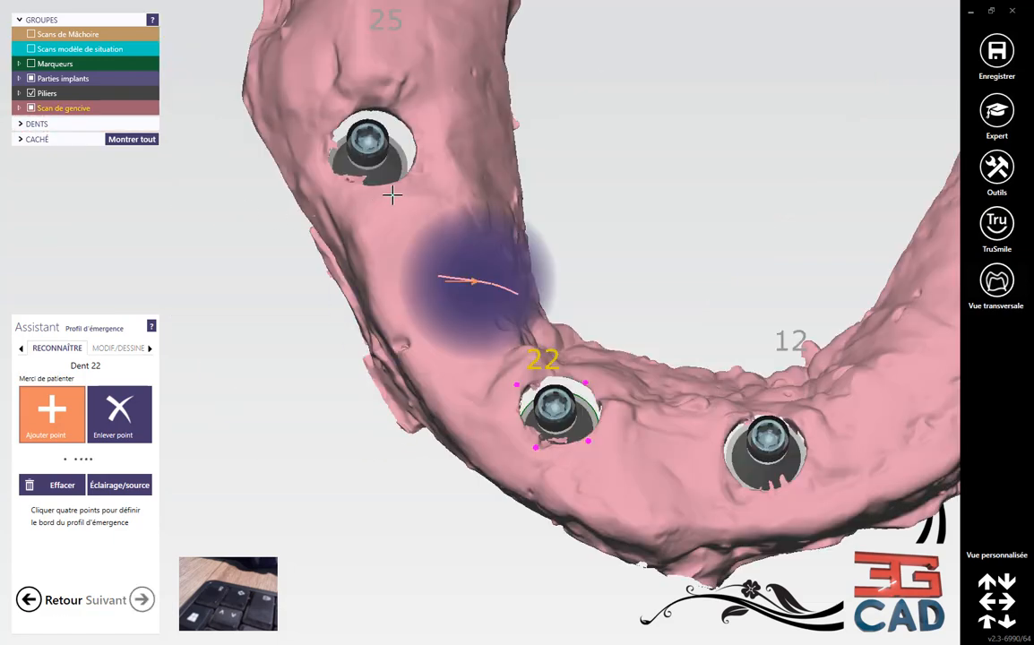
# - Define the emergence profile border of tooth 25 with four points around its gingiva opening
pyautogui.moveTo(392, 196); pyautogui.dragTo(466, 308, button='middle')
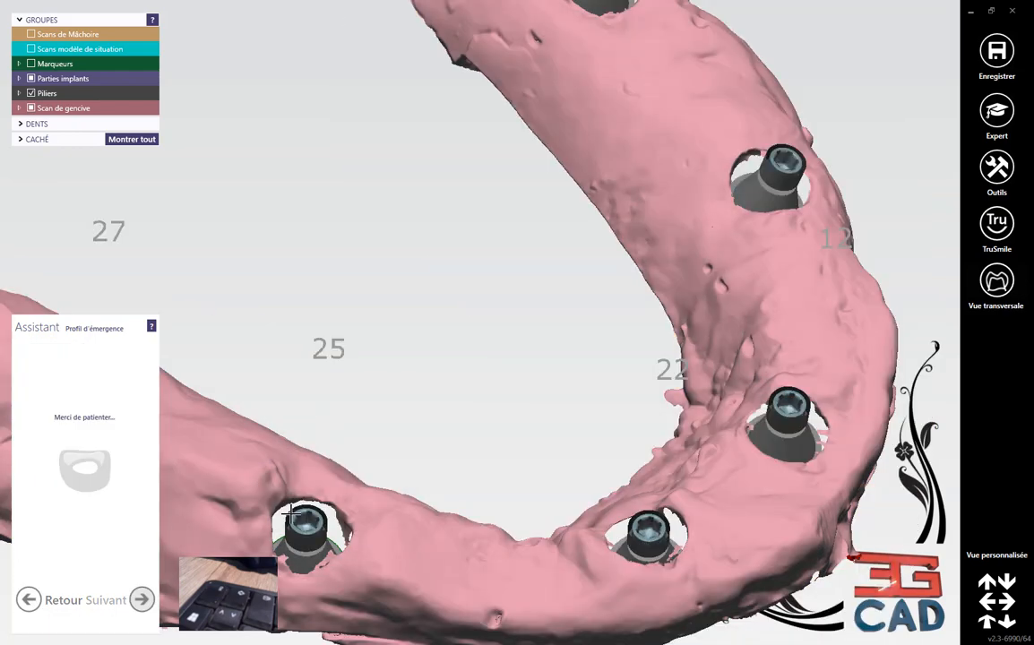
pyautogui.click(268, 513)
pyautogui.click(314, 493)
pyautogui.click(335, 519)
pyautogui.click(361, 549)
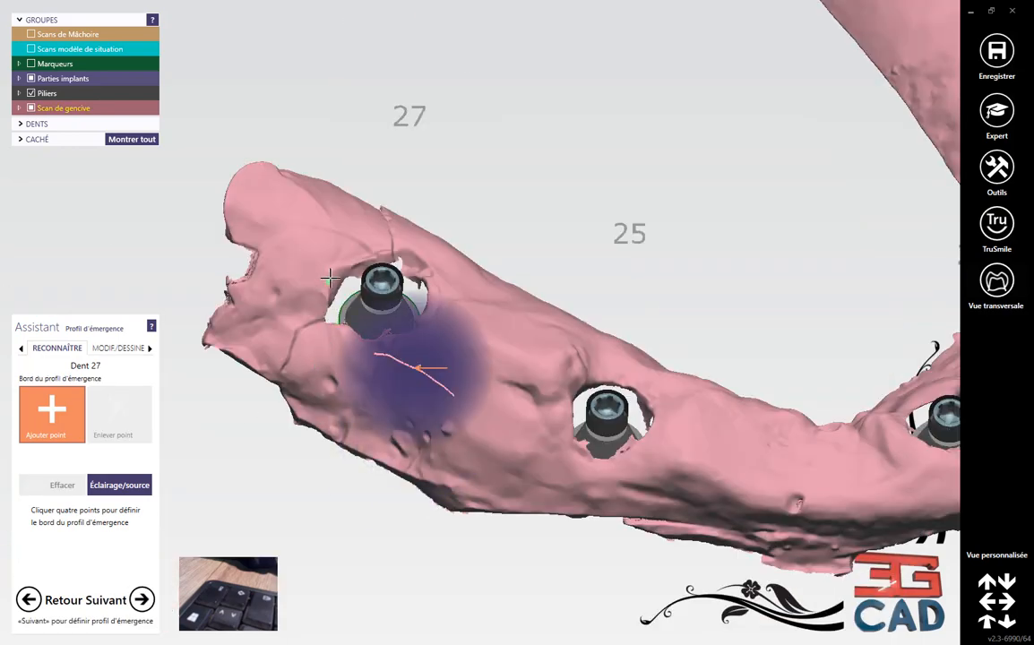
# - Define the emergence profile border of tooth 27 with four points around its gingiva opening
pyautogui.click(331, 276)
pyautogui.click(390, 245)
pyautogui.click(446, 313)
pyautogui.click(367, 342)
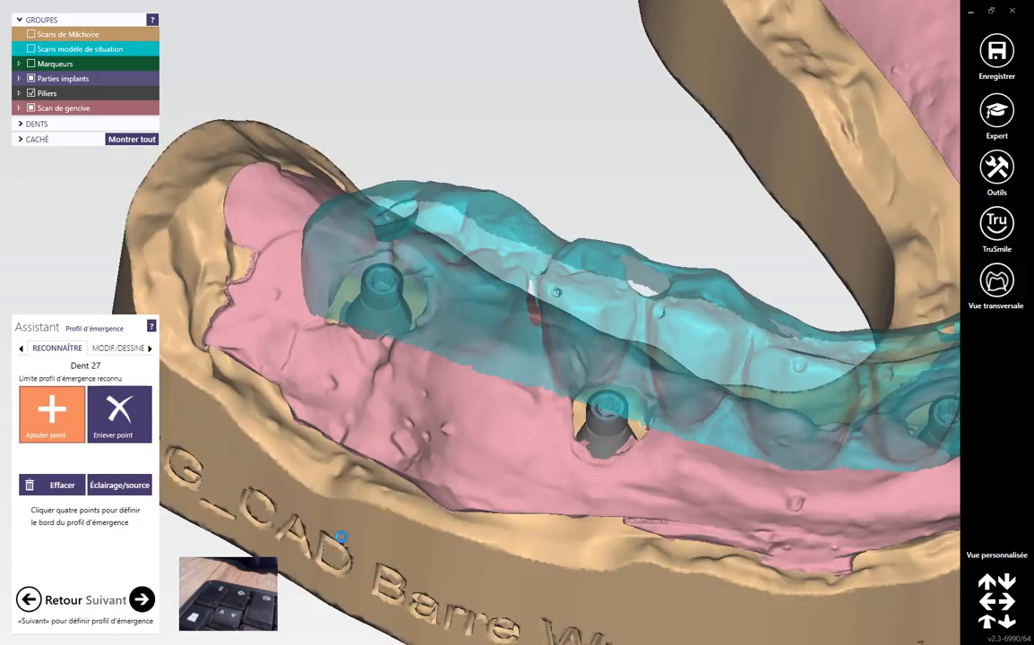
# - Inspect the library teeth and screw channels against the situation model from several angles
pyautogui.scroll(-5, 468, 455)
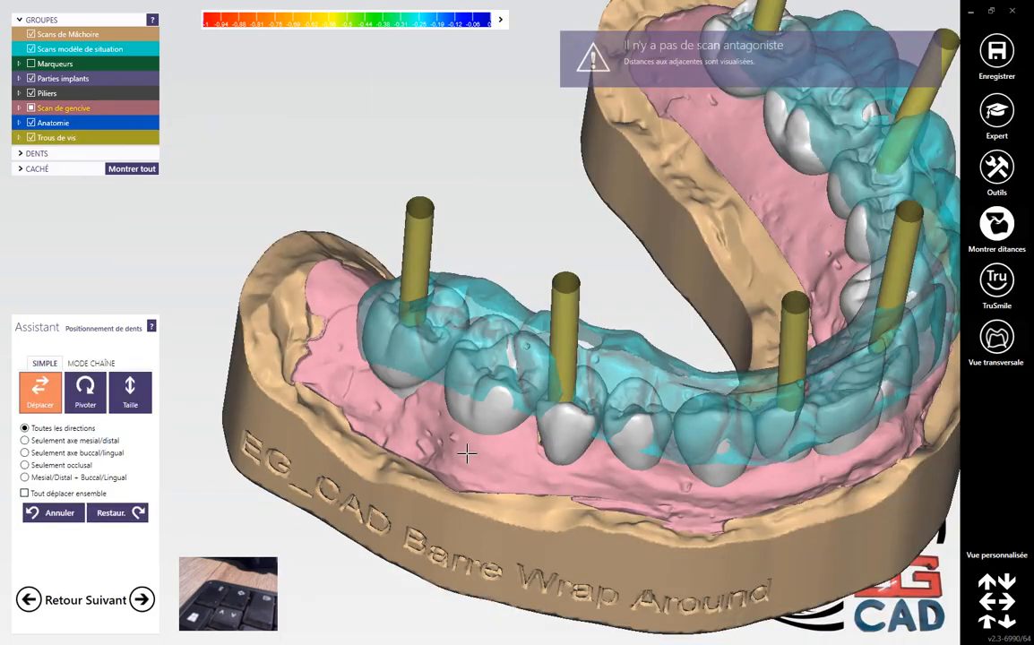
pyautogui.moveTo(589, 493); pyautogui.dragTo(481, 437, button='right')
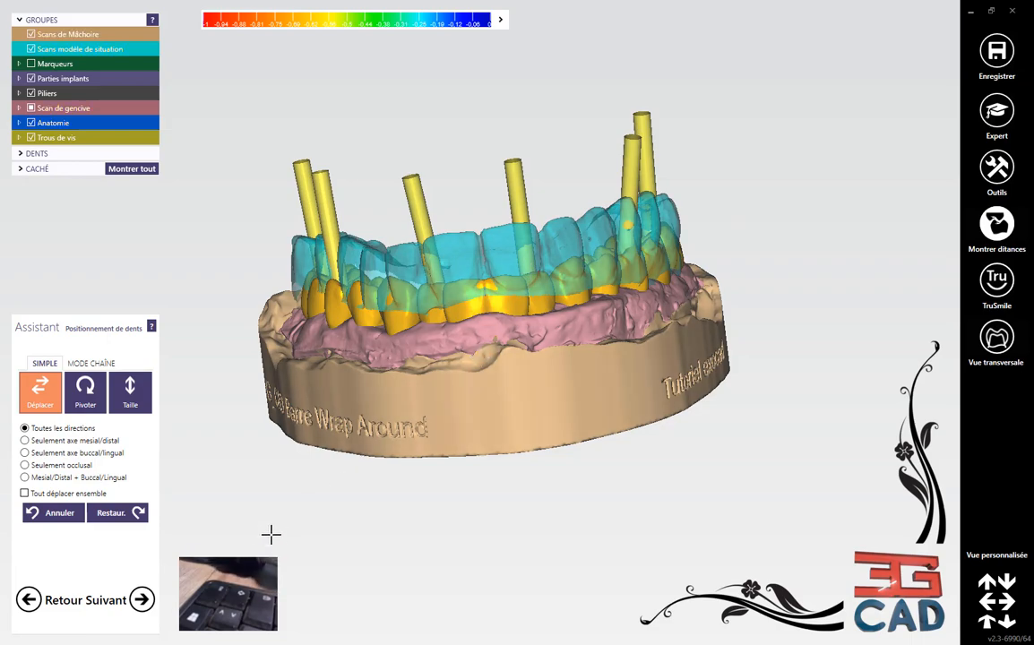
pyautogui.moveTo(488, 357); pyautogui.dragTo(501, 385, button='right')
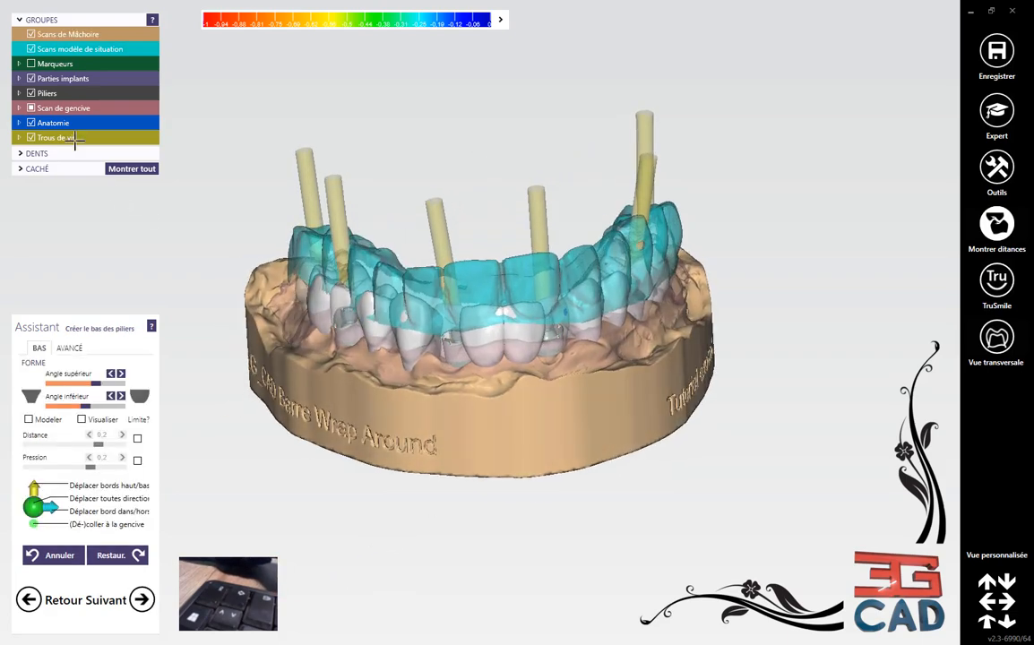
# - Hide the situation model scans, anatomy and screw holes, and make the gingiva scan more opaque
pyautogui.click(32, 50)
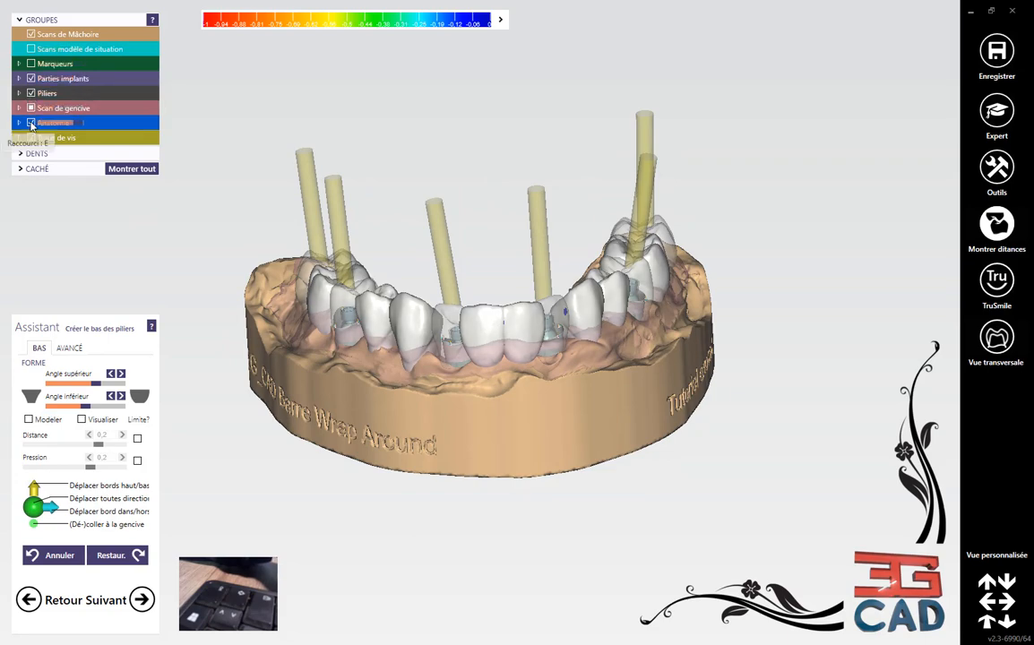
pyautogui.click(31, 122)
pyautogui.click(32, 138)
pyautogui.moveTo(717, 255); pyautogui.dragTo(604, 306, button='right')
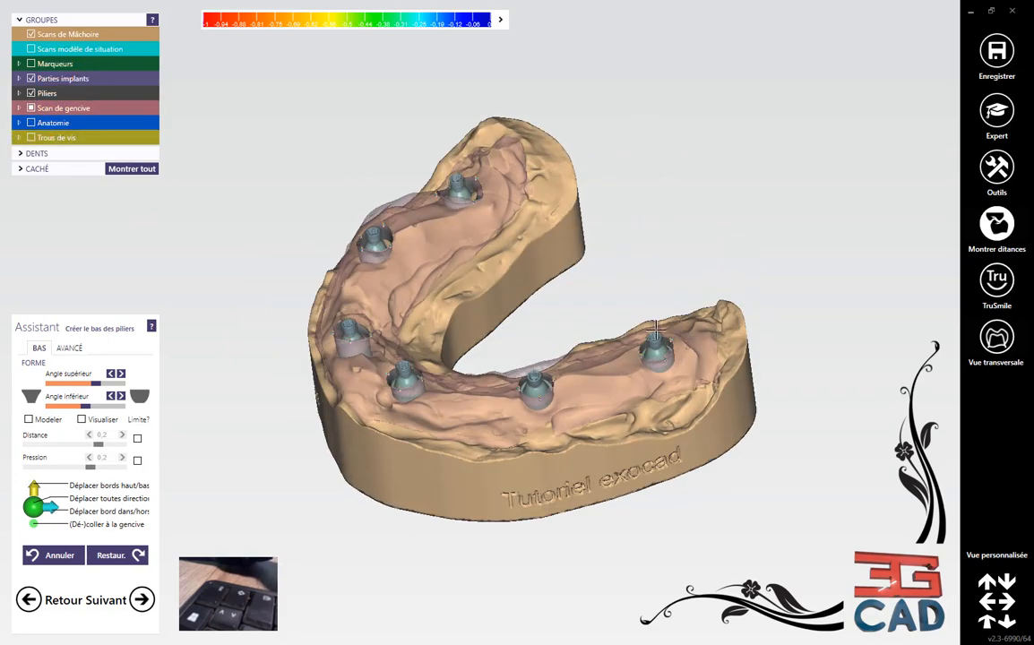
pyautogui.scroll(4, 643, 319)
pyautogui.moveTo(524, 448); pyautogui.dragTo(546, 382, button='right')
pyautogui.moveTo(501, 334); pyautogui.dragTo(319, 192, button='middle')
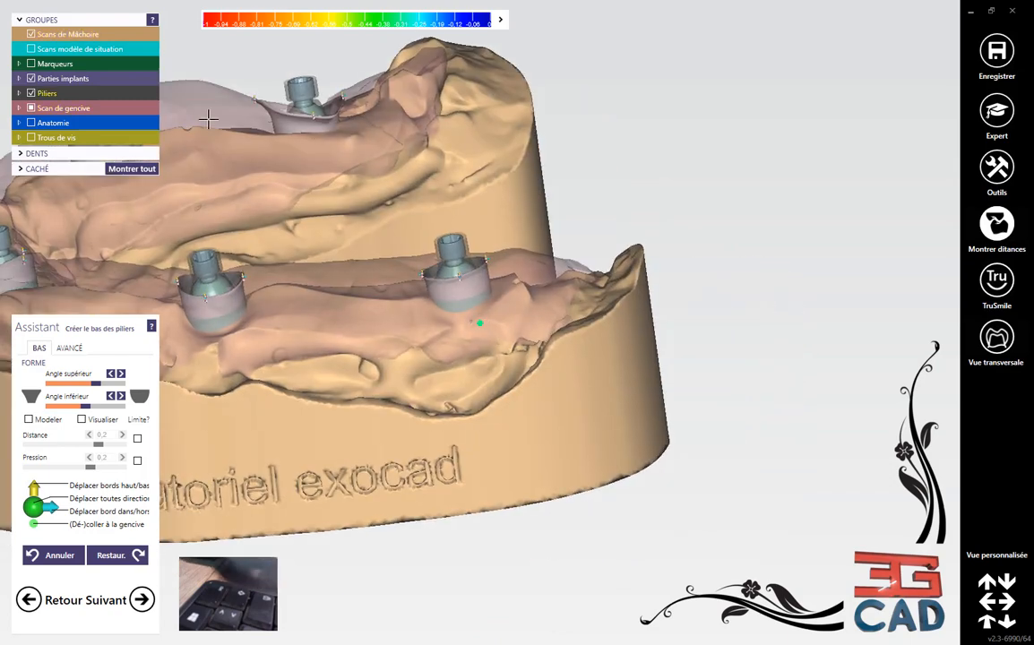
pyautogui.click(61, 109)
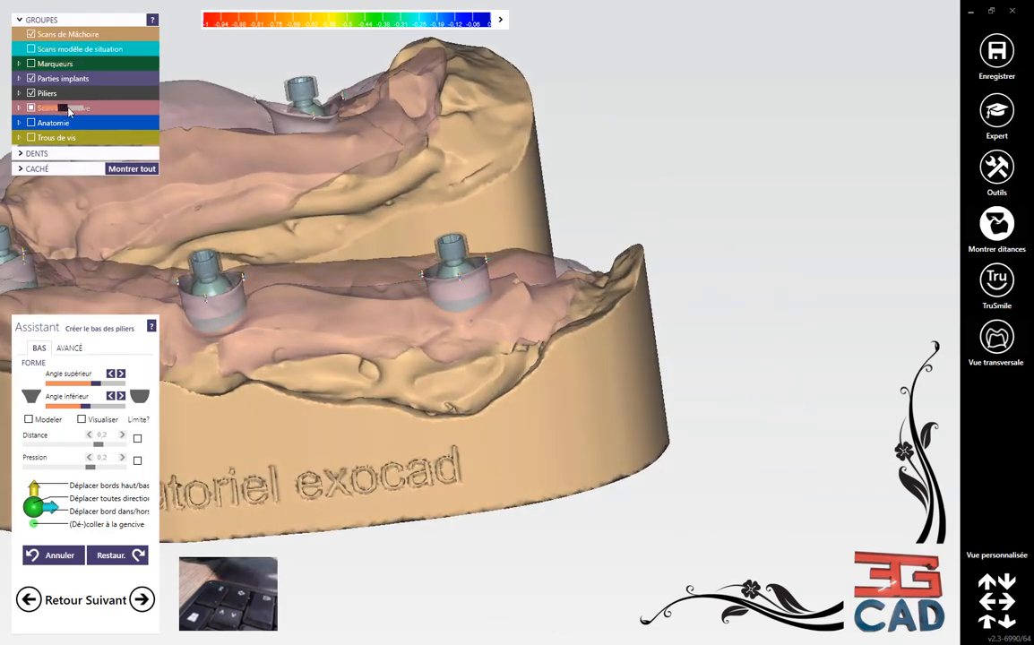
# - Lower the whole border of the end pillar on the "Tutoriel exocad" side and widen it outward
pyautogui.scroll(5, 465, 291)
pyautogui.moveTo(467, 289); pyautogui.dragTo(404, 237, button='right')
pyautogui.scroll(2, 515, 291)
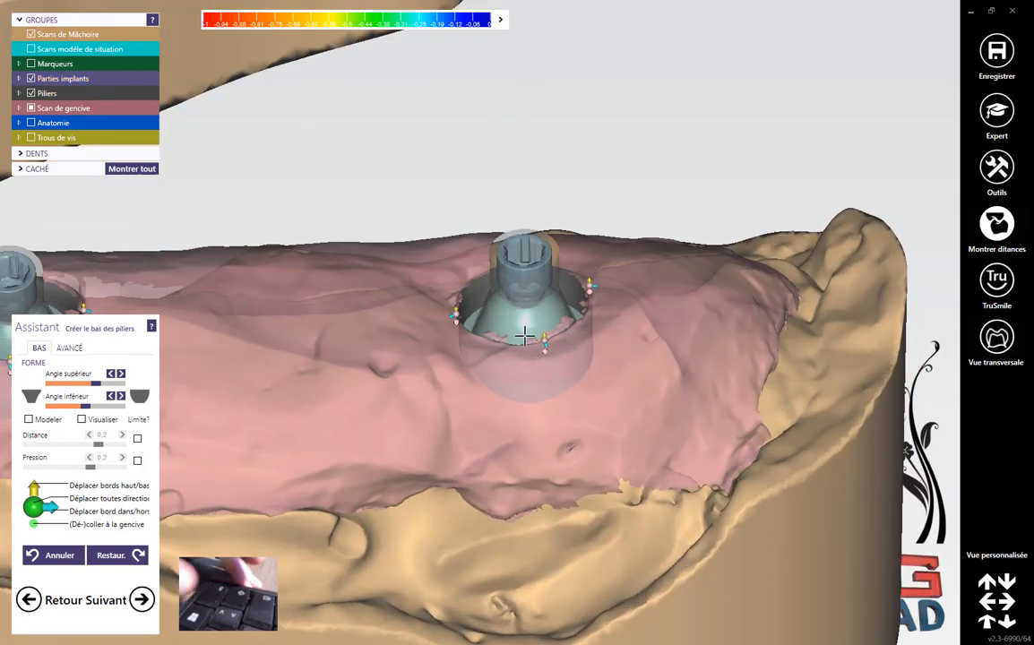
pyautogui.scroll(4, 544, 356)
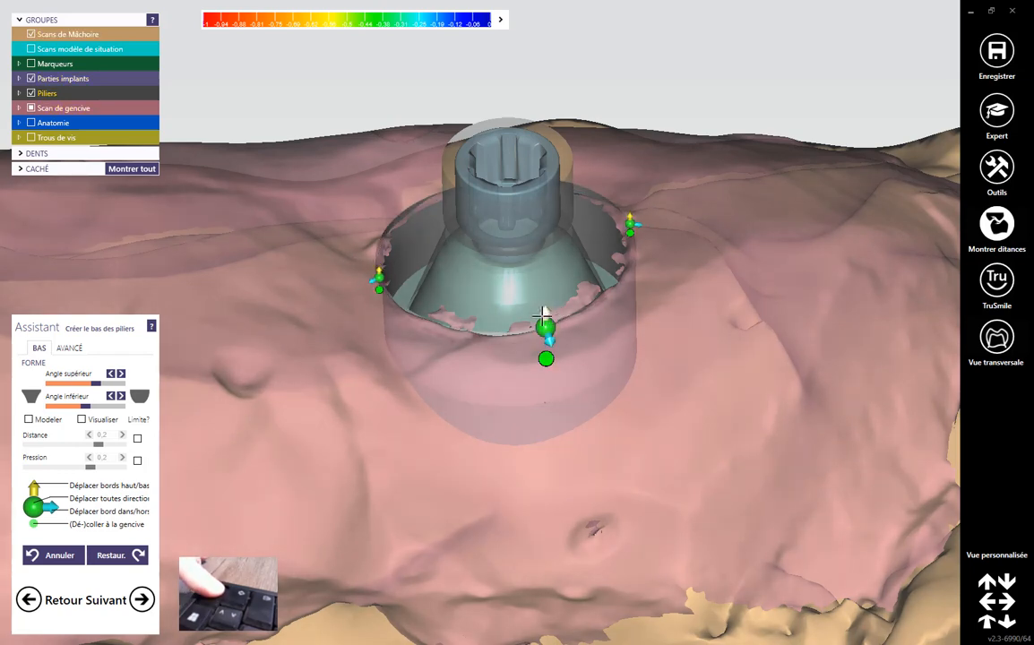
pyautogui.moveTo(545, 312); pyautogui.dragTo(546, 335)
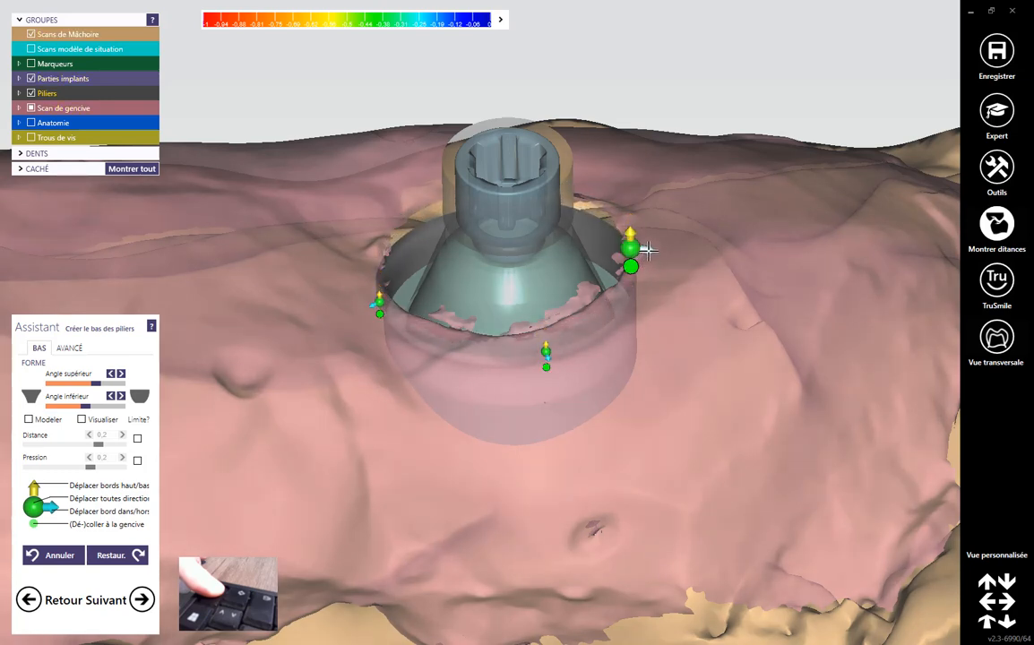
pyautogui.moveTo(647, 252); pyautogui.dragTo(663, 260)
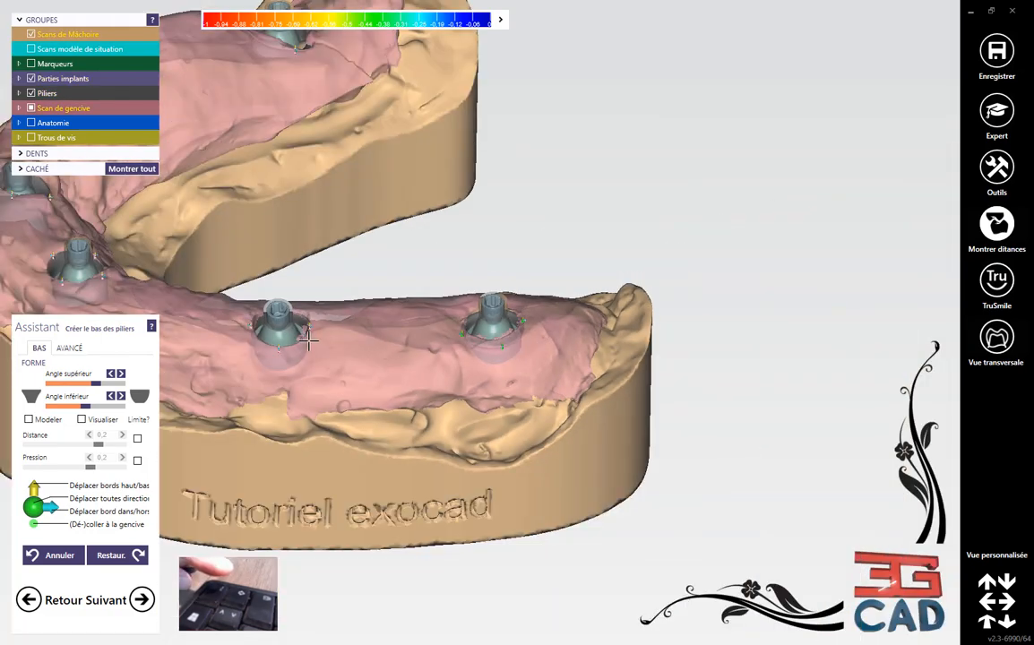
# - Widen and lower the border of the second pillar, directly in front of the adjusted end pillar
pyautogui.middleClick(308, 340)
pyautogui.scroll(8, 430, 339)
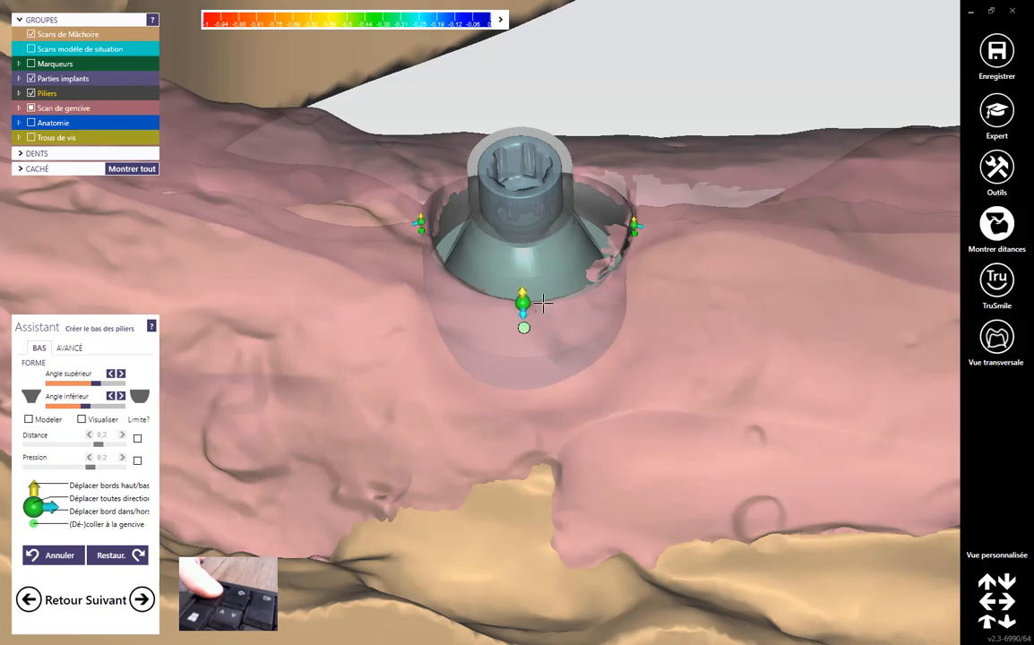
pyautogui.moveTo(631, 213); pyautogui.dragTo(655, 240)
# - Lower and widen the border of the third pillar, adding a control point on its outer edge
pyautogui.moveTo(201, 288); pyautogui.dragTo(284, 340, button='right')
pyautogui.scroll(3, 283, 340)
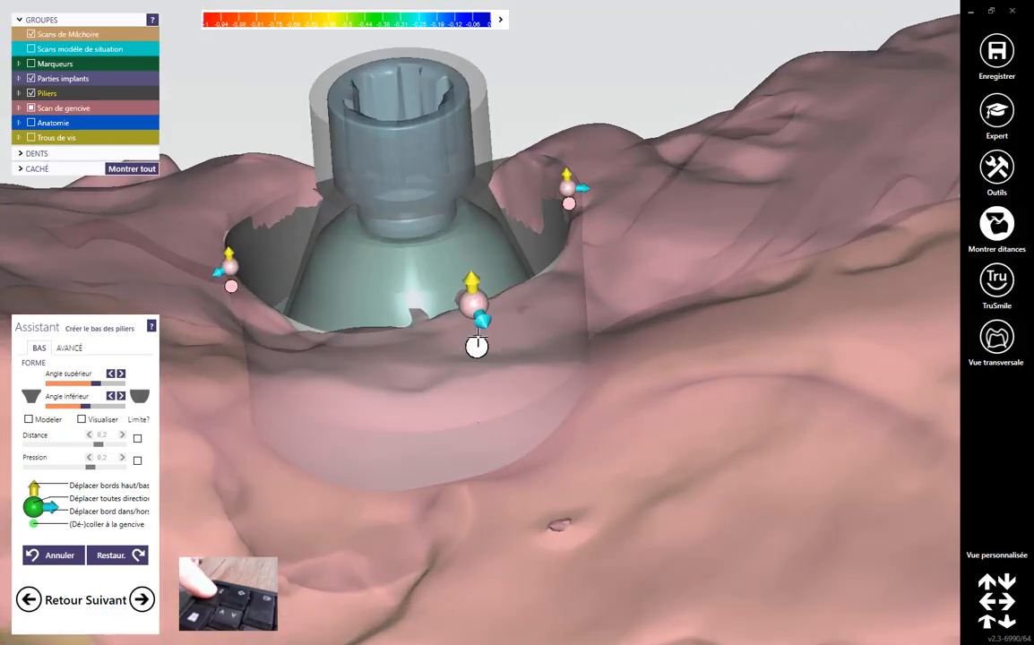
pyautogui.moveTo(464, 286); pyautogui.dragTo(480, 333)
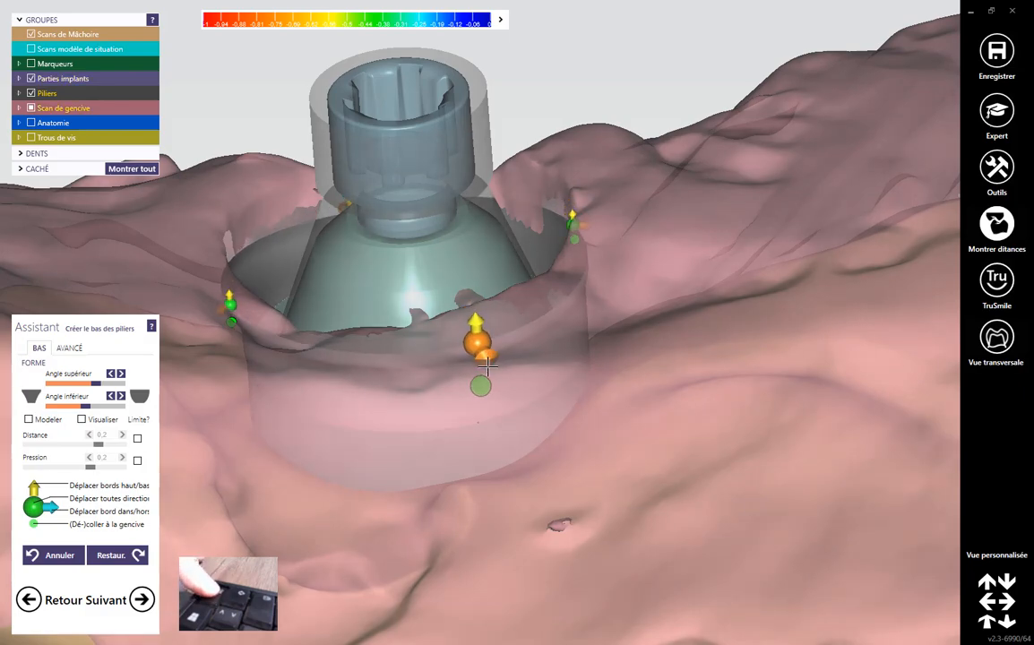
pyautogui.moveTo(459, 244); pyautogui.dragTo(688, 314, button='right')
pyautogui.moveTo(682, 311); pyautogui.dragTo(703, 319)
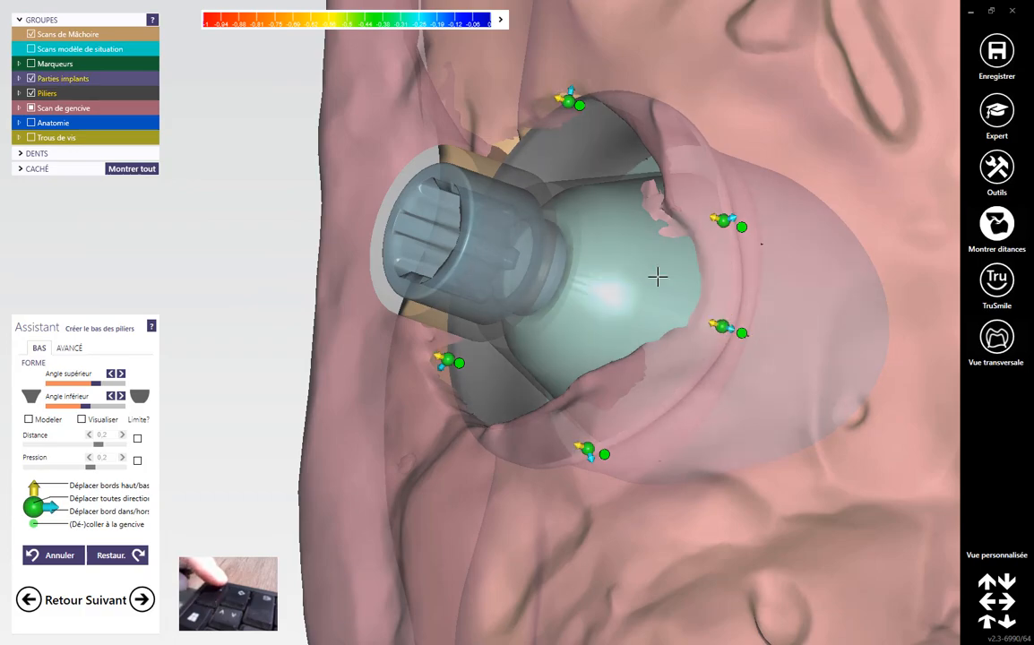
# - Lower the border of the fourth pillar below the gingiva edge and flare it outward all around
pyautogui.scroll(-5, 670, 293)
pyautogui.moveTo(636, 280); pyautogui.dragTo(473, 357, button='right')
pyautogui.scroll(8, 473, 356)
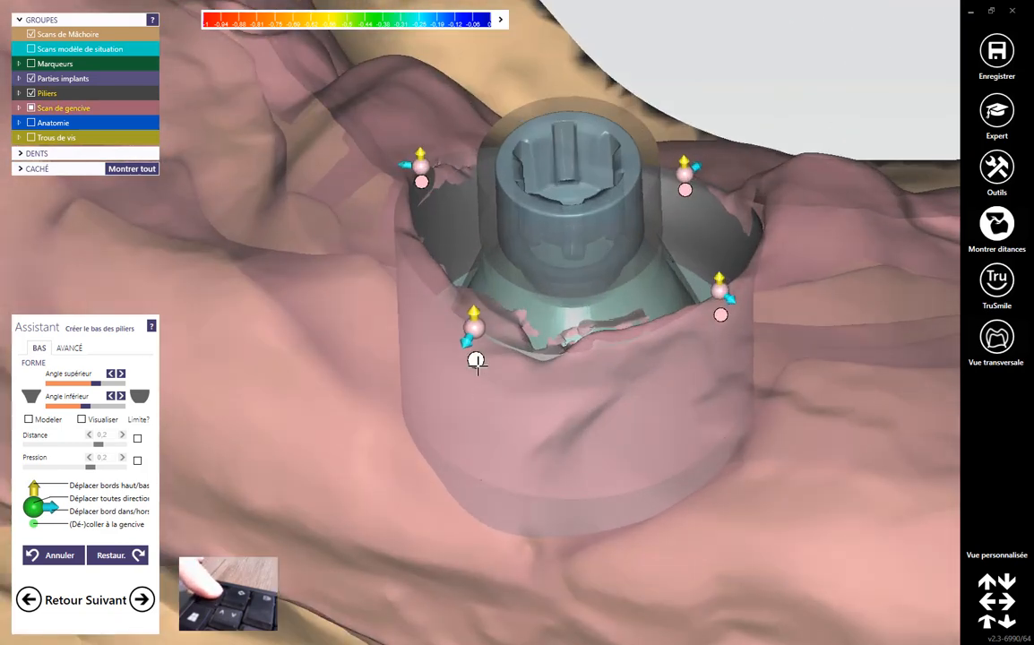
pyautogui.moveTo(464, 345); pyautogui.dragTo(462, 395)
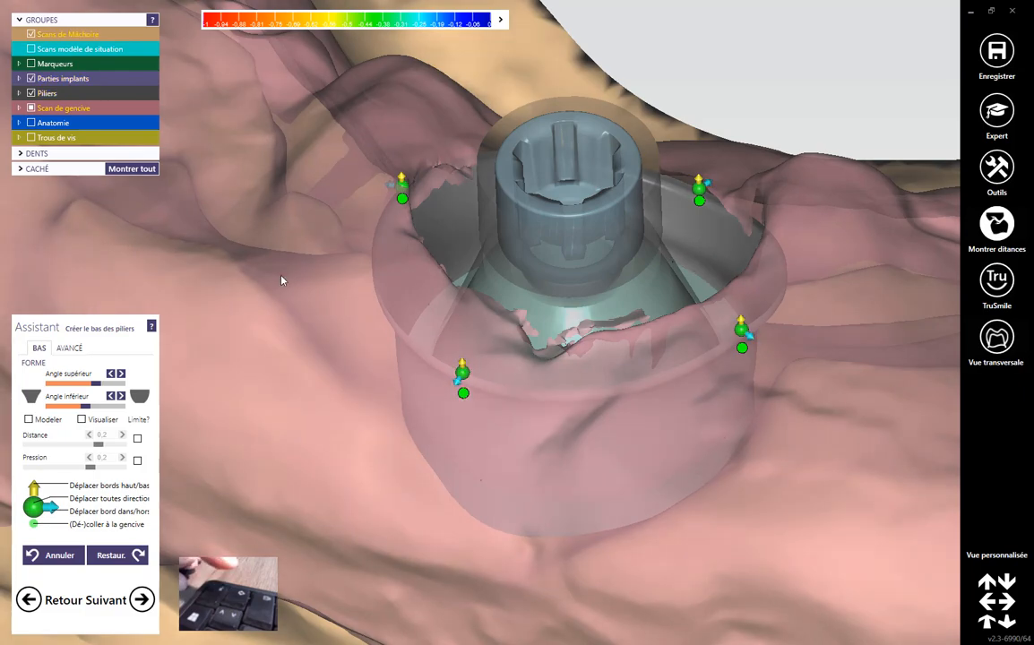
# - Lower the border of the fifth pillar slightly all around and nudge it outward
pyautogui.scroll(-5, 252, 240)
pyautogui.moveTo(252, 241); pyautogui.dragTo(198, 97, button='right')
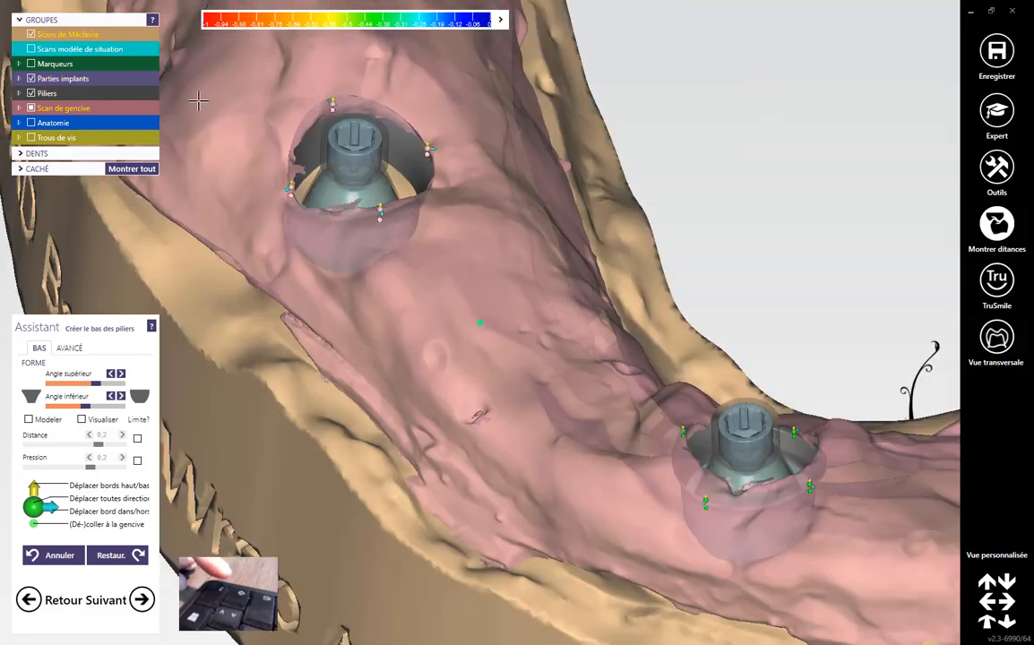
pyautogui.moveTo(371, 195); pyautogui.dragTo(536, 390, button='right')
pyautogui.scroll(3, 536, 389)
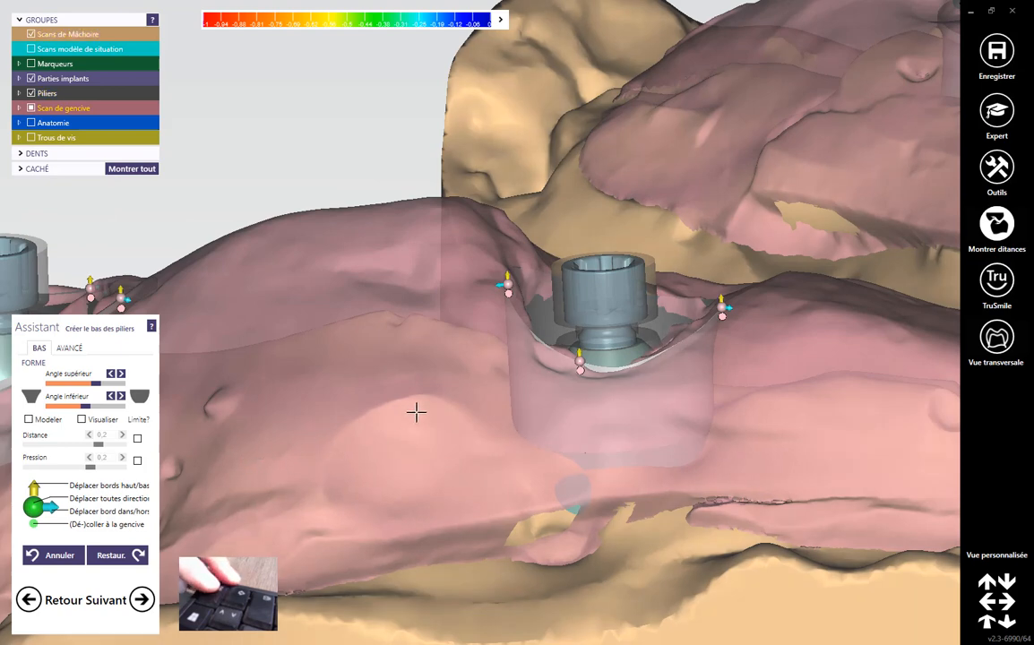
pyautogui.click(580, 380)
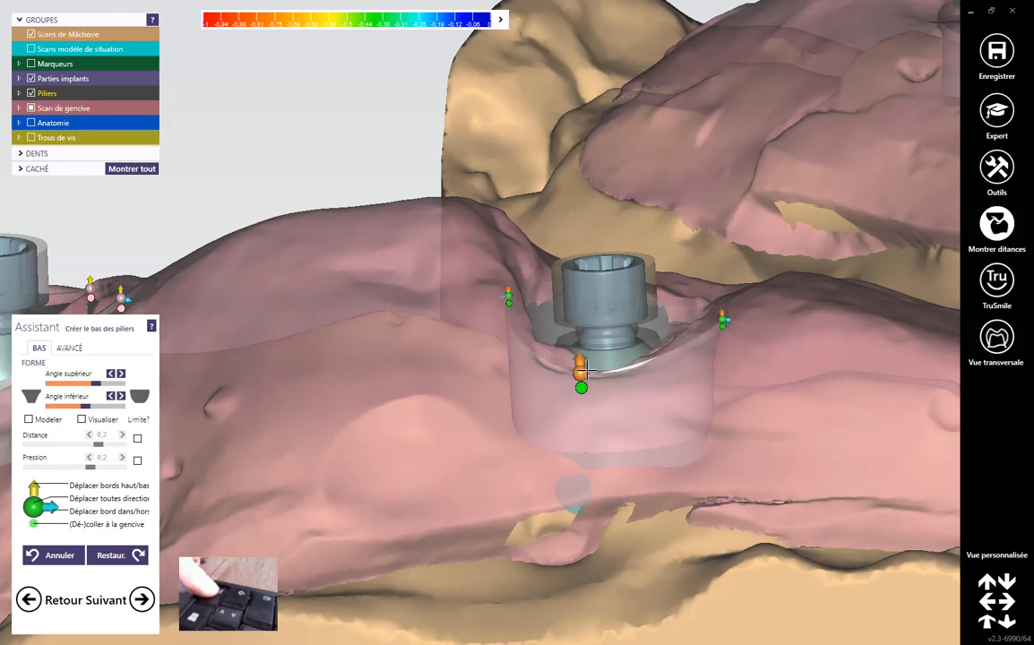
pyautogui.moveTo(723, 345); pyautogui.dragTo(728, 346)
# - Lower the border of the last unadjusted pillar and add control points along its front edge to reshape it
pyautogui.moveTo(426, 296); pyautogui.dragTo(434, 421, button='right')
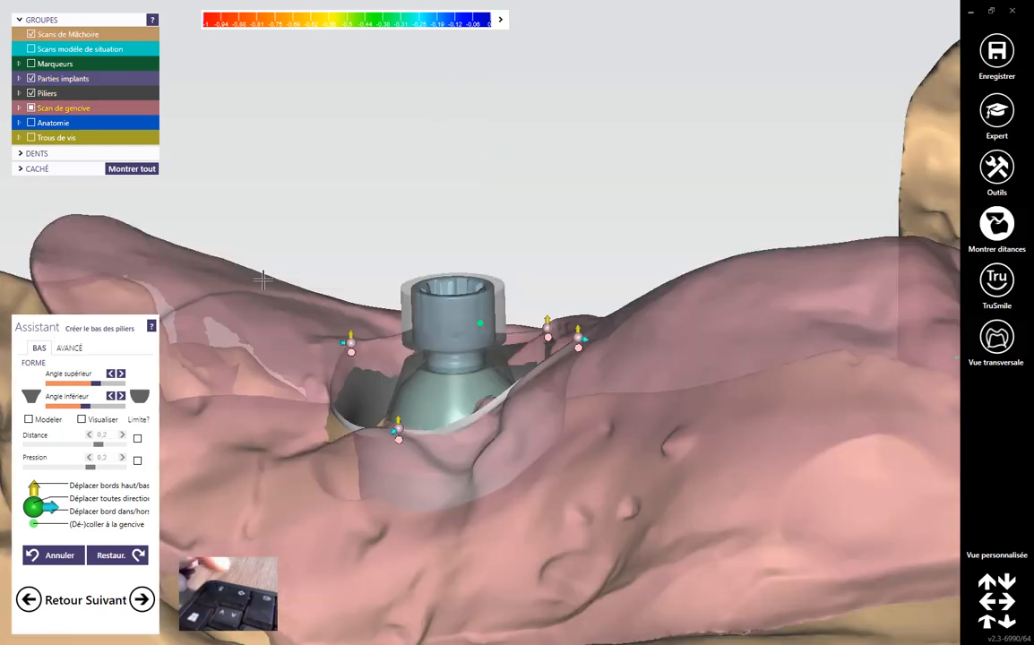
pyautogui.click(395, 431)
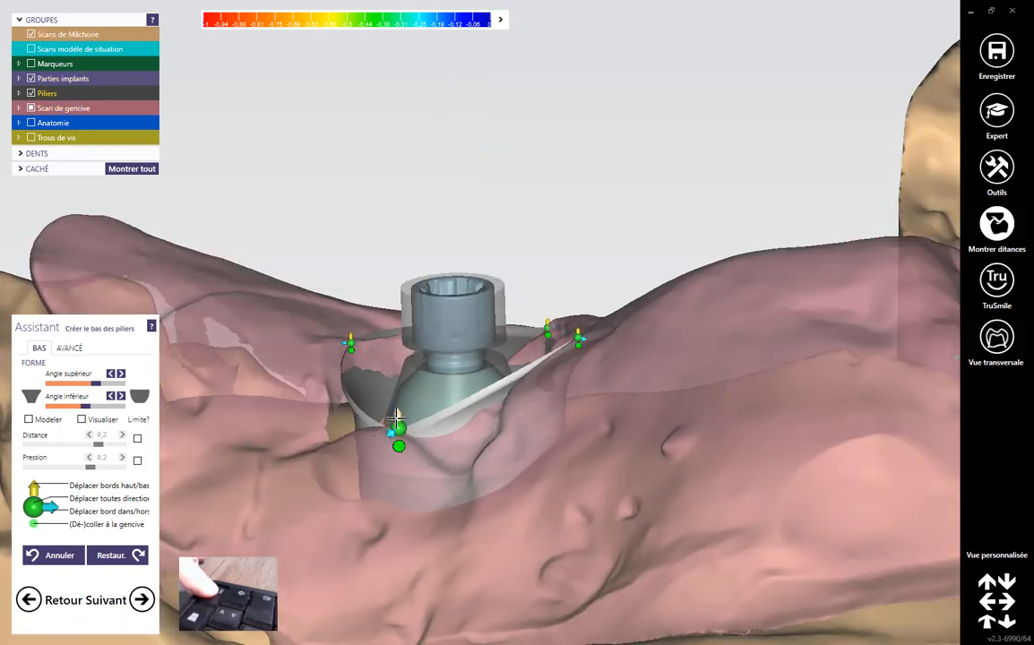
pyautogui.moveTo(394, 420); pyautogui.dragTo(395, 455)
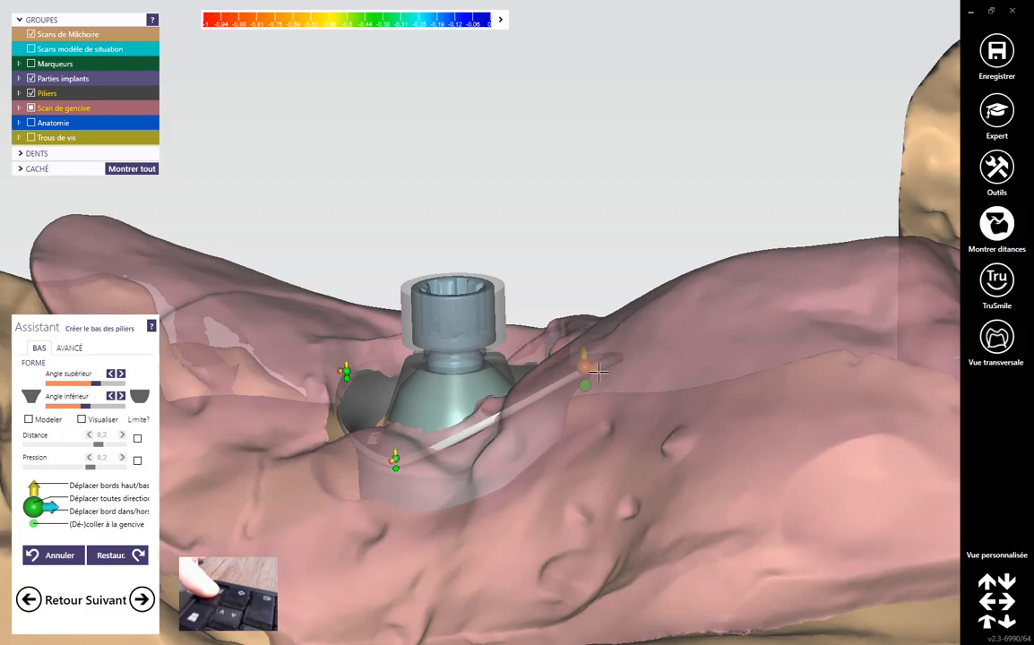
pyautogui.moveTo(591, 365); pyautogui.dragTo(482, 410, button='right')
pyautogui.scroll(3, 456, 428)
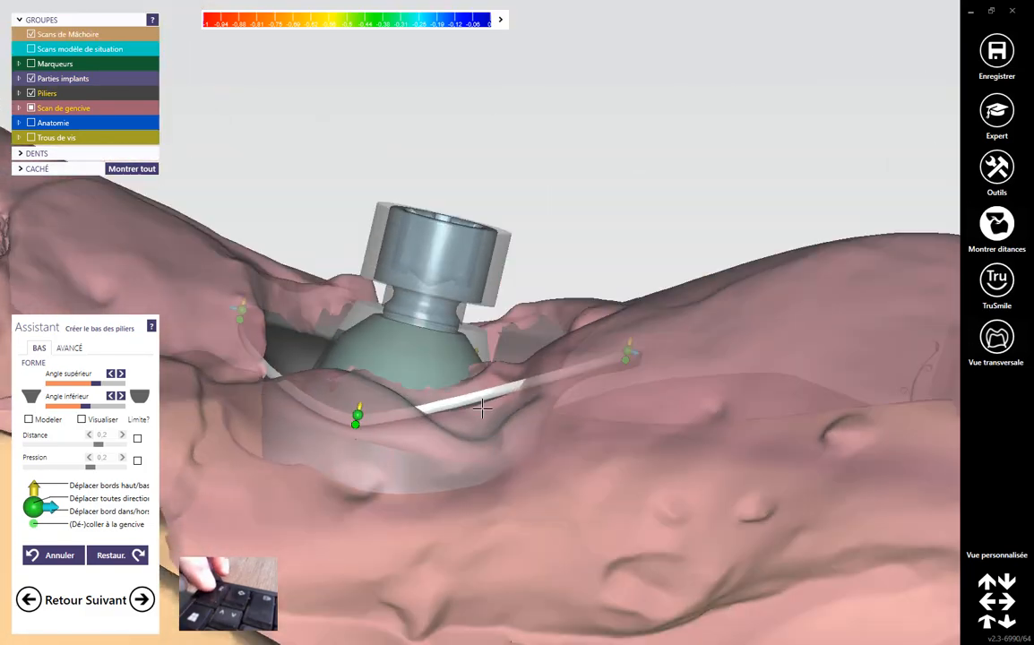
pyautogui.moveTo(474, 396); pyautogui.dragTo(445, 402)
pyautogui.moveTo(278, 367)
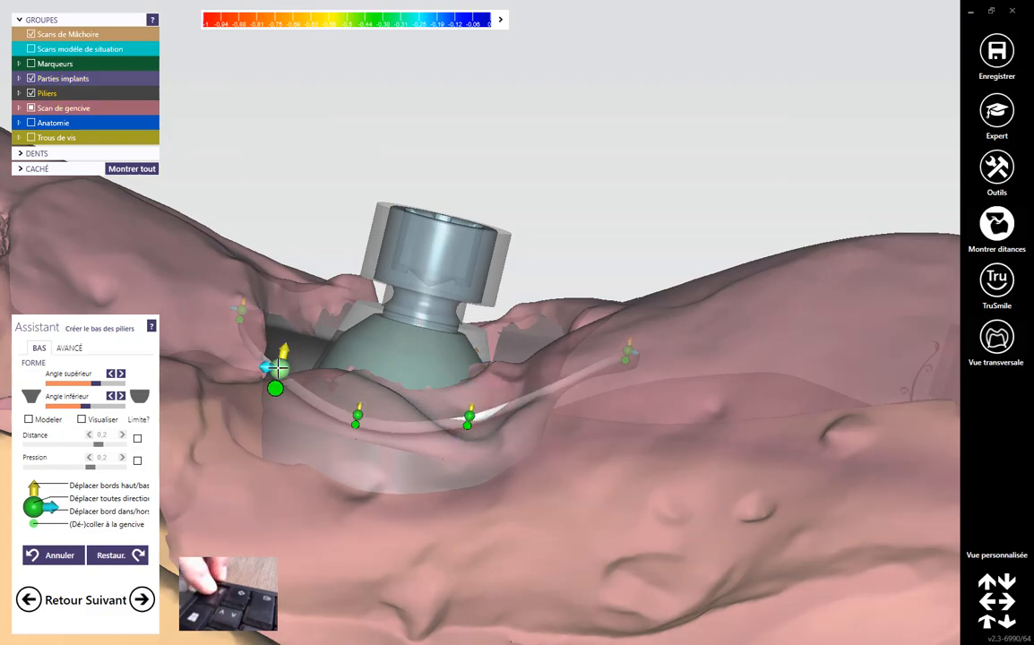
# - Inspect the shape of the pillar bottoms beneath the gingiva, switching the gingiva scan between opaque and transparent
pyautogui.moveTo(273, 367); pyautogui.dragTo(394, 400, button='right')
pyautogui.scroll(-3, 418, 422)
pyautogui.scroll(-3, 415, 450)
pyautogui.scroll(5, 612, 400)
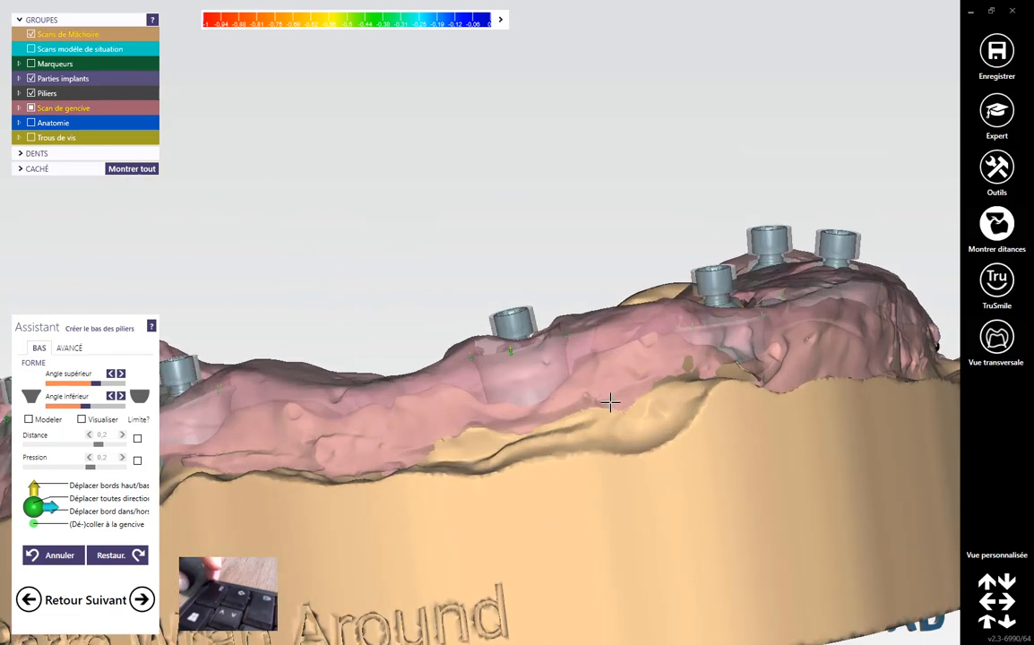
pyautogui.scroll(-2, 576, 339)
pyautogui.scroll(2, 570, 311)
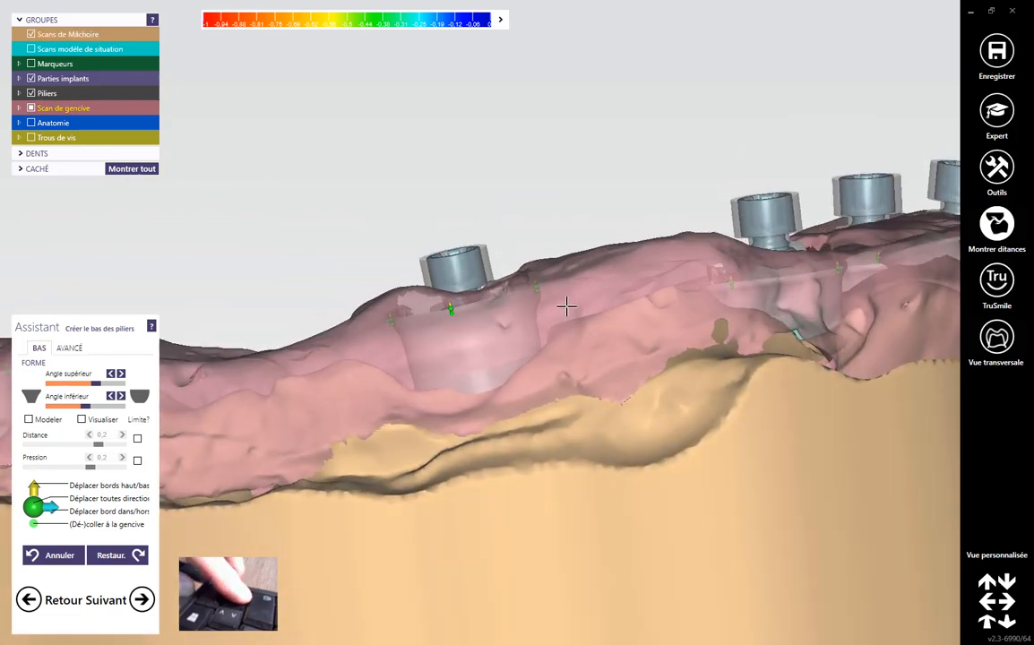
pyautogui.keyDown('shift'); pyautogui.middleClick(566, 308); pyautogui.keyUp('shift')
pyautogui.keyDown('shift'); pyautogui.middleClick(566, 307); pyautogui.keyUp('shift')
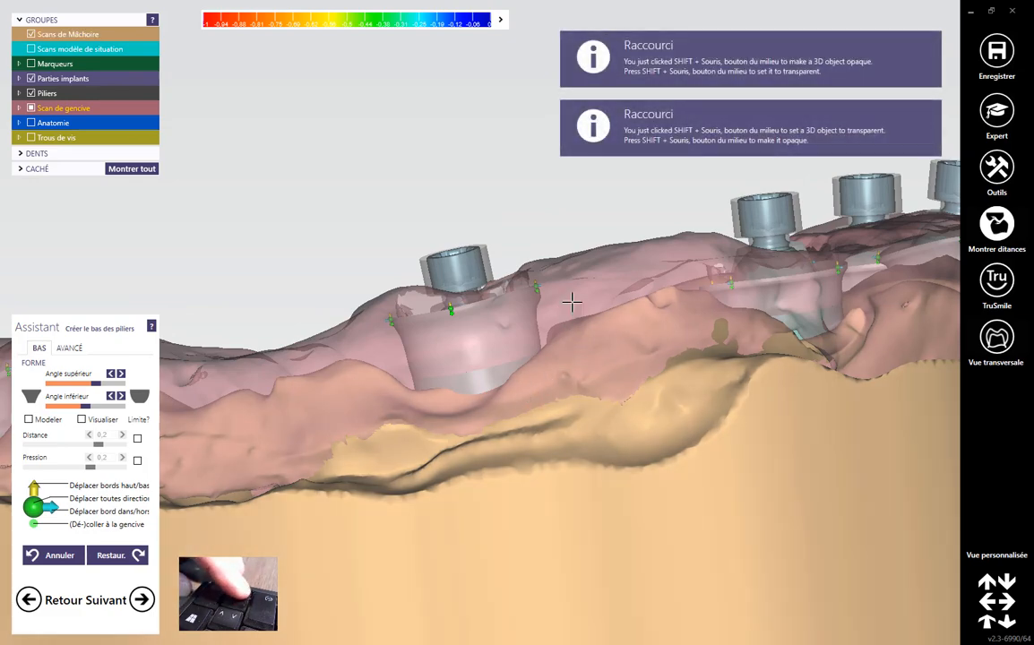
pyautogui.moveTo(569, 364); pyautogui.dragTo(449, 374, button='right')
pyautogui.keyDown('shift'); pyautogui.middleClick(449, 375); pyautogui.keyUp('shift')
pyautogui.keyDown('shift'); pyautogui.middleClick(449, 374); pyautogui.keyUp('shift')
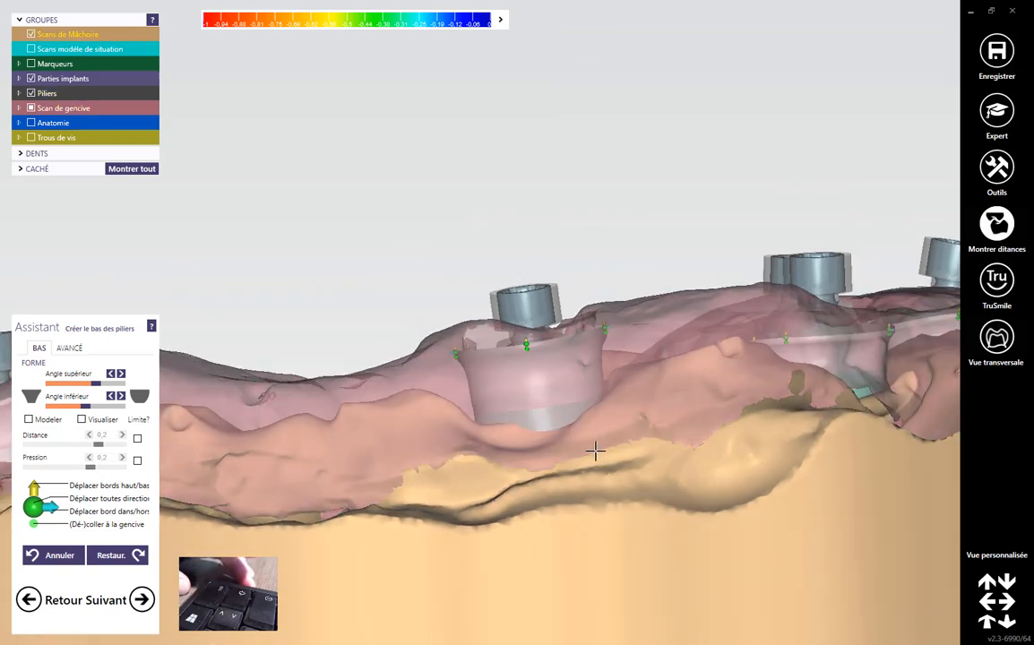
pyautogui.moveTo(562, 481); pyautogui.dragTo(414, 430, button='right')
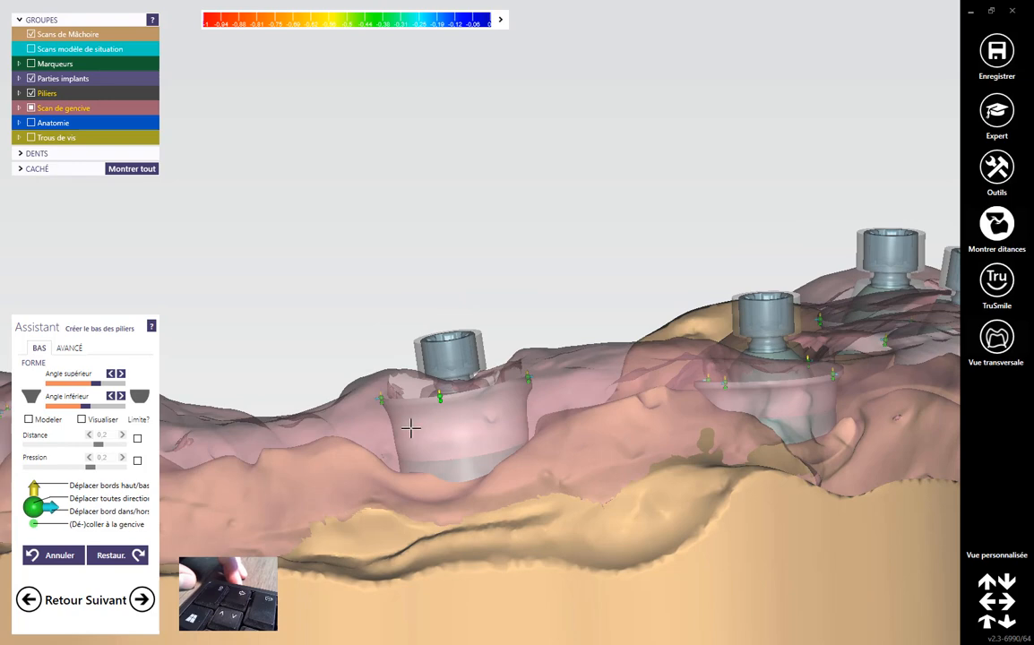
# - Set the upper angle of the pillar bottoms to its maximum and raise the lower angle slightly
pyautogui.scroll(2, 414, 429)
pyautogui.moveTo(99, 384)
pyautogui.mouseDown()
pyautogui.moveTo(119, 384)
pyautogui.moveTo(70, 405)
pyautogui.mouseUp()
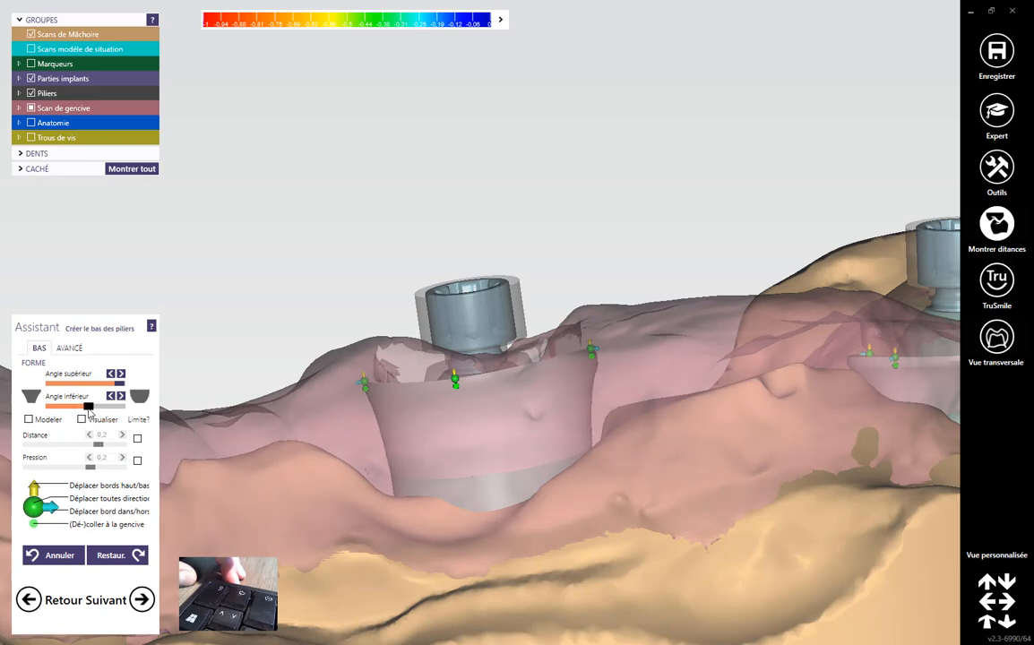
pyautogui.moveTo(680, 438); pyautogui.dragTo(395, 411, button='right')
# - Enable modelling of the pillar bottoms, check their shaded surfaces, and advance to the bar design stage
pyautogui.click(28, 420)
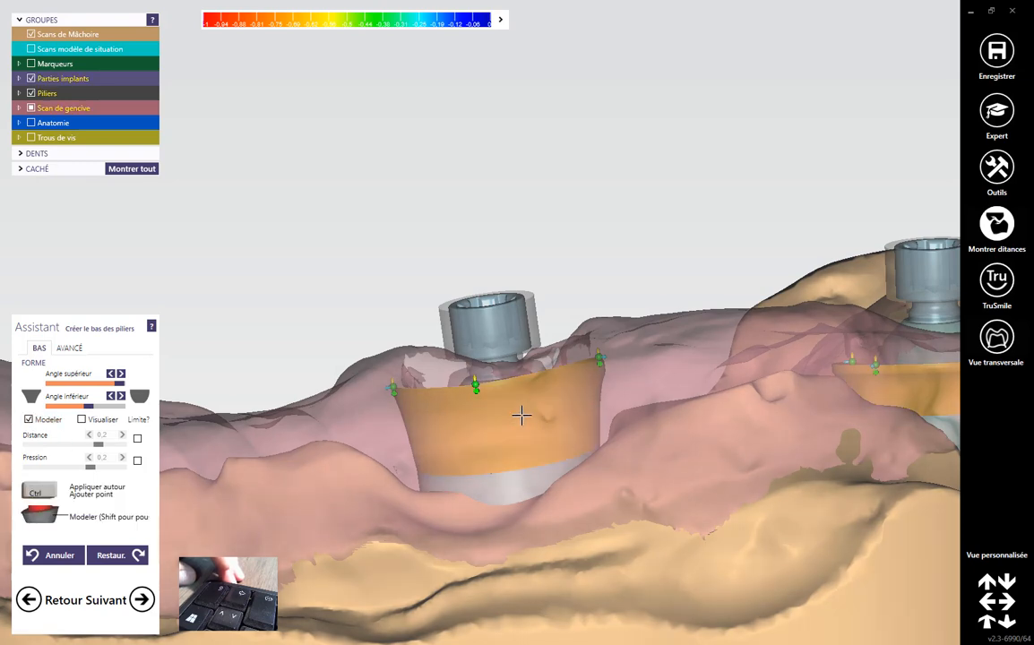
pyautogui.scroll(-3, 523, 419)
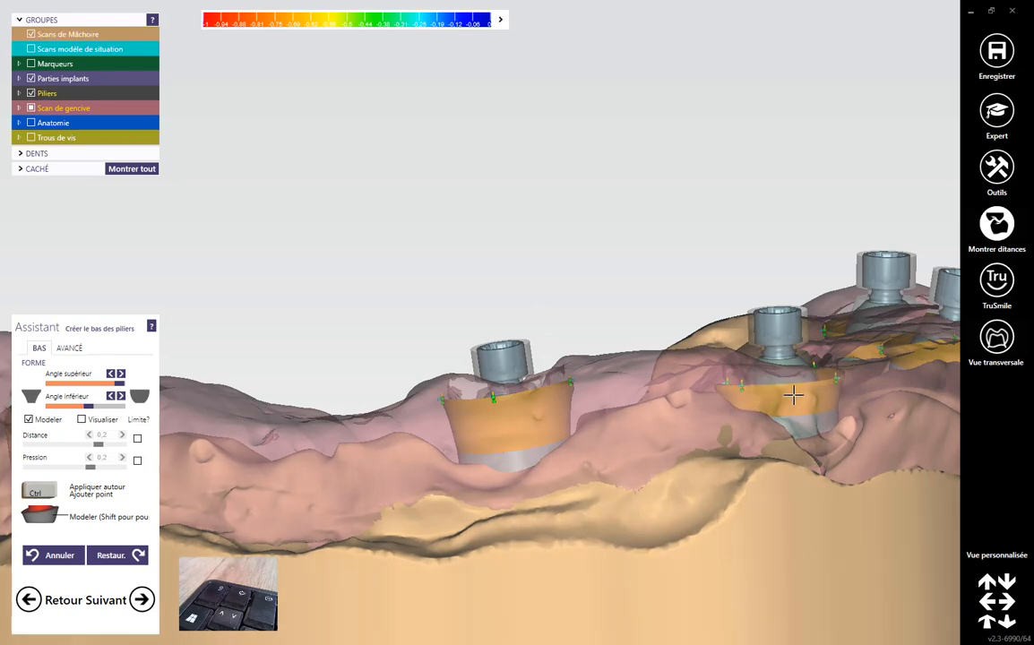
pyautogui.scroll(-2, 353, 452)
pyautogui.click(140, 600)
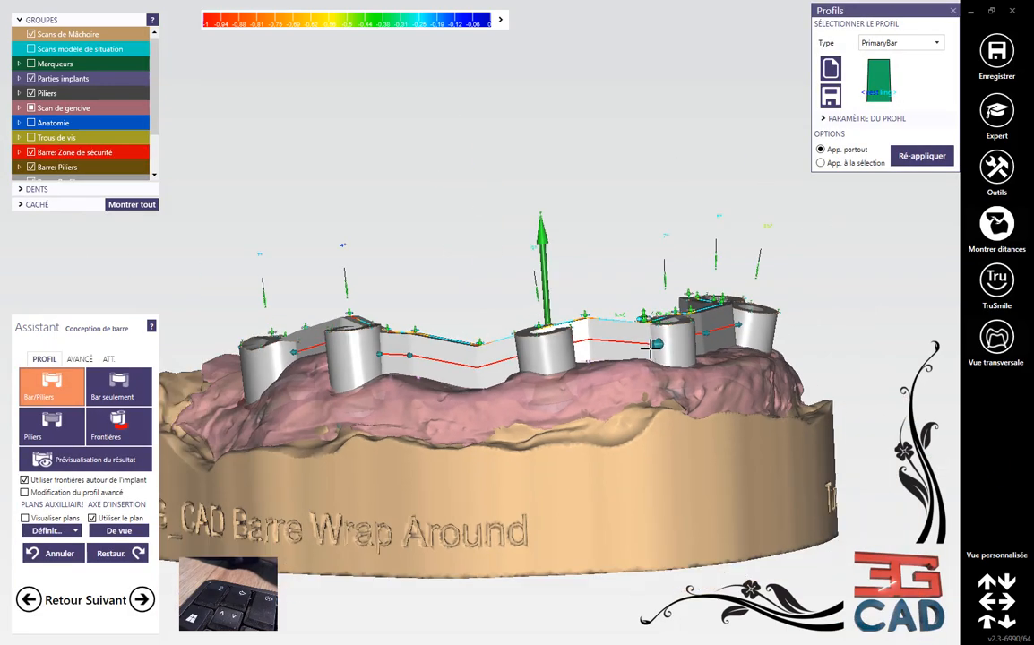
# - Change the profile type of the whole bar to Circular and view the new bar shape
pyautogui.moveTo(627, 300); pyautogui.dragTo(658, 315, button='right')
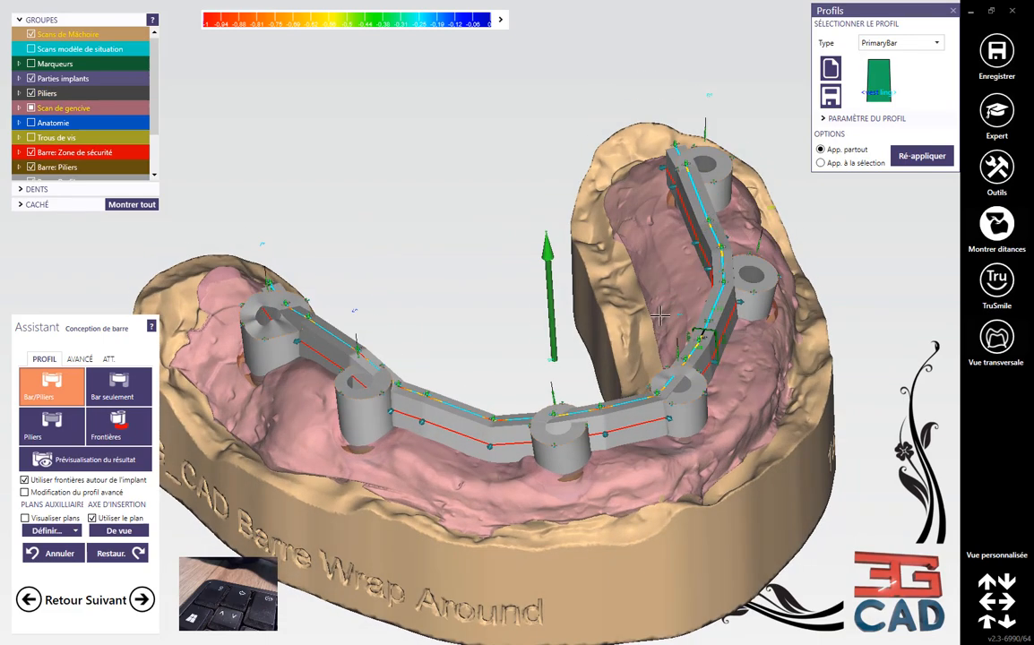
pyautogui.click(936, 45)
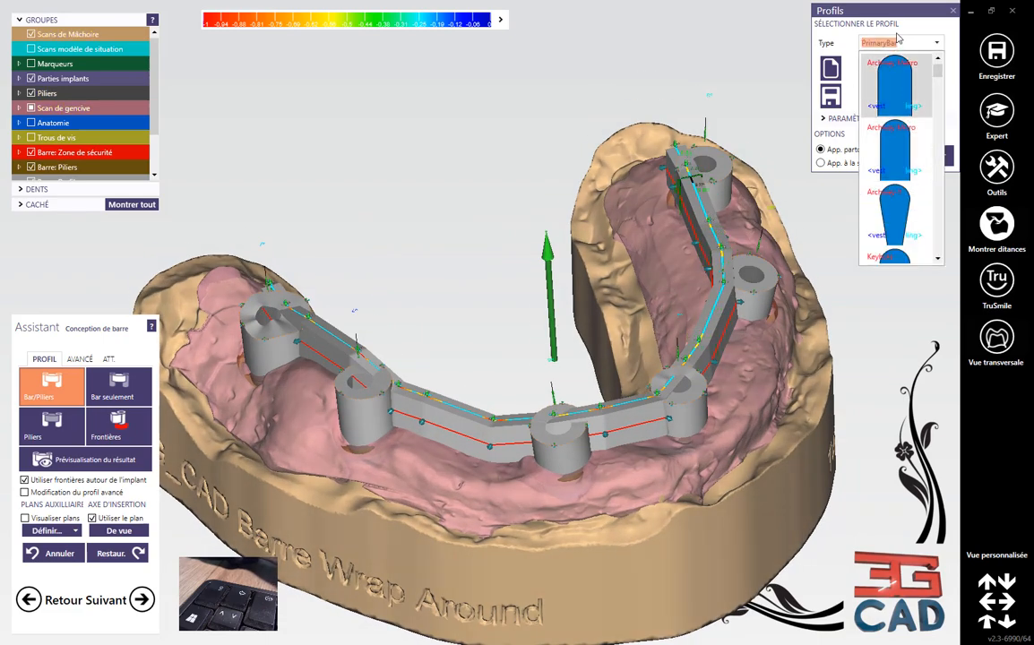
pyautogui.scroll(-5, 916, 116)
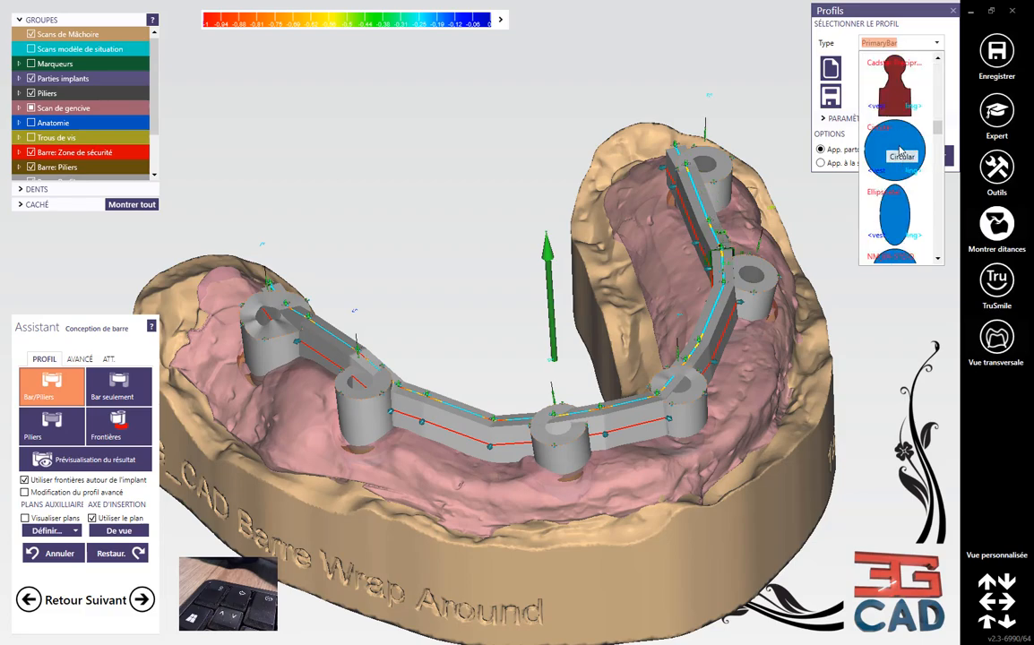
pyautogui.click(897, 151)
pyautogui.moveTo(592, 284); pyautogui.dragTo(628, 343, button='right')
pyautogui.scroll(-5, 541, 330)
pyautogui.scroll(-3, 636, 324)
pyautogui.moveTo(629, 345); pyautogui.dragTo(569, 401, button='middle')
pyautogui.moveTo(569, 401); pyautogui.dragTo(572, 372, button='right')
pyautogui.scroll(5, 371, 327)
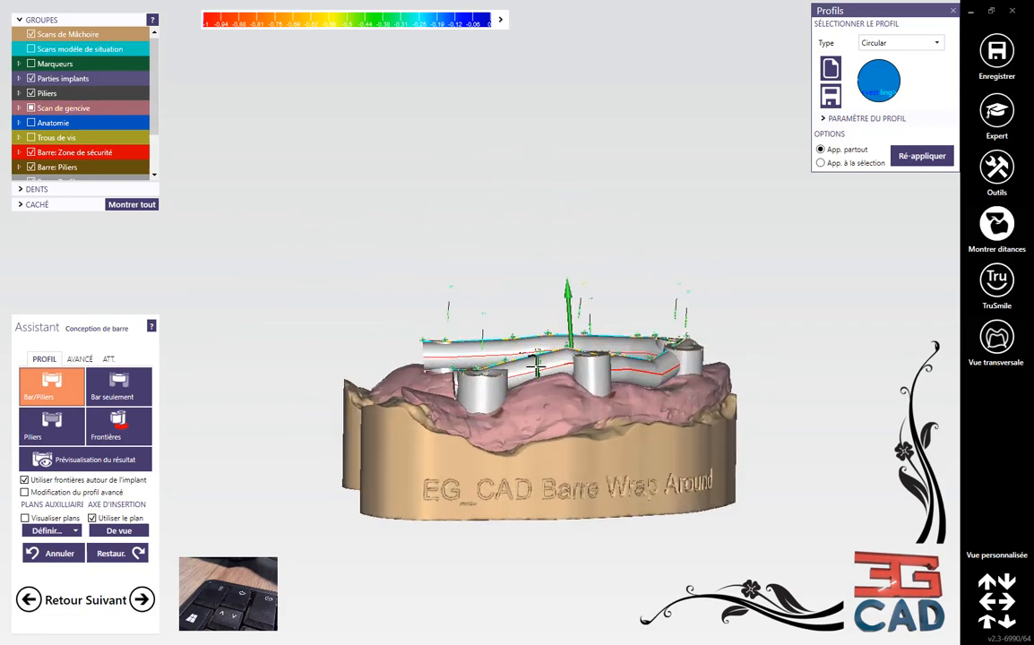
# - Show the situation model scan and the auxiliary planes, and tilt the reference plane until it is level above the gingiva
pyautogui.click(32, 50)
pyautogui.moveTo(488, 452); pyautogui.dragTo(507, 327, button='right')
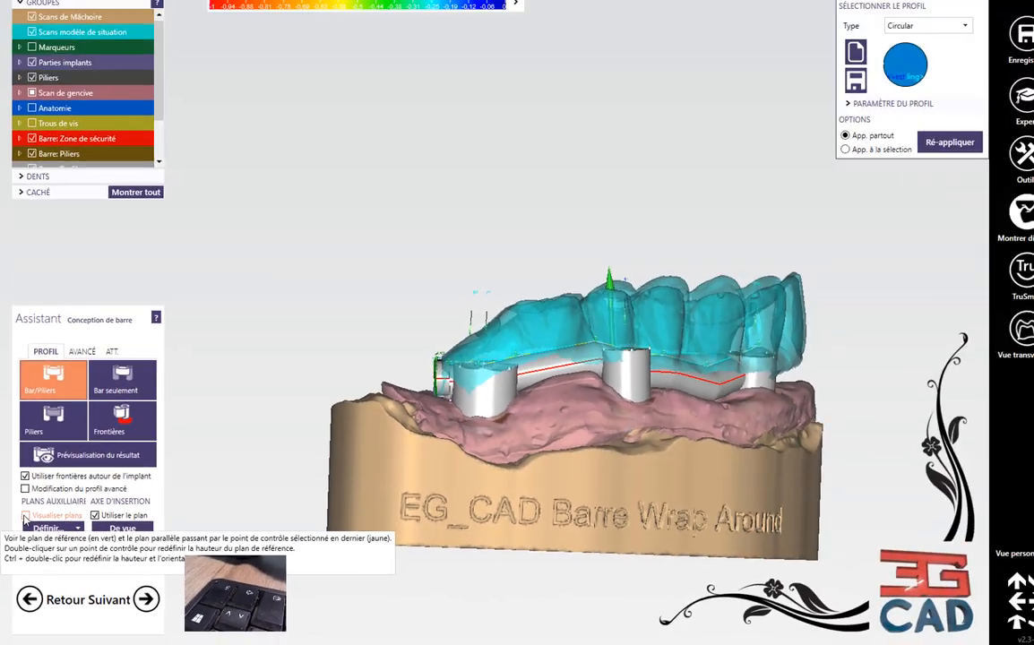
pyautogui.click(26, 516)
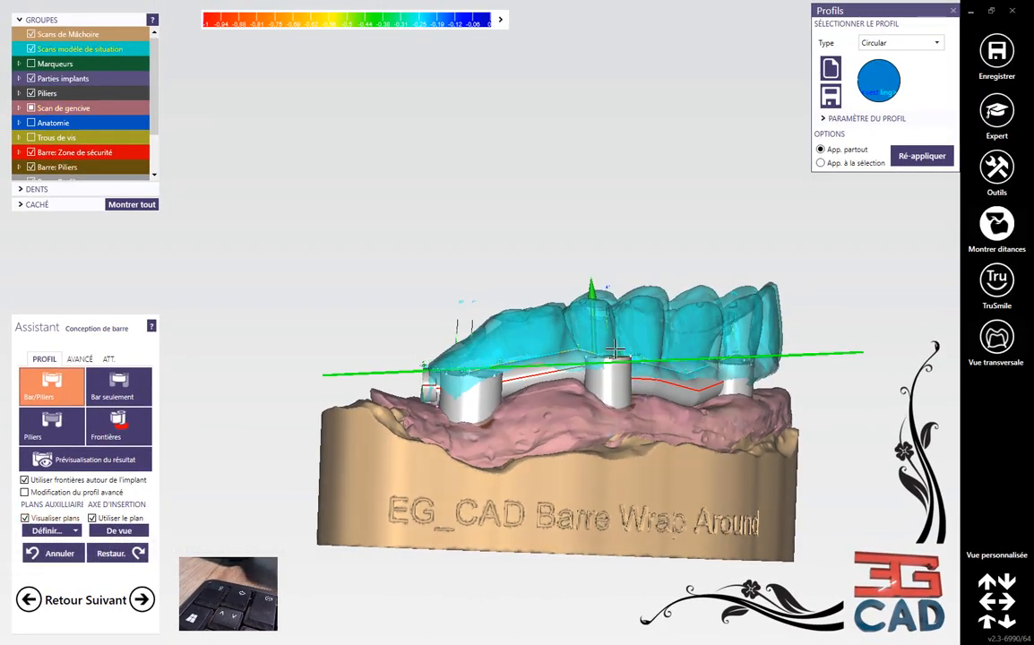
pyautogui.scroll(2, 615, 349)
pyautogui.moveTo(650, 458); pyautogui.dragTo(607, 377, button='middle')
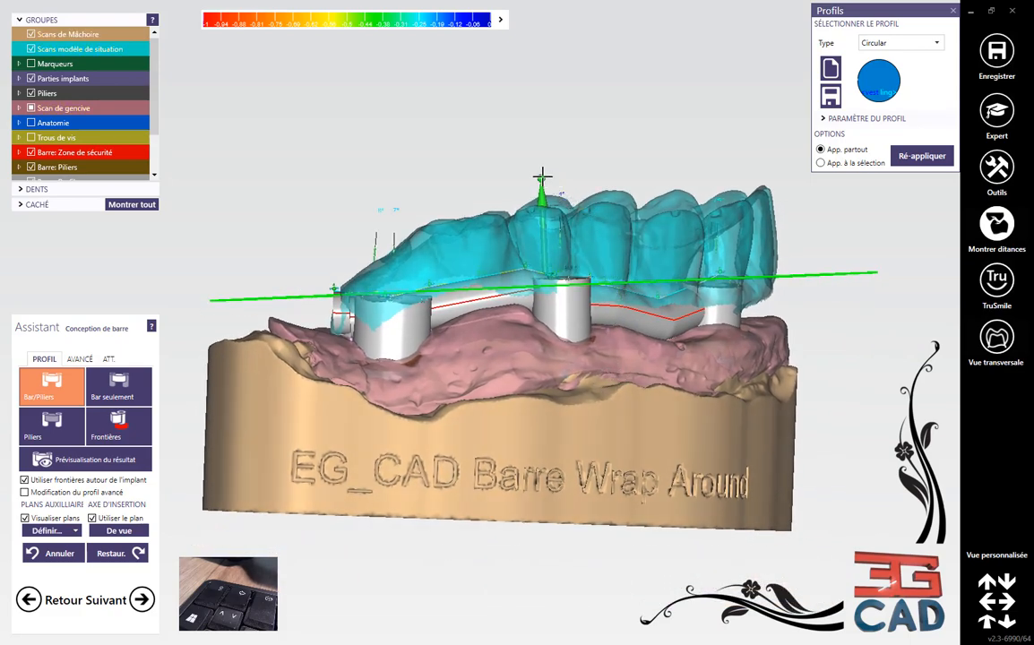
pyautogui.moveTo(541, 177); pyautogui.dragTo(552, 177)
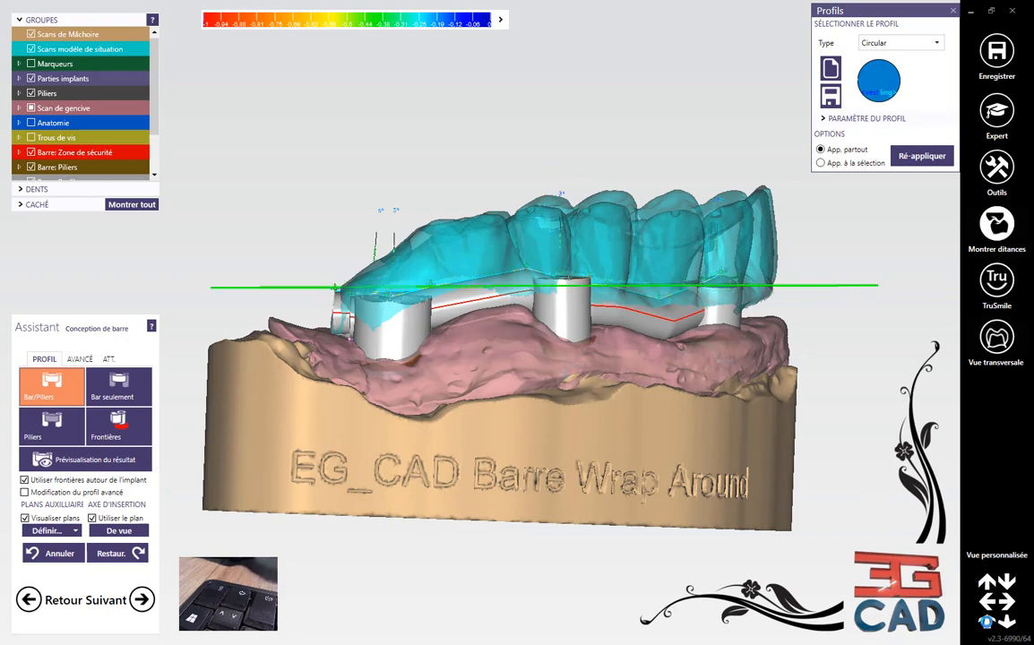
# - Compare the reference plane with the teeth from the front, and hide the auxiliary planes and the situation model scan
pyautogui.click(986, 627)
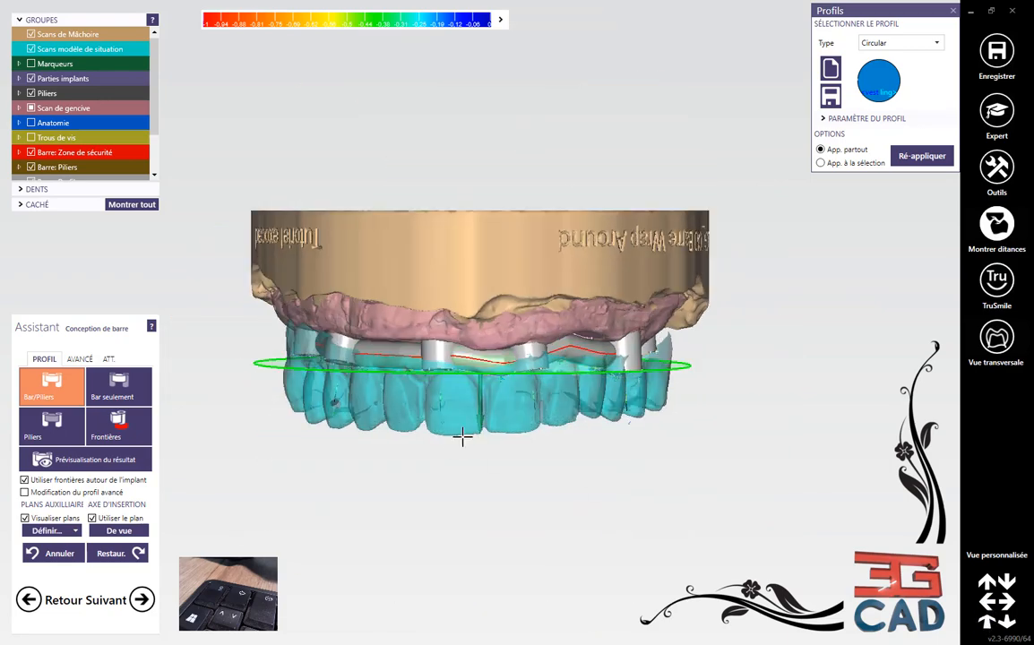
pyautogui.scroll(3, 453, 441)
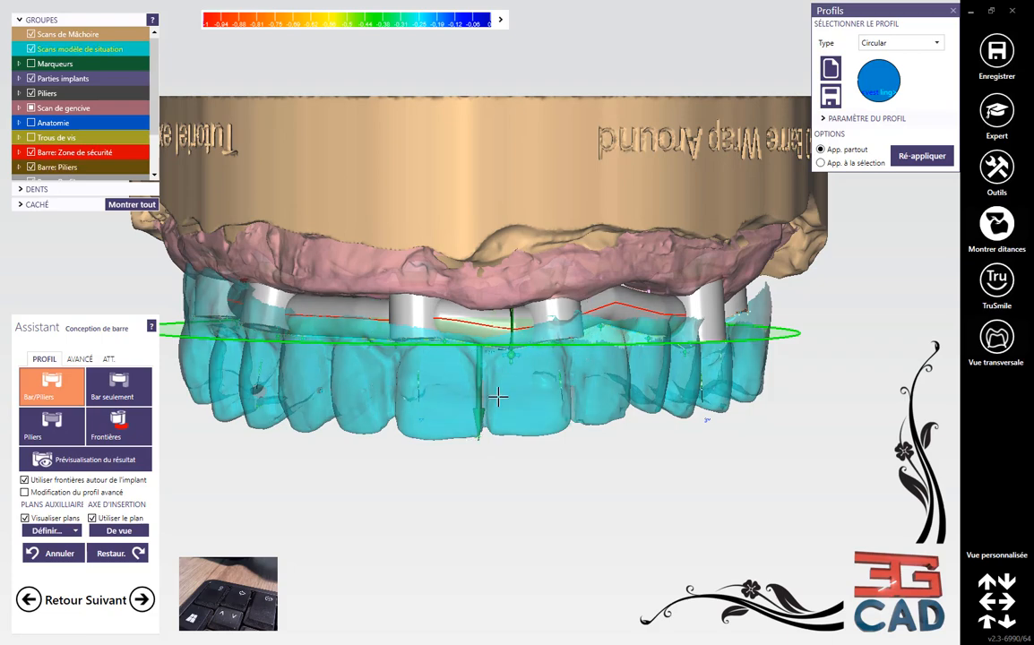
pyautogui.scroll(-5, 483, 421)
pyautogui.scroll(3, 483, 431)
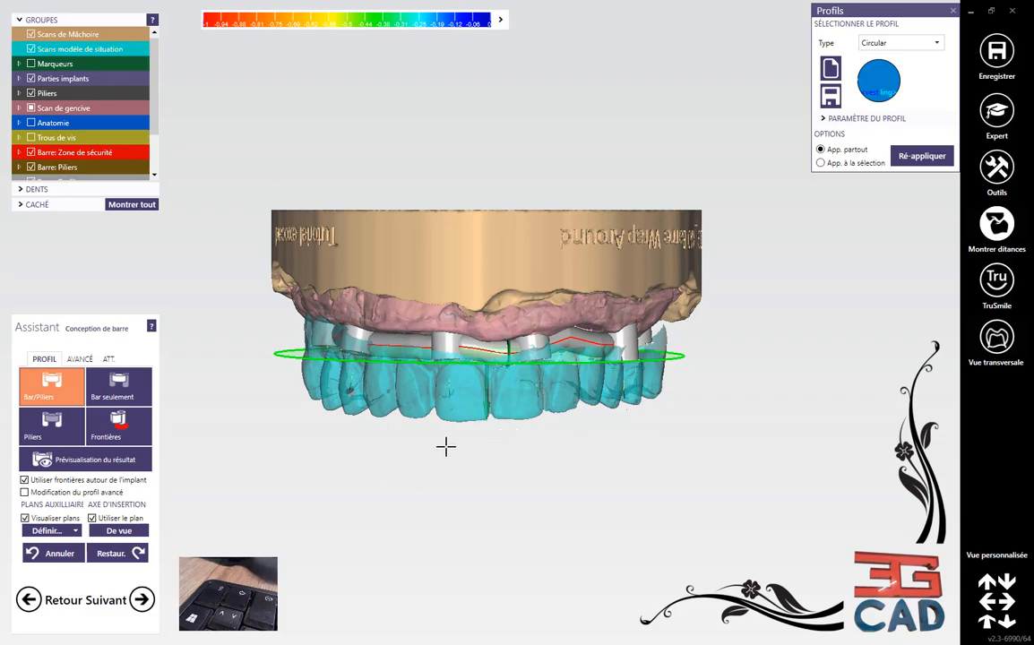
pyautogui.moveTo(506, 459); pyautogui.dragTo(490, 478, button='right')
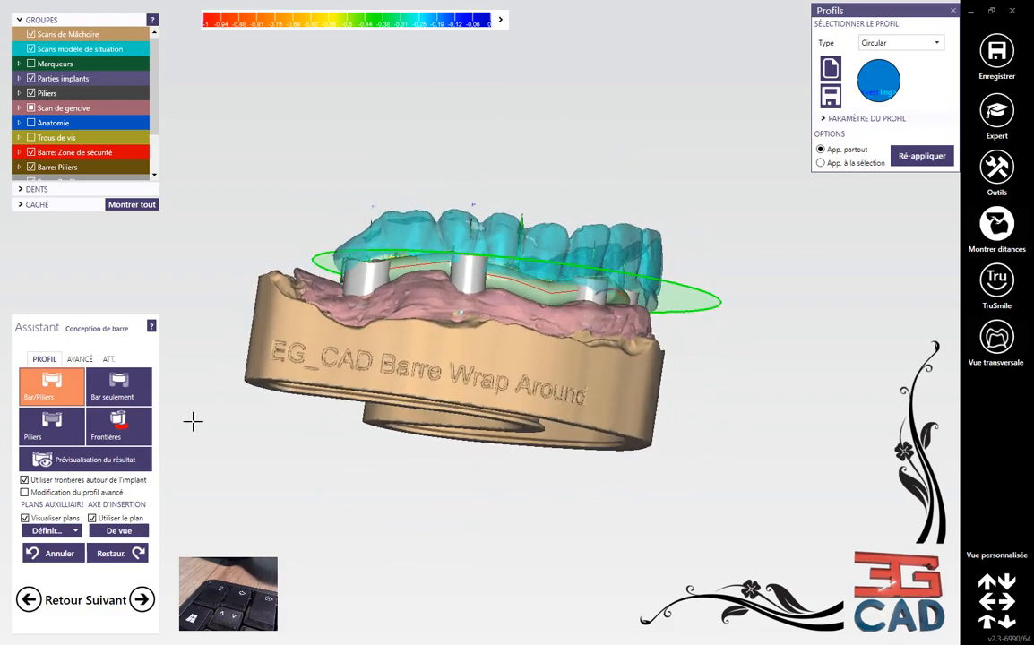
pyautogui.moveTo(330, 426); pyautogui.dragTo(46, 562, button='right')
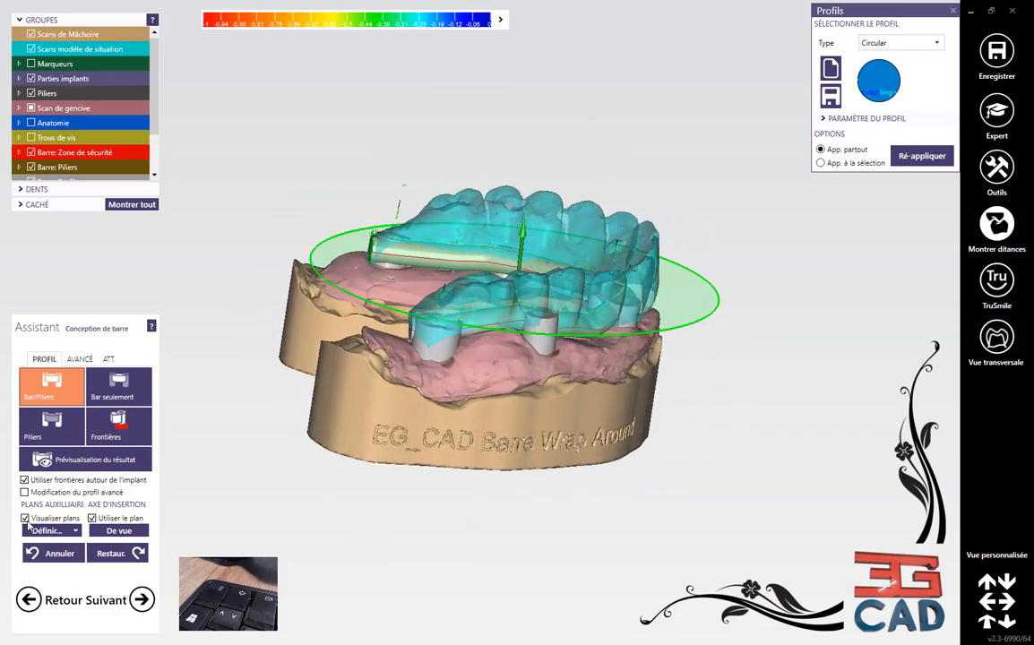
pyautogui.click(26, 519)
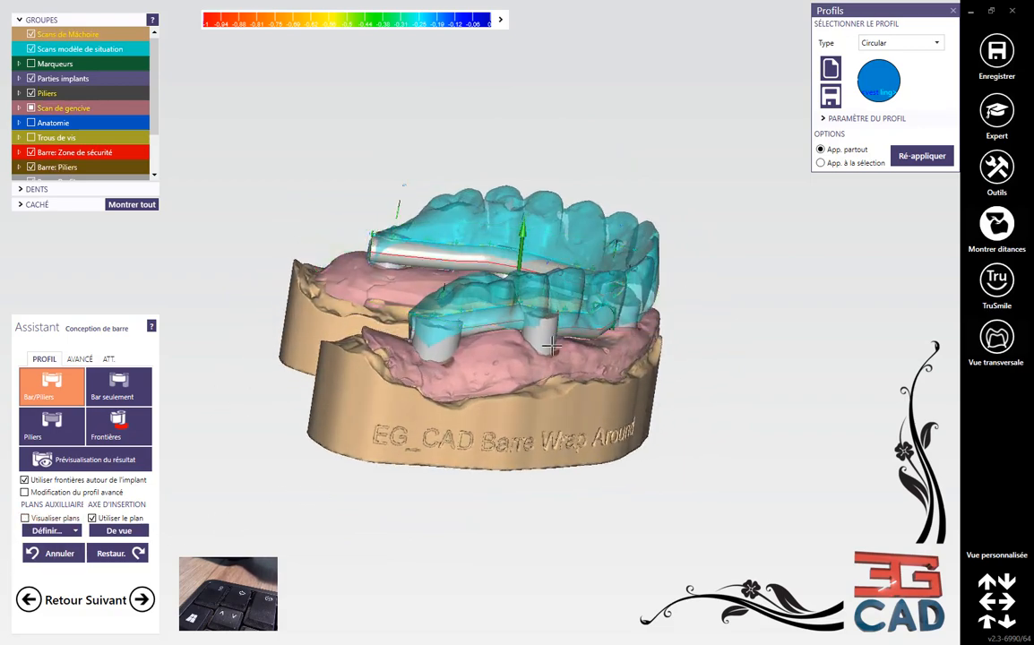
pyautogui.moveTo(571, 428); pyautogui.dragTo(547, 404, button='right')
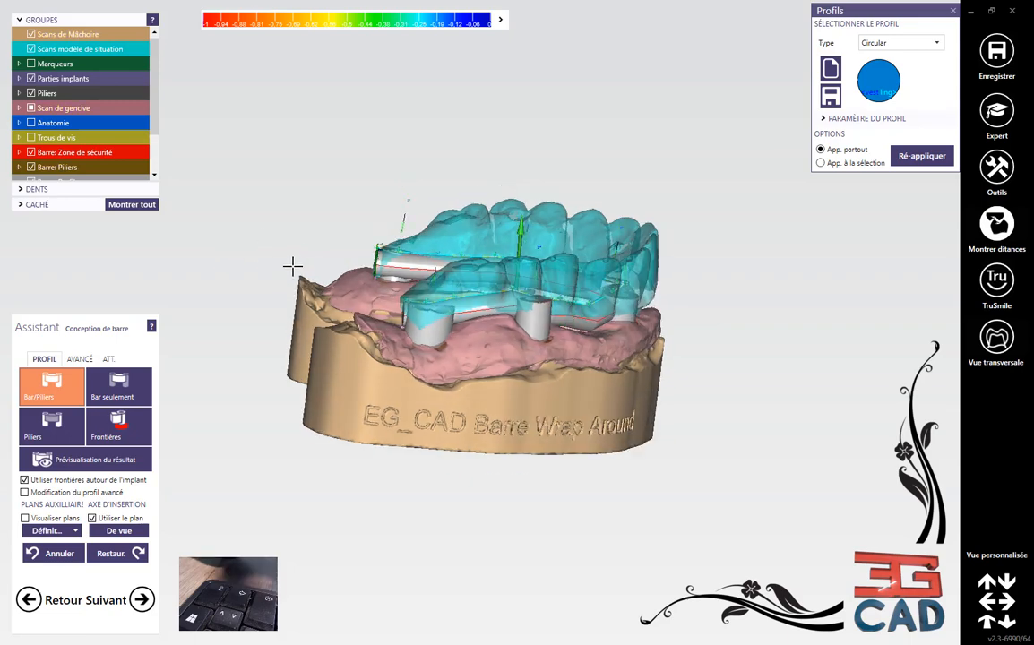
pyautogui.click(31, 49)
# - Raise two of the bar's control points around the rear pillar on the near side
pyautogui.scroll(6, 500, 314)
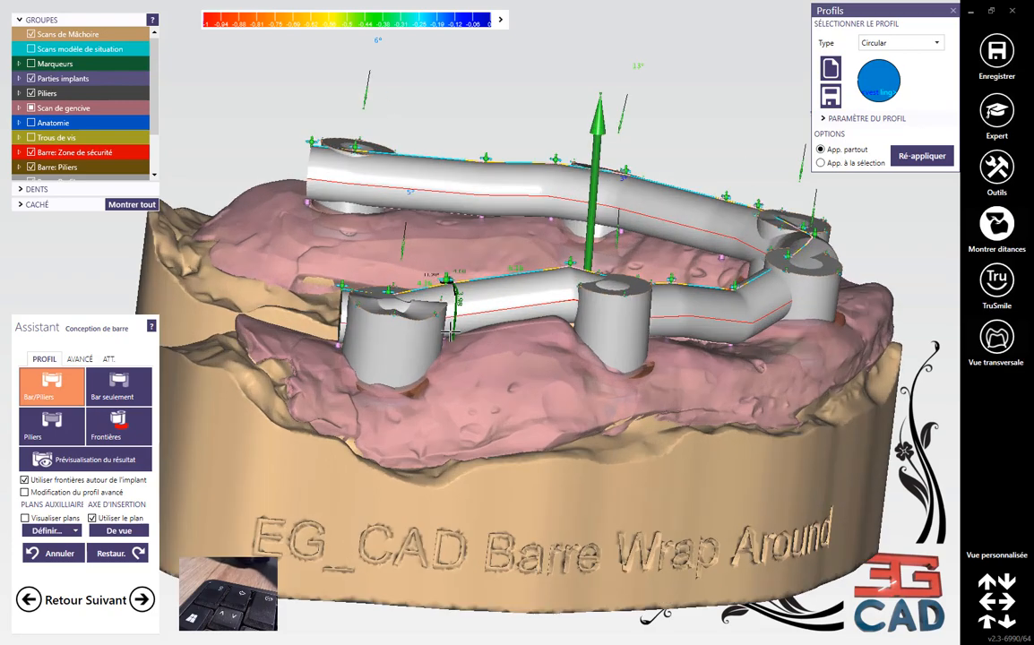
pyautogui.scroll(3, 503, 280)
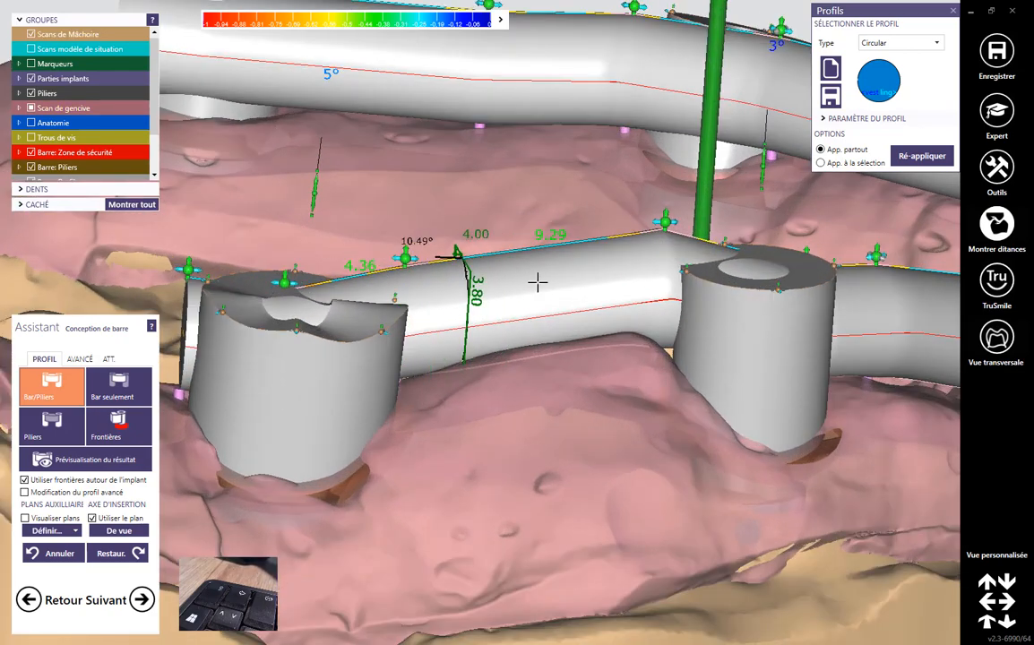
pyautogui.scroll(-4, 493, 283)
pyautogui.scroll(5, 593, 279)
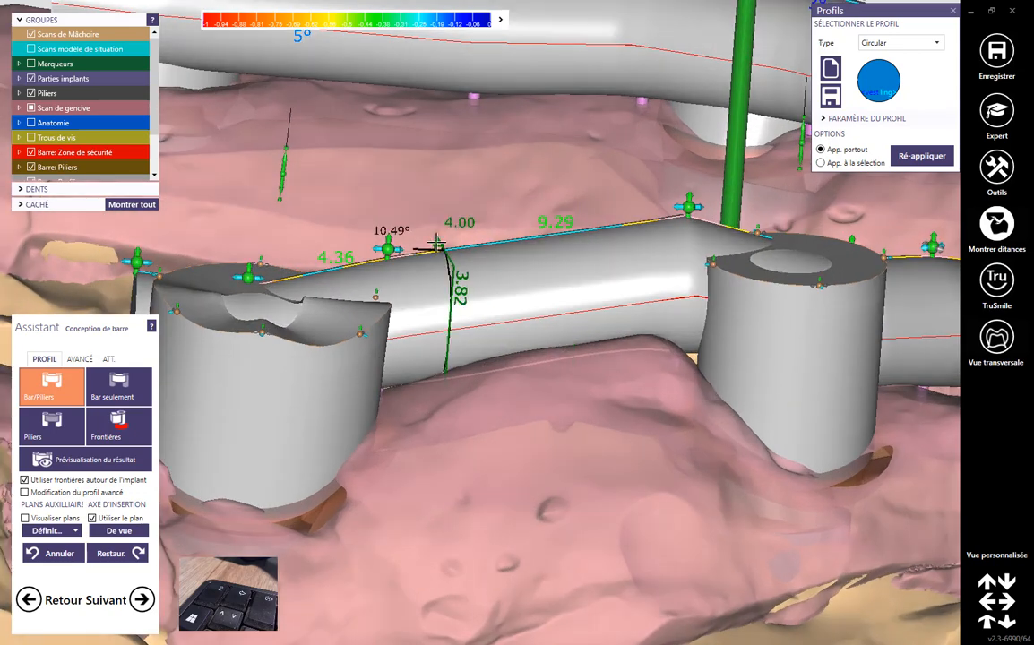
pyautogui.scroll(2, 421, 244)
pyautogui.moveTo(384, 218); pyautogui.dragTo(384, 204)
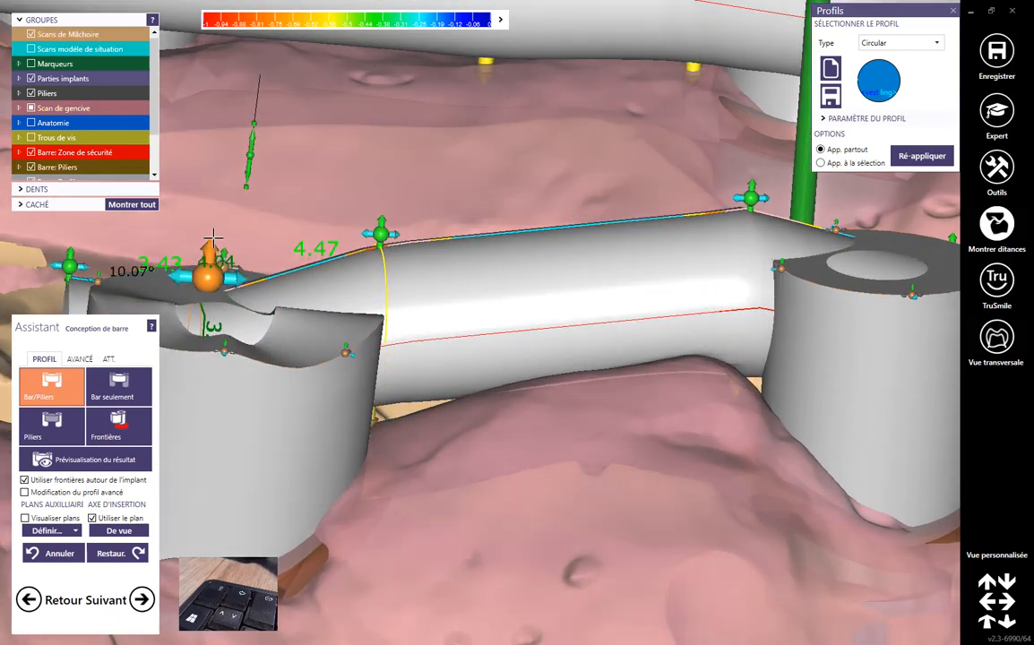
pyautogui.moveTo(212, 243); pyautogui.dragTo(213, 214)
# - Extend the near free end of the bar outward beyond the rear pillar by moving its end control point
pyautogui.scroll(-5, 486, 223)
pyautogui.moveTo(519, 372); pyautogui.dragTo(473, 351, button='right')
pyautogui.scroll(-3, 504, 318)
pyautogui.scroll(3, 521, 95)
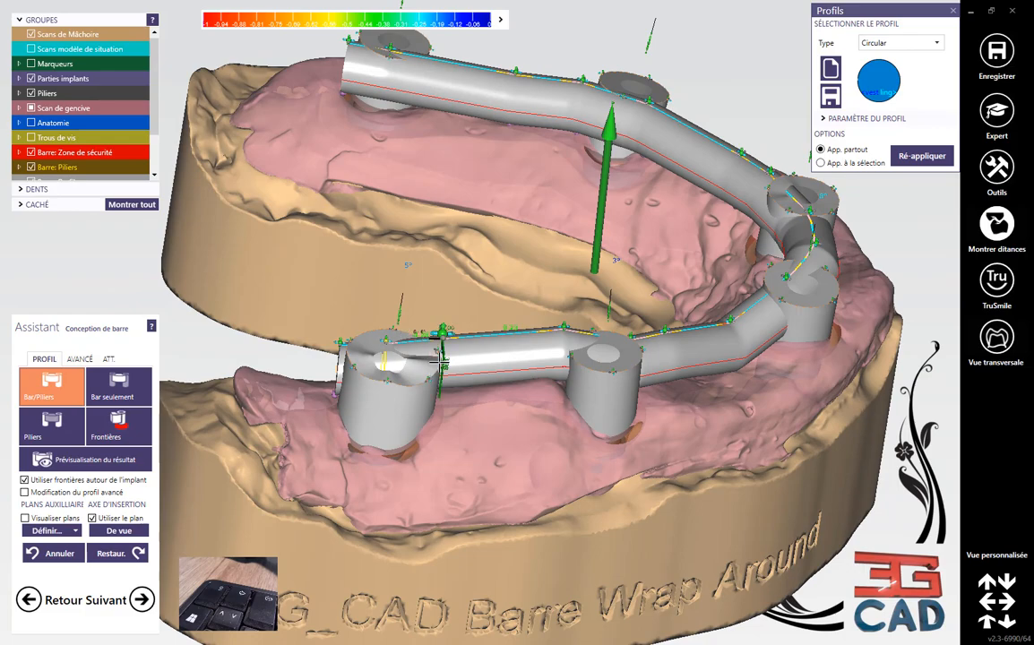
pyautogui.scroll(-1, 438, 349)
pyautogui.moveTo(550, 475)
pyautogui.mouseDown(button='right')
pyautogui.moveTo(548, 430)
pyautogui.moveTo(547, 472)
pyautogui.mouseUp(button='right')
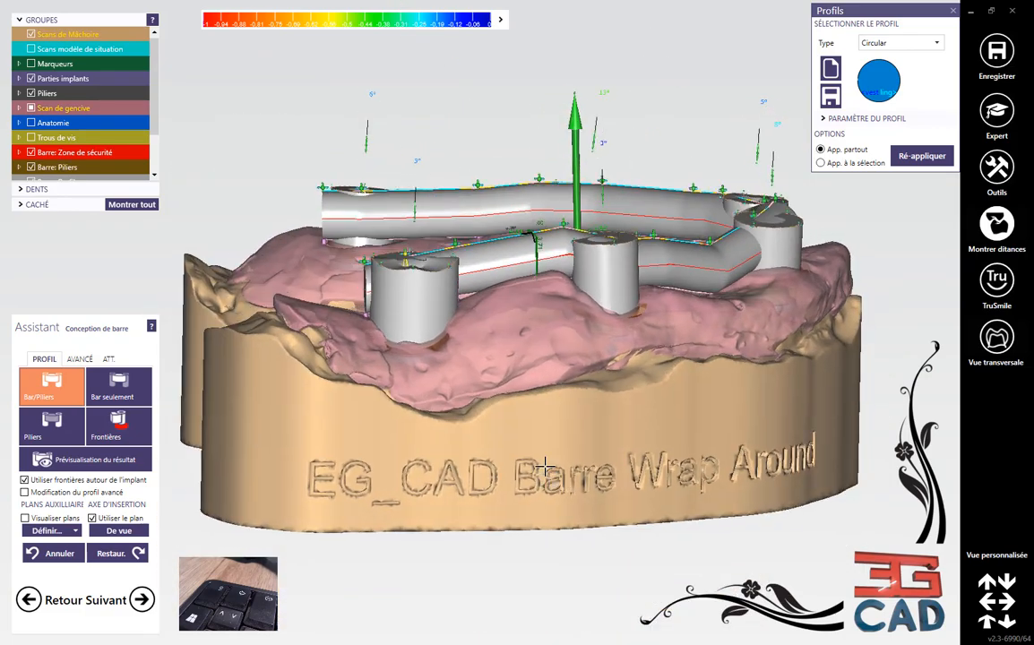
pyautogui.moveTo(363, 261); pyautogui.dragTo(337, 258)
pyautogui.scroll(4, 334, 268)
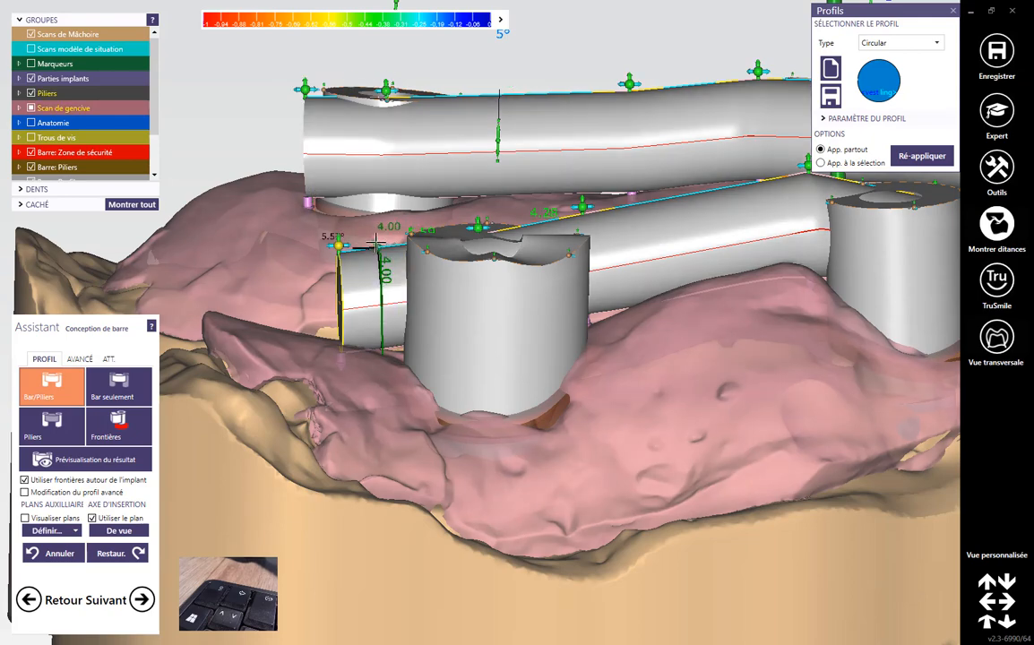
# - Smooth the curve of the whole bar through all its control points, starting from the near end point
pyautogui.scroll(3, 358, 244)
pyautogui.scroll(2, 356, 242)
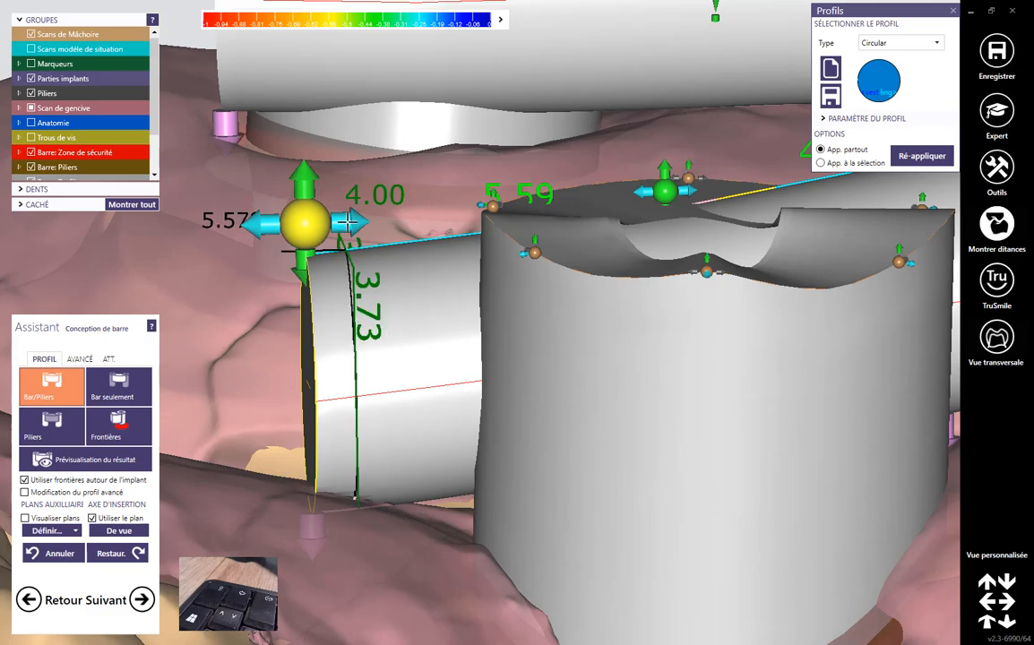
pyautogui.scroll(-5, 348, 221)
pyautogui.moveTo(349, 222); pyautogui.dragTo(440, 288, button='right')
pyautogui.moveTo(475, 70); pyautogui.dragTo(501, 224, button='right')
pyautogui.scroll(5, 505, 219)
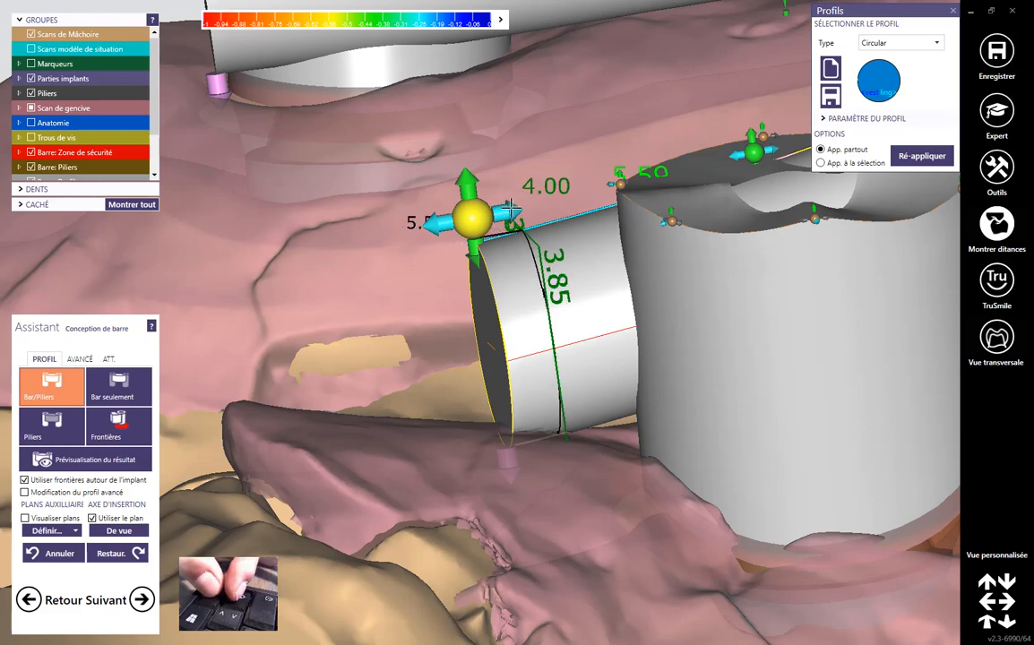
pyautogui.keyDown('ctrl'); pyautogui.keyDown('shift'); pyautogui.click(510, 208); pyautogui.keyUp('shift'); pyautogui.keyUp('ctrl')
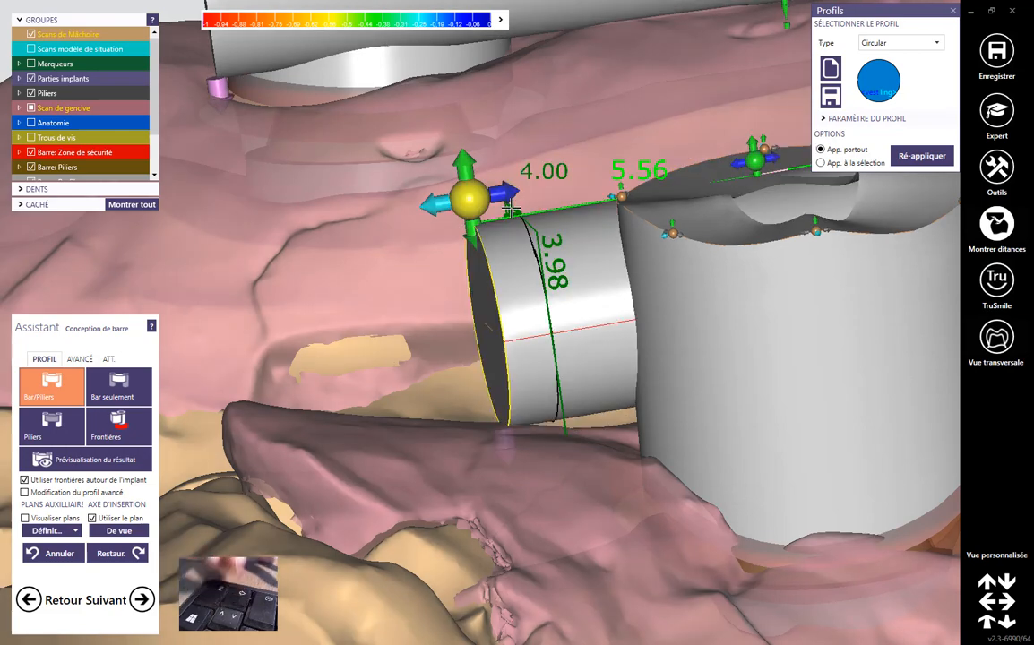
pyautogui.scroll(-10, 540, 224)
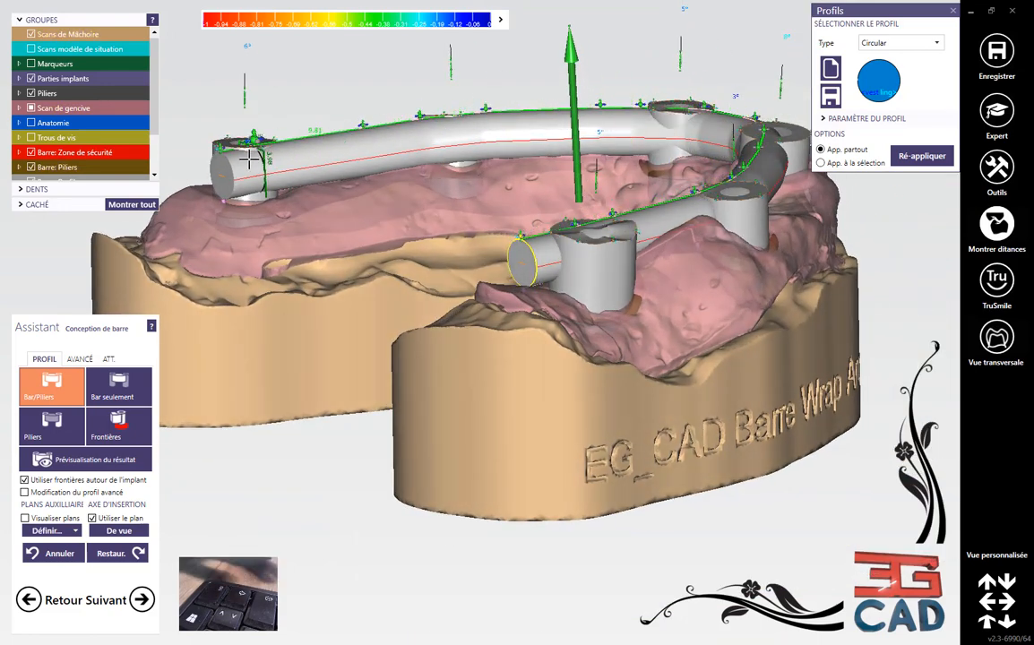
# - Try moving a control point on the far front section and raising the points beside the near middle pillar
pyautogui.moveTo(716, 323); pyautogui.dragTo(581, 264, button='right')
pyautogui.scroll(5, 616, 189)
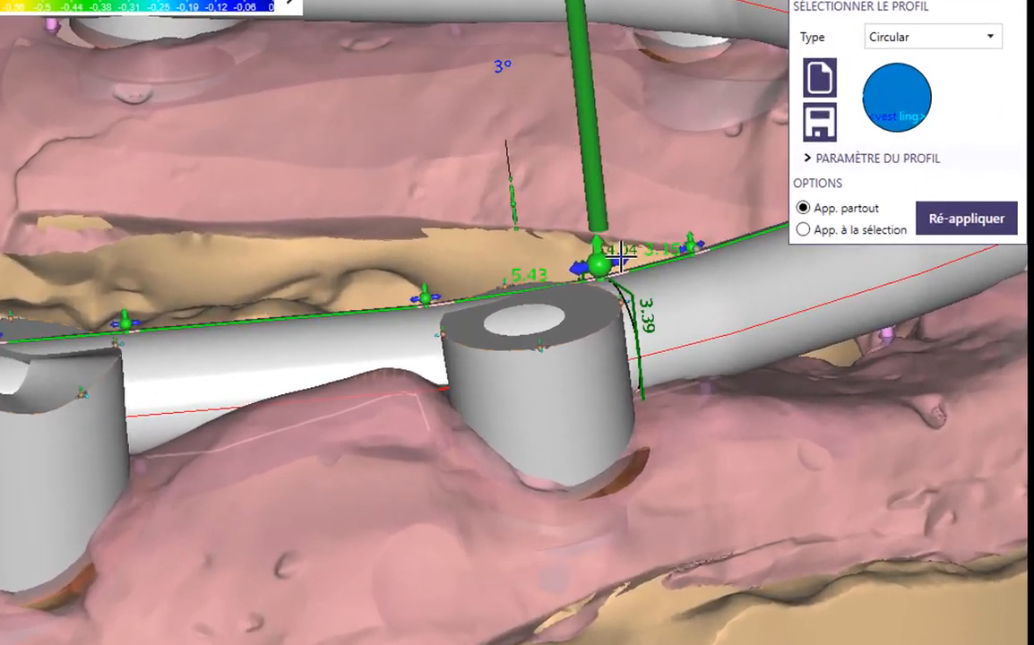
pyautogui.scroll(3, 696, 183)
pyautogui.moveTo(601, 283); pyautogui.dragTo(573, 289, button='right')
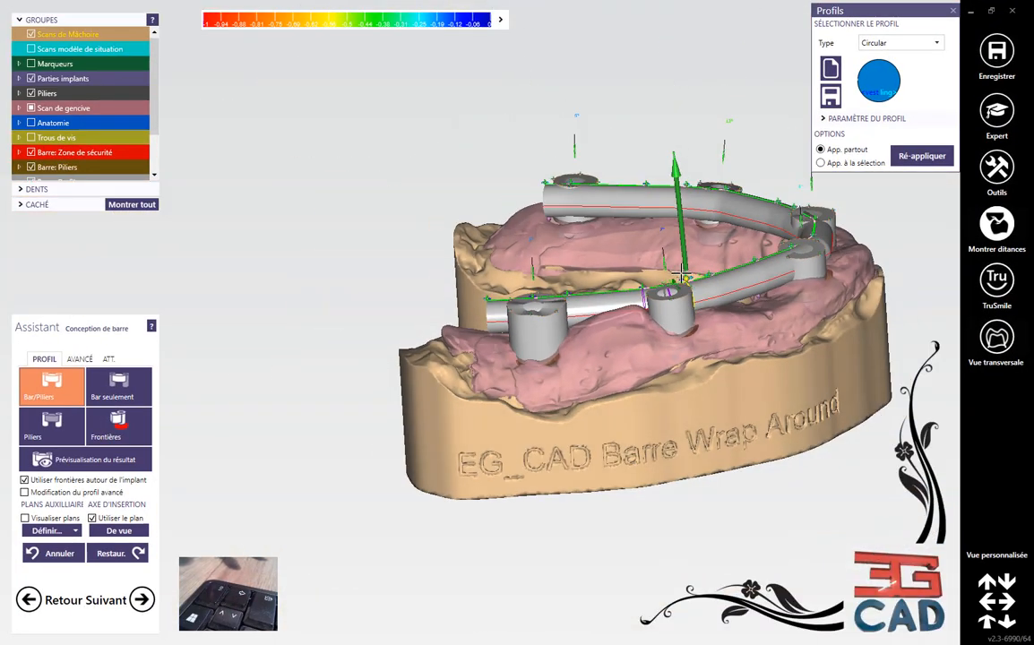
pyautogui.scroll(3, 722, 199)
pyautogui.moveTo(772, 163); pyautogui.dragTo(774, 161)
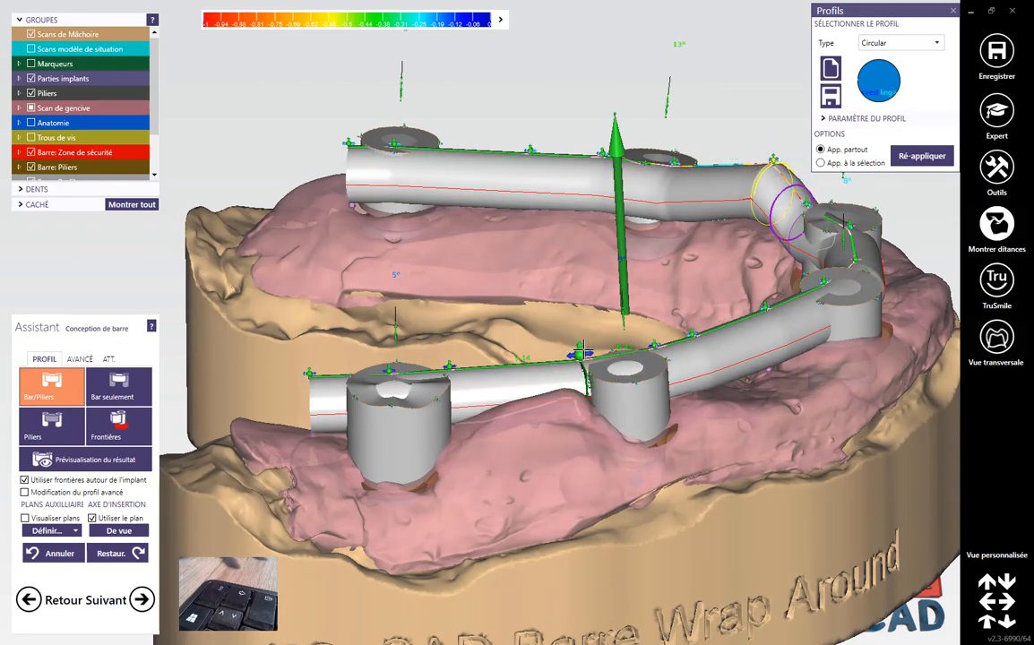
pyautogui.moveTo(580, 354); pyautogui.dragTo(584, 309)
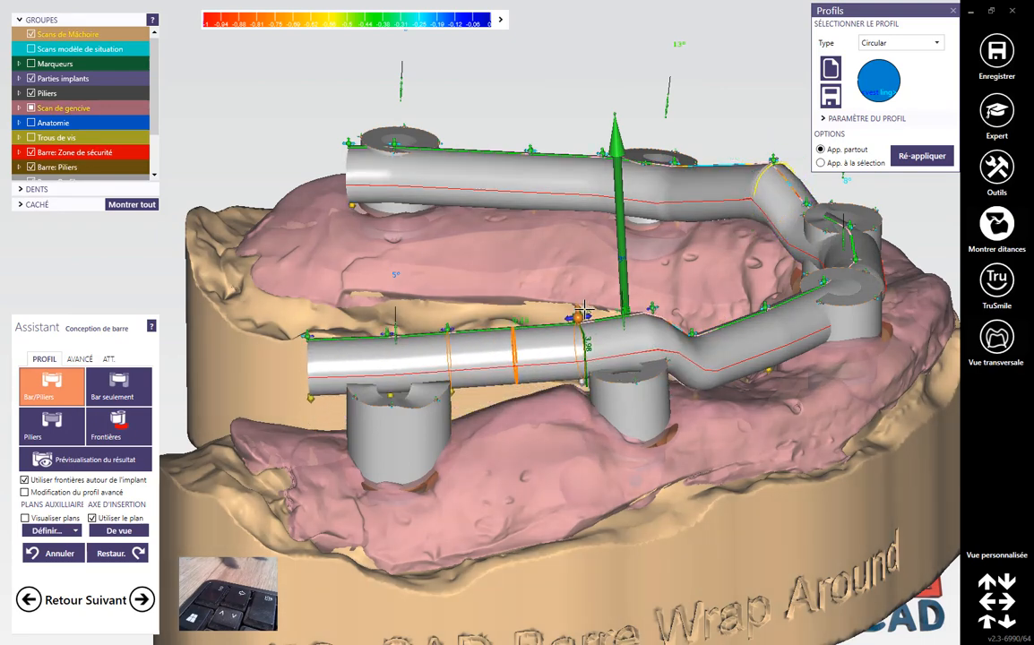
pyautogui.hotkey('ctrl', 'z')
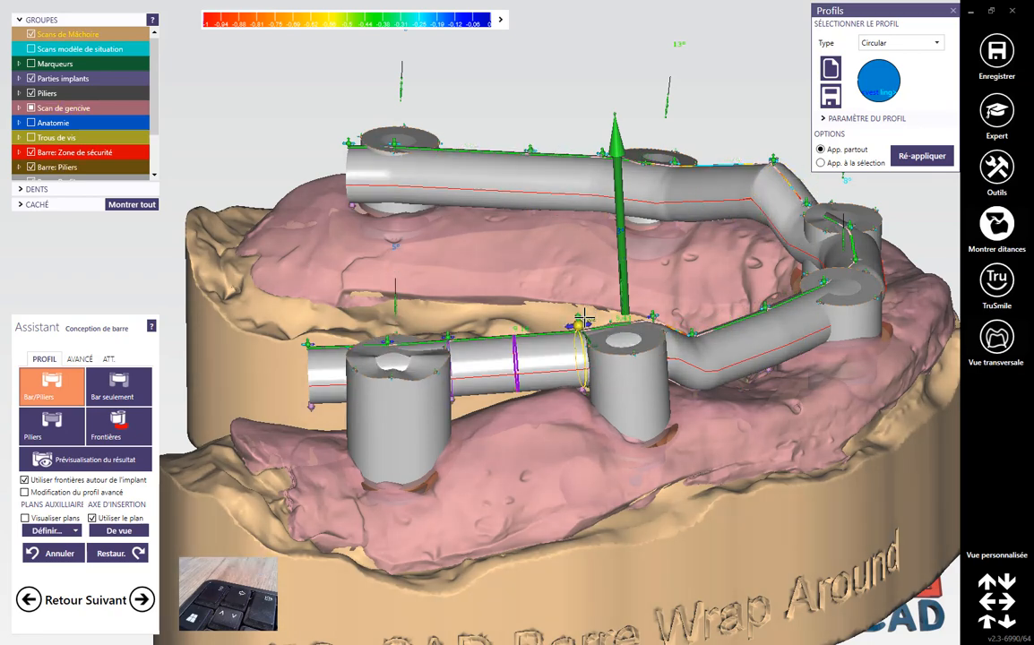
# - Smooth the whole bar again and move all its control points vertically together from the near end point
pyautogui.scroll(5, 745, 306)
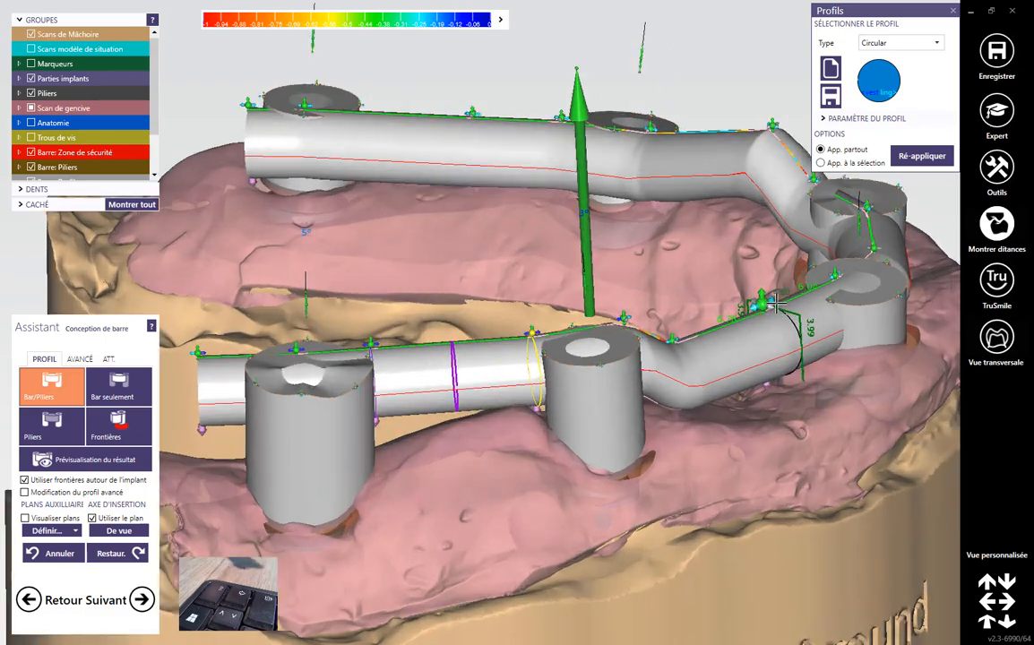
pyautogui.scroll(-5, 748, 269)
pyautogui.moveTo(748, 269); pyautogui.dragTo(459, 417, button='right')
pyautogui.scroll(2, 408, 374)
pyautogui.scroll(2, 406, 373)
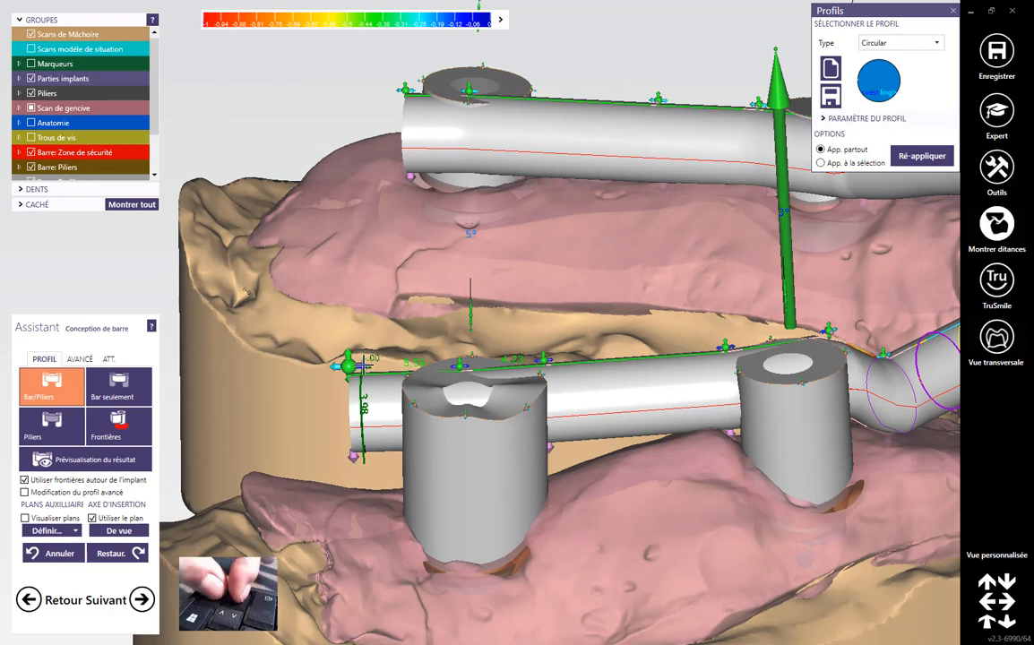
pyautogui.press('Down')
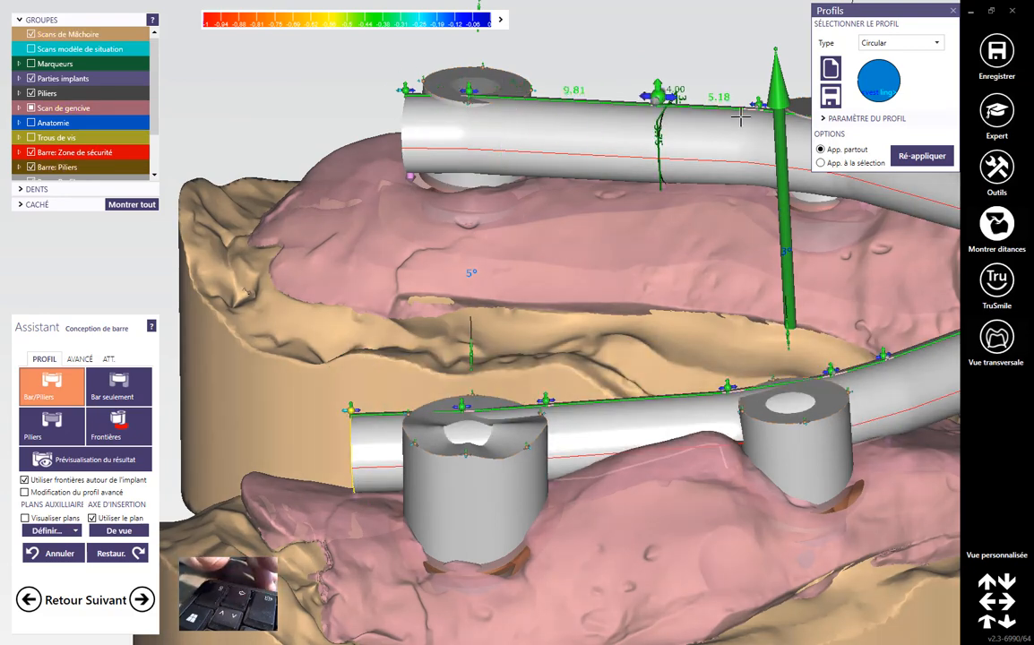
pyautogui.press('Up')
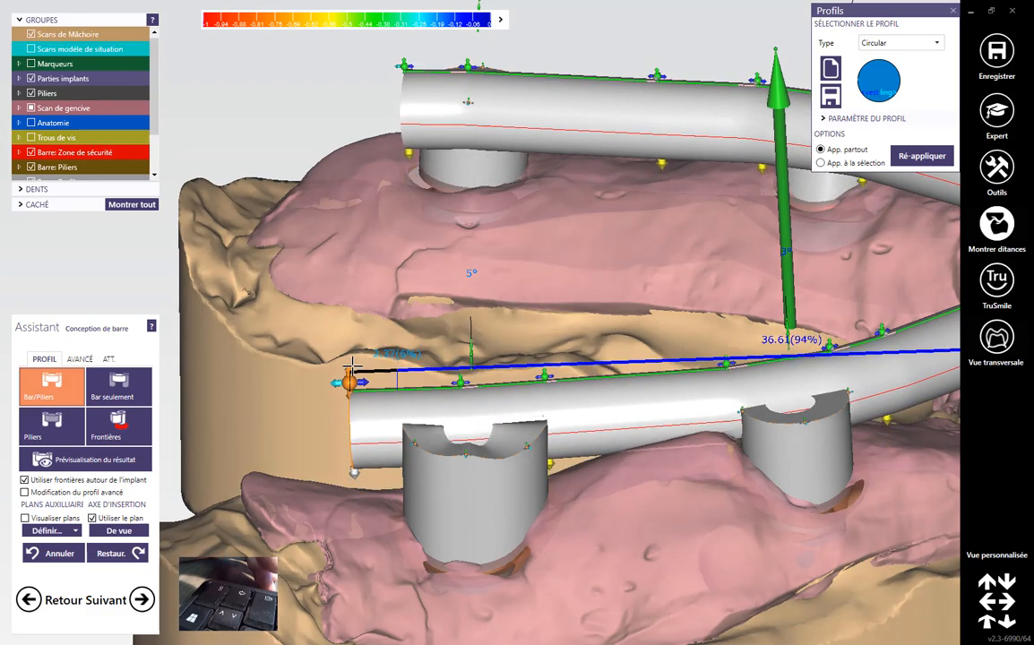
# - Adjust the whole bar's height to about the level of the pillar tops and check it inside the situation model scan
pyautogui.scroll(-6, 351, 365)
pyautogui.moveTo(489, 502); pyautogui.dragTo(507, 463, button='right')
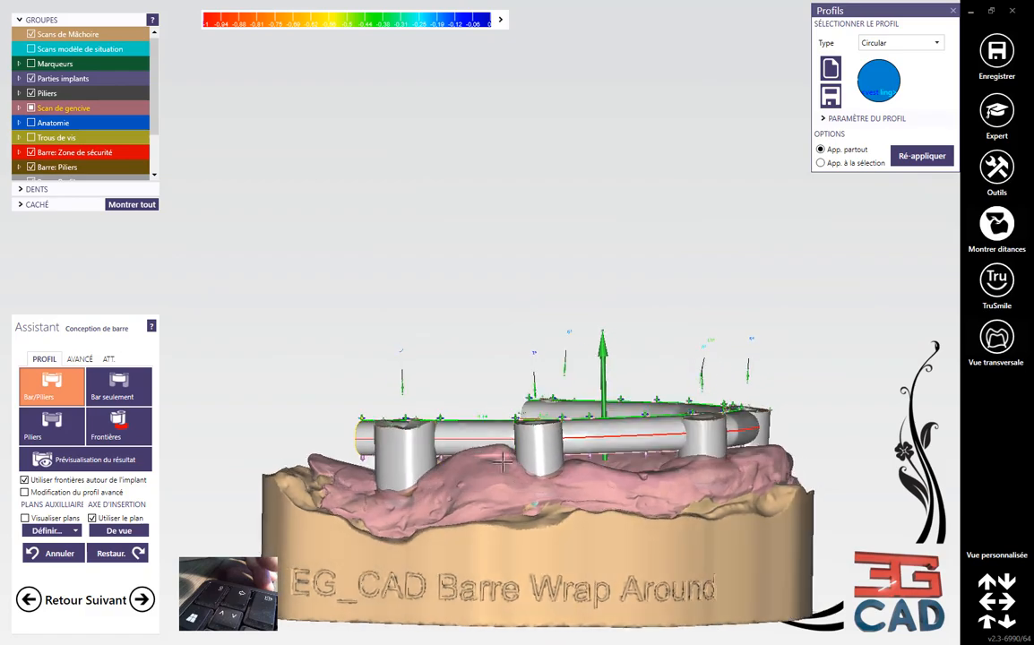
pyautogui.scroll(3, 506, 462)
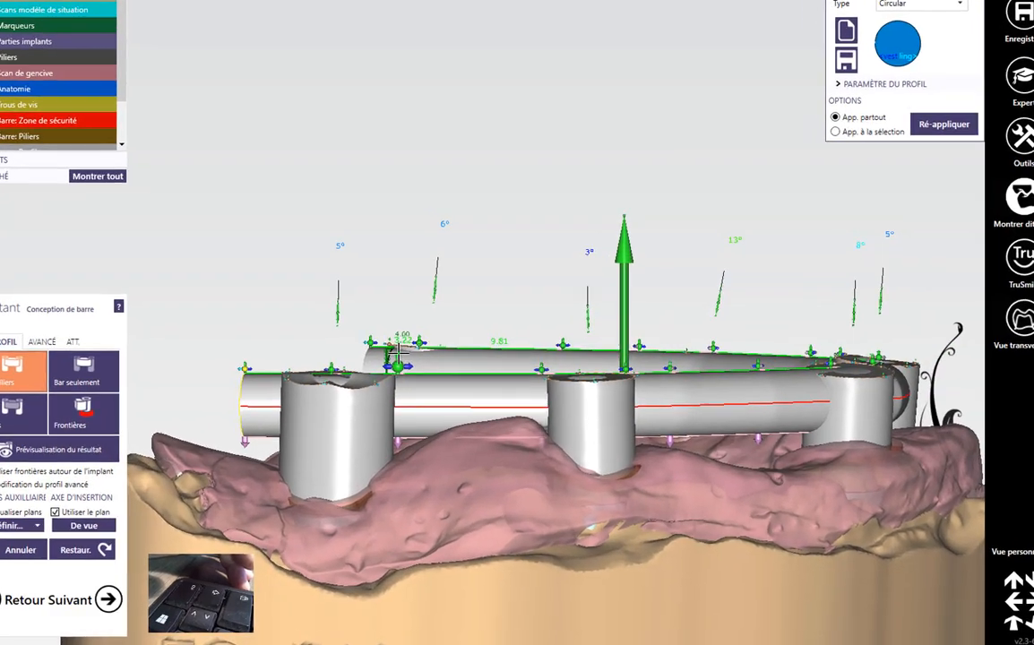
pyautogui.moveTo(408, 370); pyautogui.dragTo(416, 350)
pyautogui.moveTo(318, 223); pyautogui.dragTo(318, 218)
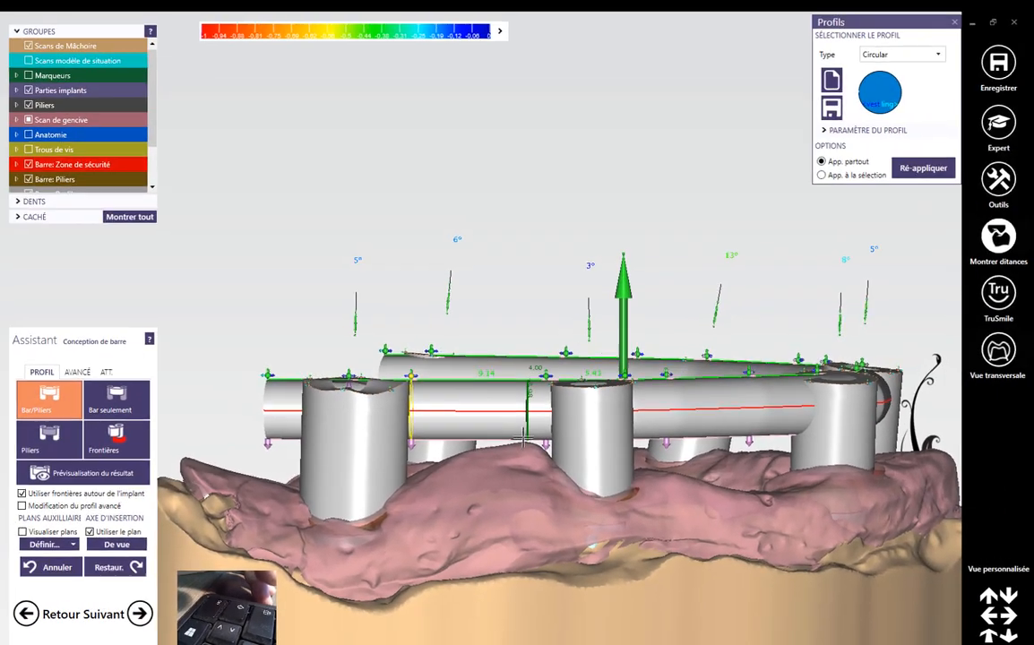
pyautogui.scroll(-3, 518, 458)
pyautogui.moveTo(528, 407); pyautogui.dragTo(446, 489, button='right')
pyautogui.scroll(5, 531, 458)
pyautogui.scroll(-5, 511, 502)
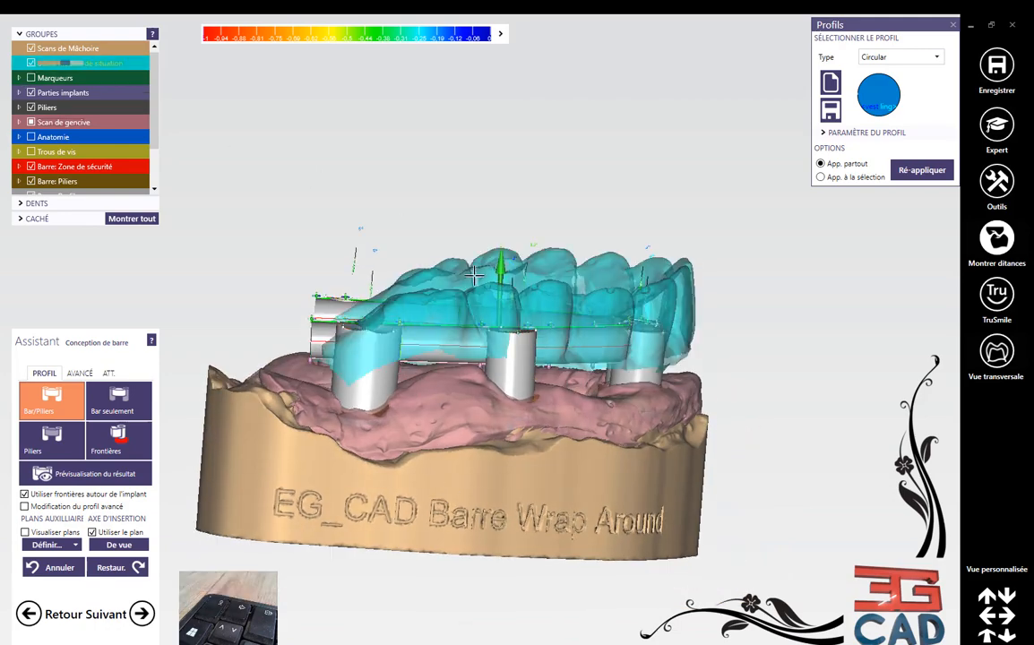
# - Examine the bar's height and free ends against the pillars and the situation model scan from several sides
pyautogui.moveTo(591, 403); pyautogui.dragTo(612, 397, button='right')
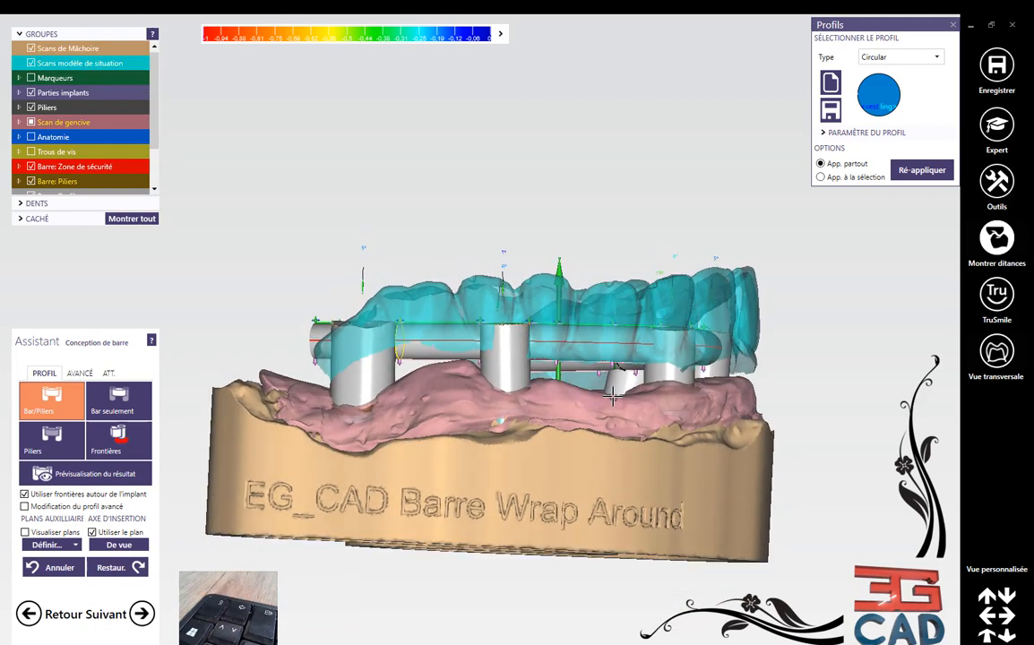
pyautogui.scroll(5, 596, 315)
pyautogui.moveTo(541, 367); pyautogui.dragTo(528, 419, button='right')
pyautogui.scroll(-3, 542, 405)
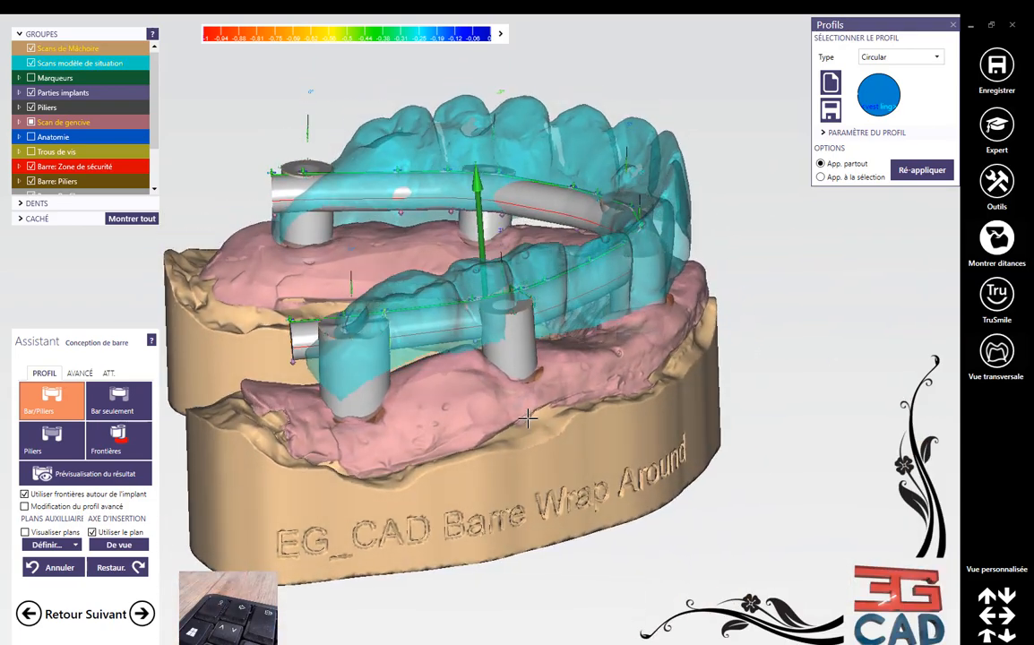
pyautogui.moveTo(376, 401); pyautogui.dragTo(286, 369, button='right')
pyautogui.scroll(5, 309, 335)
pyautogui.scroll(4, 286, 370)
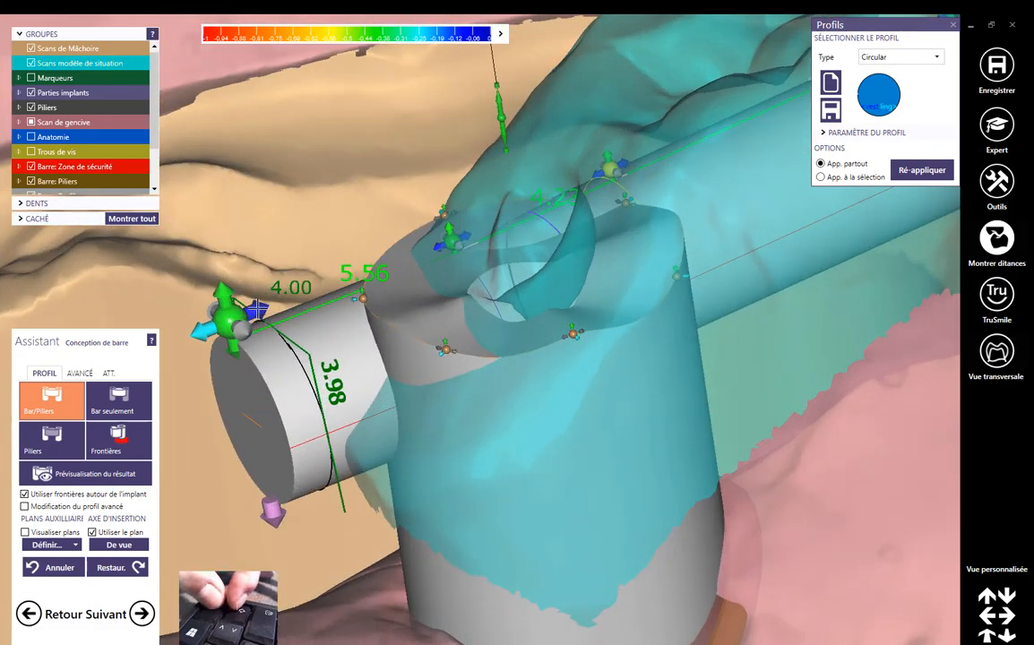
pyautogui.scroll(-8, 291, 334)
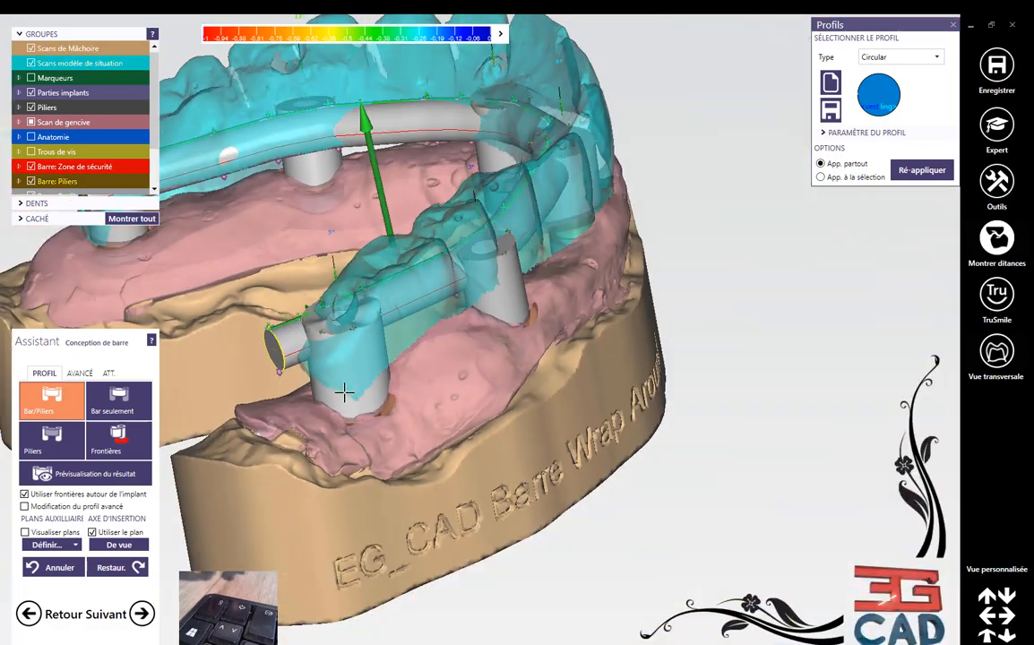
pyautogui.moveTo(343, 392); pyautogui.dragTo(538, 383, button='middle')
pyautogui.moveTo(537, 384); pyautogui.dragTo(538, 383, button='right')
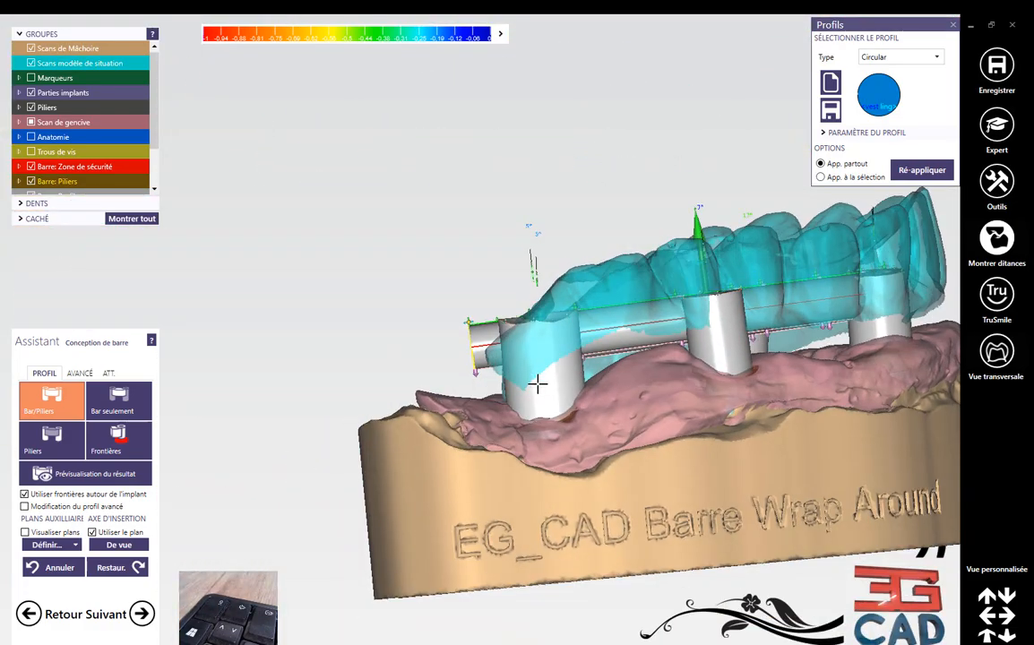
pyautogui.moveTo(613, 421); pyautogui.dragTo(507, 319, button='right')
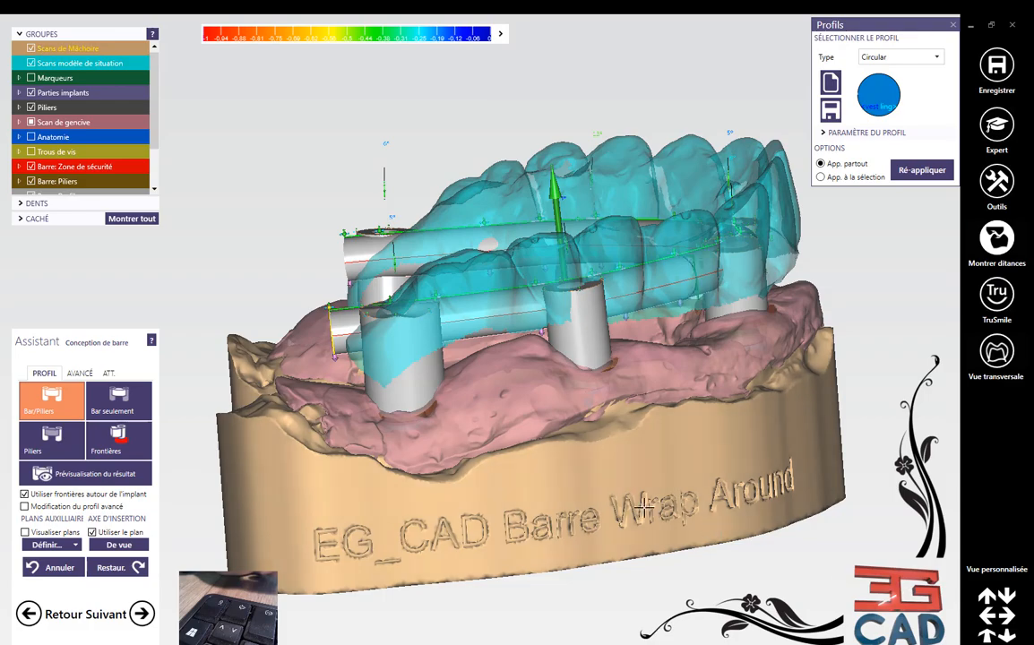
# - Hide the situation model scan to inspect the bar alone, and show it again in an occlusal view
pyautogui.moveTo(512, 386); pyautogui.dragTo(252, 236, button='right')
pyautogui.click(32, 63)
pyautogui.moveTo(536, 397); pyautogui.dragTo(480, 400, button='right')
pyautogui.scroll(-4, 367, 422)
pyautogui.moveTo(248, 383); pyautogui.dragTo(336, 318, button='right')
pyautogui.click(32, 64)
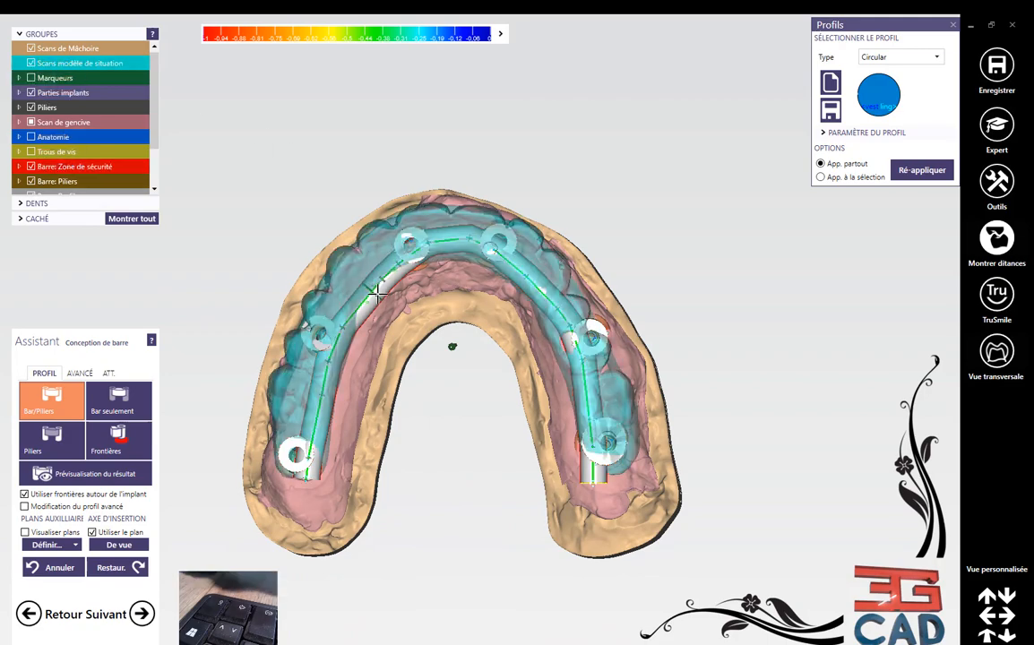
# - Pull the bar's end on the left side of the arch over the rear pillar and shift the adjoining control point outward
pyautogui.scroll(3, 302, 495)
pyautogui.scroll(-1, 286, 538)
pyautogui.scroll(-2, 287, 537)
pyautogui.moveTo(284, 541); pyautogui.dragTo(488, 301, button='middle')
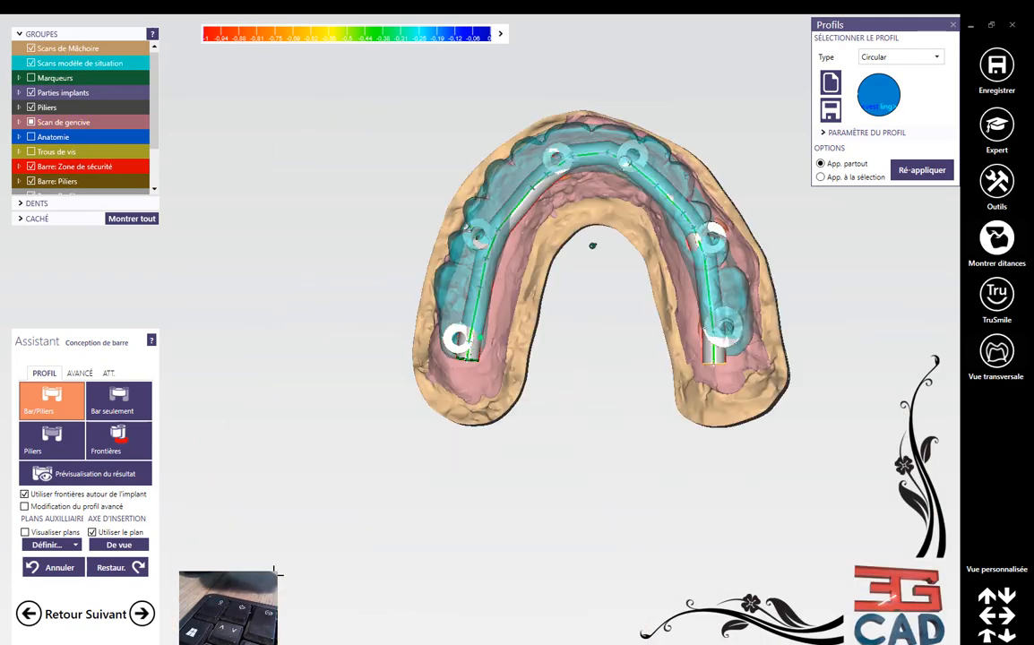
pyautogui.scroll(4, 459, 365)
pyautogui.moveTo(459, 365); pyautogui.dragTo(570, 252, button='middle')
pyautogui.scroll(1, 570, 247)
pyautogui.moveTo(636, 153); pyautogui.dragTo(535, 300, button='middle')
pyautogui.scroll(3, 597, 166)
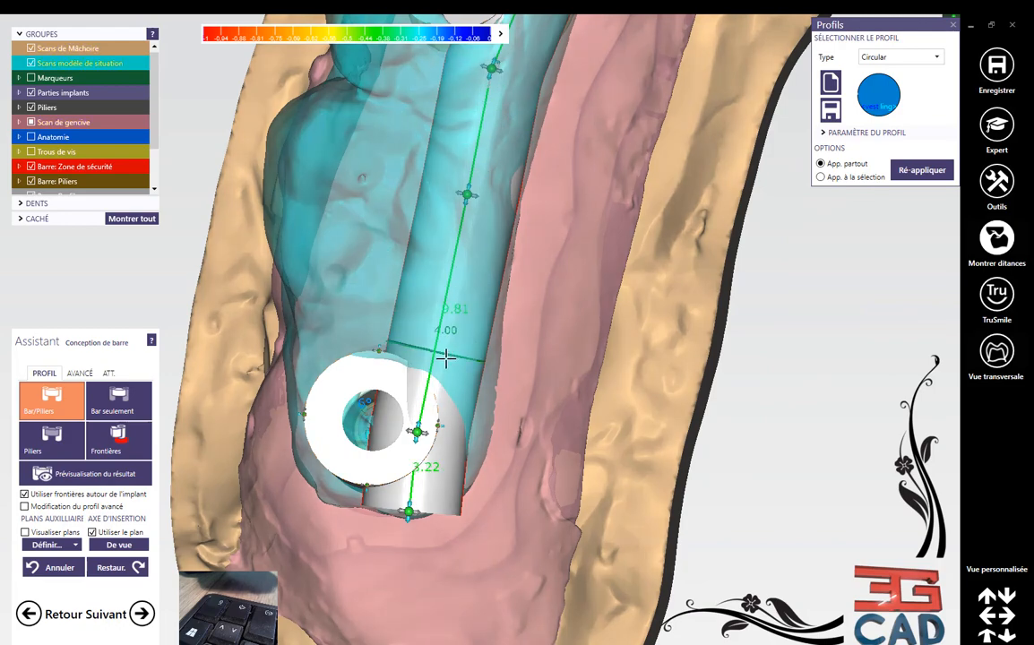
pyautogui.moveTo(396, 506); pyautogui.dragTo(373, 414)
pyautogui.moveTo(454, 193); pyautogui.dragTo(394, 170)
# - Reposition the control points around the middle pillar on the left side so the bar curves evenly past it
pyautogui.middleClick(461, 105)
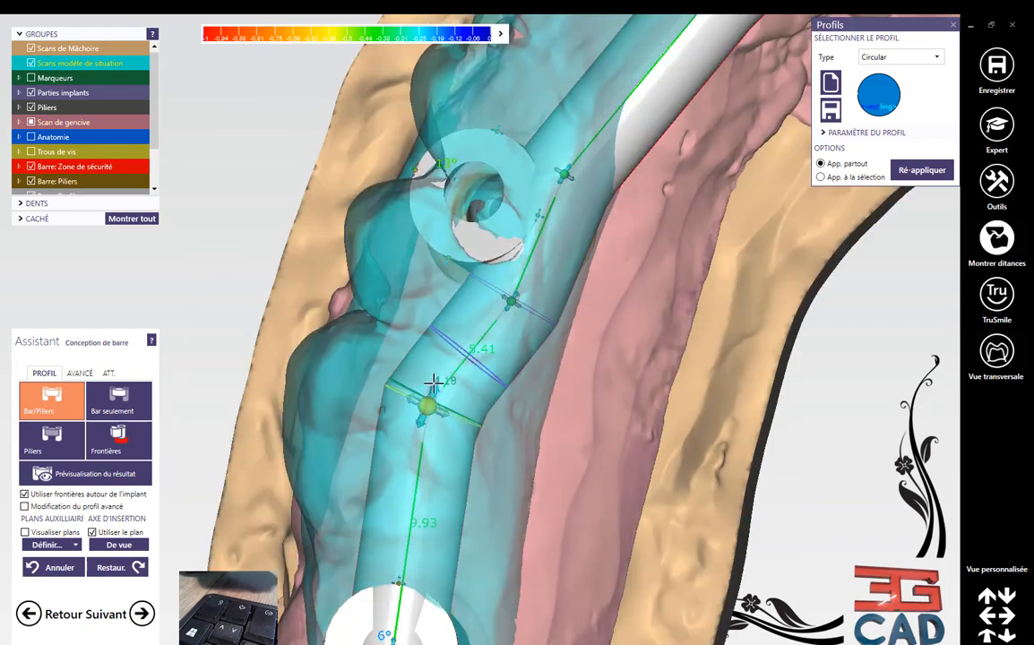
pyautogui.moveTo(496, 291); pyautogui.dragTo(461, 269)
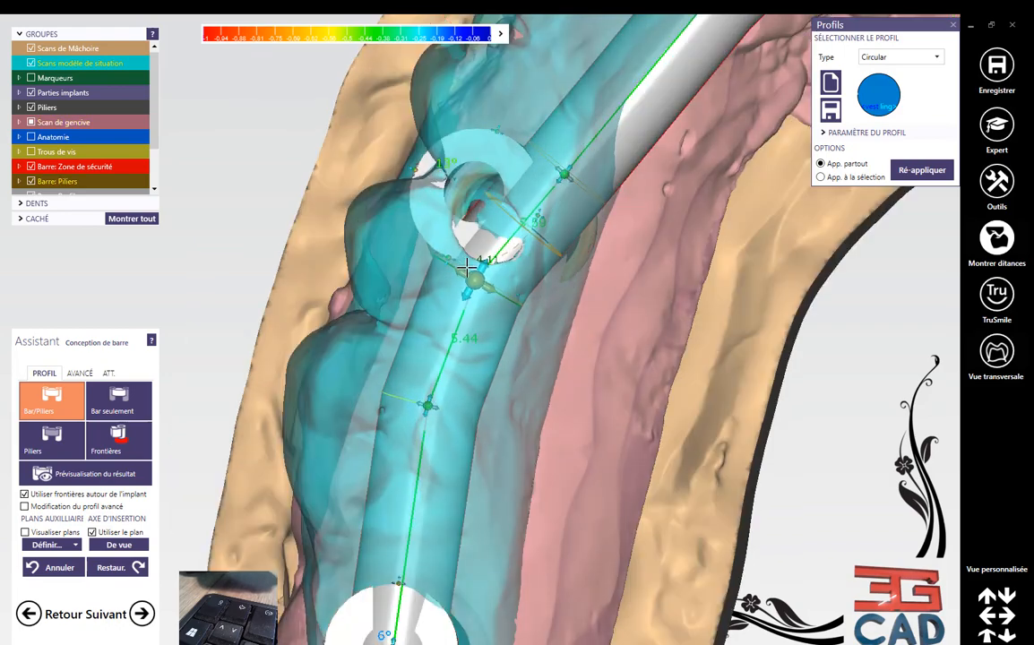
pyautogui.moveTo(441, 412); pyautogui.dragTo(477, 381)
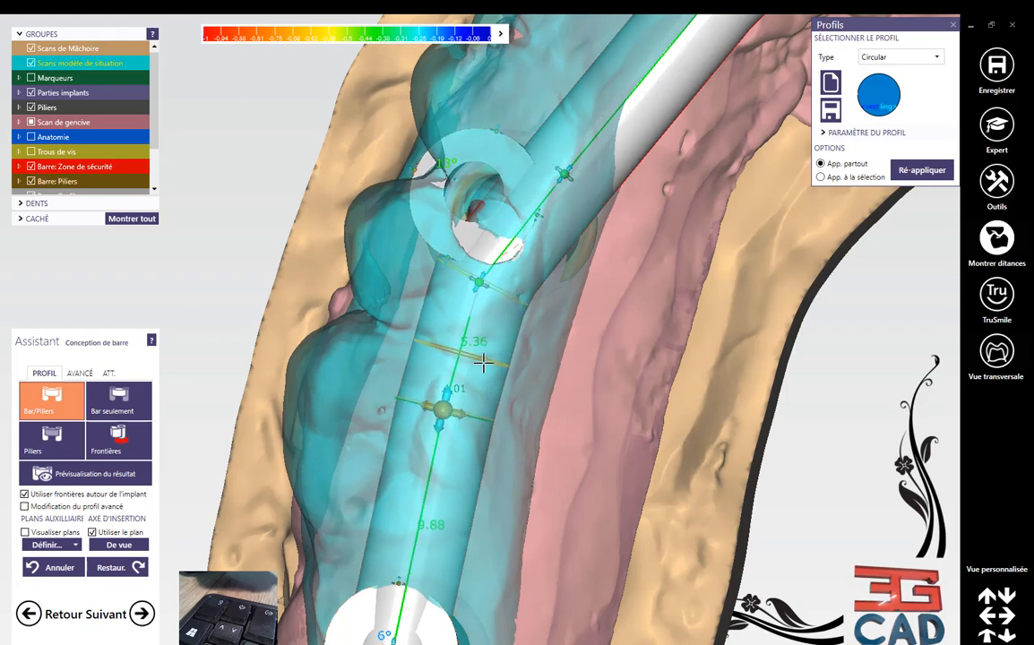
pyautogui.moveTo(560, 171); pyautogui.dragTo(538, 128)
# - Round the bar outward between the left middle and front pillars, adding a control point midway along the section
pyautogui.moveTo(538, 128); pyautogui.dragTo(550, 249, button='right')
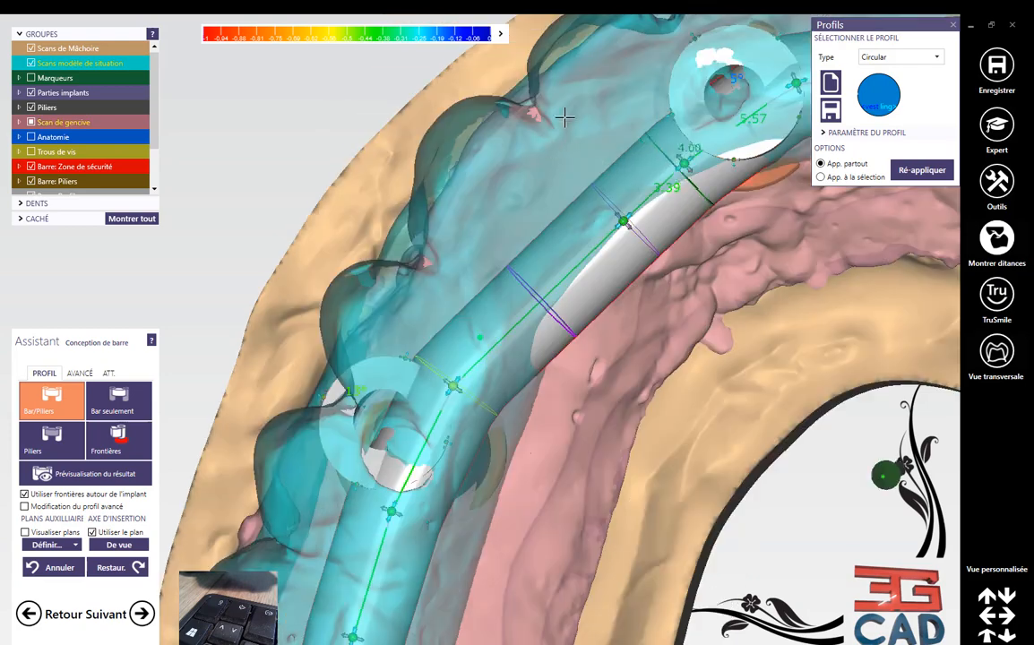
pyautogui.moveTo(608, 207); pyautogui.dragTo(589, 190)
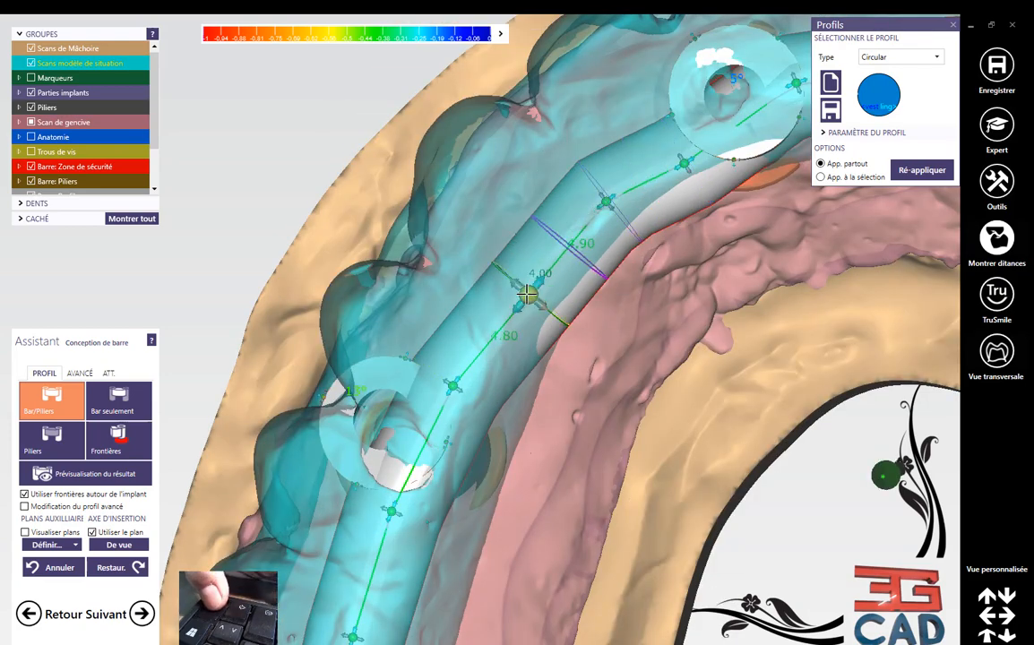
pyautogui.moveTo(515, 283); pyautogui.dragTo(501, 284)
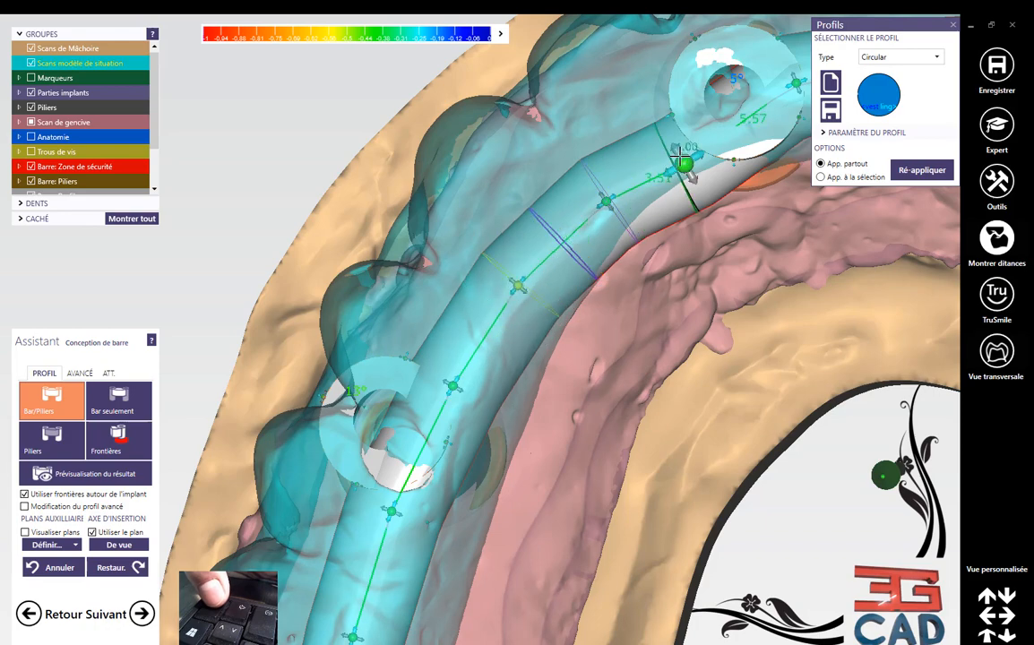
pyautogui.moveTo(683, 157); pyautogui.dragTo(465, 332, button='right')
pyautogui.moveTo(476, 330); pyautogui.dragTo(464, 312)
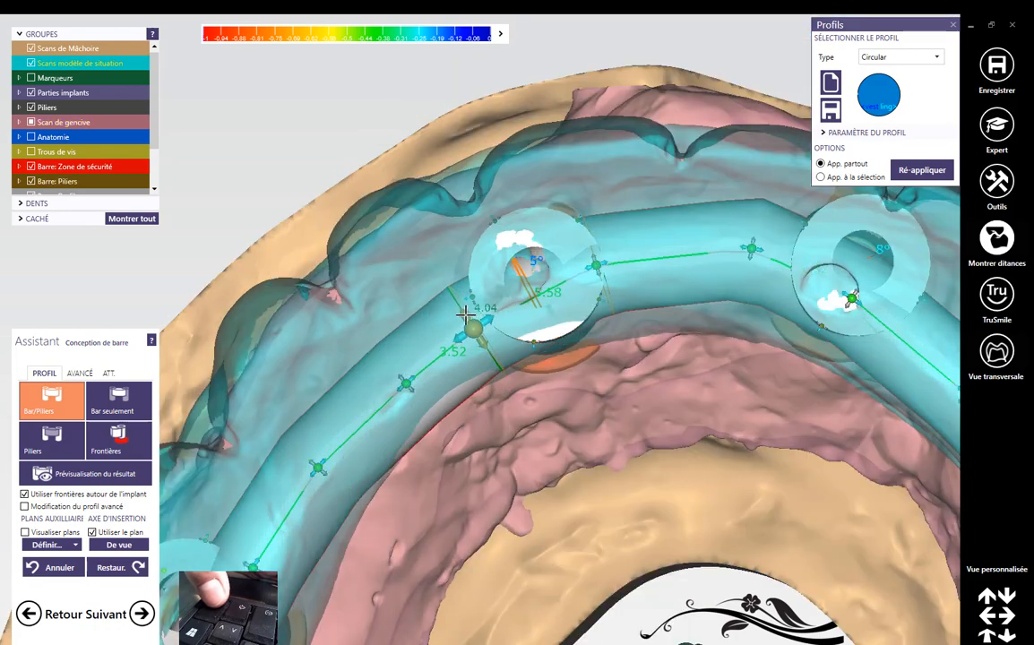
pyautogui.click(403, 378)
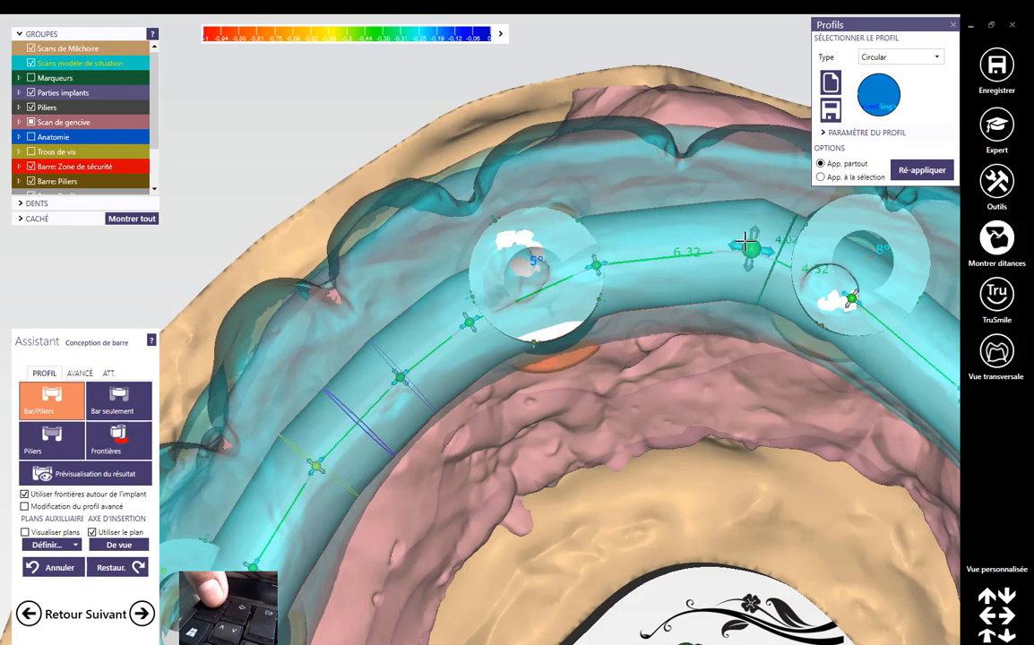
# - Even out the bar between the two front pillars and just past the right one, adding a control point in each section
pyautogui.moveTo(754, 231); pyautogui.dragTo(751, 245)
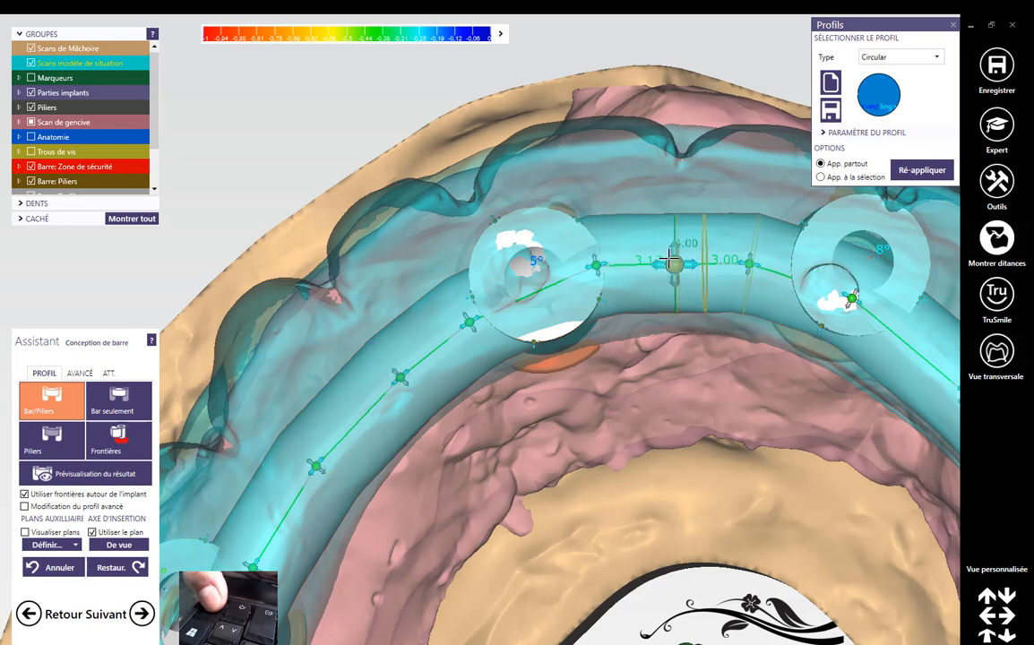
pyautogui.moveTo(784, 270)
pyautogui.mouseDown(button='right')
pyautogui.moveTo(743, 358)
pyautogui.moveTo(617, 421)
pyautogui.moveTo(625, 427)
pyautogui.mouseUp(button='right')
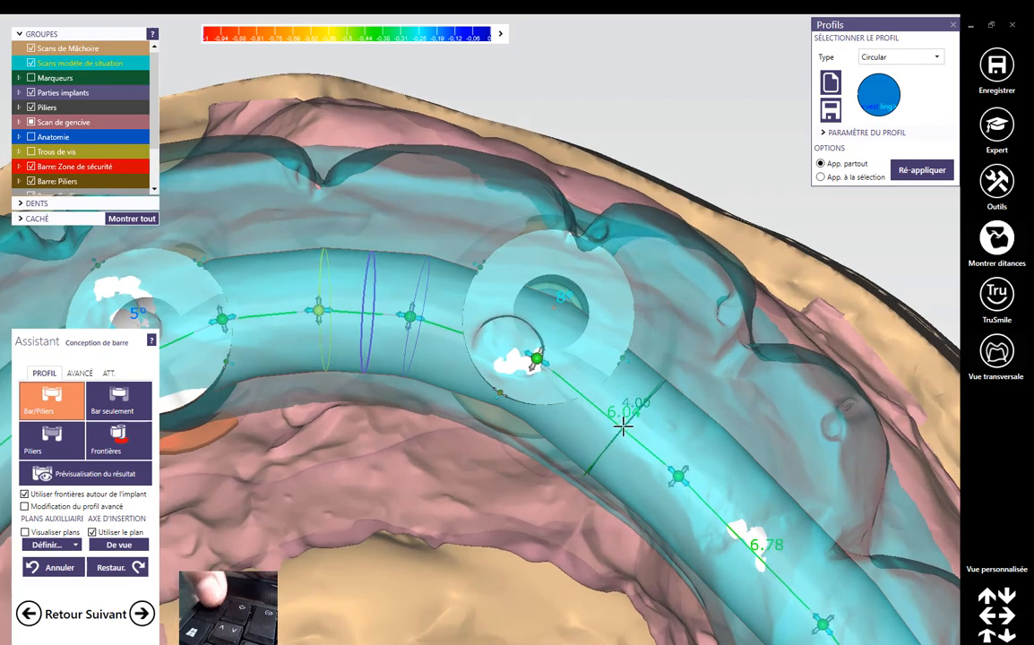
pyautogui.moveTo(687, 461); pyautogui.dragTo(695, 448)
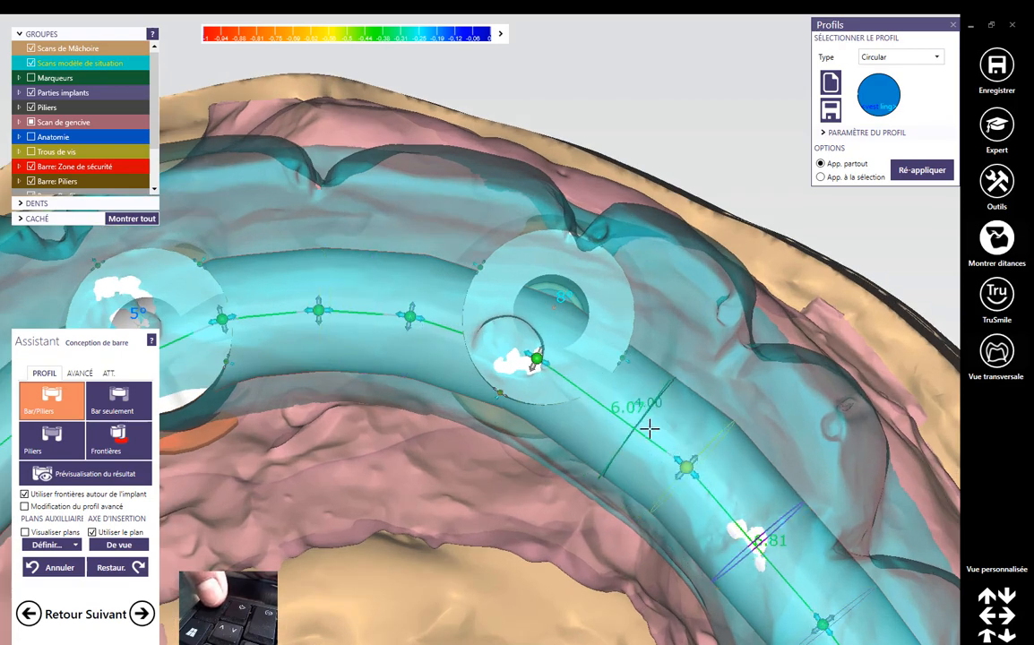
pyautogui.click(622, 421)
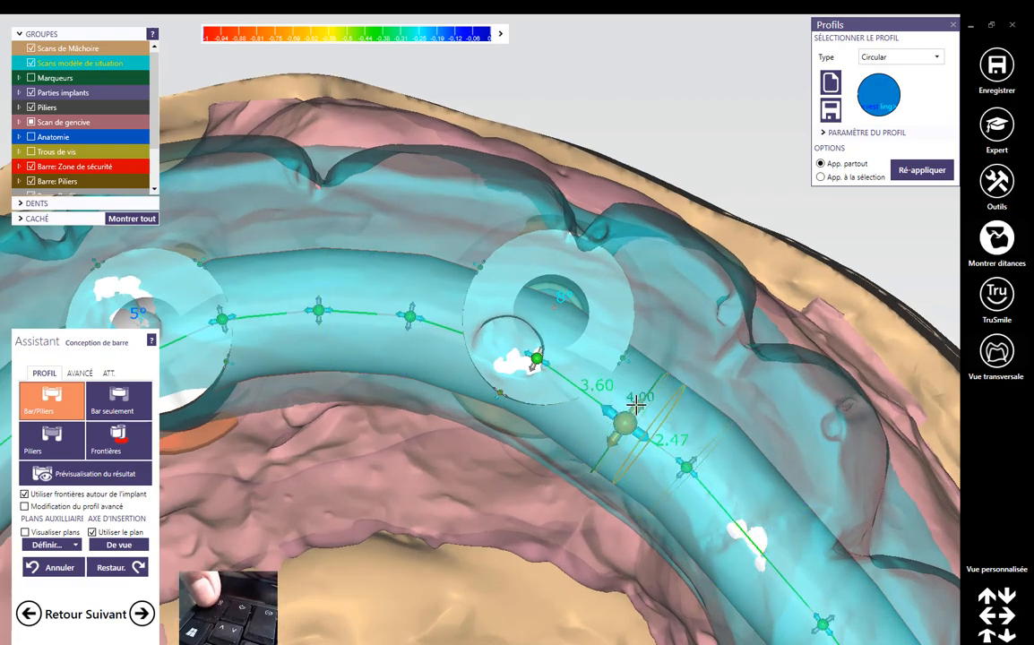
pyautogui.moveTo(636, 405); pyautogui.dragTo(639, 400)
# - Add a control point midway between the right front and middle pillars and shift it outward
pyautogui.middleClick(665, 412)
pyautogui.click(589, 472)
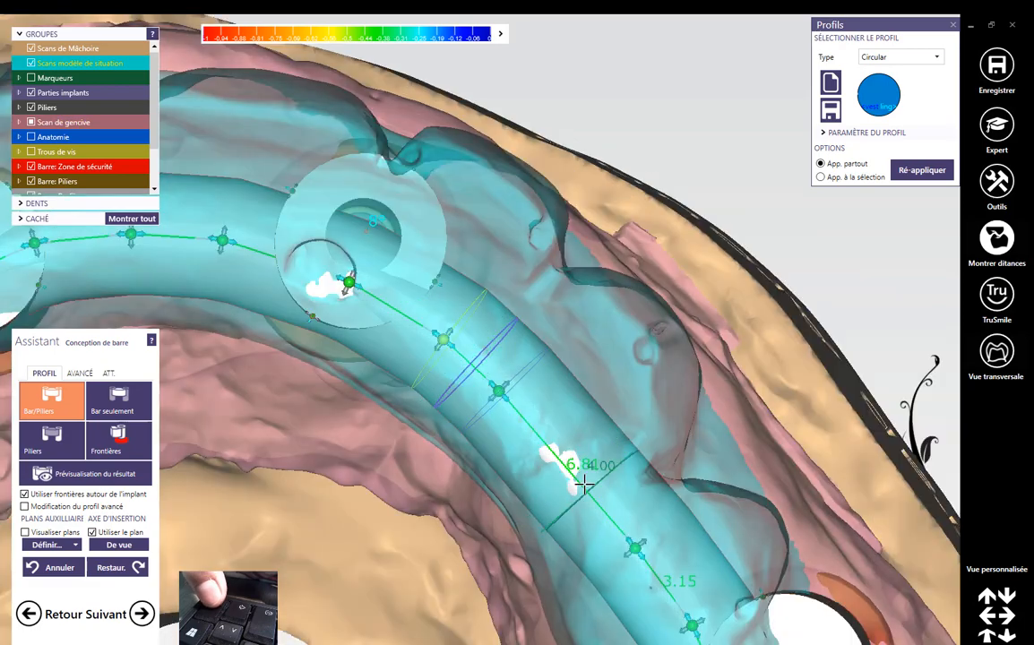
pyautogui.moveTo(577, 464); pyautogui.dragTo(596, 459)
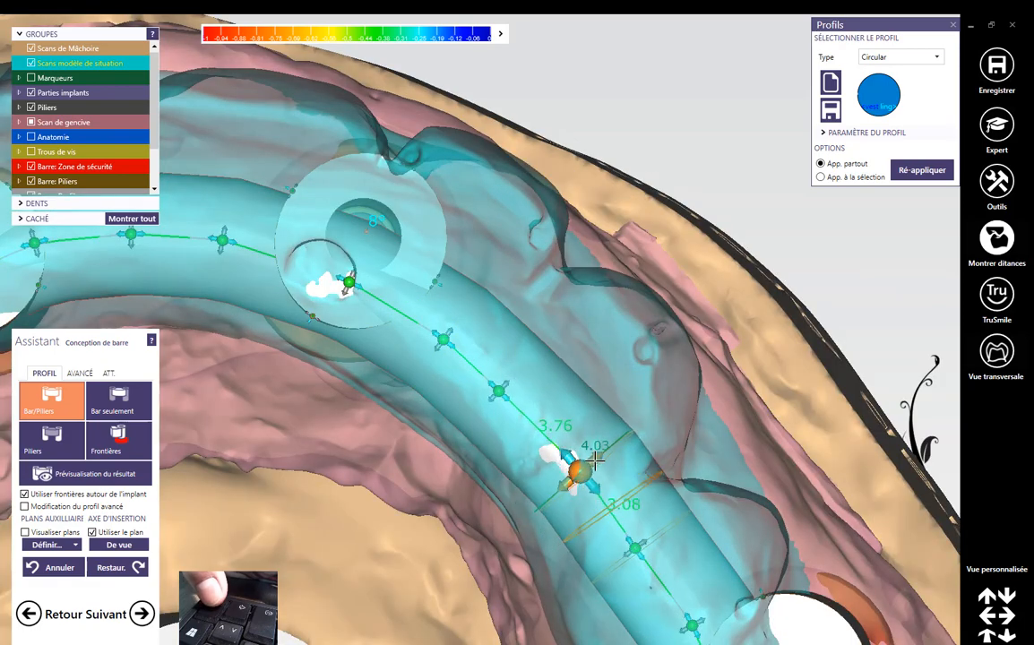
# - Shift the control points before and after the right middle pillar inward to smooth the bar's curve there
pyautogui.middleClick(618, 508)
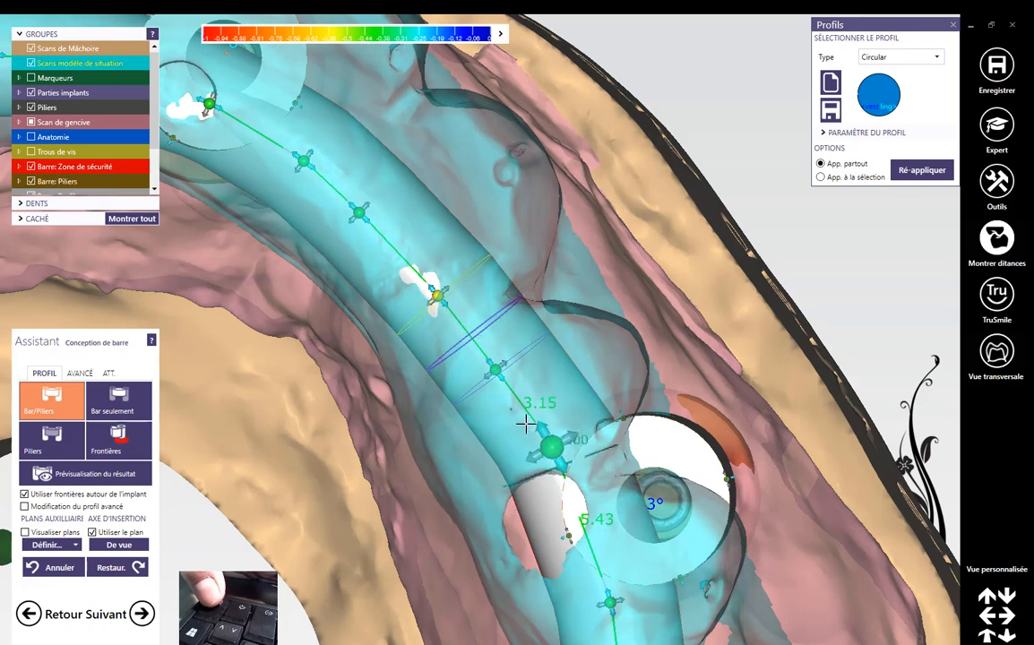
pyautogui.moveTo(535, 455); pyautogui.dragTo(518, 461)
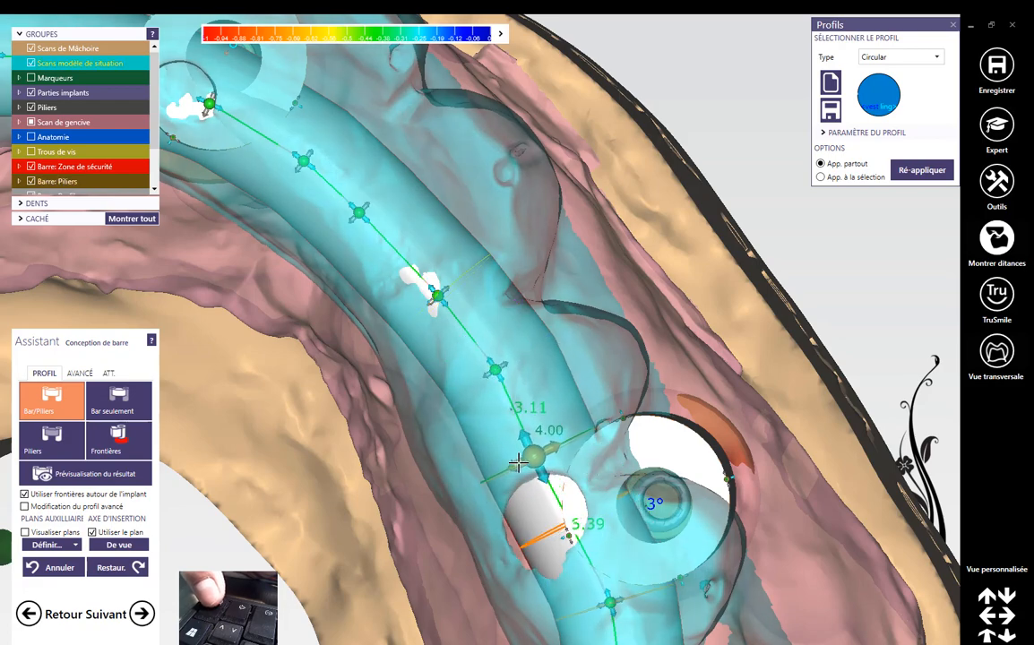
pyautogui.moveTo(481, 380); pyautogui.dragTo(470, 384)
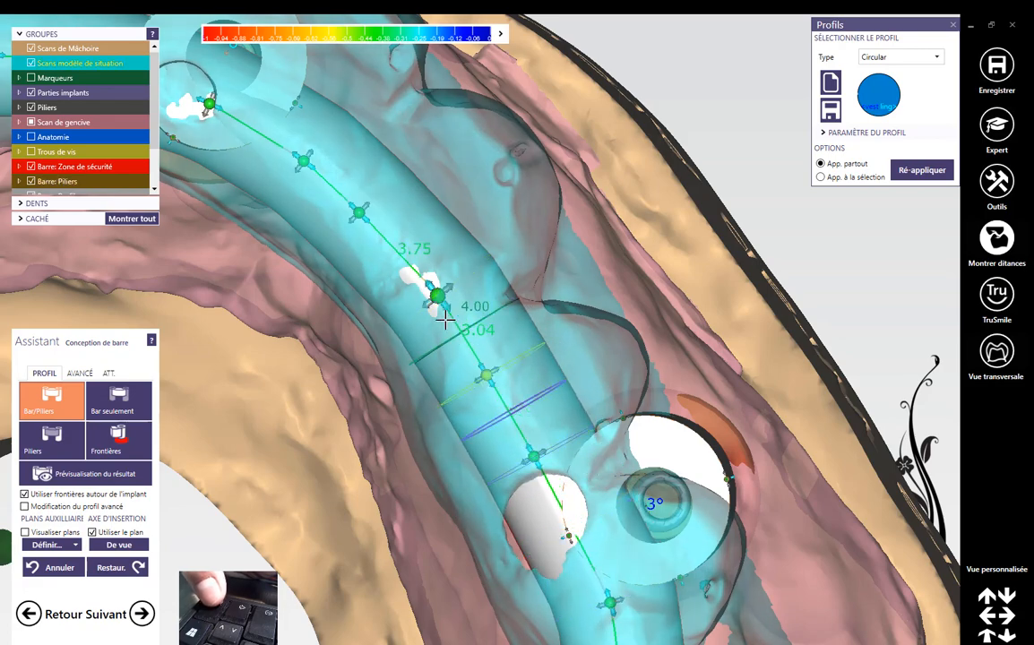
pyautogui.middleClick(566, 535)
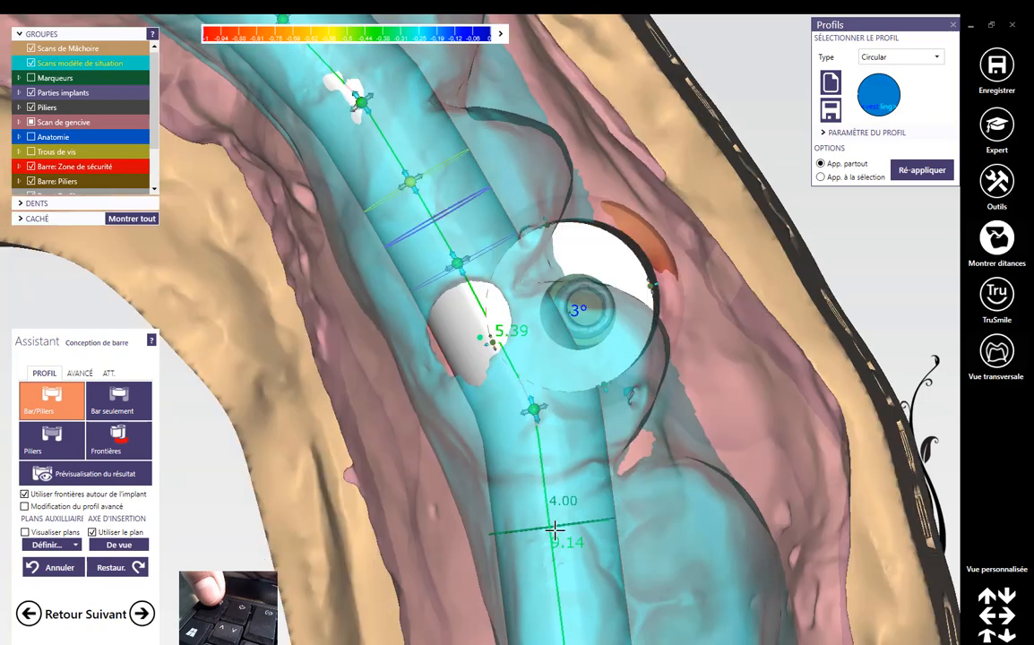
pyautogui.moveTo(512, 414); pyautogui.dragTo(495, 419)
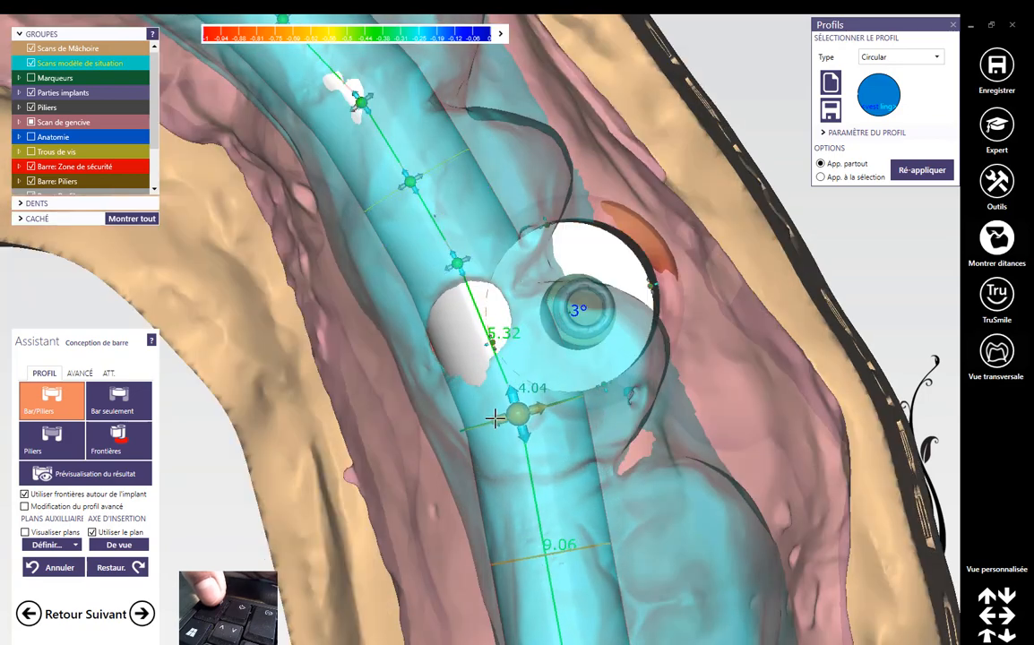
# - Move the bar's last control points outward over the right rear pillar and shorten its end to just behind the pillar
pyautogui.middleClick(562, 454)
pyautogui.scroll(-2, 560, 466)
pyautogui.scroll(2, 532, 524)
pyautogui.scroll(-2, 541, 523)
pyautogui.scroll(-3, 542, 524)
pyautogui.middleClick(549, 564)
pyautogui.scroll(5, 484, 416)
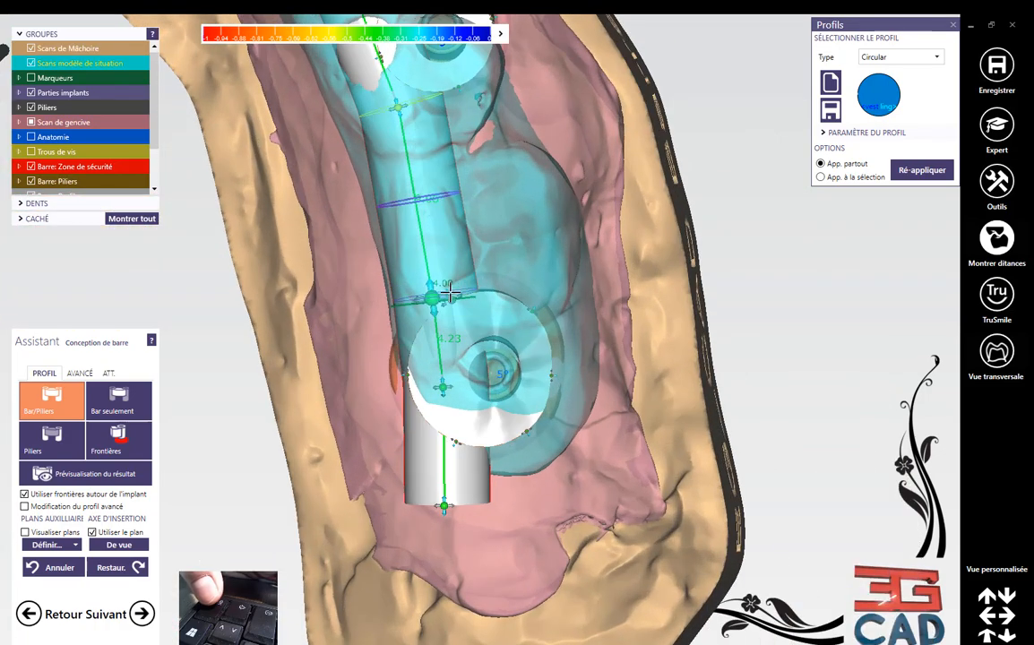
pyautogui.moveTo(448, 291); pyautogui.dragTo(473, 288)
pyautogui.moveTo(452, 383); pyautogui.dragTo(477, 390)
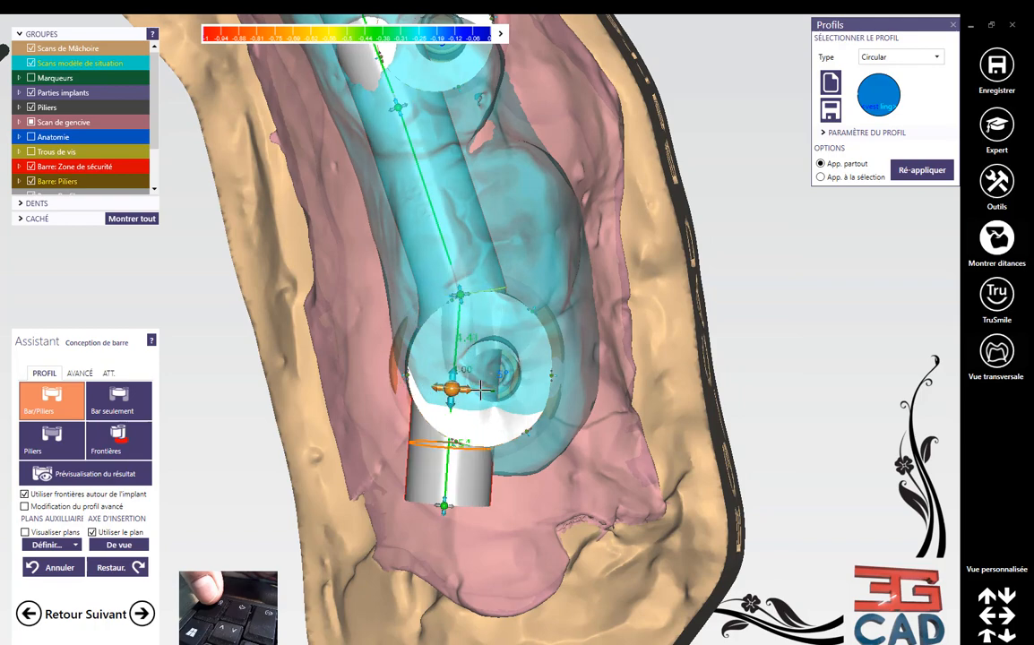
pyautogui.moveTo(447, 502); pyautogui.dragTo(483, 462)
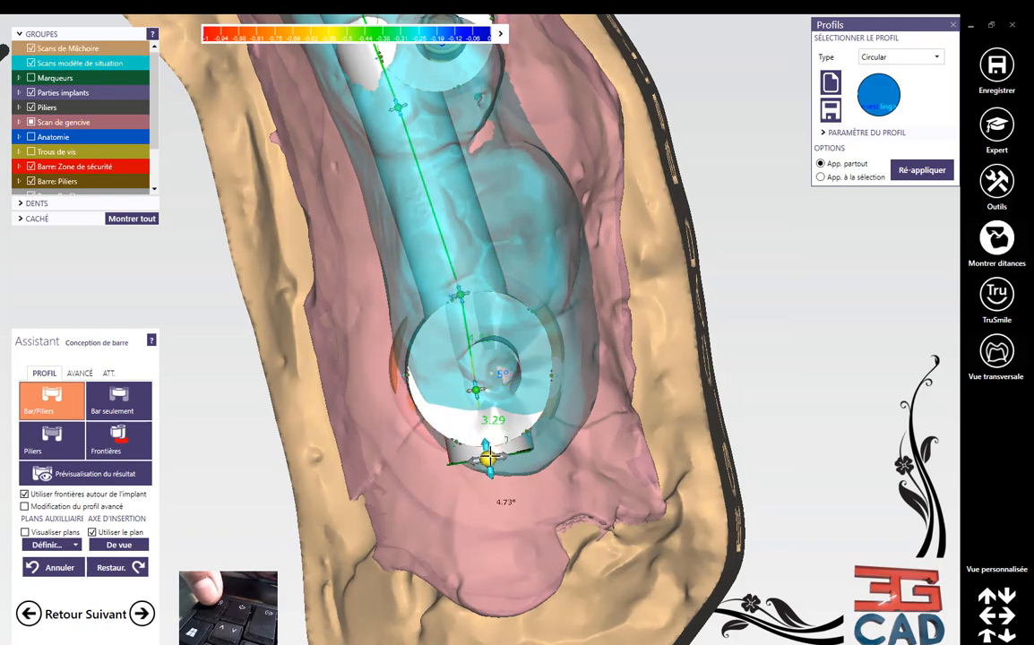
# - Inspect the reshaped bar in occlusal and side views, and switch off the situation model scan
pyautogui.scroll(-4, 484, 455)
pyautogui.moveTo(494, 480); pyautogui.dragTo(541, 254, button='right')
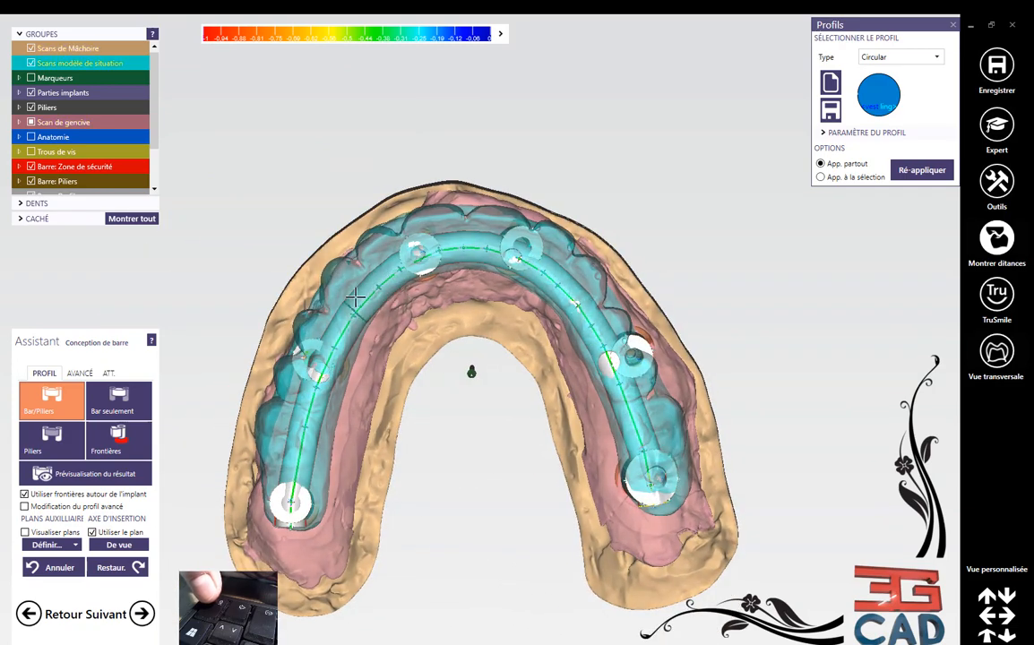
pyautogui.scroll(4, 356, 298)
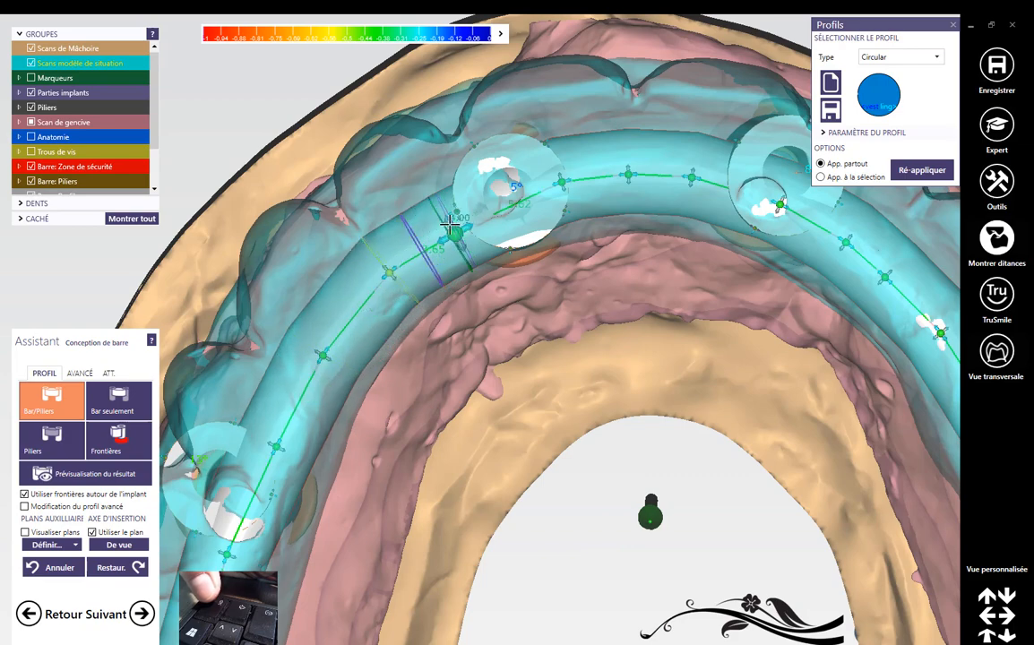
pyautogui.scroll(-10, 452, 223)
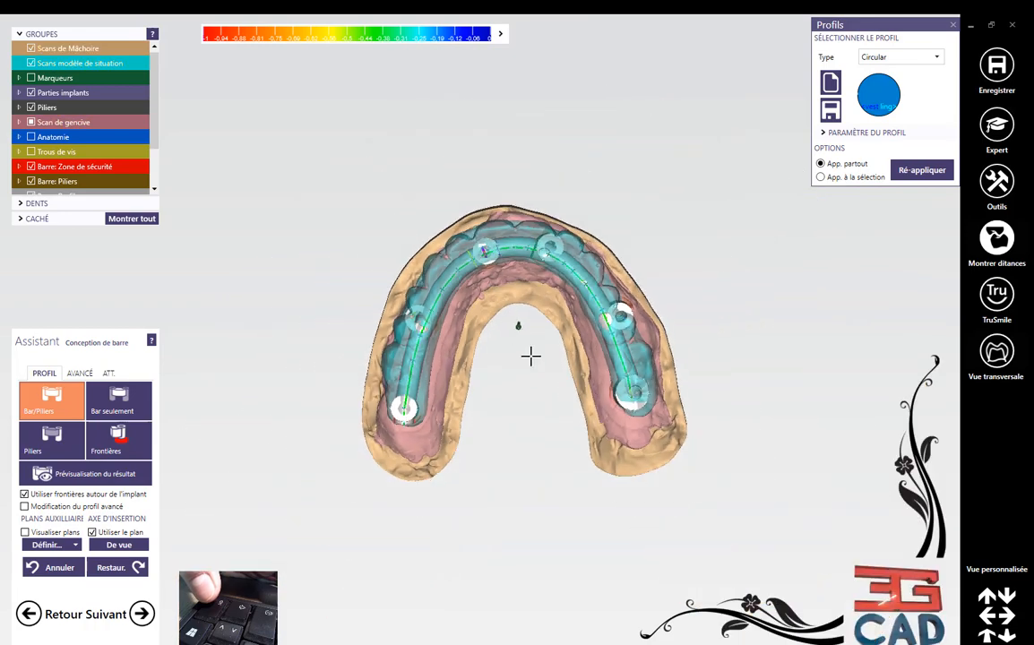
pyautogui.moveTo(529, 356); pyautogui.dragTo(535, 352, button='right')
pyautogui.moveTo(533, 397); pyautogui.dragTo(511, 364, button='right')
pyautogui.click(31, 62)
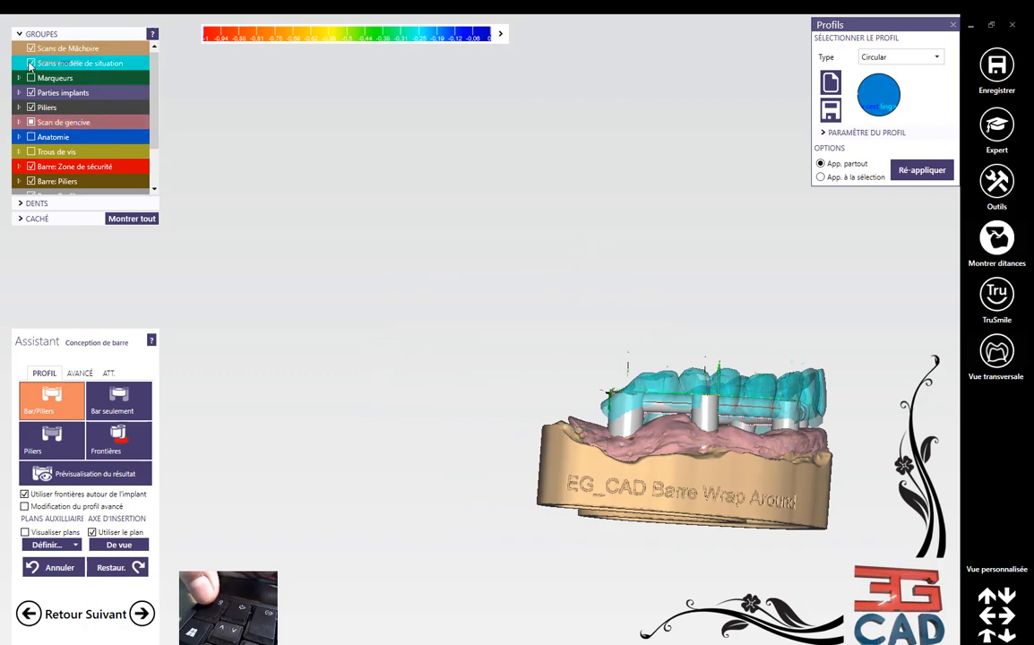
# - Lower the bar's end over the left rear pillar, together with the control point just in front of that pillar
pyautogui.scroll(2, 635, 403)
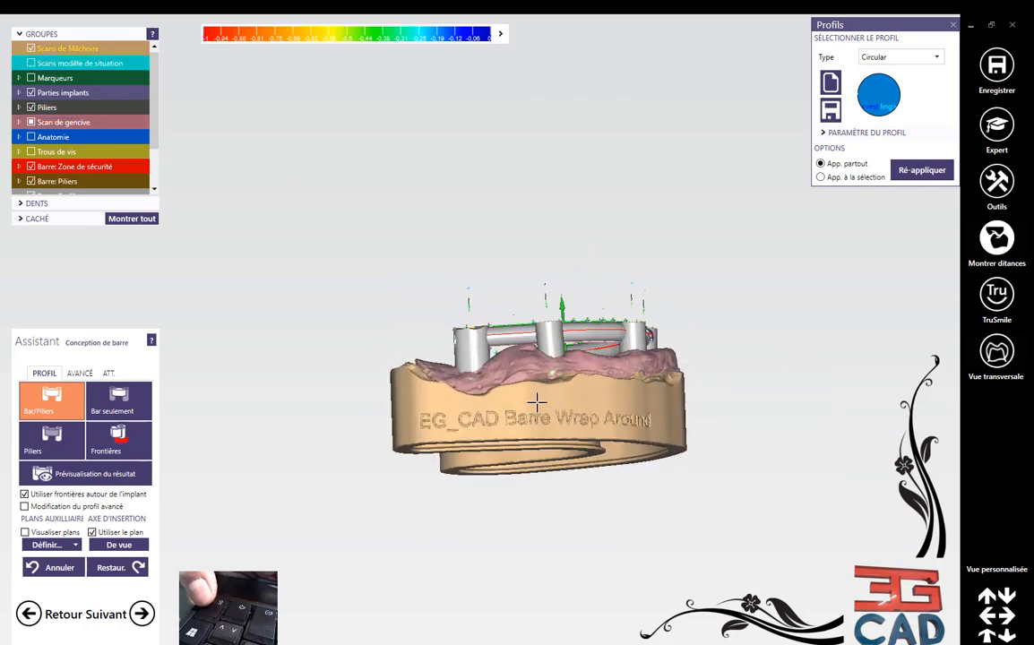
pyautogui.scroll(4, 445, 358)
pyautogui.scroll(4, 445, 358)
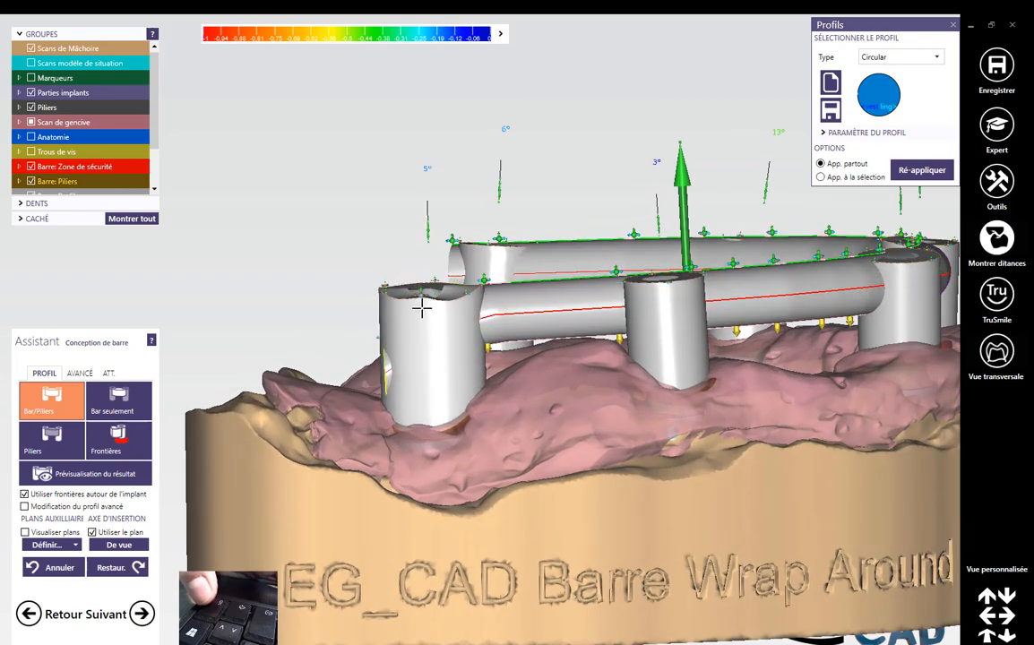
pyautogui.moveTo(421, 318); pyautogui.dragTo(489, 287)
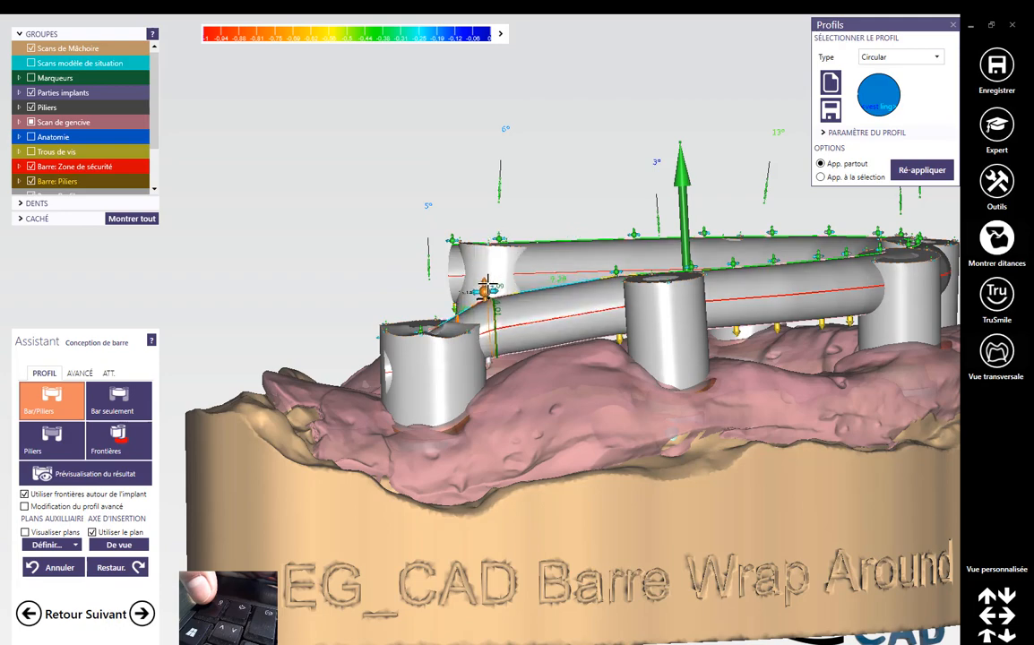
pyautogui.moveTo(574, 303); pyautogui.dragTo(598, 273, button='right')
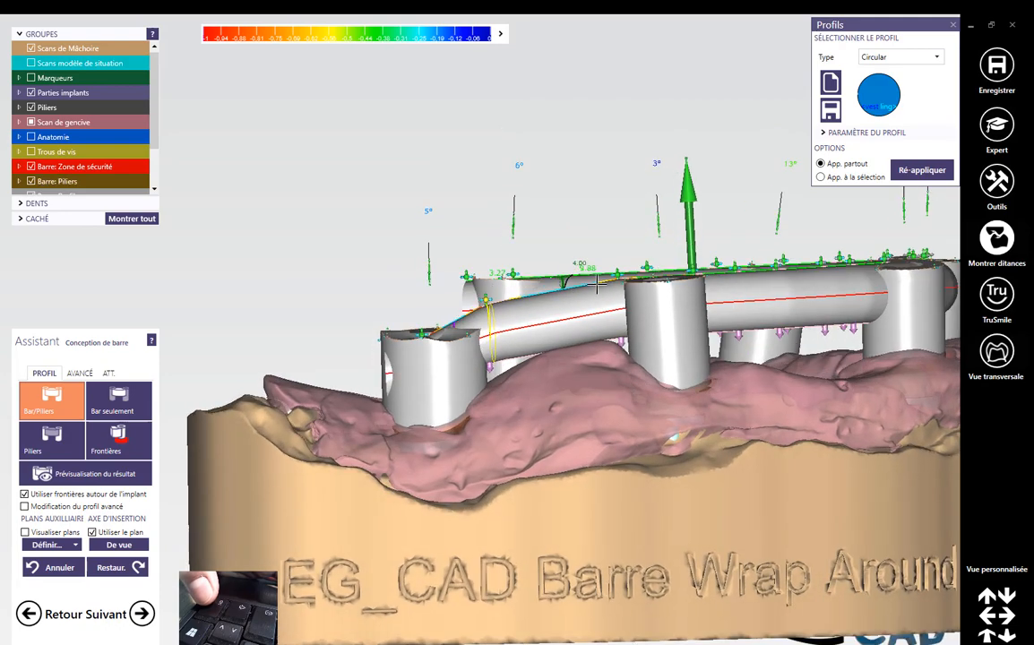
# - Adjust the height of the control points between the left rear and left middle pillars to smooth the slope
pyautogui.scroll(4, 602, 273)
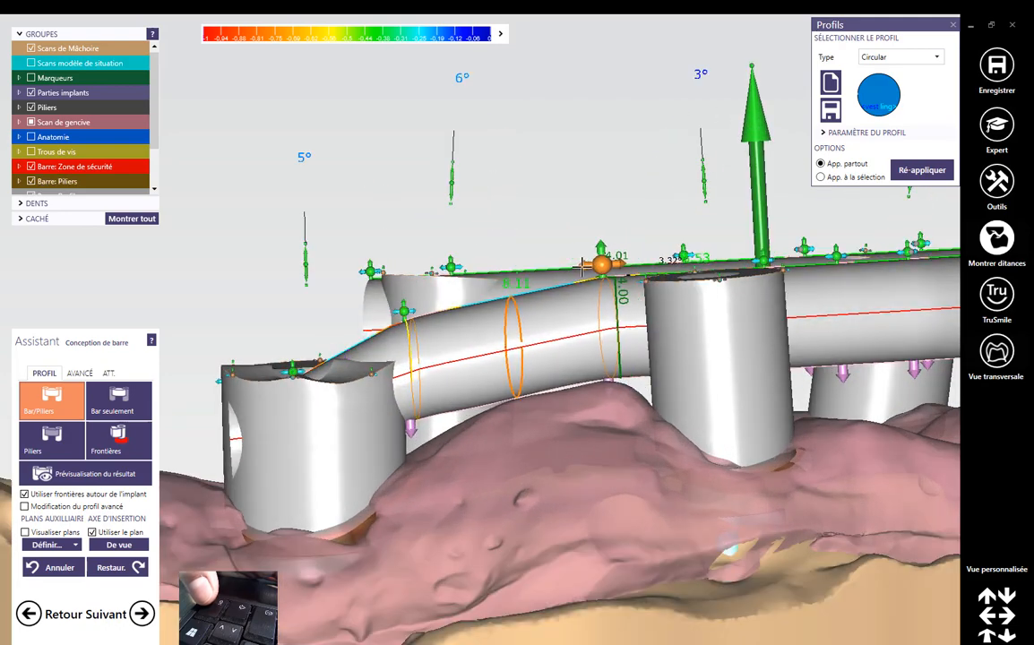
pyautogui.scroll(-4, 574, 381)
pyautogui.moveTo(581, 454); pyautogui.dragTo(570, 484, button='right')
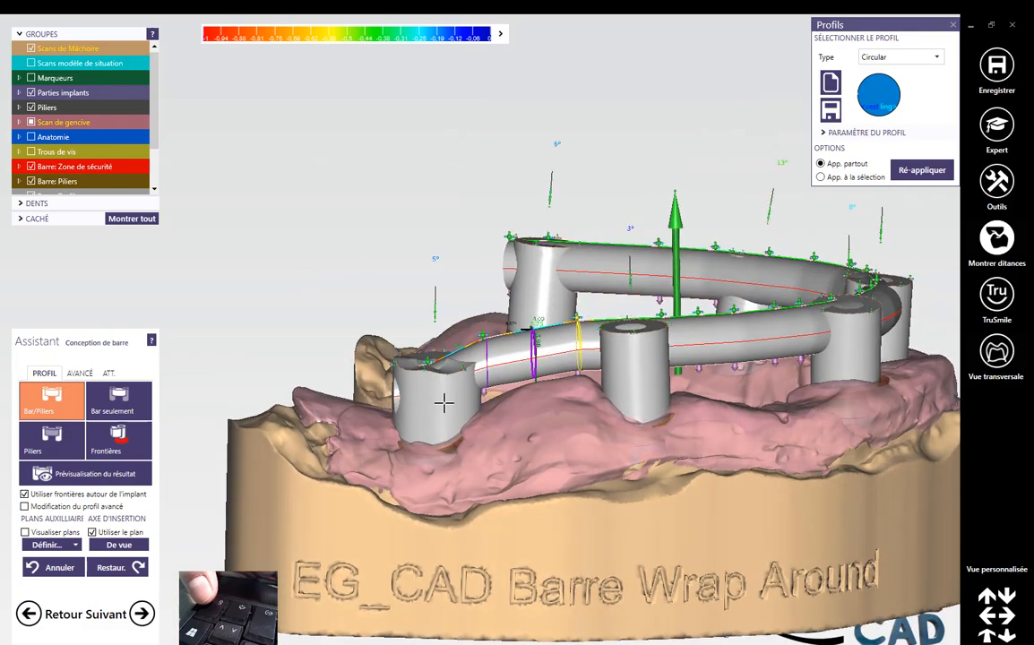
pyautogui.scroll(4, 448, 402)
pyautogui.moveTo(424, 354); pyautogui.dragTo(412, 307)
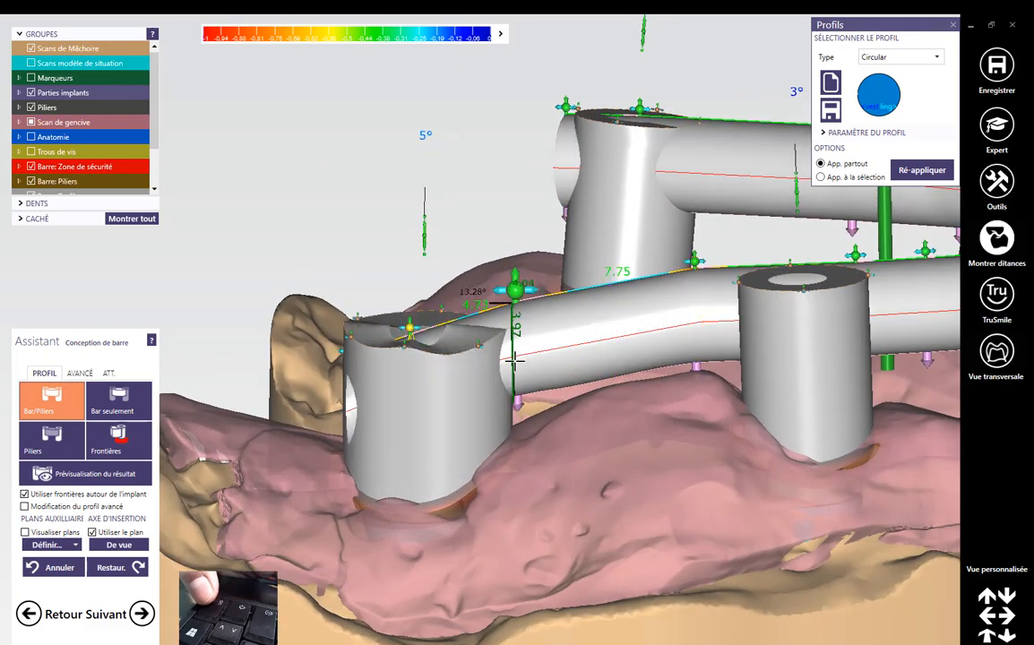
# - Show the situation model scan to check the bar's height inside the teeth from the side, and hide it again
pyautogui.scroll(-5, 513, 361)
pyautogui.moveTo(627, 363); pyautogui.dragTo(445, 261, button='right')
pyautogui.scroll(3, 570, 397)
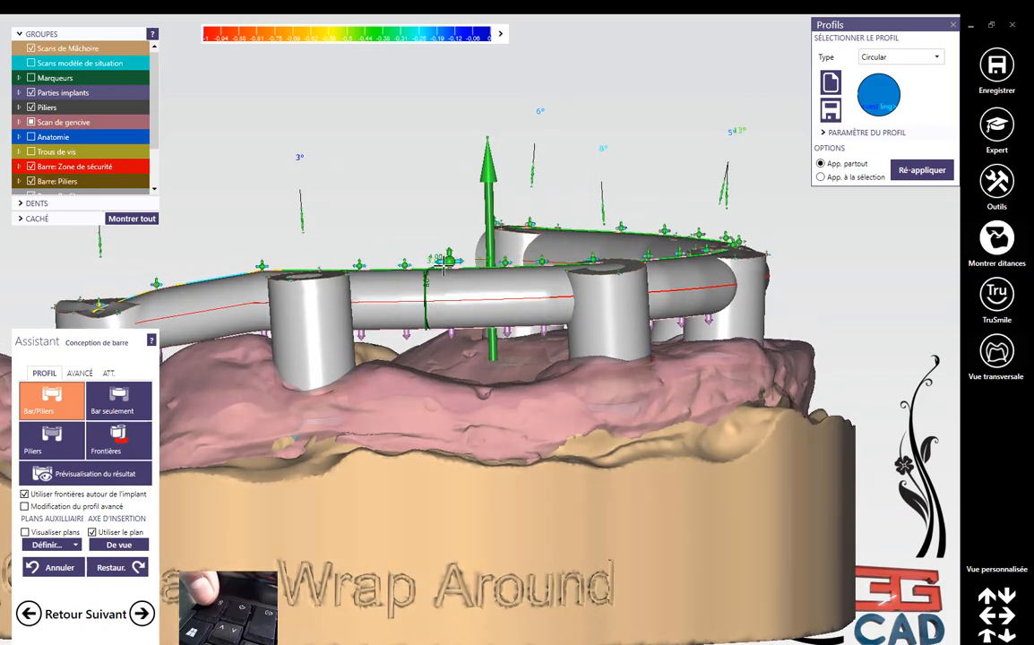
pyautogui.click(32, 64)
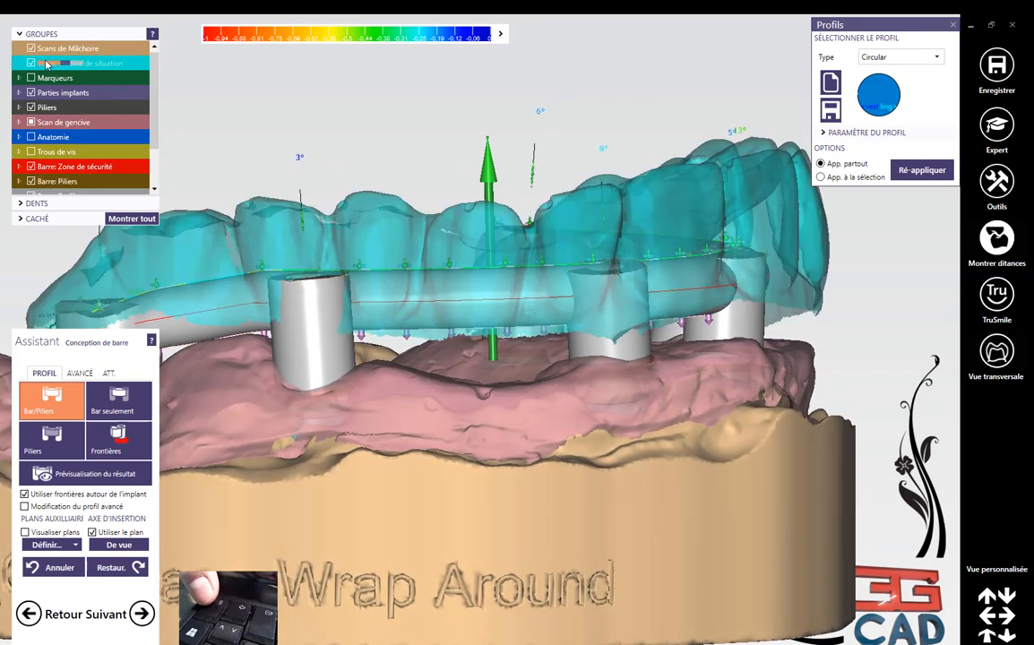
pyautogui.moveTo(574, 403); pyautogui.dragTo(632, 406, button='right')
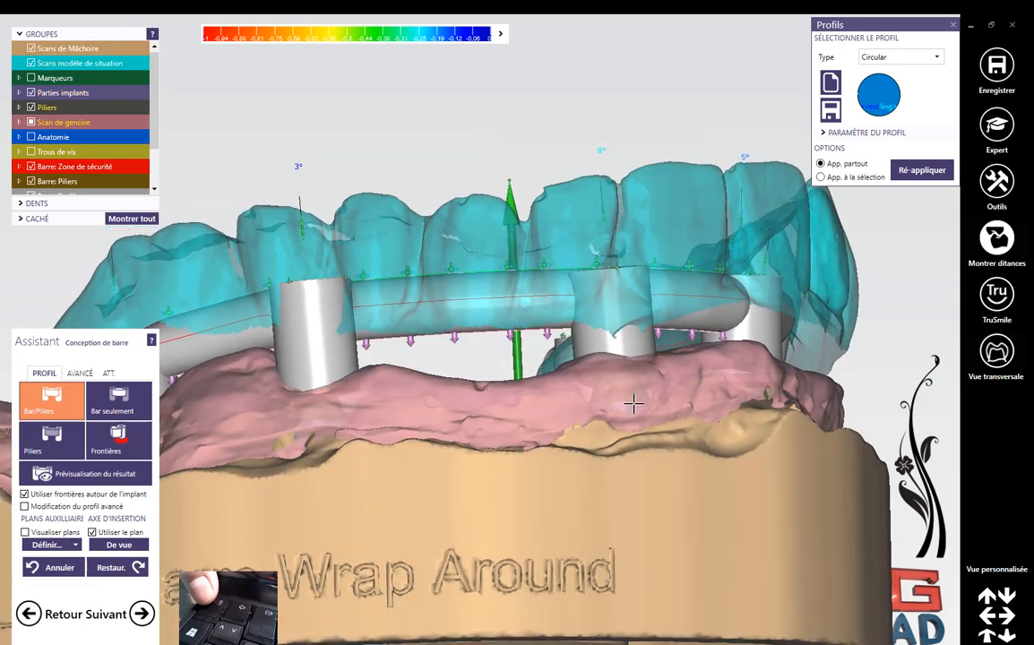
pyautogui.click(32, 63)
# - Lower the bar's control points from the left front pillar back to the left middle pillar
pyautogui.moveTo(503, 403); pyautogui.dragTo(434, 271, button='right')
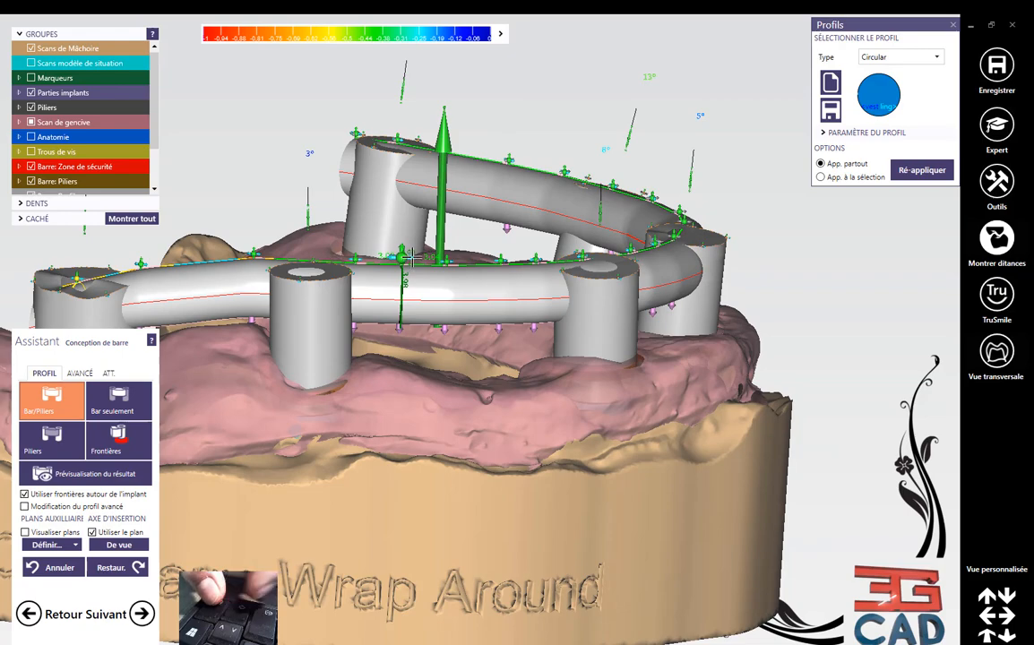
pyautogui.scroll(3, 408, 257)
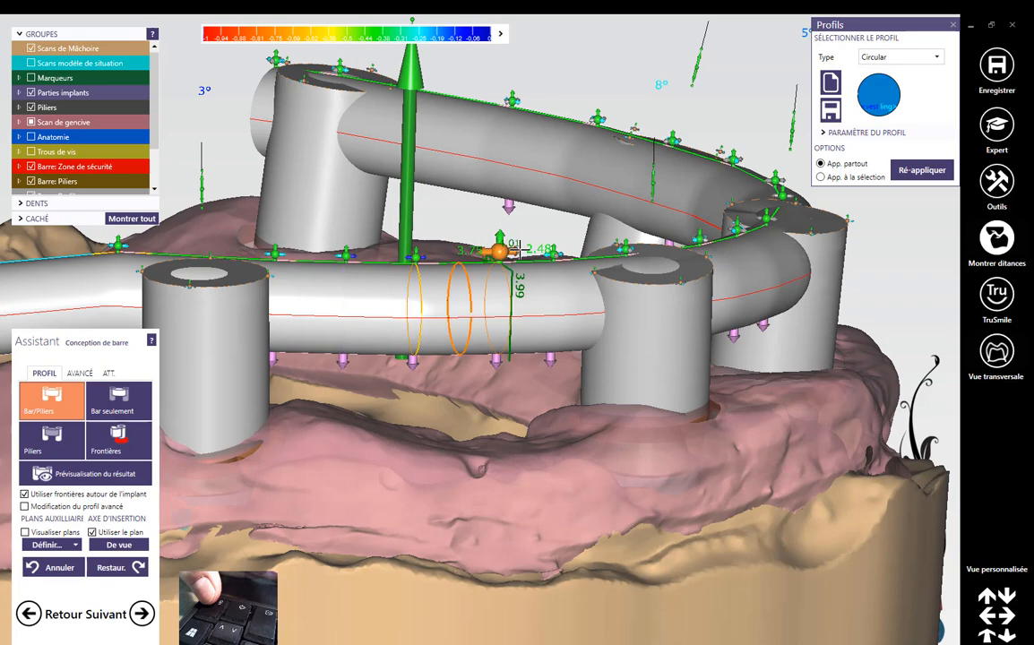
pyautogui.moveTo(622, 329); pyautogui.dragTo(623, 325, button='right')
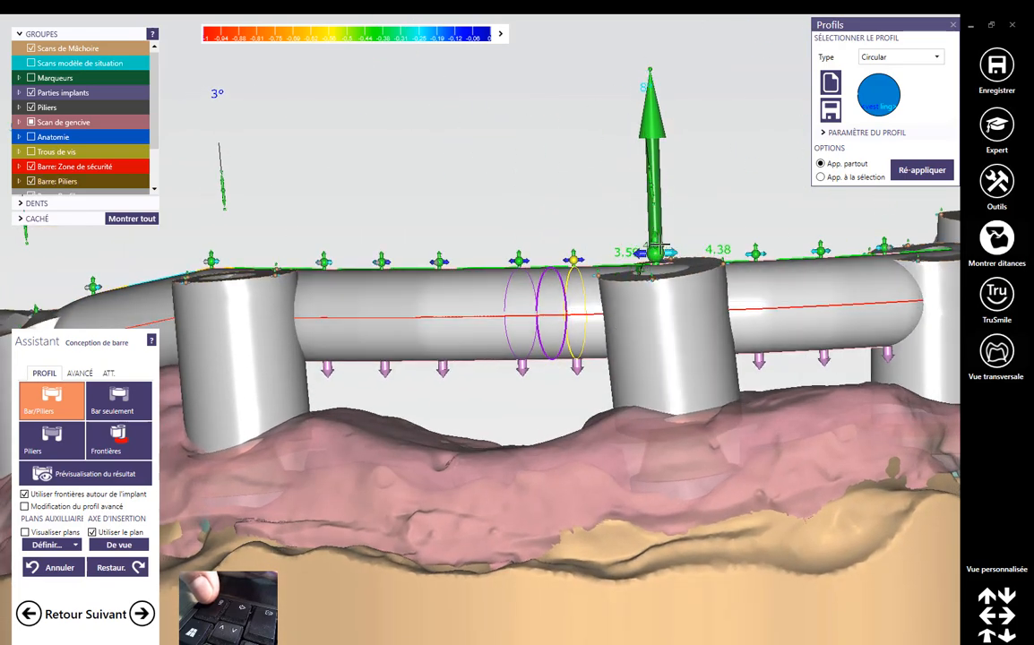
pyautogui.moveTo(656, 240); pyautogui.dragTo(656, 284)
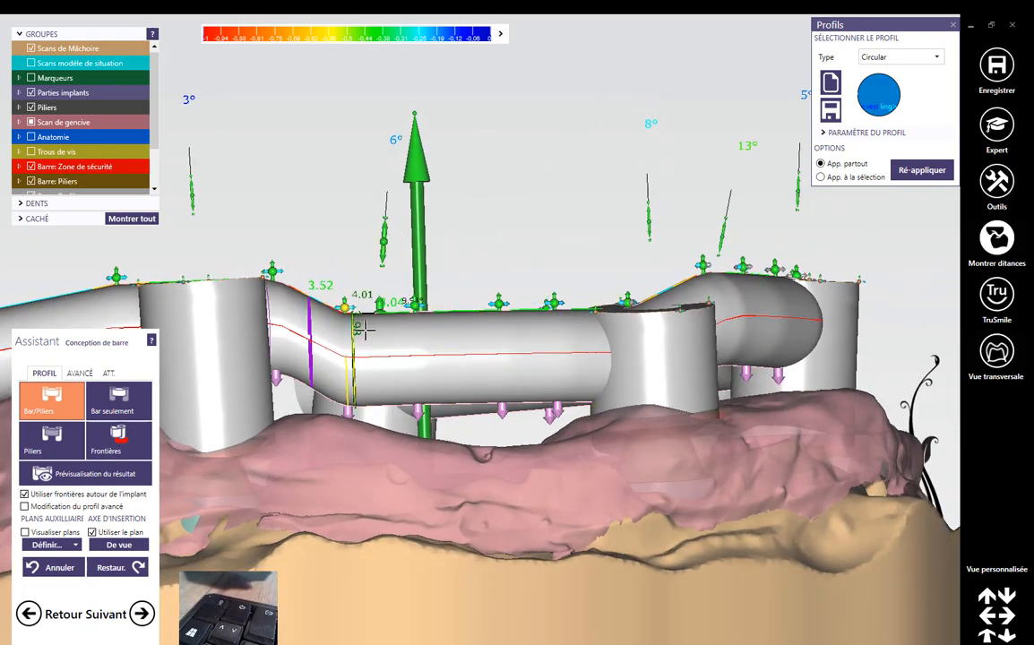
pyautogui.moveTo(272, 265); pyautogui.dragTo(272, 283)
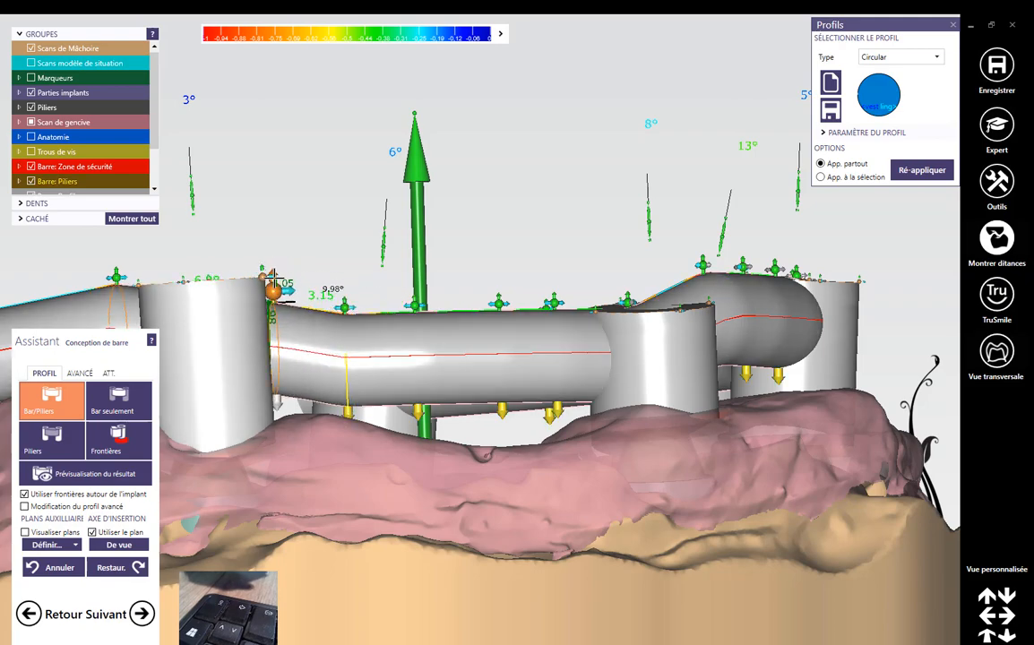
# - Add a control point on the bar over the left middle pillar to soften its height transition
pyautogui.middleClick(218, 306)
pyautogui.scroll(-1, 348, 399)
pyautogui.moveTo(348, 401); pyautogui.dragTo(398, 378, button='right')
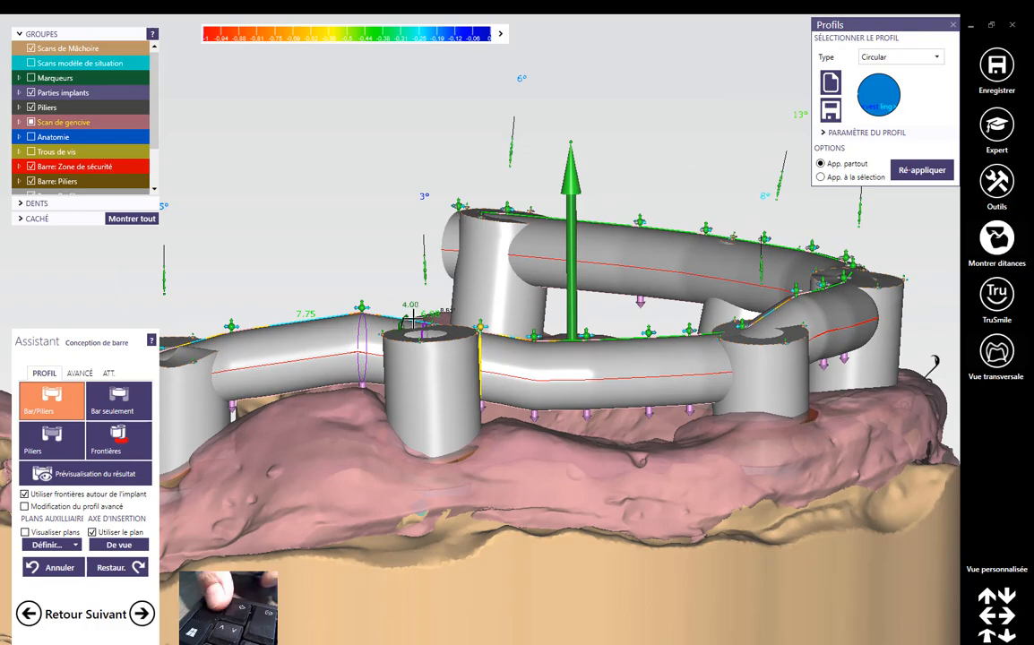
pyautogui.moveTo(413, 319)
pyautogui.mouseDown(button='right')
pyautogui.moveTo(409, 357)
pyautogui.moveTo(429, 295)
pyautogui.moveTo(405, 305)
pyautogui.mouseUp(button='right')
pyautogui.scroll(5, 374, 343)
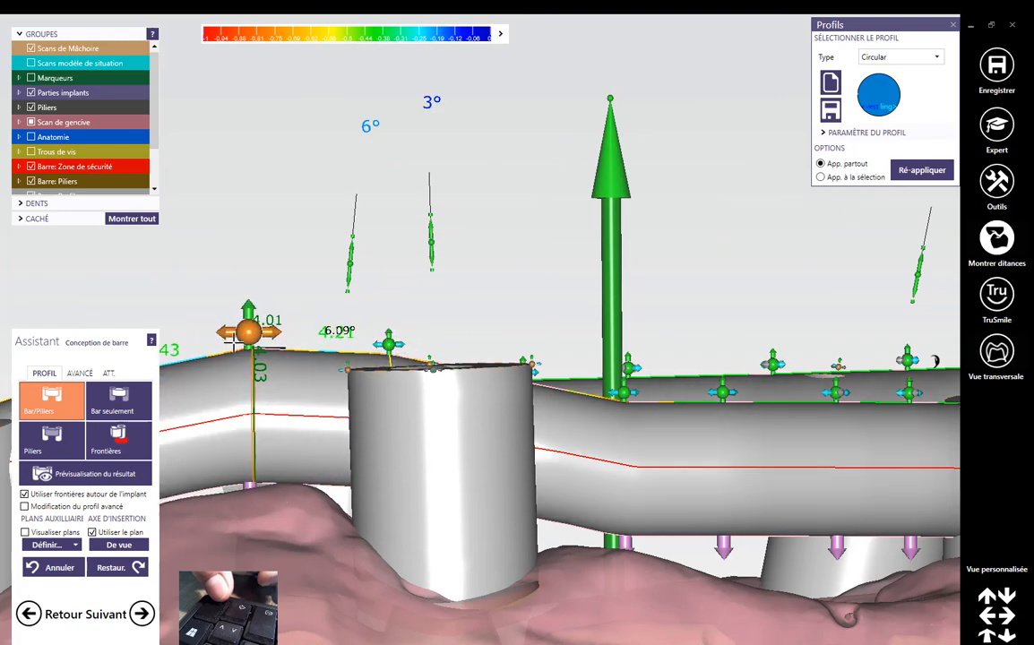
# - Lower the control points just before the left front pillar to bring the bar closer to the gingiva
pyautogui.scroll(-8, 419, 443)
pyautogui.moveTo(502, 438)
pyautogui.mouseDown(button='right')
pyautogui.moveTo(479, 435)
pyautogui.moveTo(502, 434)
pyautogui.mouseUp(button='right')
pyautogui.scroll(4, 542, 433)
pyautogui.moveTo(525, 357); pyautogui.dragTo(527, 376)
pyautogui.moveTo(454, 356); pyautogui.dragTo(454, 370)
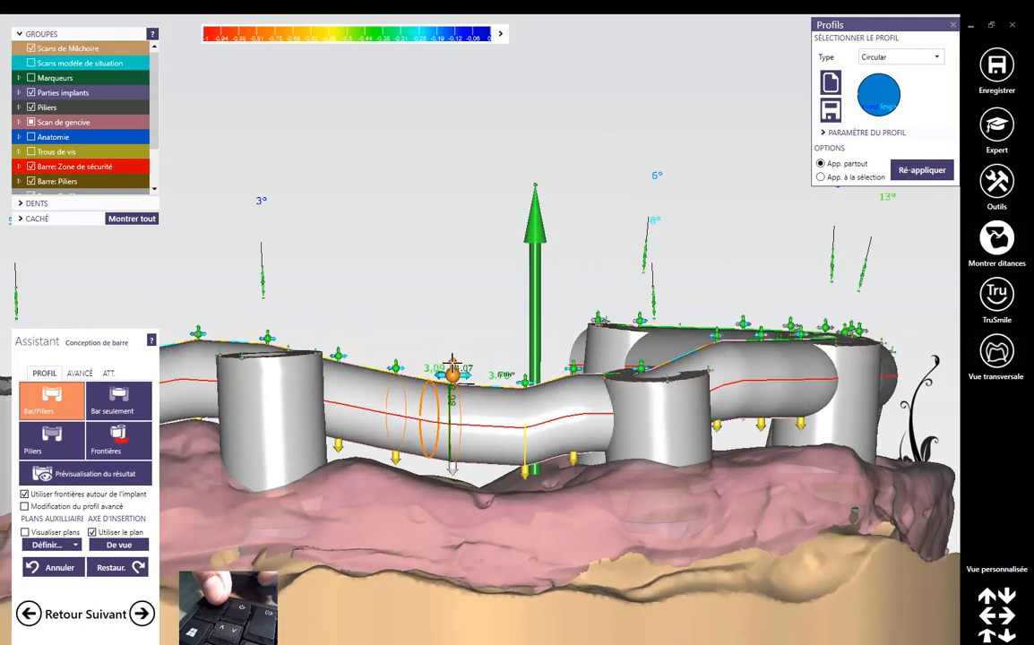
# - Lower the control points from the left front pillar across the anterior span to the right front pillar
pyautogui.moveTo(609, 428); pyautogui.dragTo(618, 446, button='right')
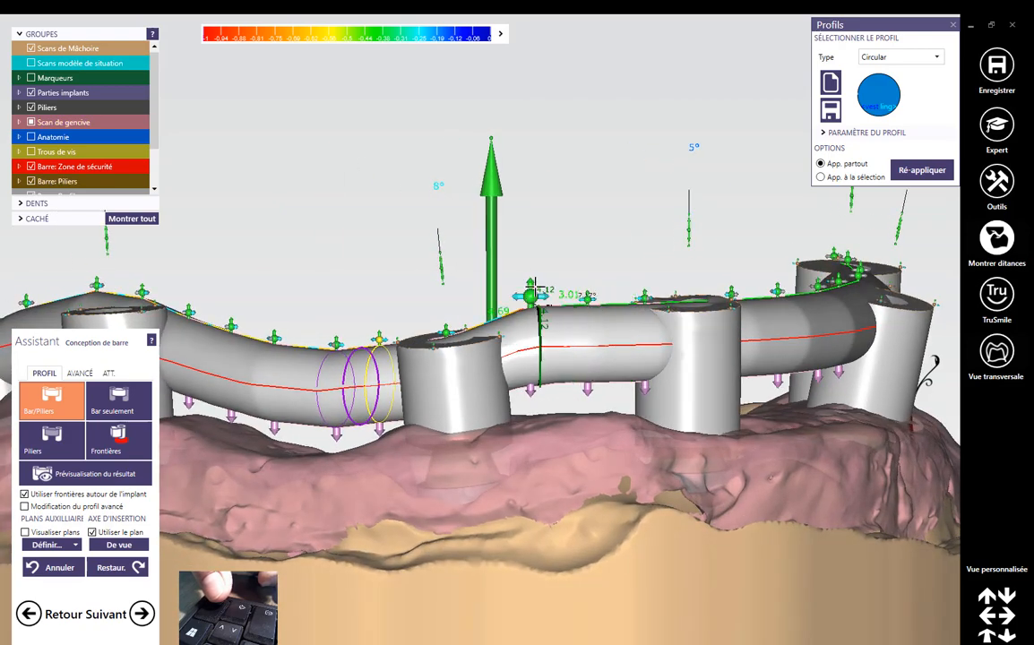
pyautogui.moveTo(531, 279); pyautogui.dragTo(531, 292)
pyautogui.click(589, 292)
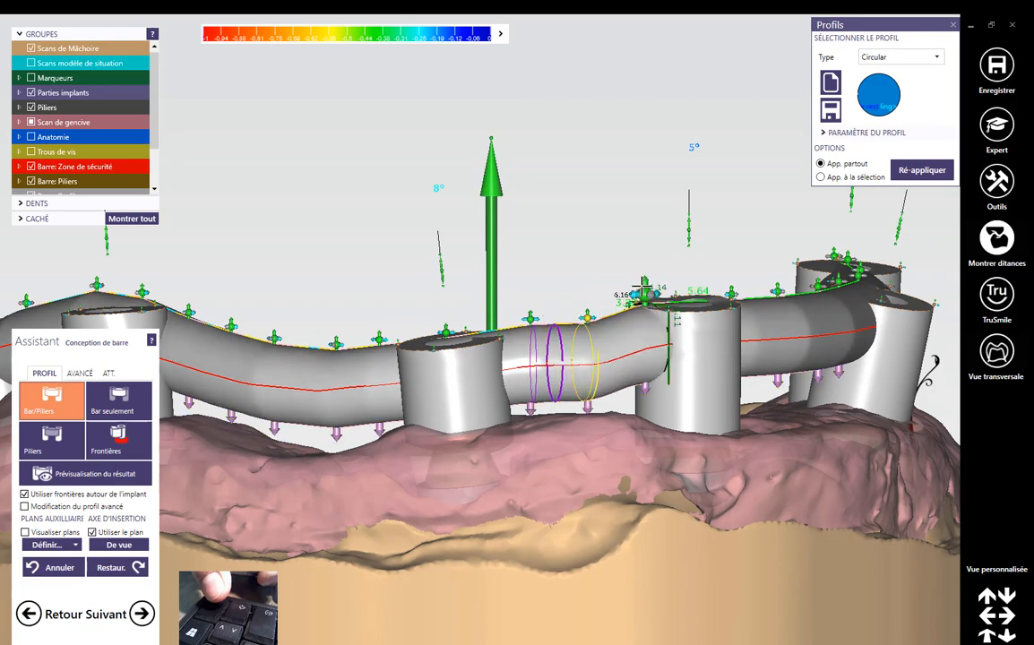
pyautogui.middleClick(670, 335)
pyautogui.moveTo(664, 376); pyautogui.dragTo(618, 336, button='right')
pyautogui.scroll(3, 618, 337)
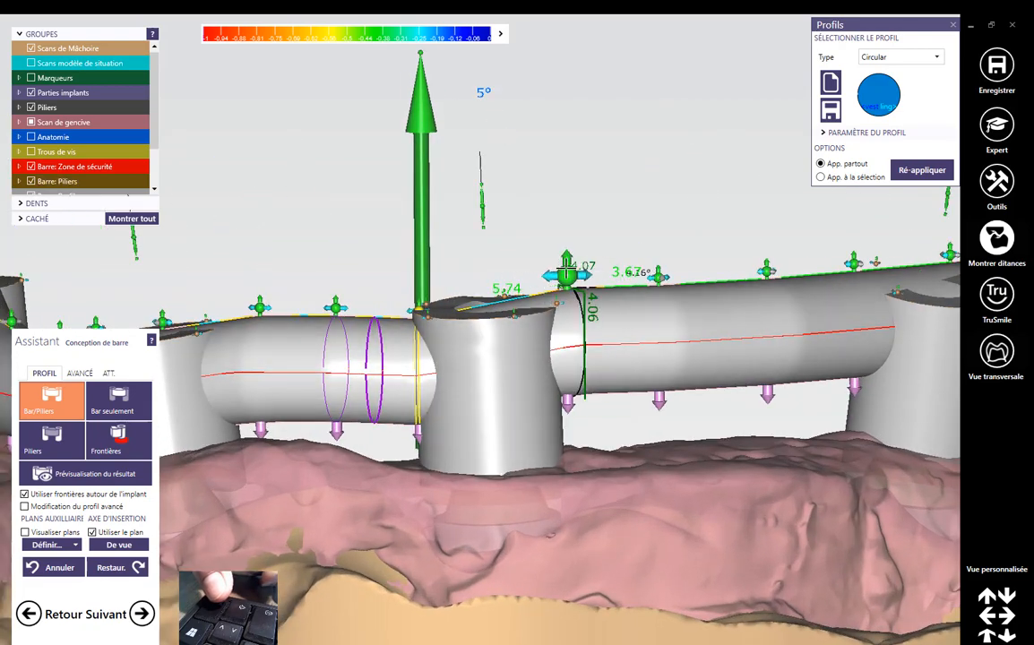
# - Lower the control points between the right front and right middle pillars
pyautogui.moveTo(567, 259); pyautogui.dragTo(567, 281)
pyautogui.click(657, 271)
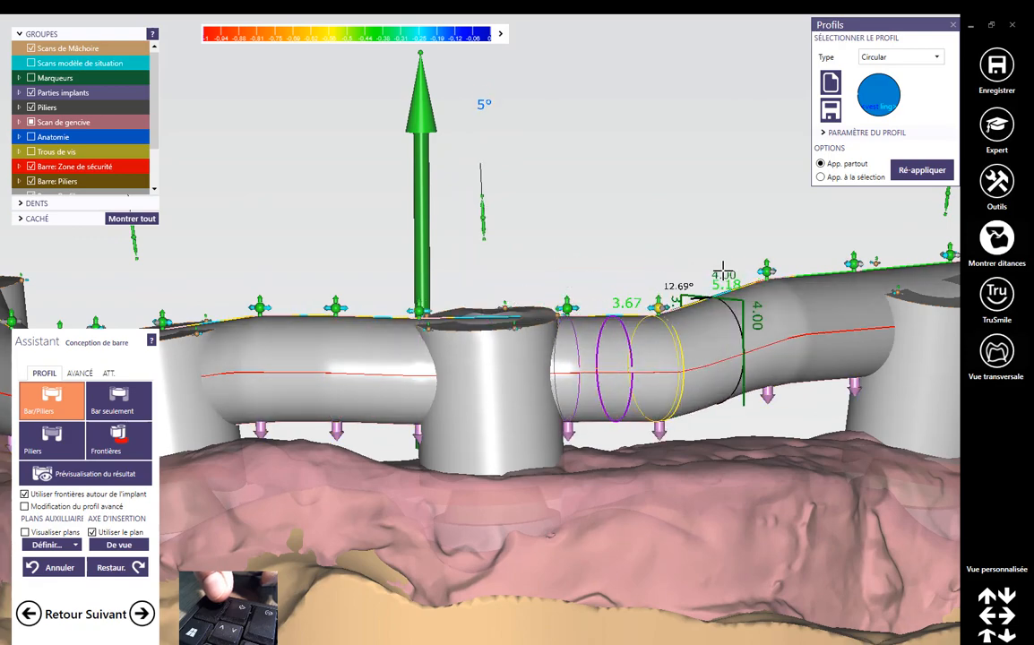
pyautogui.moveTo(656, 339); pyautogui.dragTo(759, 339)
pyautogui.moveTo(759, 338); pyautogui.dragTo(644, 249, button='right')
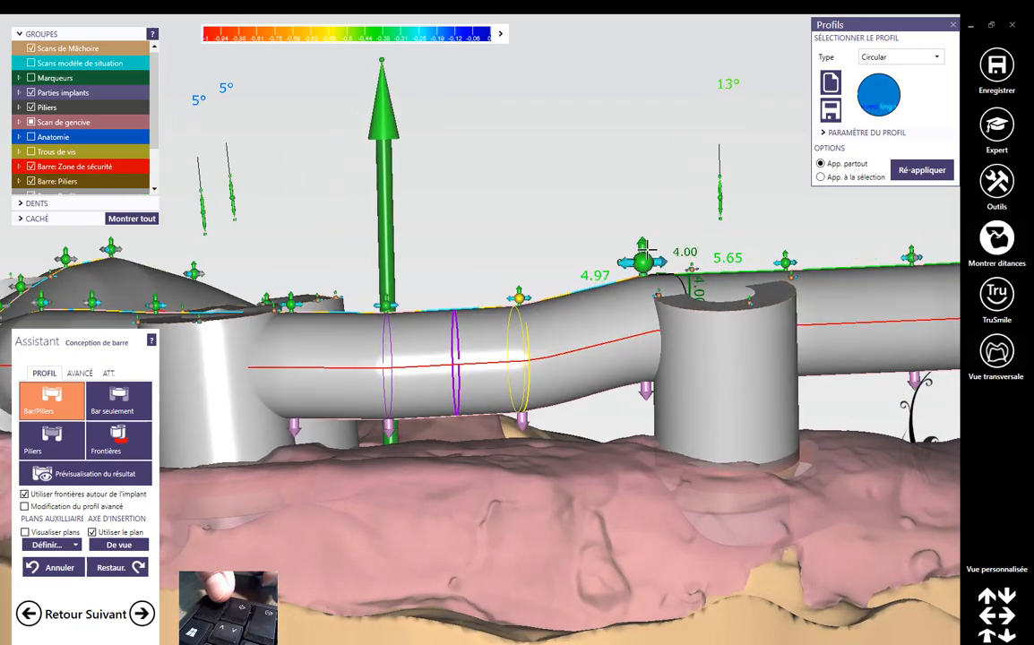
# - Lower the remaining control points from the right middle pillar to the bar's end behind the right rear pillar
pyautogui.moveTo(656, 280); pyautogui.dragTo(786, 264)
pyautogui.moveTo(803, 309); pyautogui.dragTo(550, 346, button='right')
pyautogui.moveTo(553, 279); pyautogui.dragTo(556, 313)
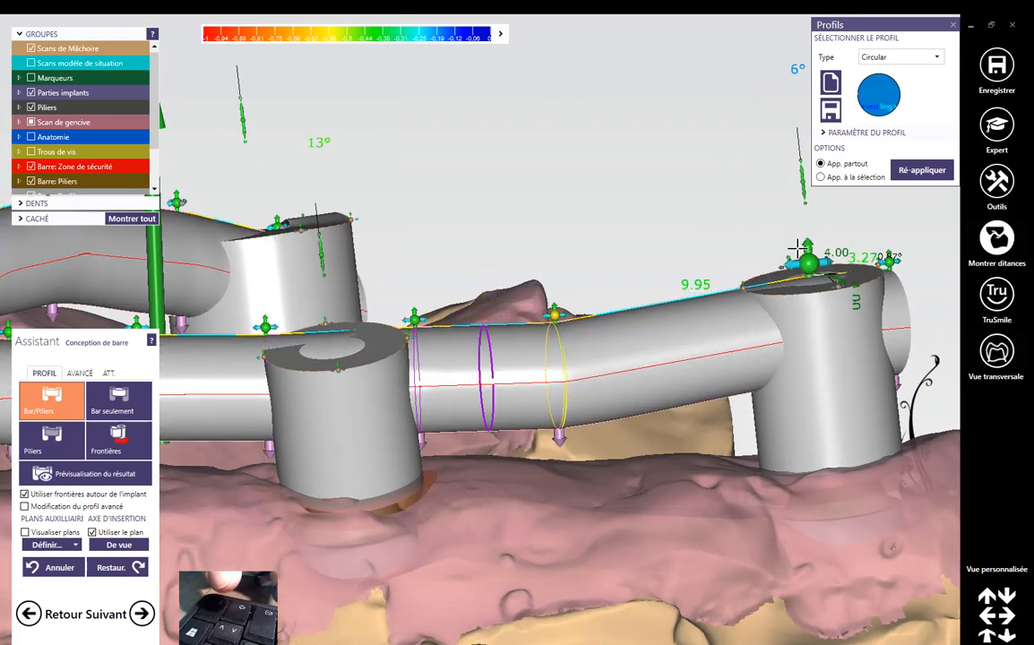
pyautogui.moveTo(806, 281); pyautogui.dragTo(899, 287)
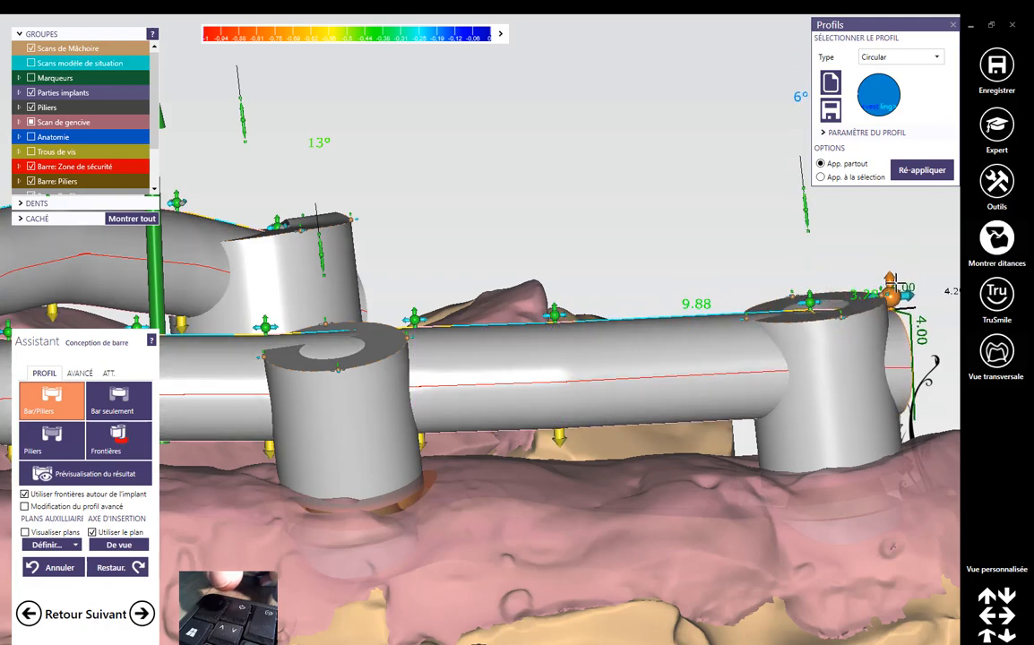
# - Fine-tune the height of the bar's control point over the left front pillar
pyautogui.scroll(-6, 824, 345)
pyautogui.moveTo(738, 357); pyautogui.dragTo(539, 436, button='right')
pyautogui.scroll(-2, 587, 400)
pyautogui.scroll(8, 540, 436)
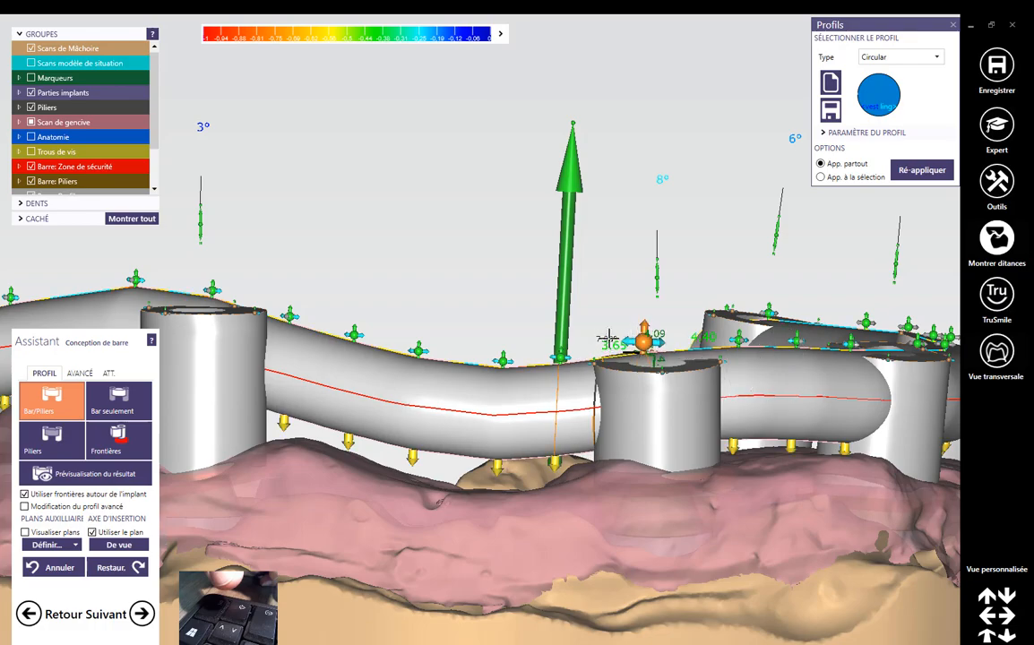
pyautogui.click(560, 351)
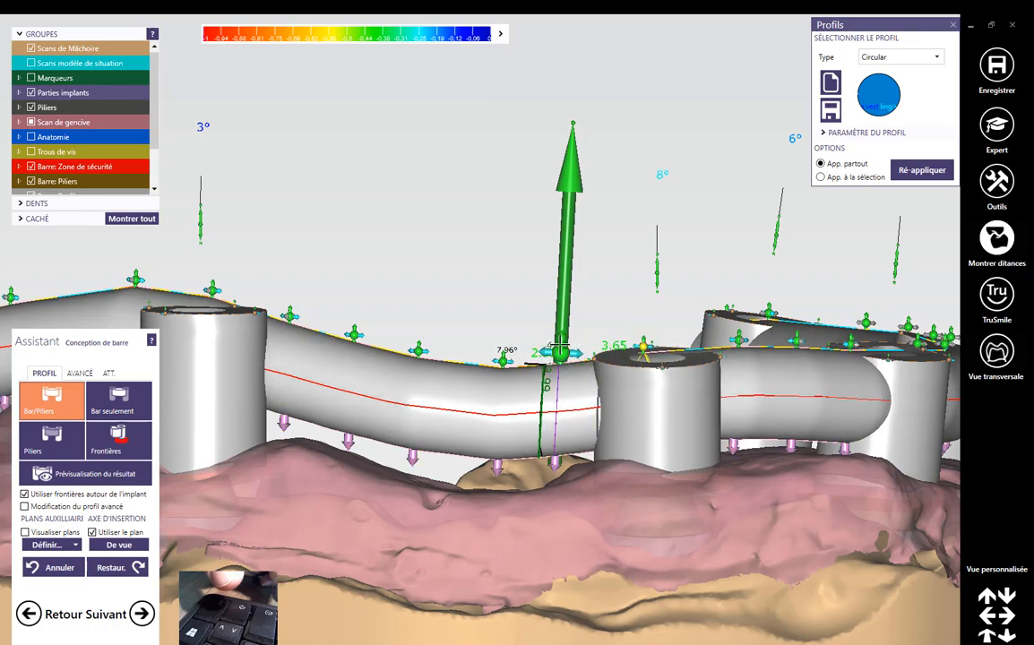
pyautogui.scroll(-8, 560, 350)
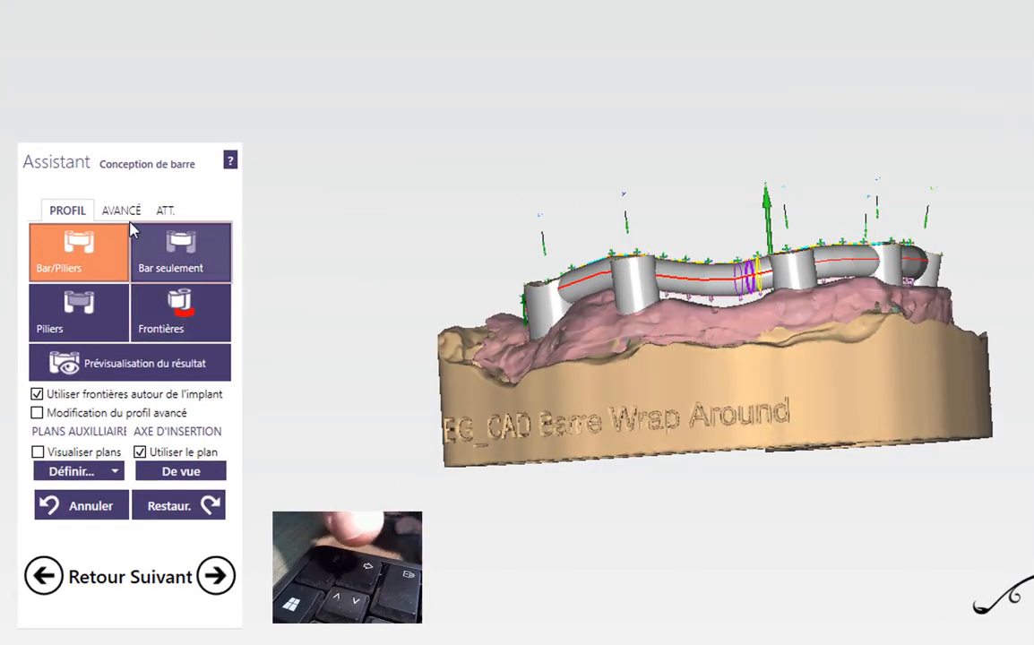
# - Enable the advanced "Tirer vers le bas" option to pull the bar down toward the gingiva
pyautogui.click(125, 215)
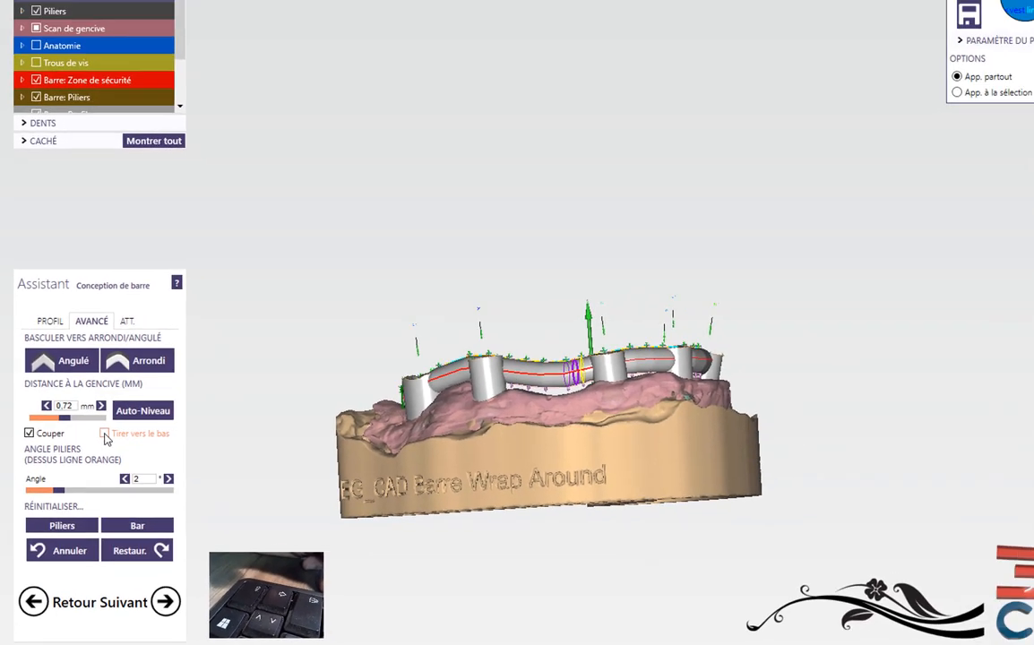
pyautogui.click(202, 360)
pyautogui.moveTo(464, 461); pyautogui.dragTo(357, 391, button='right')
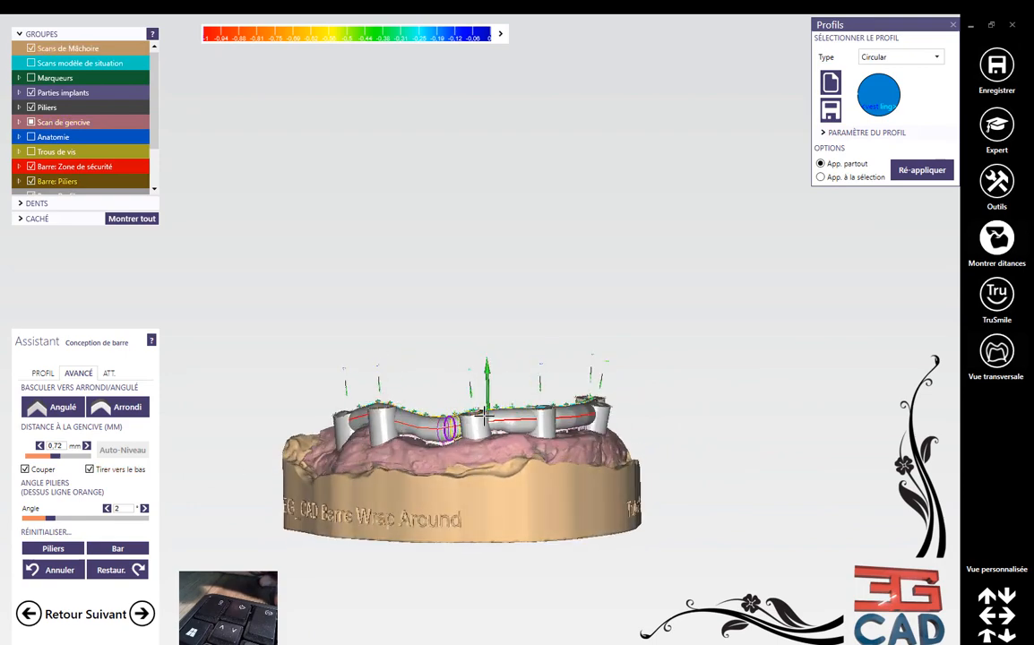
# - Examine the bar's underside and its fit along the gingiva from the front and sides
pyautogui.scroll(6, 485, 414)
pyautogui.scroll(-3, 484, 448)
pyautogui.moveTo(538, 477); pyautogui.dragTo(478, 491, button='right')
pyautogui.scroll(2, 471, 484)
pyautogui.moveTo(399, 497); pyautogui.dragTo(418, 376, button='middle')
pyautogui.moveTo(418, 376); pyautogui.dragTo(320, 365, button='right')
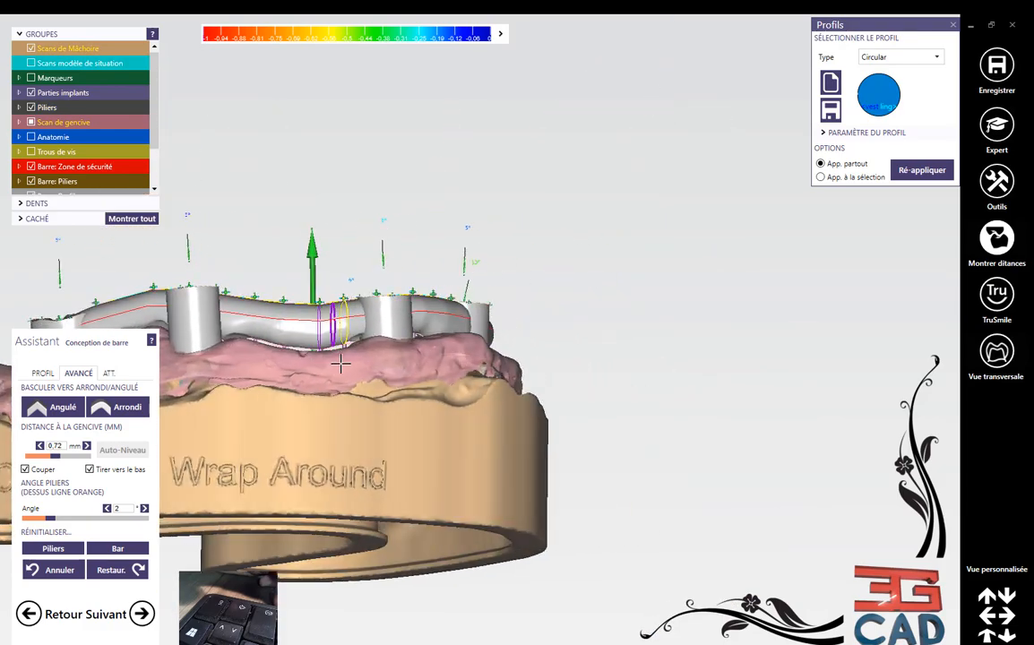
pyautogui.moveTo(320, 365); pyautogui.dragTo(457, 348, button='middle')
pyautogui.moveTo(452, 349); pyautogui.dragTo(529, 332, button='right')
# - Add intermediate control points on the bar between the left rear and left middle pillars
pyautogui.scroll(5, 528, 331)
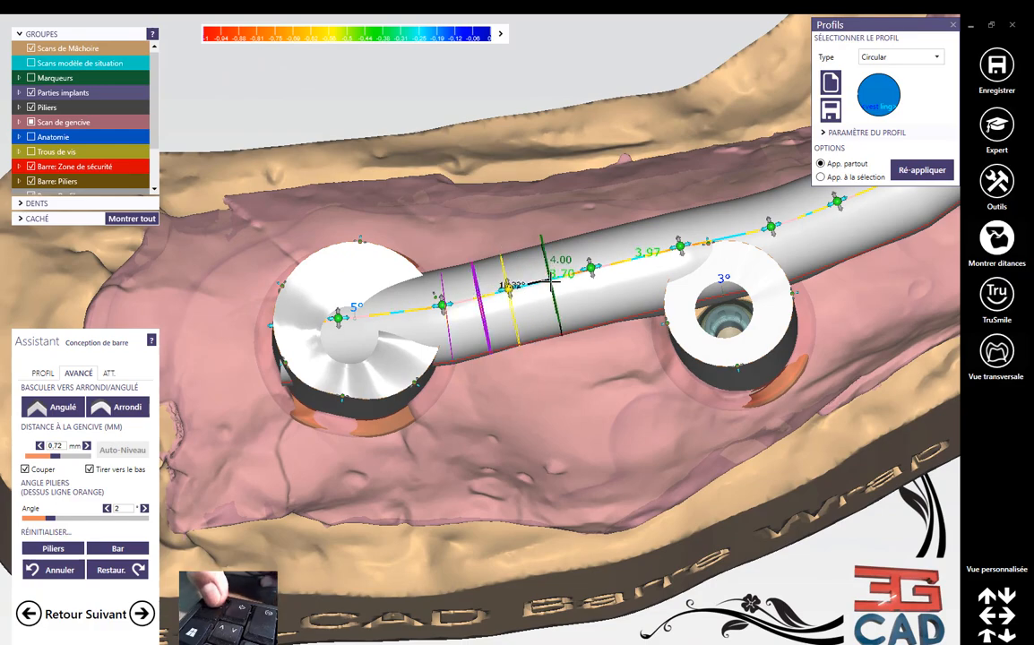
pyautogui.moveTo(581, 318); pyautogui.dragTo(599, 362, button='right')
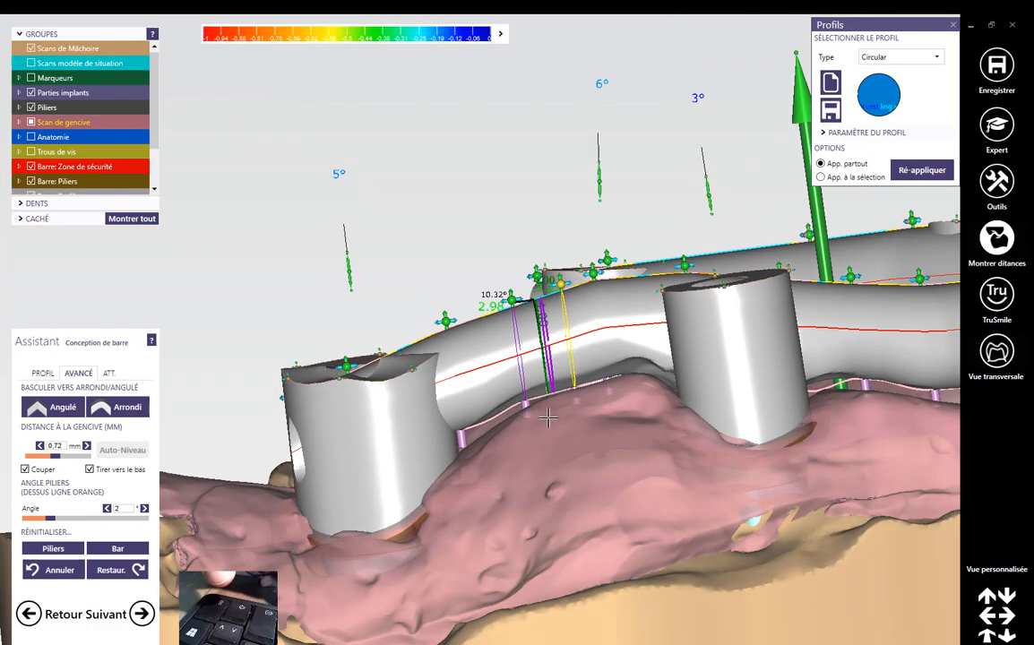
pyautogui.scroll(-5, 599, 361)
# - Add a control point on the bar's curve between the right front and right middle pillars
pyautogui.moveTo(573, 416); pyautogui.dragTo(590, 479, button='right')
pyautogui.scroll(3, 669, 496)
pyautogui.scroll(5, 459, 279)
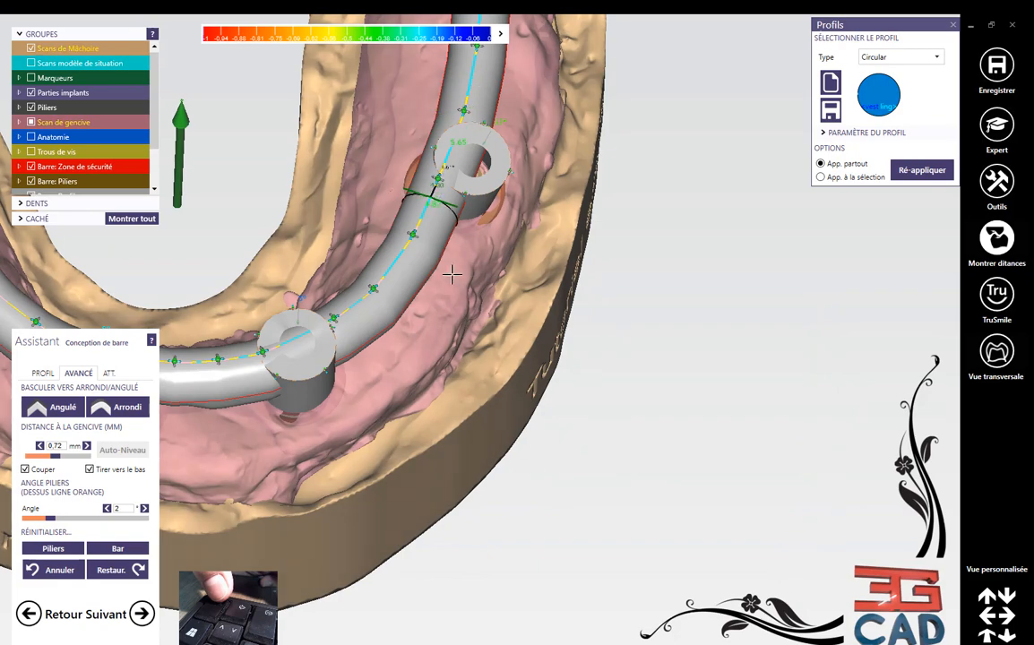
pyautogui.click(370, 257)
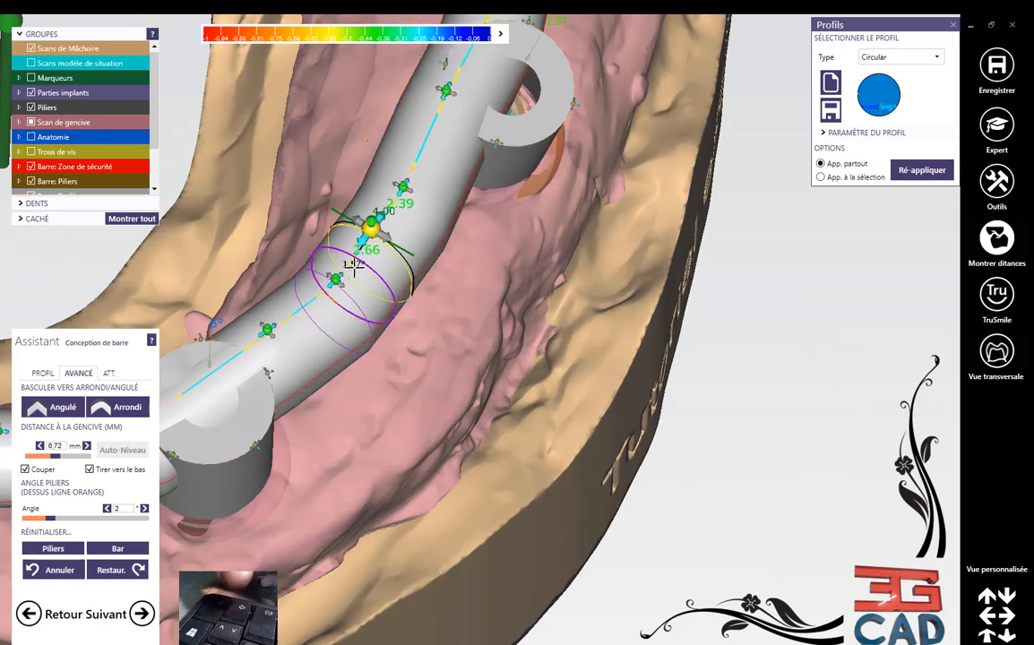
# - Undo the last bar edit and check the bar's curve along the whole arch from above
pyautogui.click(52, 575)
pyautogui.moveTo(385, 284); pyautogui.dragTo(378, 330, button='right')
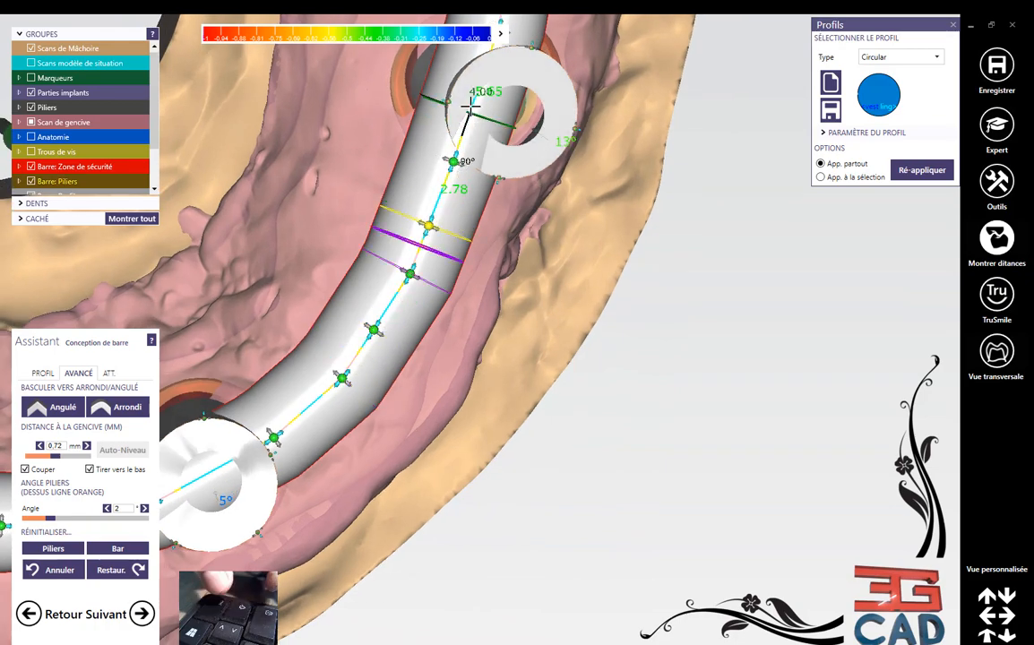
pyautogui.scroll(-5, 467, 106)
pyautogui.scroll(3, 468, 94)
pyautogui.scroll(2, 467, 89)
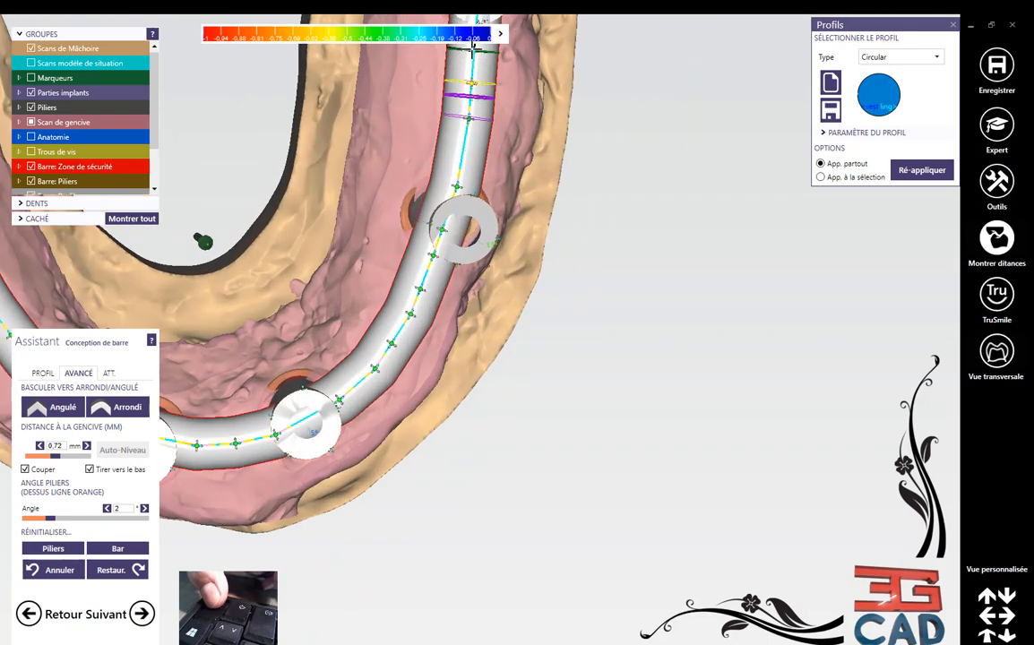
pyautogui.scroll(-5, 487, 79)
pyautogui.moveTo(512, 182); pyautogui.dragTo(525, 294, button='middle')
pyautogui.moveTo(525, 293); pyautogui.dragTo(457, 217, button='right')
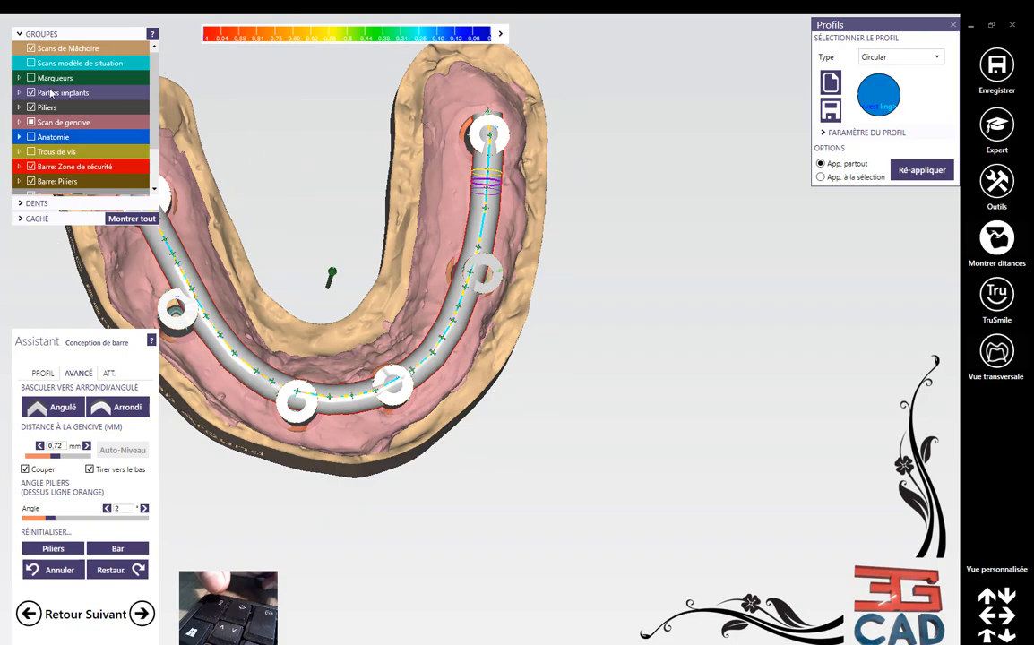
# - Show the situation model scans over the bar and view the assembly from the front
pyautogui.click(32, 64)
pyautogui.moveTo(498, 254); pyautogui.dragTo(578, 286, button='right')
pyautogui.moveTo(856, 112); pyautogui.dragTo(600, 240, button='right')
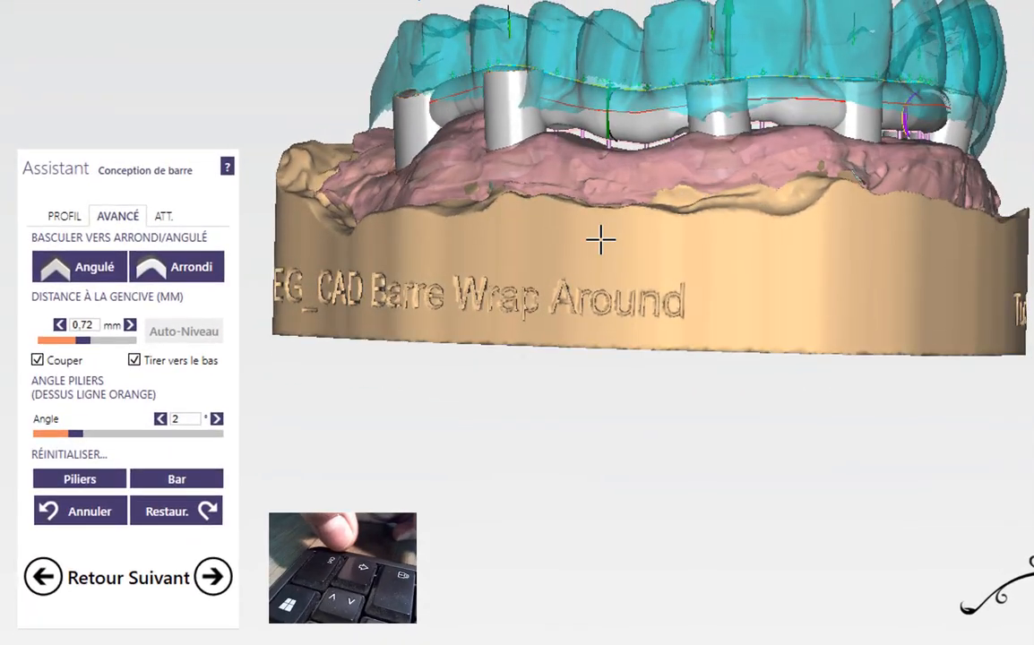
# - Switch the profile editing mode to "Bar seulement", to "Piliers" and back to "Bar seulement"
pyautogui.click(67, 218)
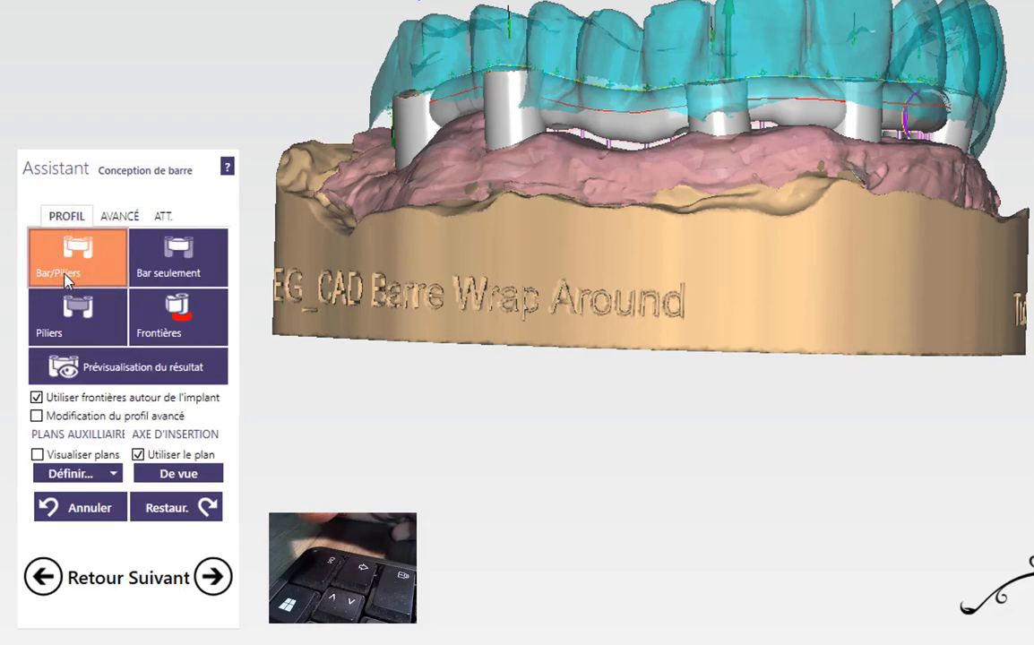
pyautogui.click(190, 260)
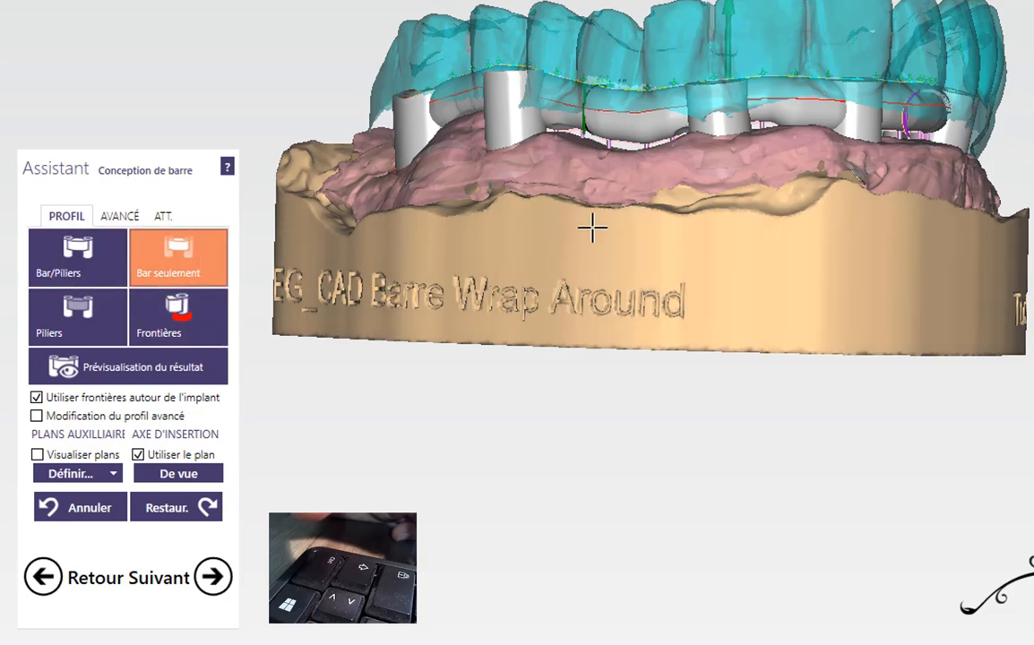
pyautogui.moveTo(581, 232); pyautogui.dragTo(565, 166, button='right')
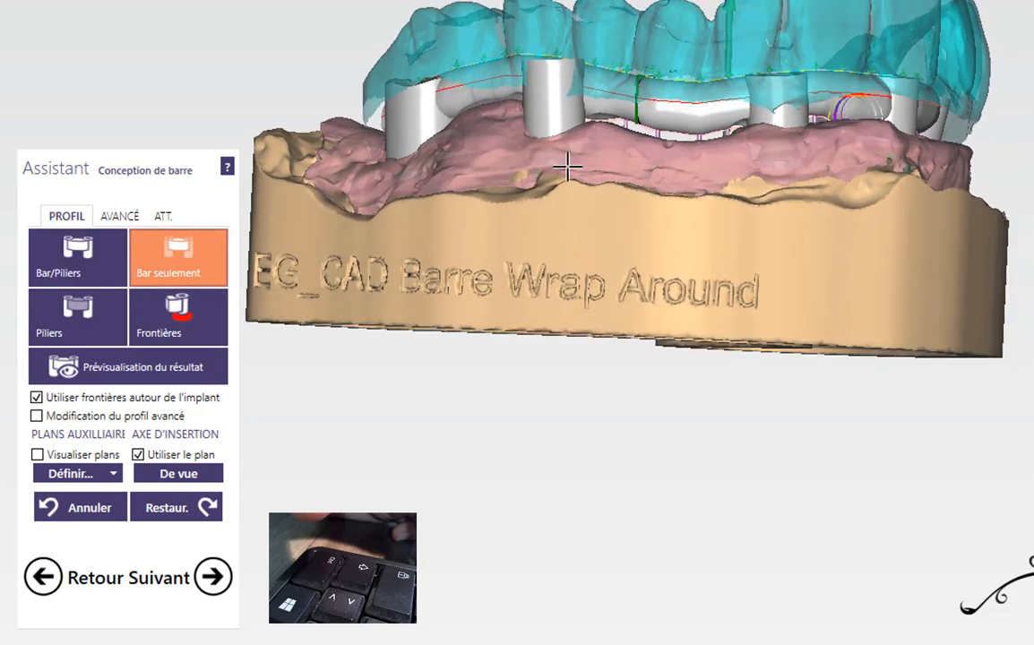
pyautogui.click(53, 300)
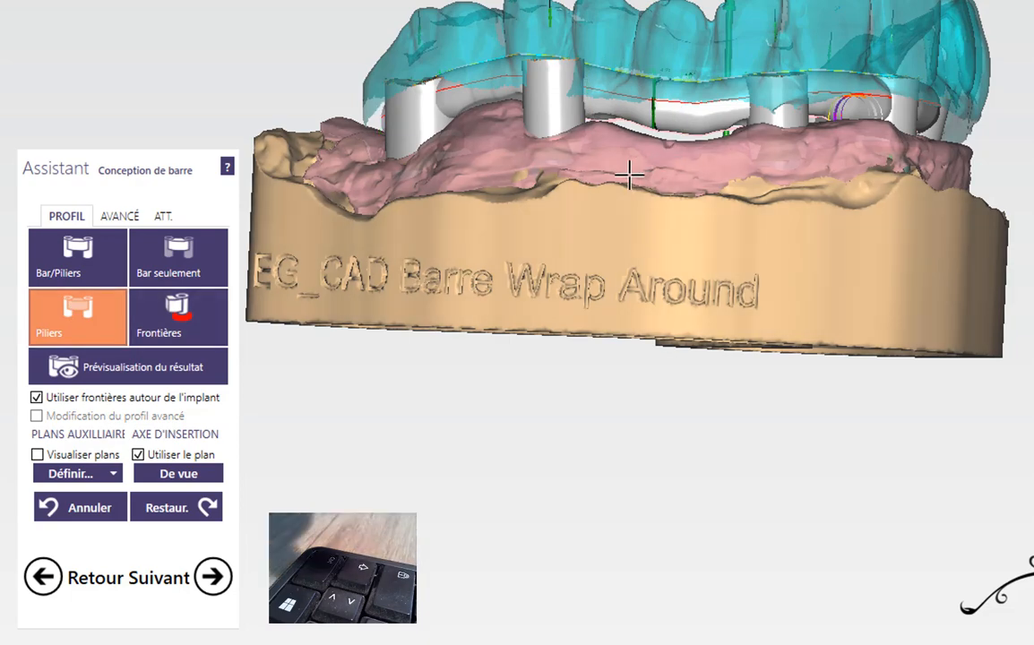
pyautogui.moveTo(688, 200); pyautogui.dragTo(448, 170, button='right')
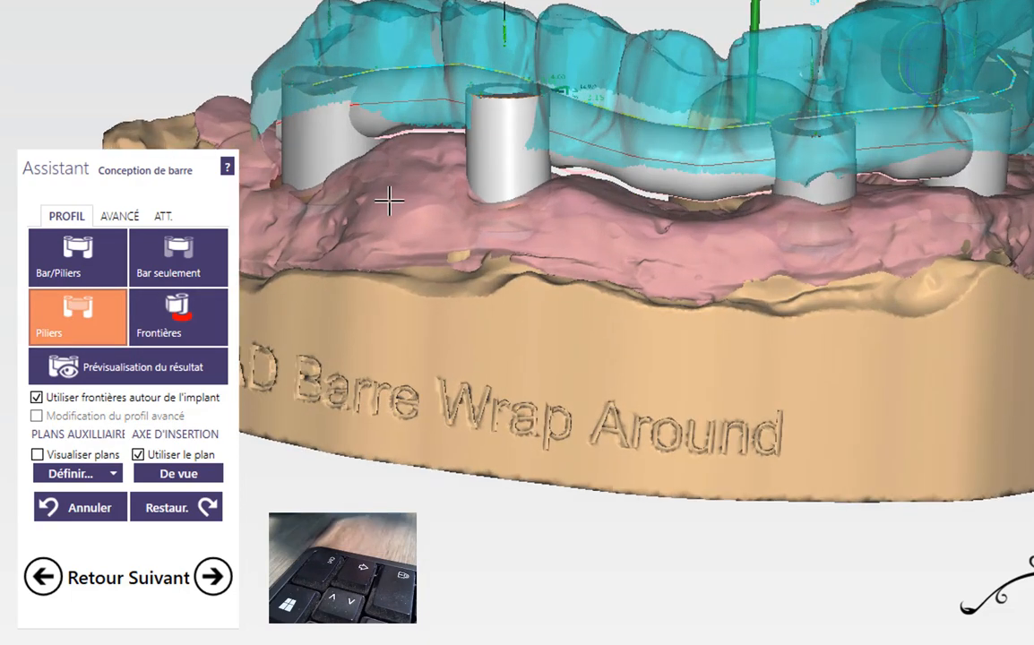
pyautogui.click(190, 263)
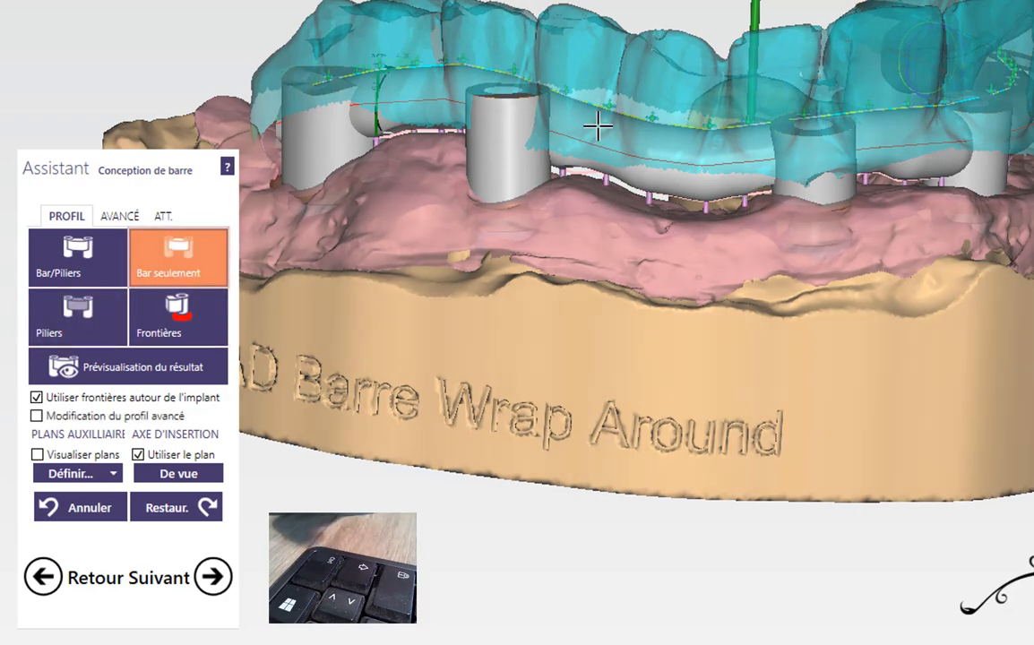
# - Examine the bar's position under the teeth of the situation model from the front, the occlusal side and the flank
pyautogui.scroll(5, 563, 143)
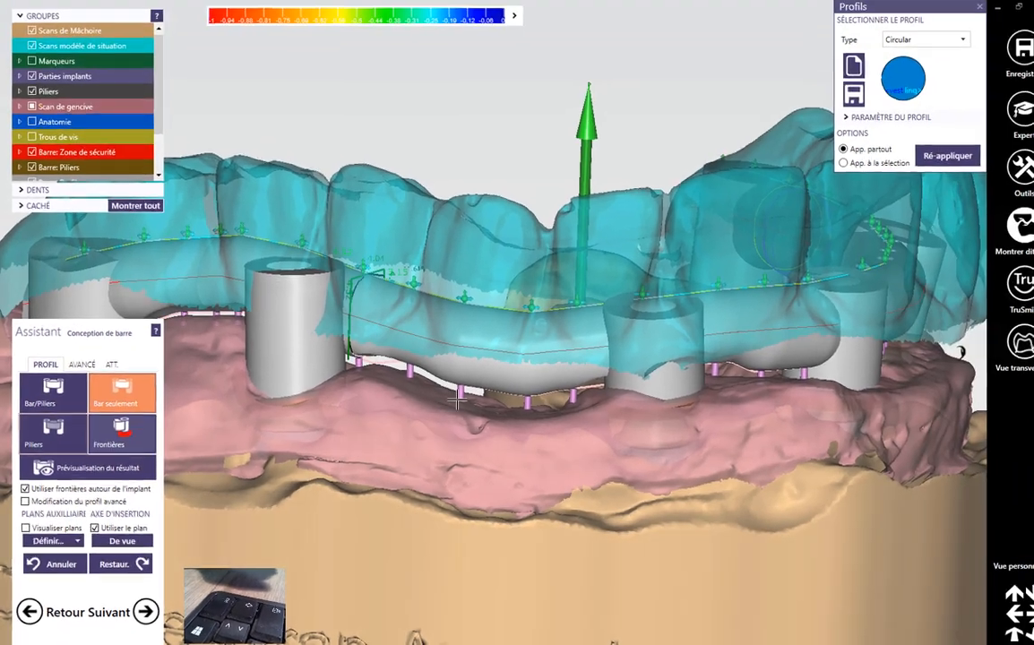
pyautogui.scroll(-5, 688, 310)
pyautogui.moveTo(459, 436); pyautogui.dragTo(431, 406, button='right')
pyautogui.scroll(-3, 498, 402)
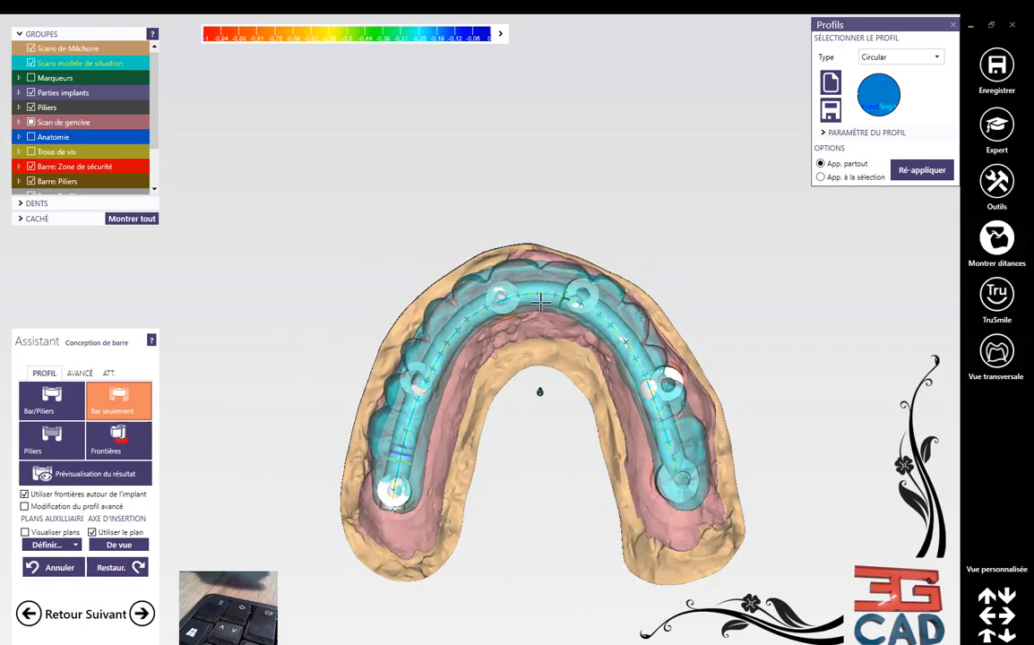
pyautogui.moveTo(524, 425); pyautogui.dragTo(520, 346, button='right')
pyautogui.scroll(5, 520, 346)
pyautogui.moveTo(618, 290); pyautogui.dragTo(442, 375, button='right')
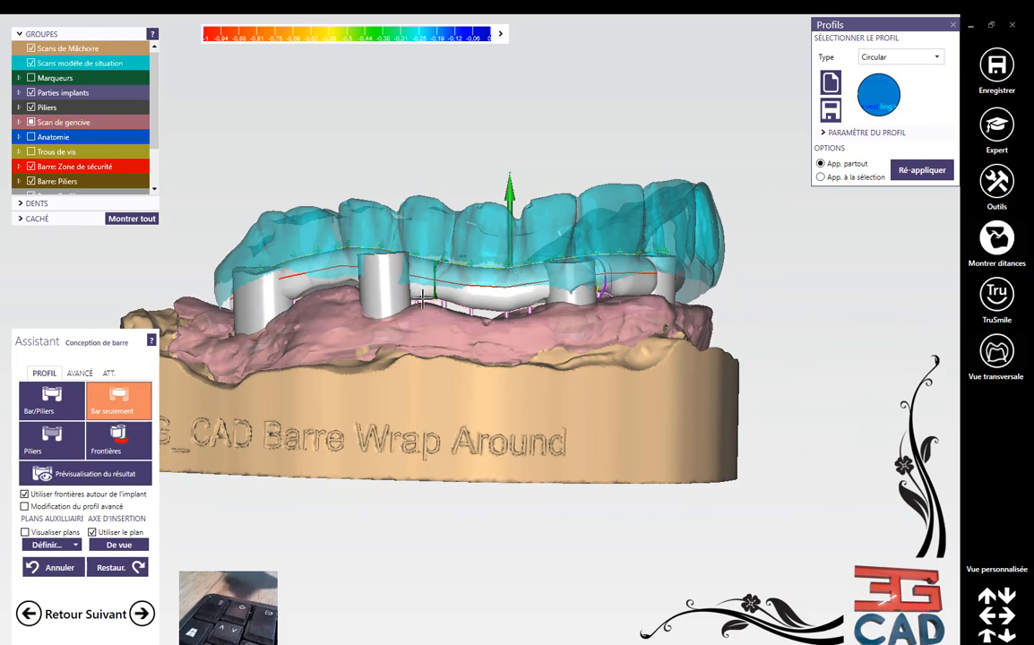
pyautogui.moveTo(397, 326); pyautogui.dragTo(424, 289, button='right')
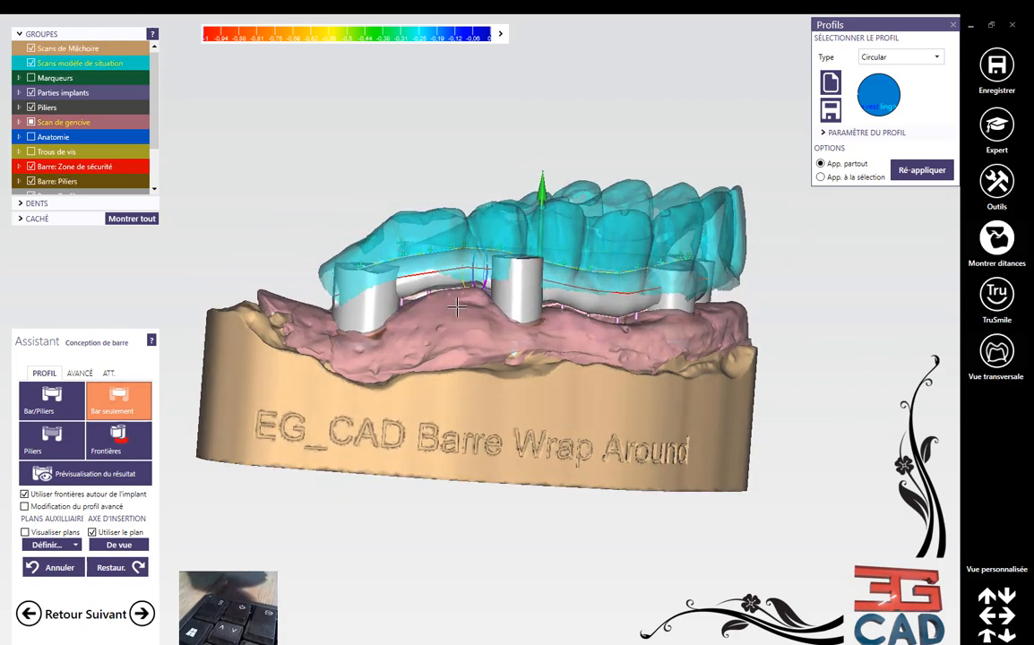
pyautogui.moveTo(470, 367); pyautogui.dragTo(170, 468, button='right')
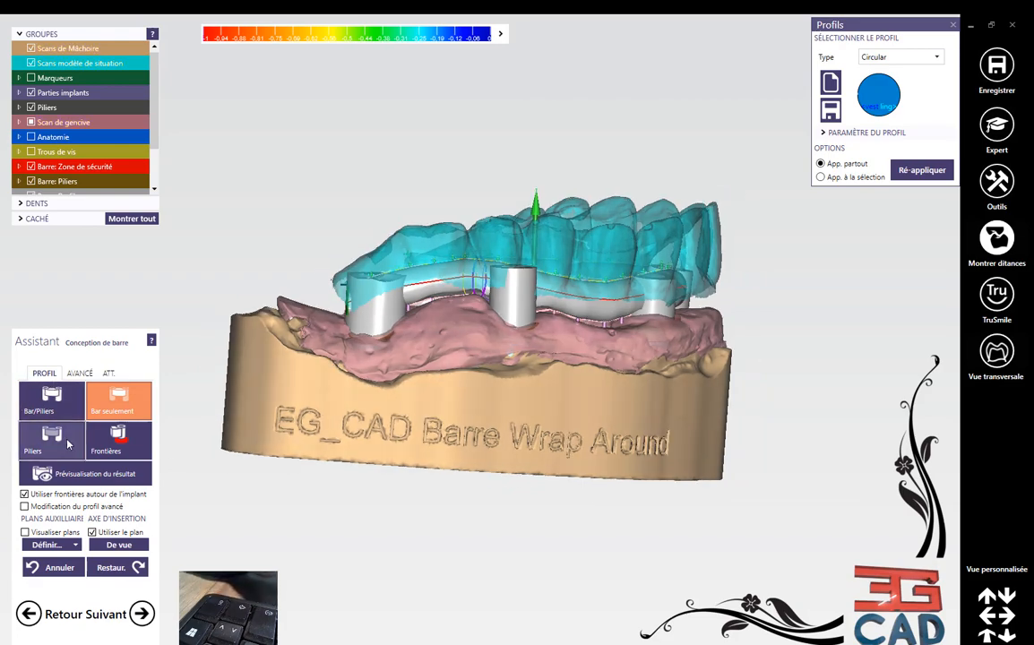
# - Hide the situation model scans and, in "Piliers" mode, narrow and lower the upper rim of the left rear pillar
pyautogui.click(56, 439)
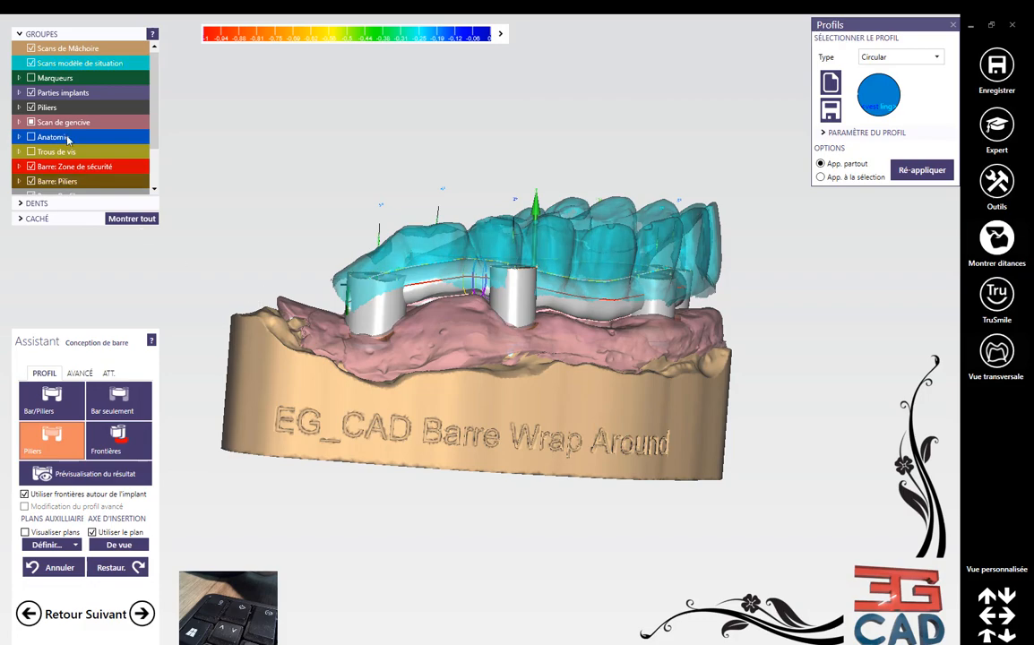
pyautogui.click(31, 63)
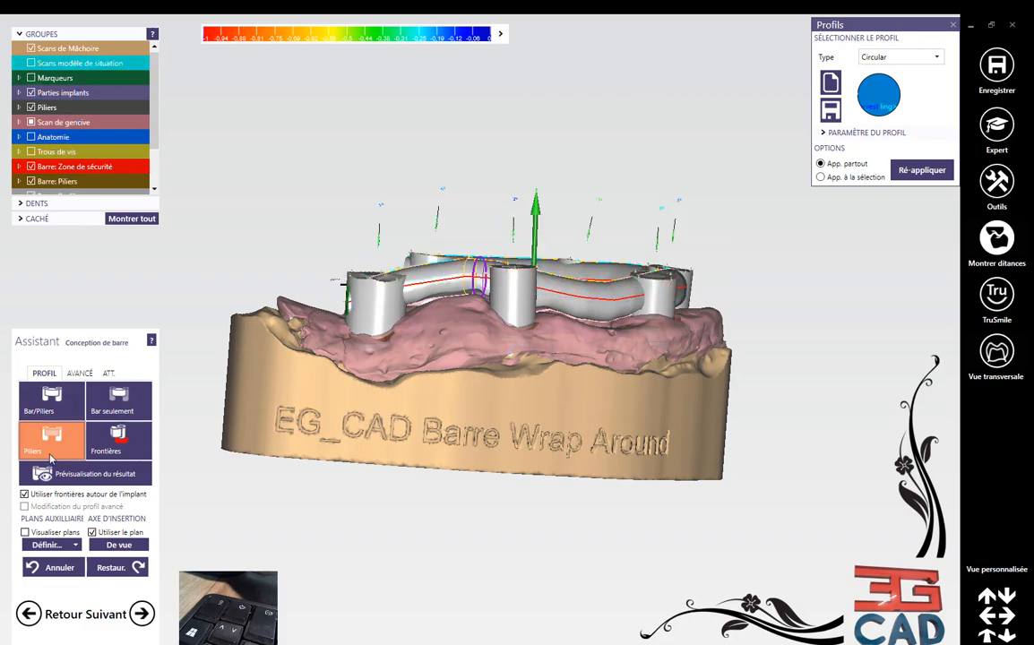
pyautogui.moveTo(390, 362); pyautogui.dragTo(403, 453, button='right')
pyautogui.scroll(3, 404, 453)
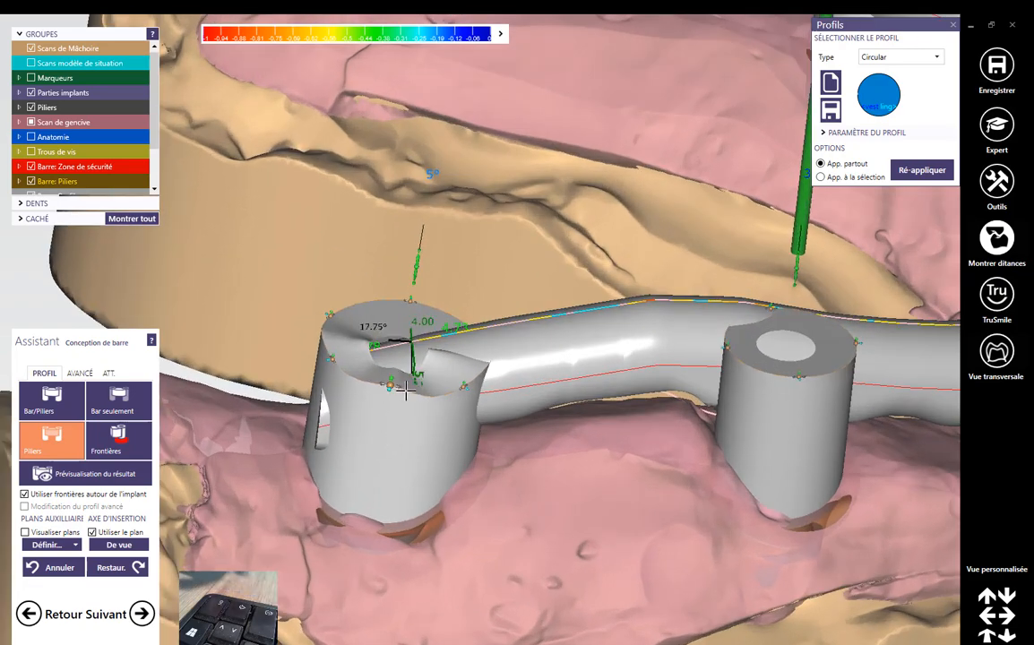
pyautogui.scroll(2, 397, 385)
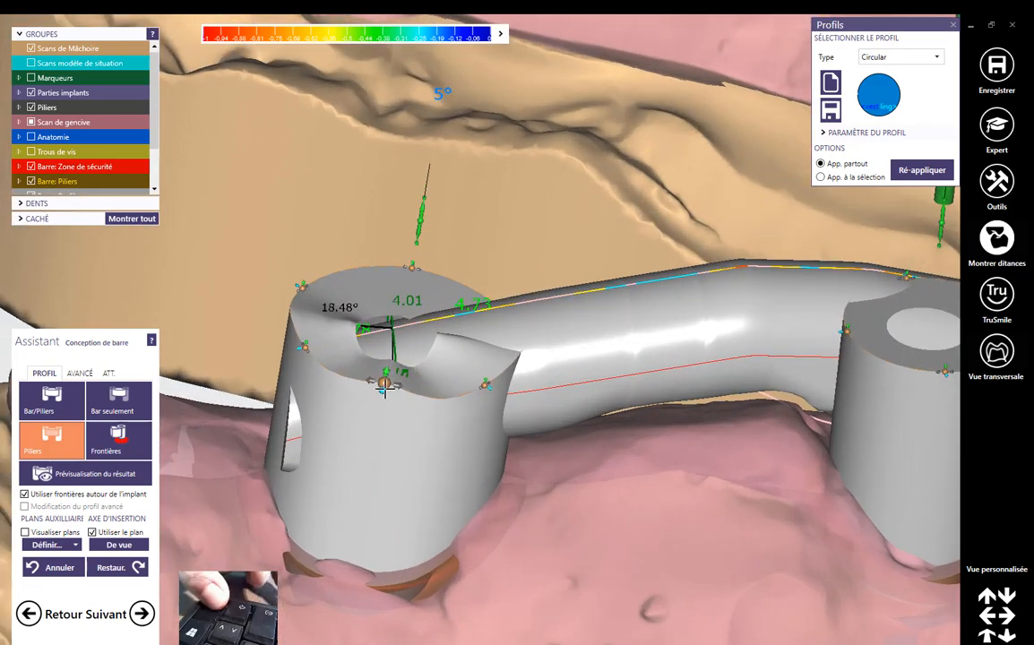
pyautogui.moveTo(383, 385); pyautogui.dragTo(389, 356)
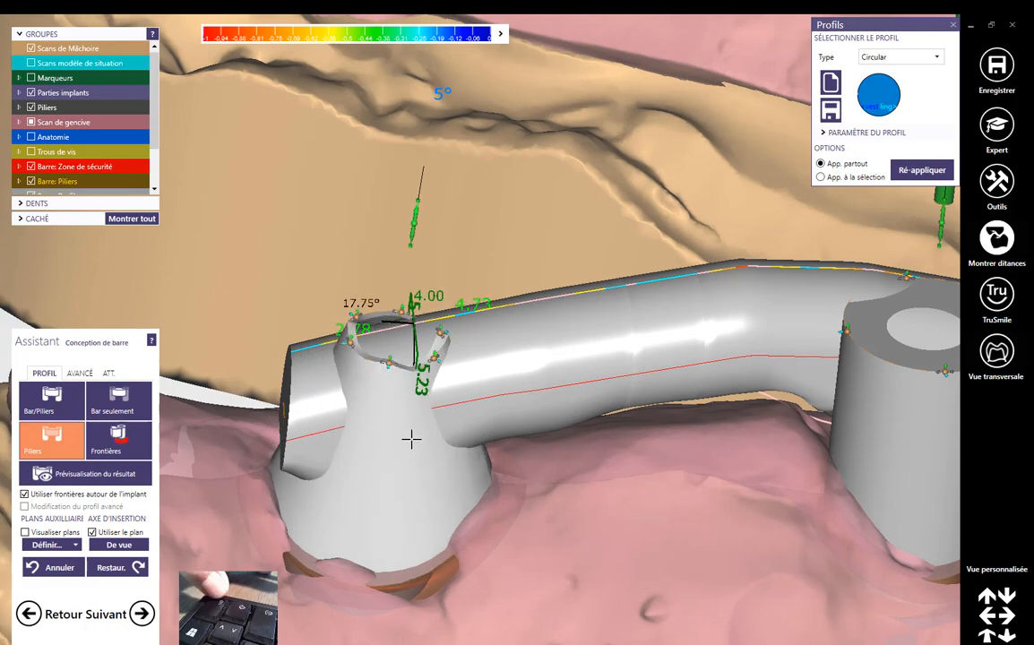
pyautogui.scroll(-3, 412, 444)
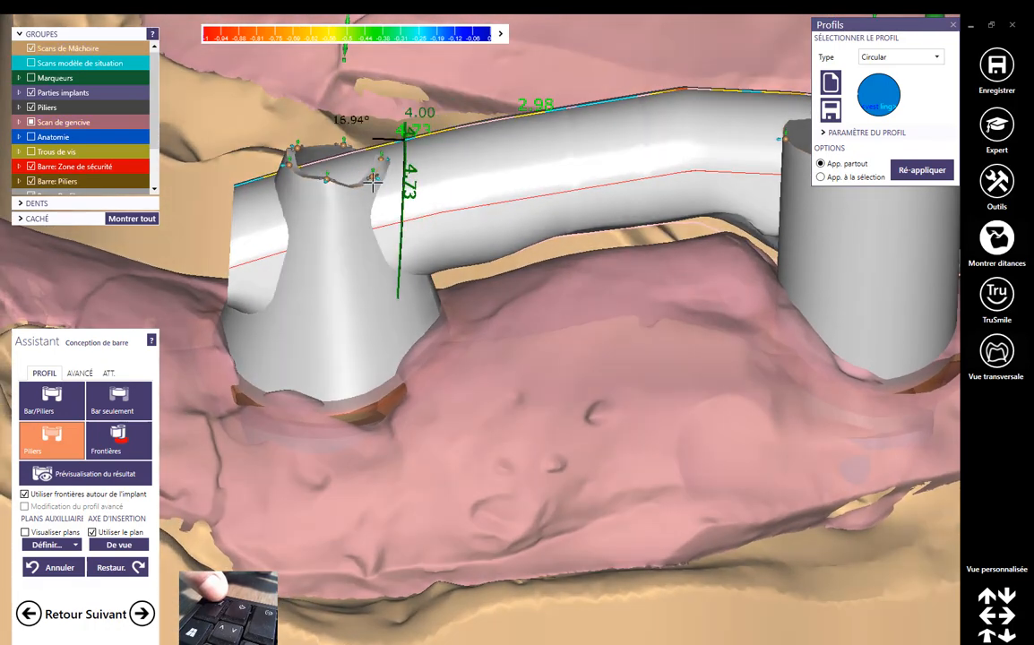
pyautogui.scroll(4, 318, 198)
pyautogui.moveTo(344, 195); pyautogui.dragTo(341, 240)
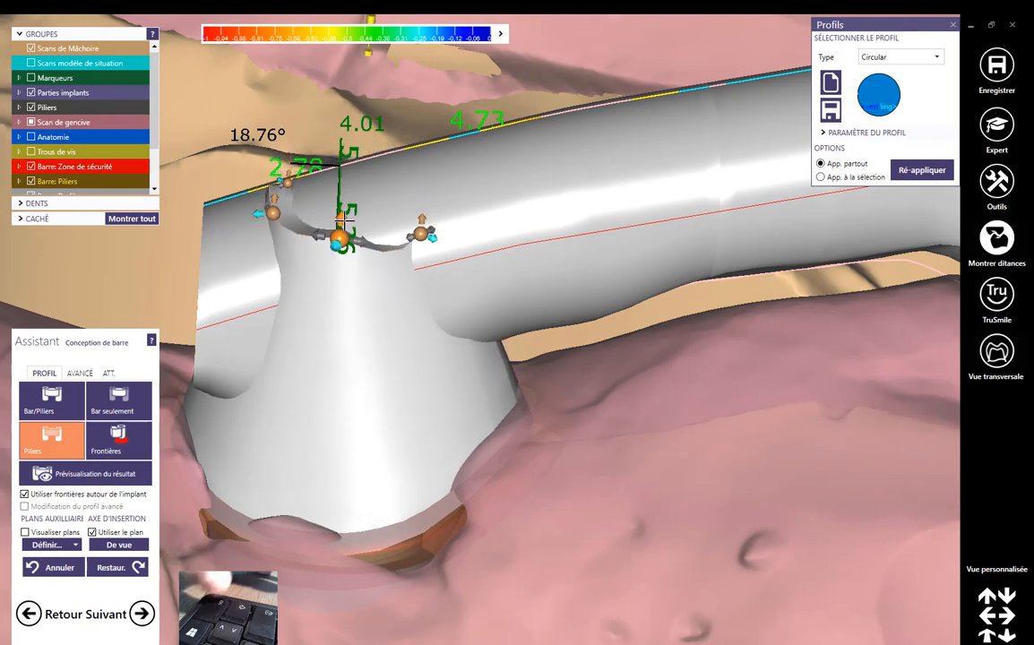
# - Narrow the upper rims of the left middle pillar and the front pillars so they taper upward
pyautogui.scroll(-2, 341, 251)
pyautogui.scroll(-3, 544, 369)
pyautogui.scroll(3, 588, 323)
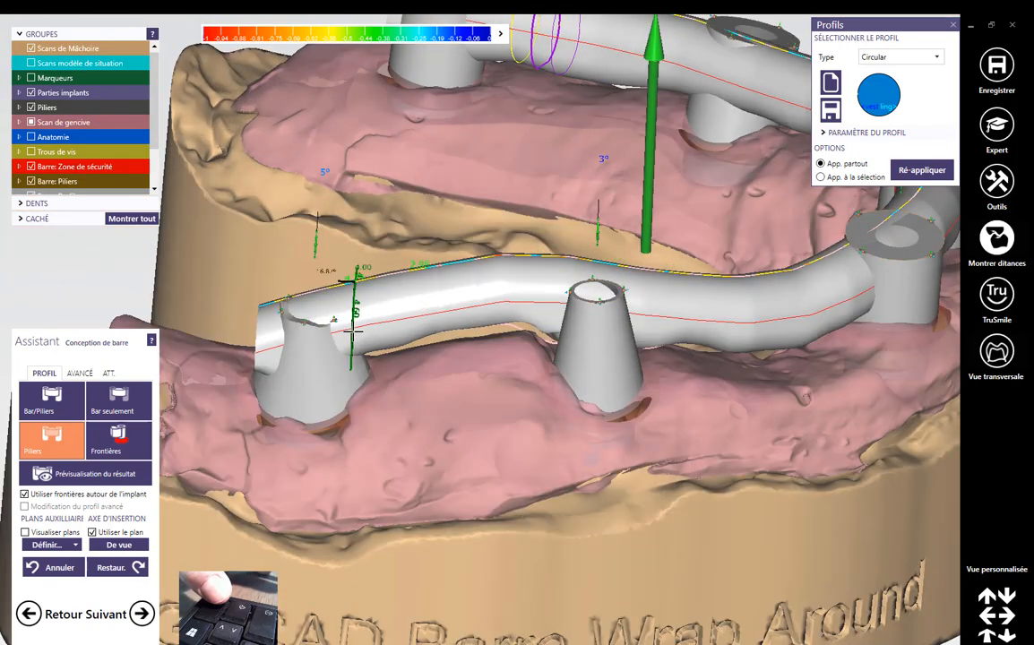
pyautogui.scroll(3, 578, 309)
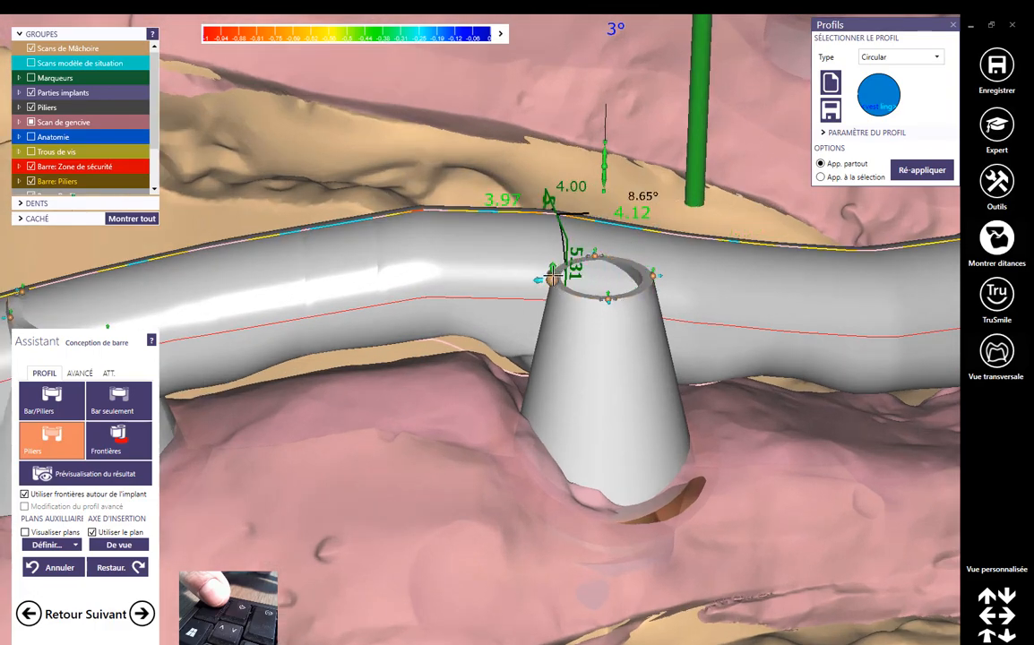
pyautogui.scroll(-3, 496, 300)
pyautogui.moveTo(496, 300); pyautogui.dragTo(511, 381, button='right')
pyautogui.moveTo(510, 379); pyautogui.dragTo(517, 357)
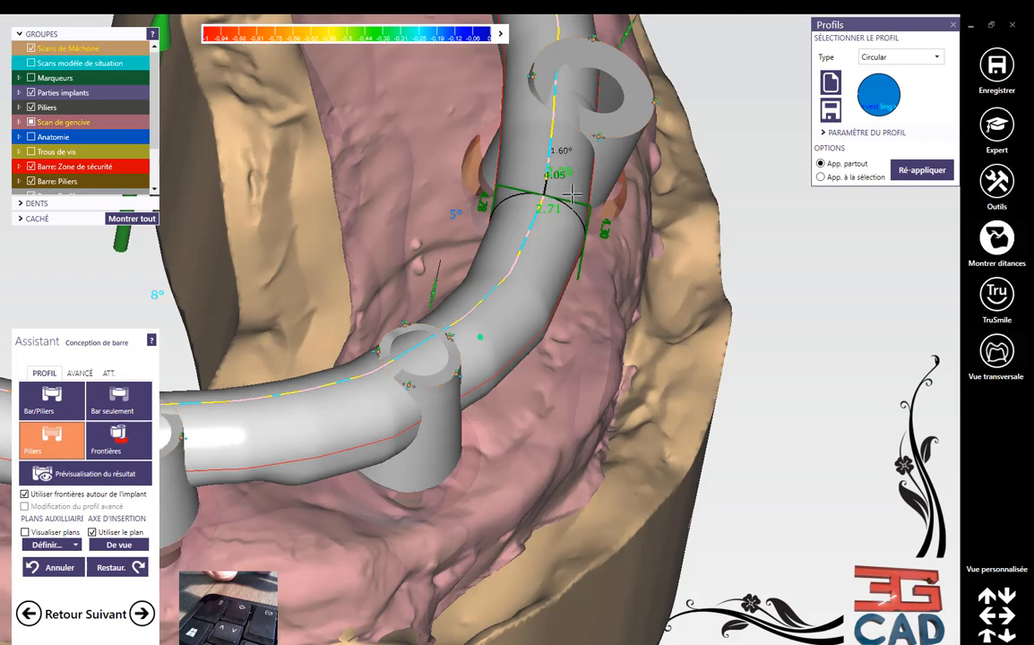
# - Narrow the upper rim of the right middle pillar toward the bar
pyautogui.moveTo(571, 194); pyautogui.dragTo(502, 269, button='right')
pyautogui.scroll(4, 575, 240)
pyautogui.moveTo(611, 268); pyautogui.dragTo(581, 264)
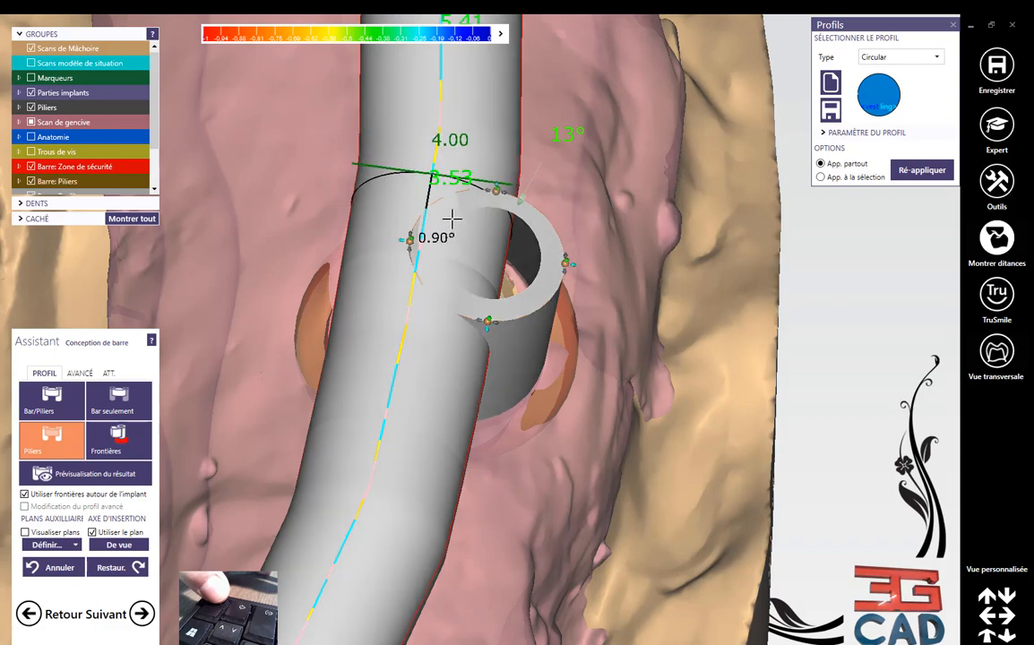
# - Narrow the upper rim of the right rear pillar at the end of the bar
pyautogui.scroll(-3, 448, 226)
pyautogui.moveTo(436, 146); pyautogui.dragTo(428, 381, button='right')
pyautogui.scroll(4, 425, 372)
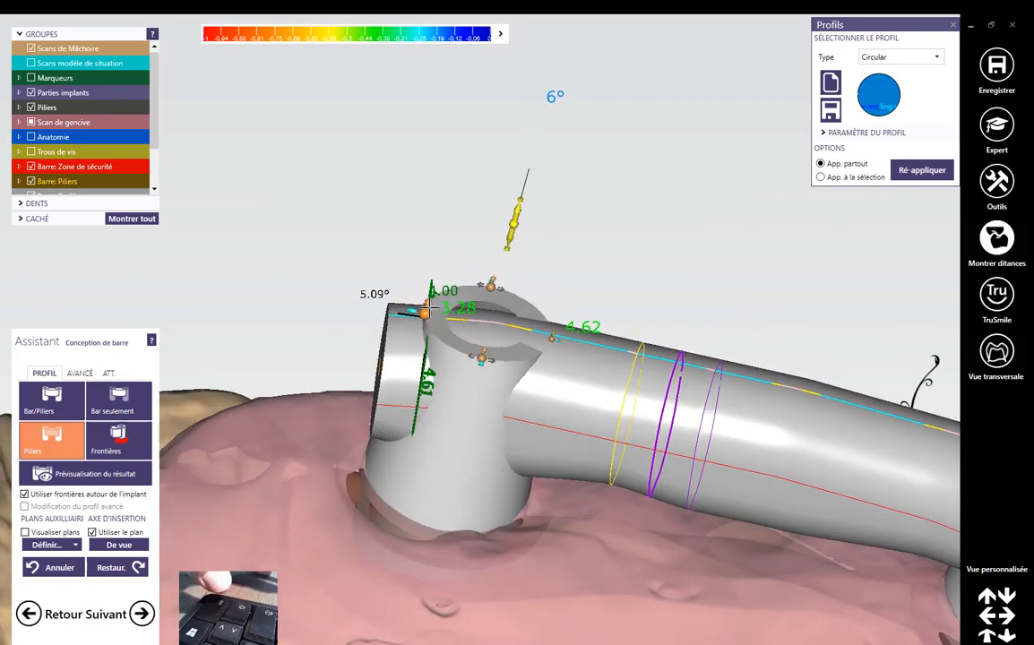
pyautogui.moveTo(429, 315); pyautogui.dragTo(484, 365, button='right')
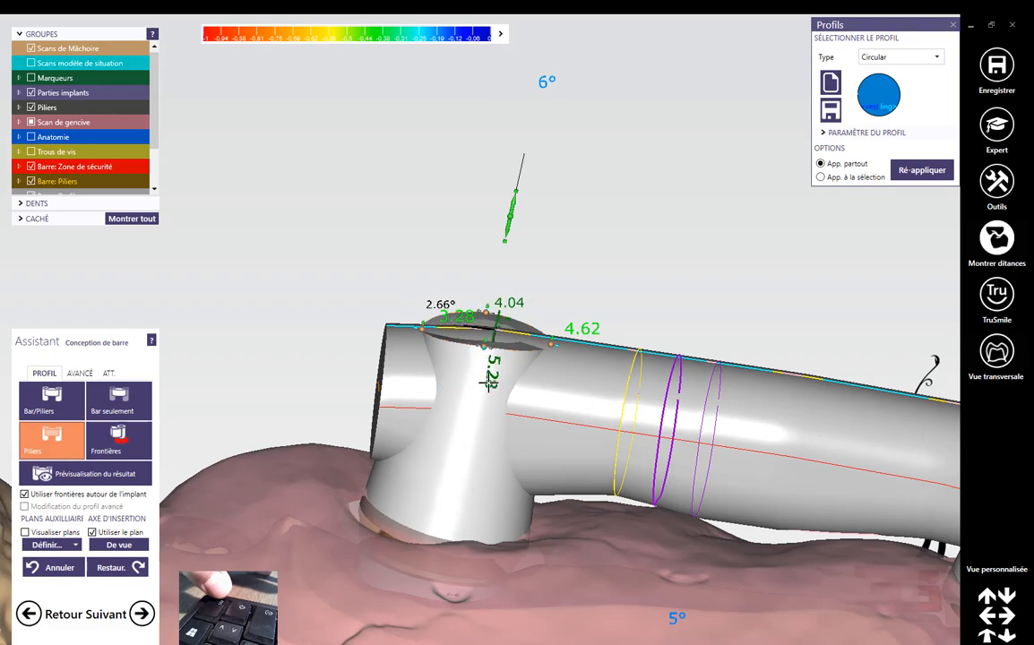
# - Add a ring of control points around the base of the right rear pillar, just above the gingiva
pyautogui.scroll(-4, 466, 448)
pyautogui.moveTo(463, 479); pyautogui.dragTo(750, 231, button='right')
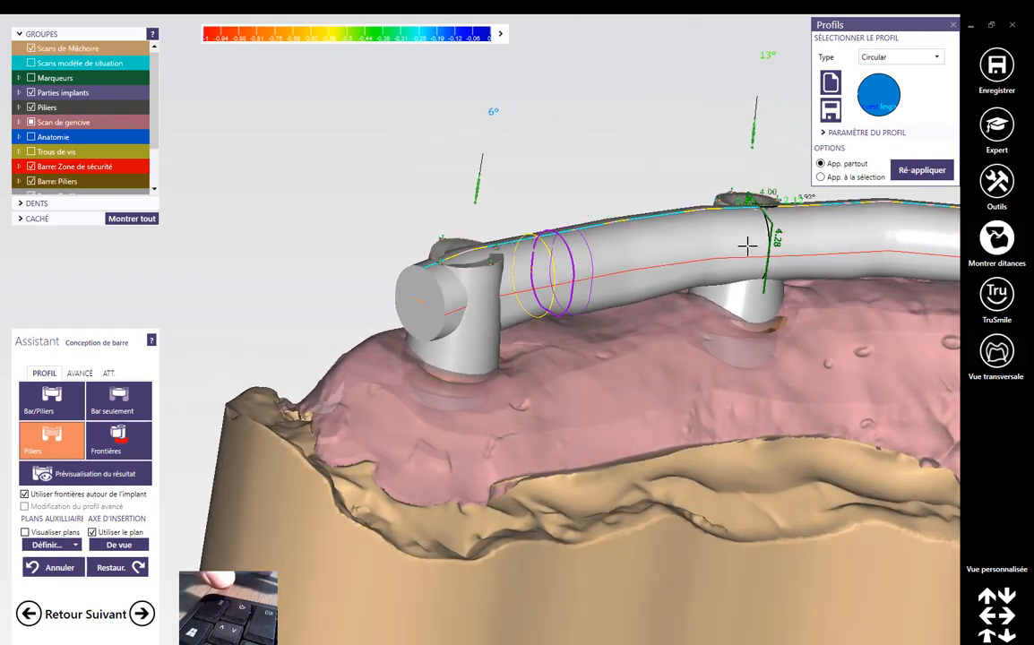
pyautogui.moveTo(464, 337); pyautogui.dragTo(584, 410, button='right')
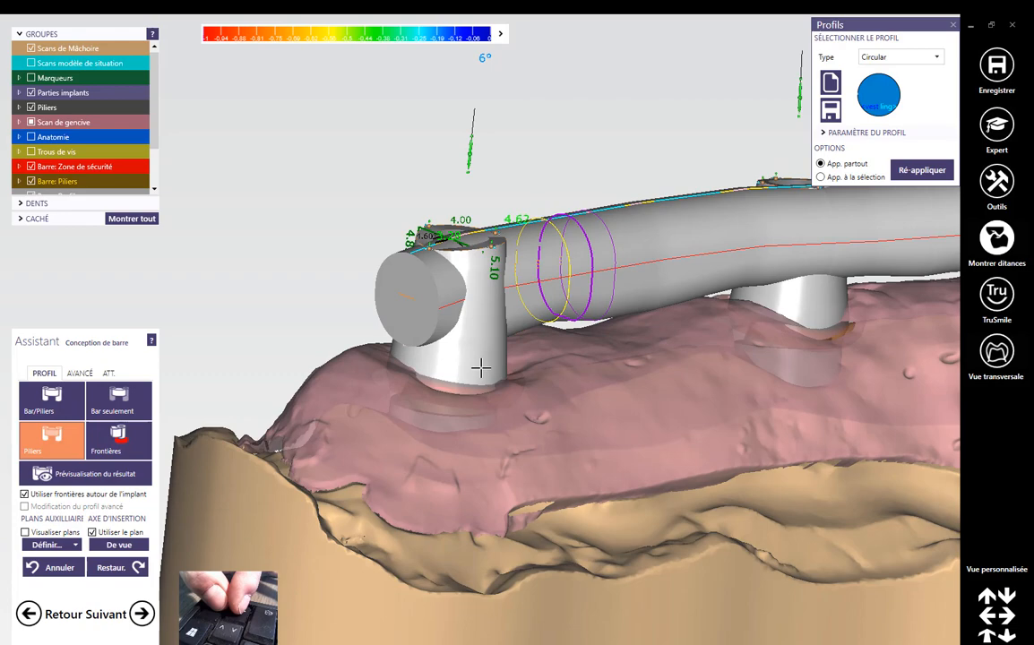
pyautogui.click(477, 373)
pyautogui.click(581, 402)
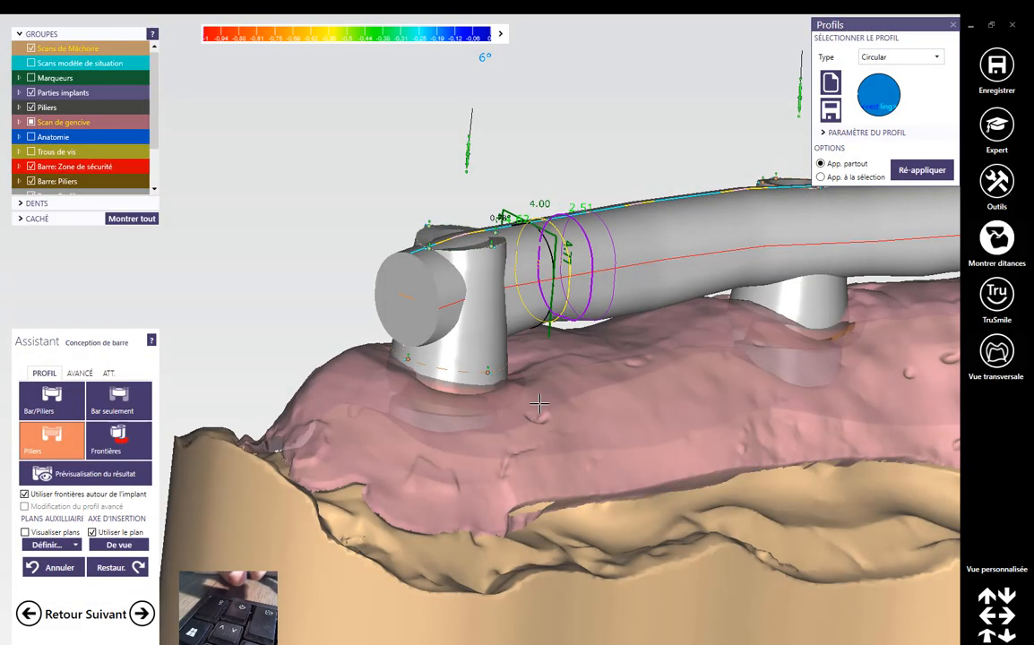
# - Widen the base of the right rear pillar along the gingiva with its lower control points
pyautogui.scroll(5, 506, 385)
pyautogui.moveTo(498, 360); pyautogui.dragTo(508, 362)
pyautogui.moveTo(369, 396); pyautogui.dragTo(259, 386, button='right')
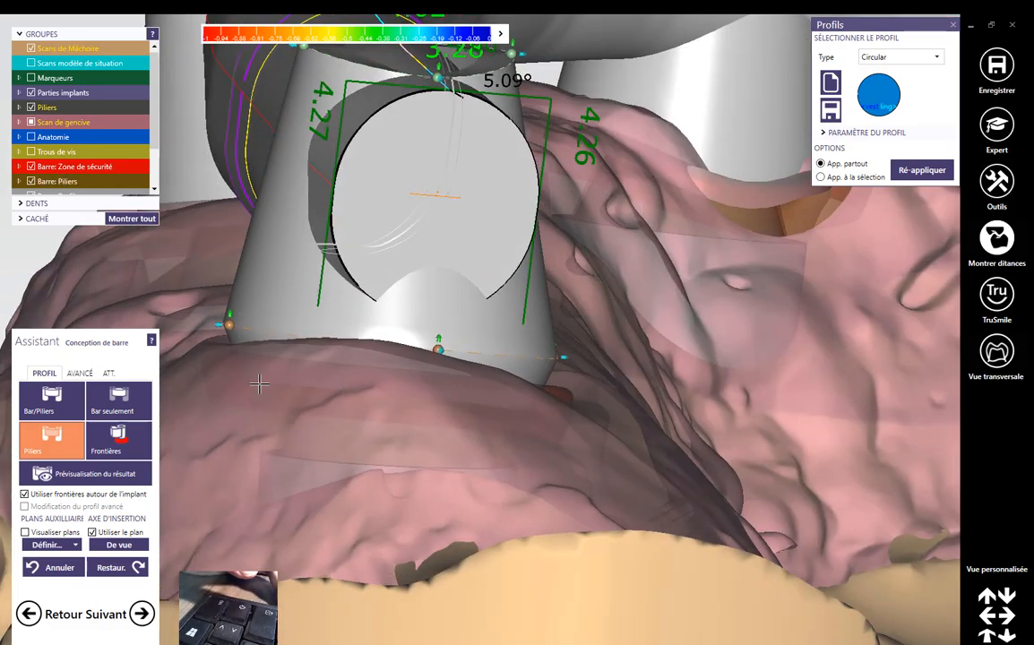
pyautogui.moveTo(248, 324); pyautogui.dragTo(324, 337, button='right')
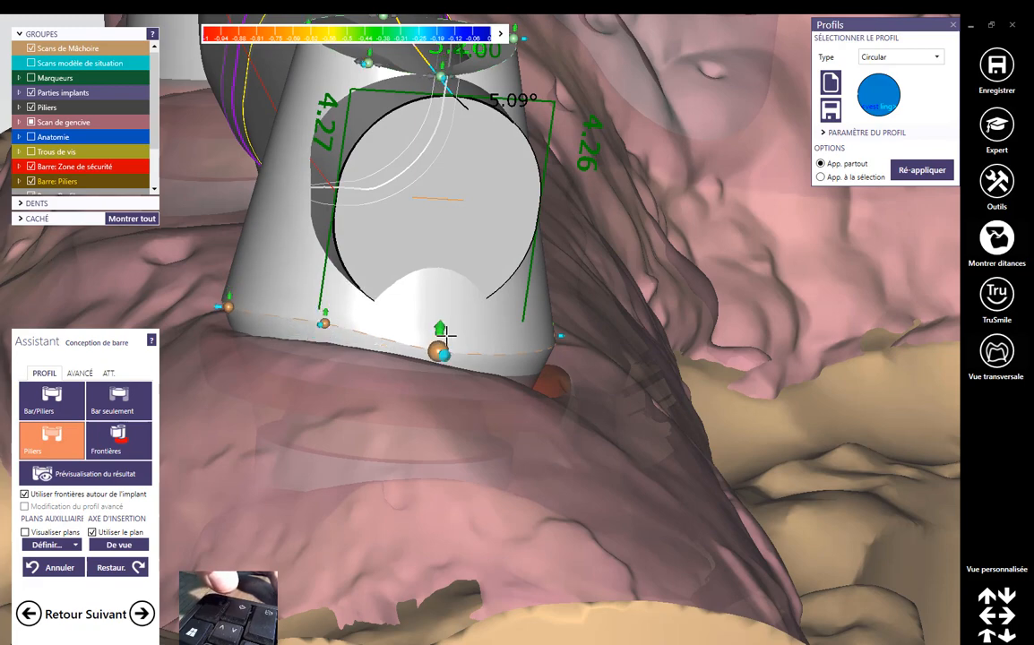
pyautogui.scroll(-8, 400, 341)
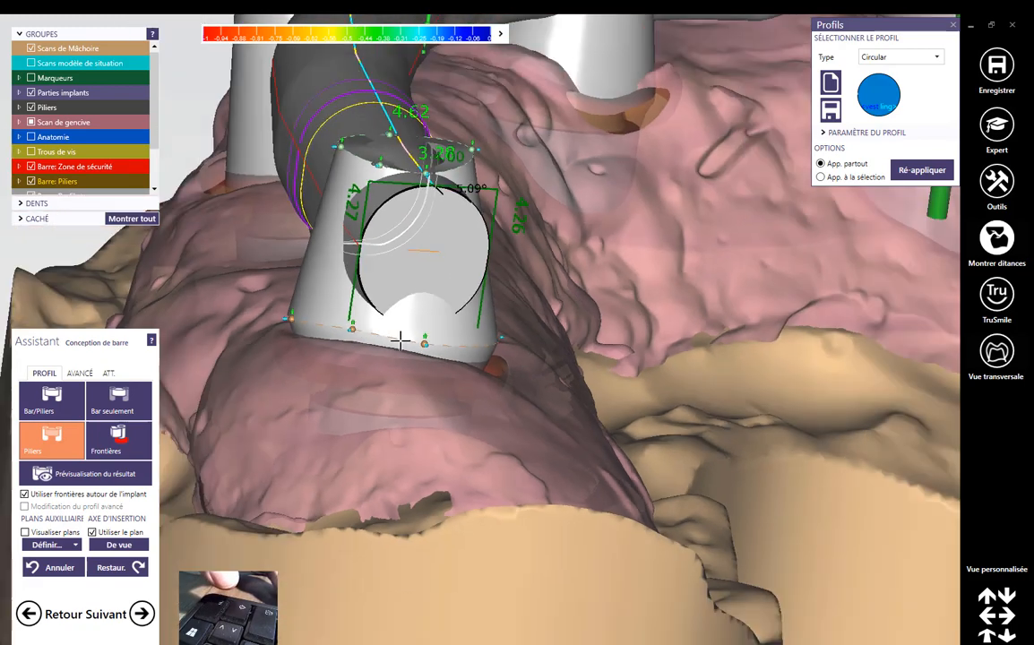
pyautogui.moveTo(536, 361); pyautogui.dragTo(462, 345, button='right')
pyautogui.scroll(4, 568, 236)
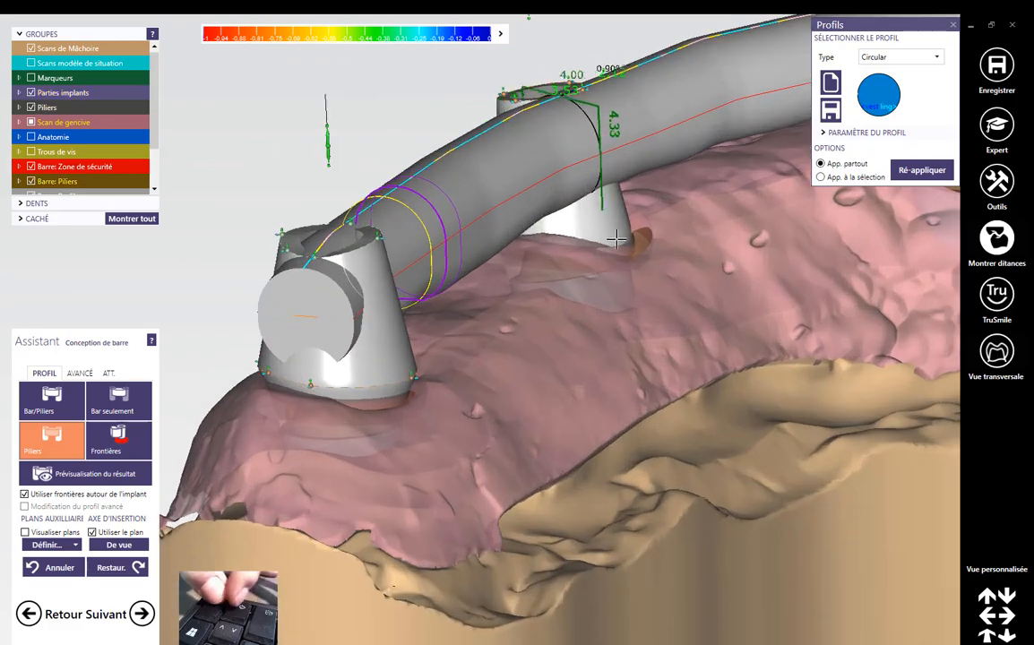
# - Add a ring of control points around the base of the right middle pillar and pull the base outward along the gingiva
pyautogui.click(609, 236)
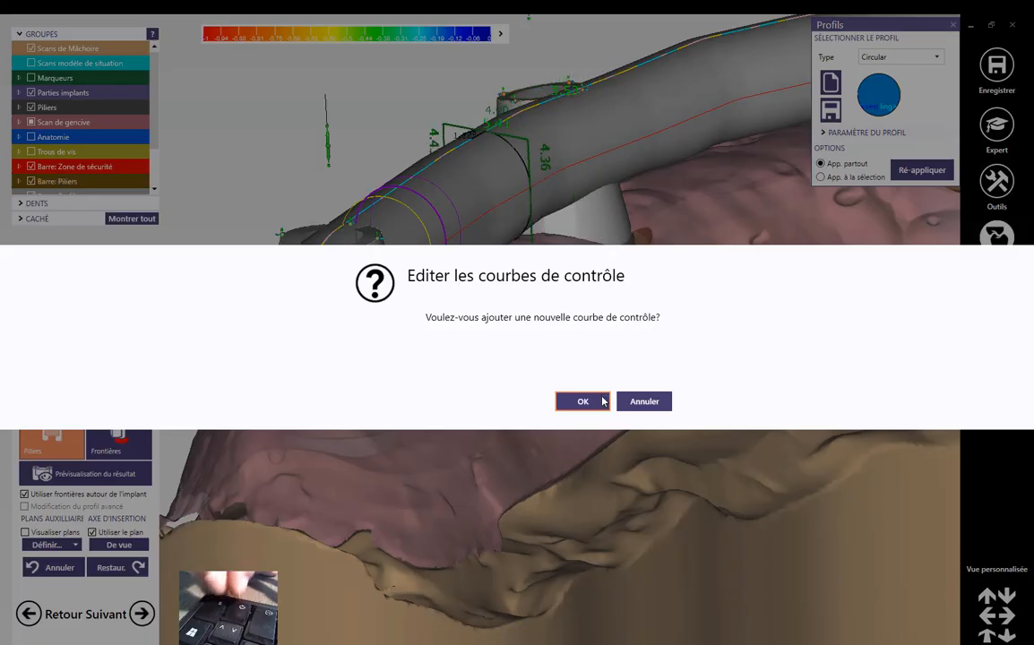
pyautogui.click(582, 402)
pyautogui.scroll(5, 627, 235)
pyautogui.moveTo(626, 234); pyautogui.dragTo(640, 234)
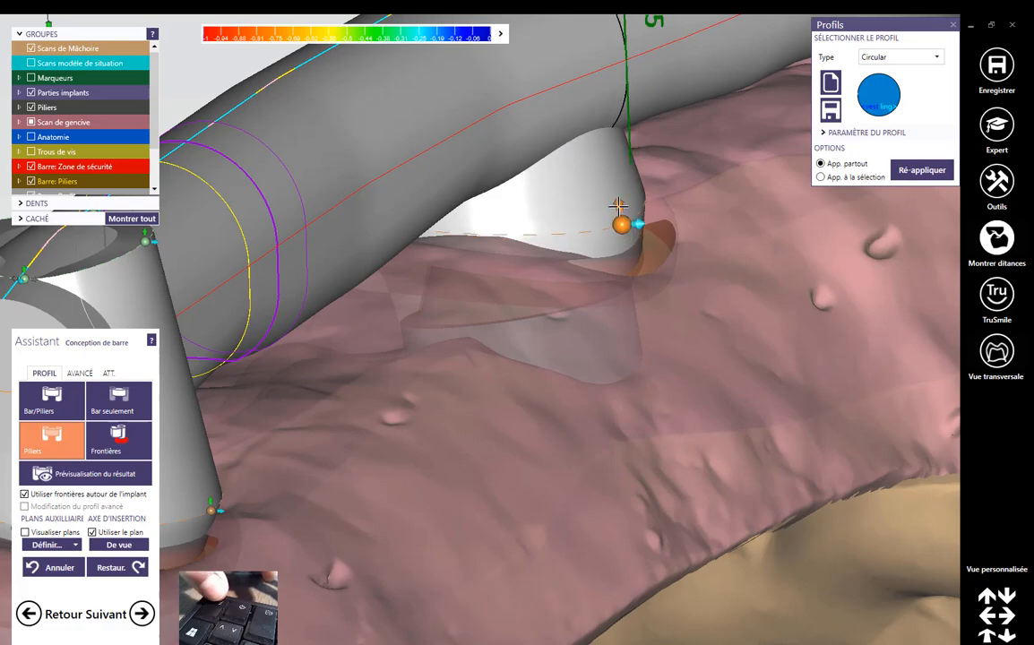
pyautogui.scroll(-5, 606, 263)
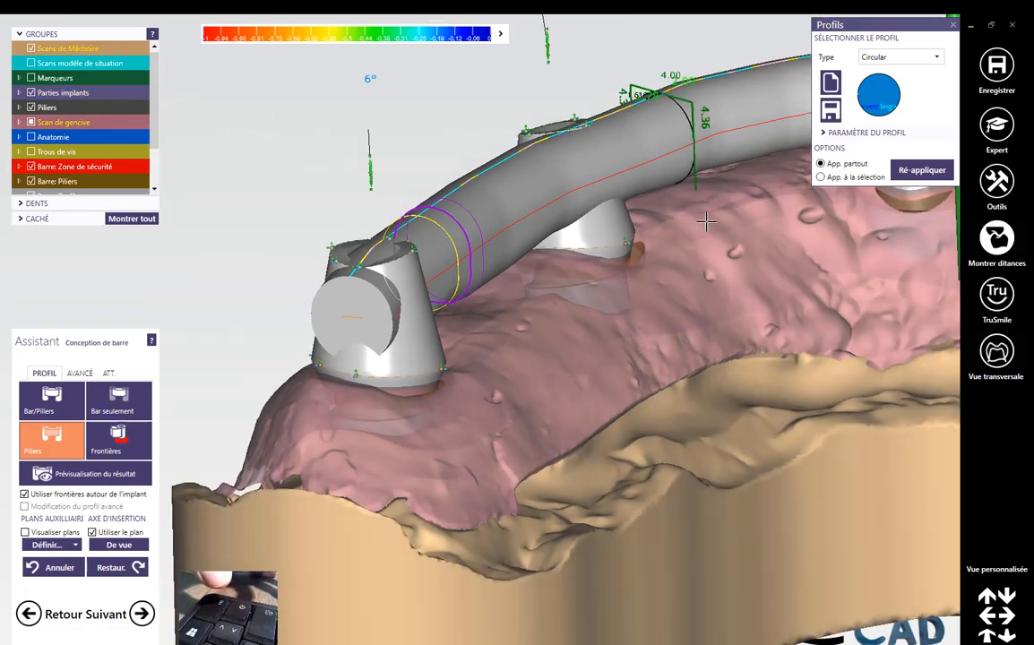
# - Add a control curve around the base of the right front pillar and reshape the base to follow the gingiva
pyautogui.moveTo(706, 224); pyautogui.dragTo(563, 279, button='right')
pyautogui.moveTo(663, 257); pyautogui.dragTo(618, 403, button='right')
pyautogui.keyDown('ctrl'); pyautogui.keyDown('shift'); pyautogui.click(505, 370); pyautogui.keyUp('shift'); pyautogui.keyUp('ctrl')
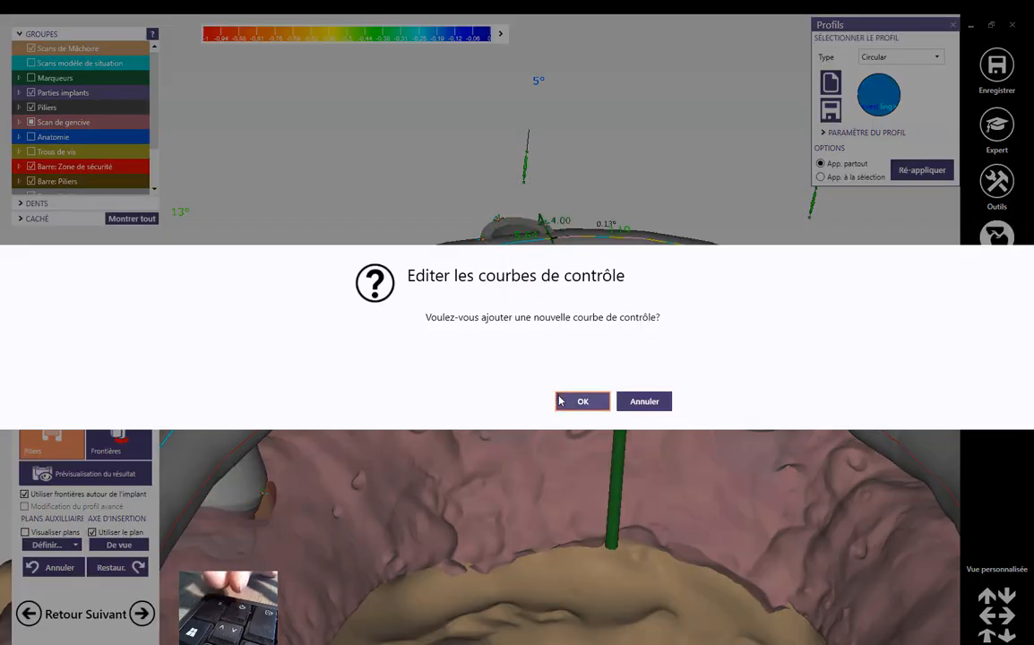
pyautogui.click(580, 401)
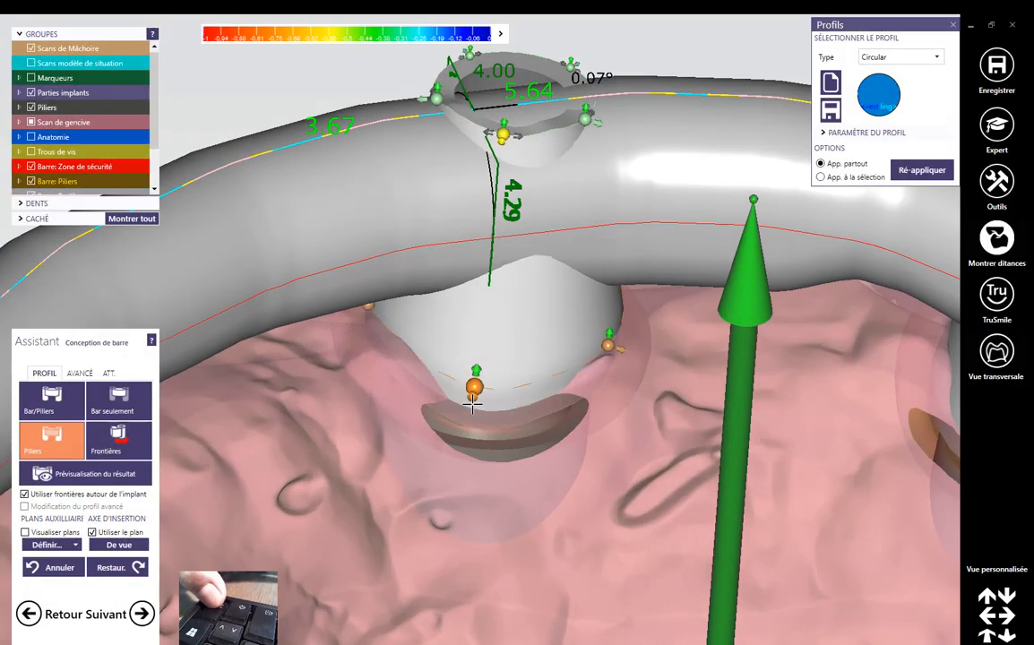
pyautogui.moveTo(472, 404); pyautogui.dragTo(471, 403)
pyautogui.moveTo(619, 356); pyautogui.dragTo(621, 335)
pyautogui.moveTo(494, 340); pyautogui.dragTo(464, 316, button='right')
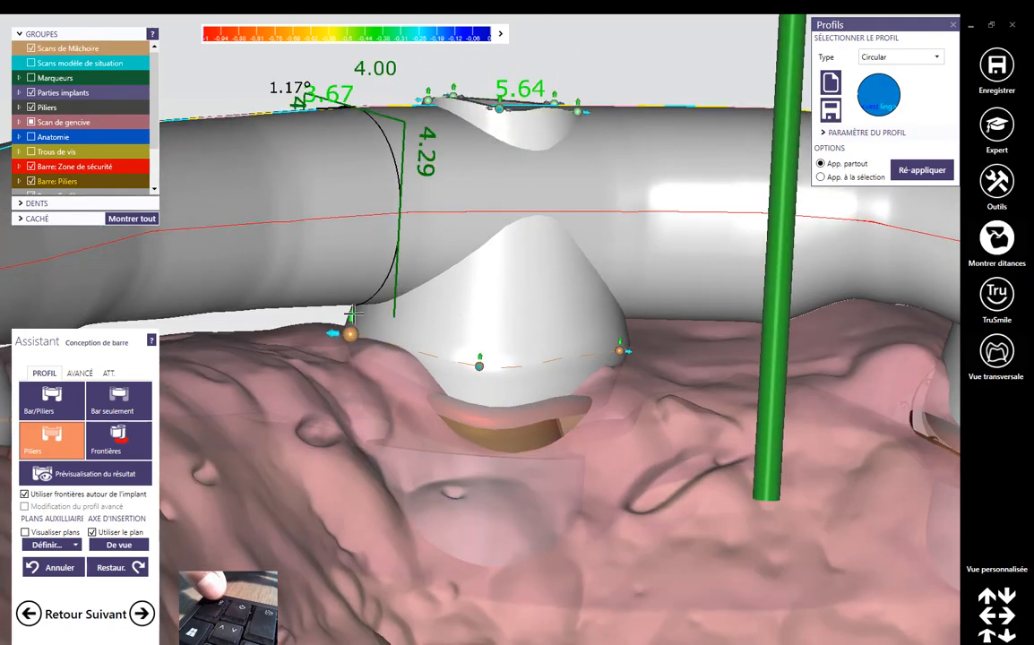
pyautogui.moveTo(347, 360); pyautogui.dragTo(338, 371, button='right')
pyautogui.scroll(-5, 271, 334)
# - Add a control curve around the base of the left front pillar and widen the base just above the gingiva
pyautogui.moveTo(204, 296); pyautogui.dragTo(296, 411, button='right')
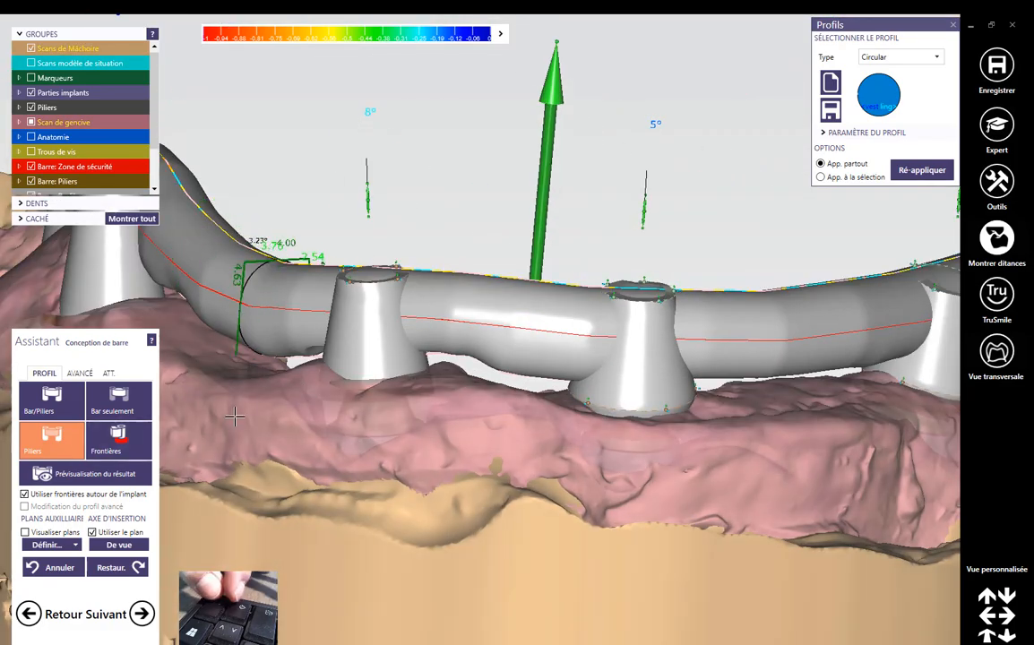
pyautogui.keyDown('ctrl'); pyautogui.click(358, 370); pyautogui.keyUp('ctrl')
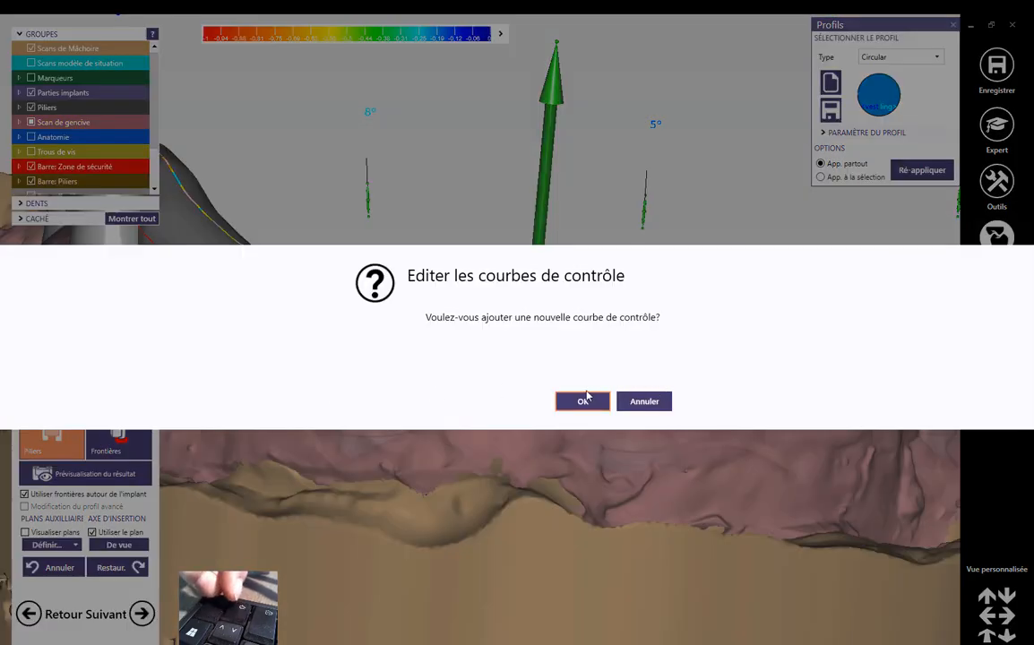
pyautogui.click(583, 400)
pyautogui.scroll(3, 378, 383)
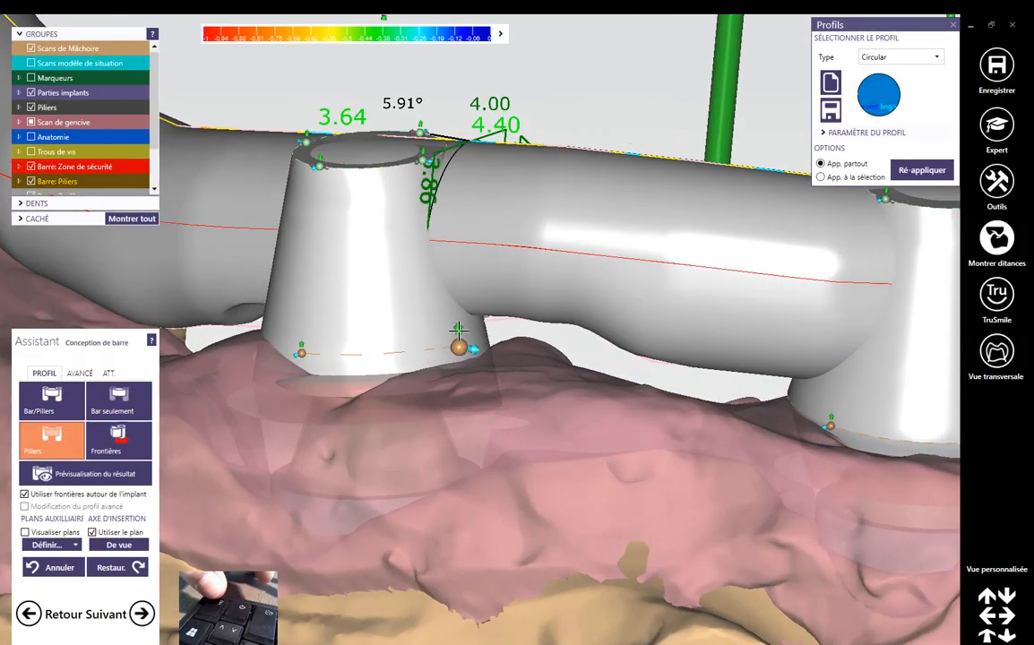
pyautogui.moveTo(494, 370); pyautogui.dragTo(493, 370, button='right')
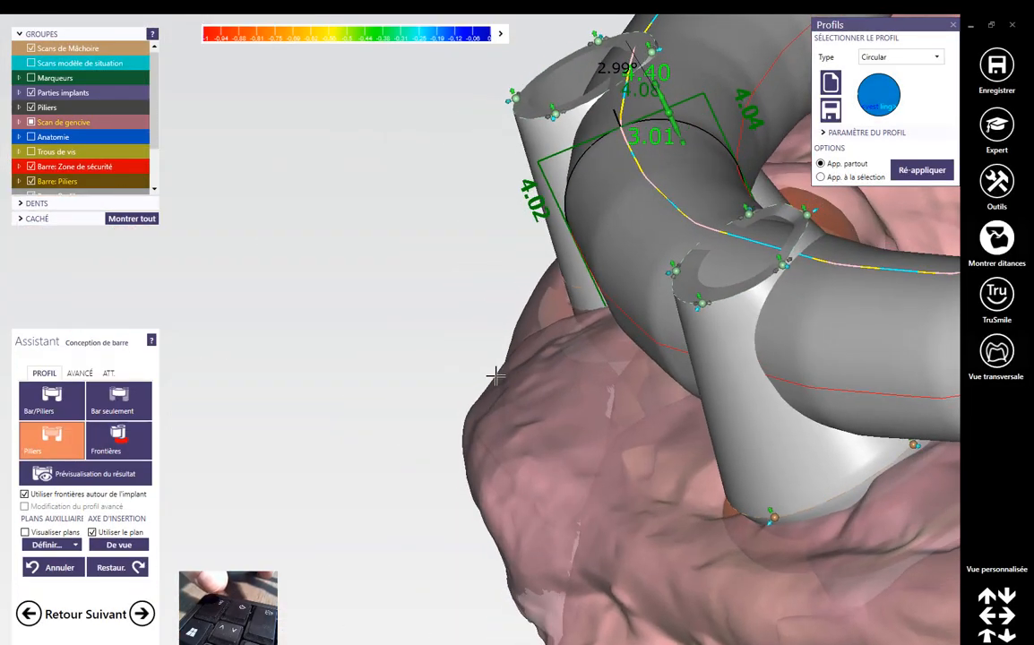
pyautogui.moveTo(735, 146); pyautogui.dragTo(616, 374, button='right')
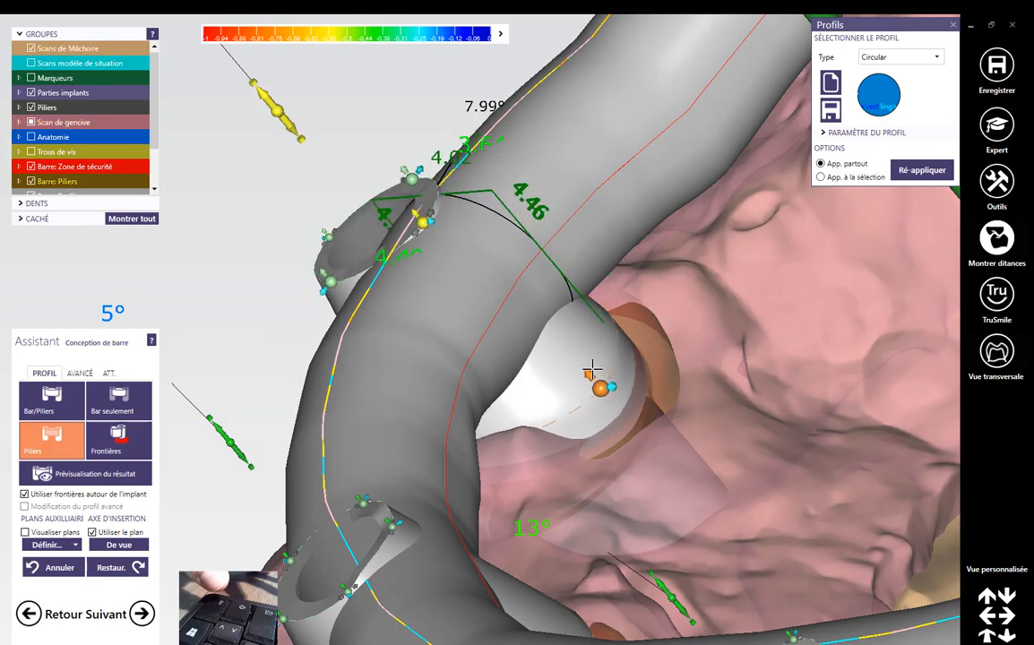
pyautogui.moveTo(540, 395); pyautogui.dragTo(545, 395, button='right')
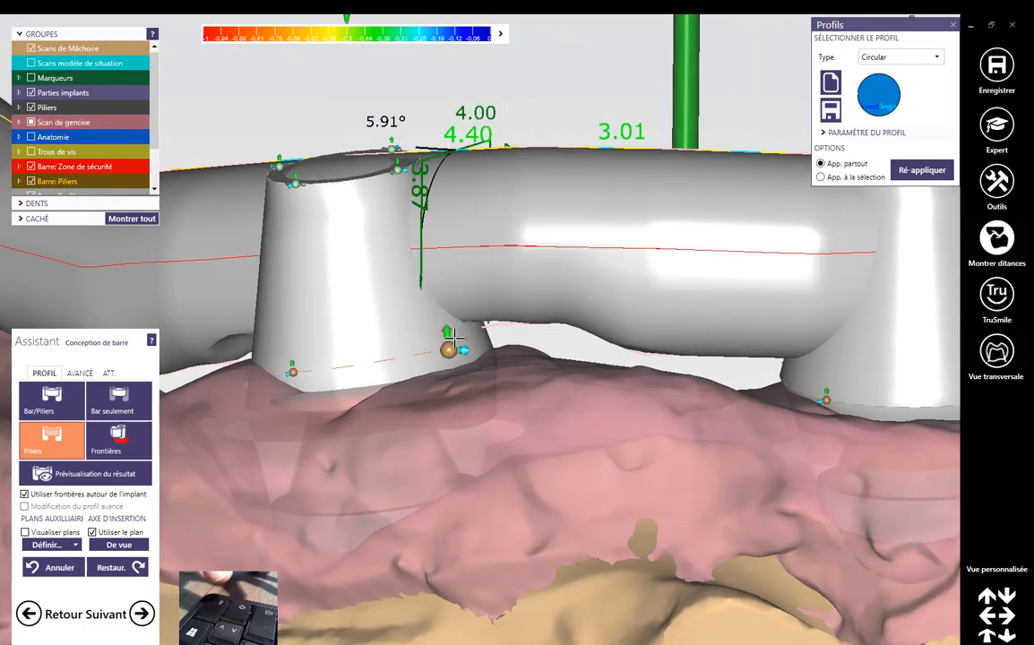
pyautogui.scroll(-4, 422, 409)
pyautogui.moveTo(422, 409); pyautogui.dragTo(412, 395, button='right')
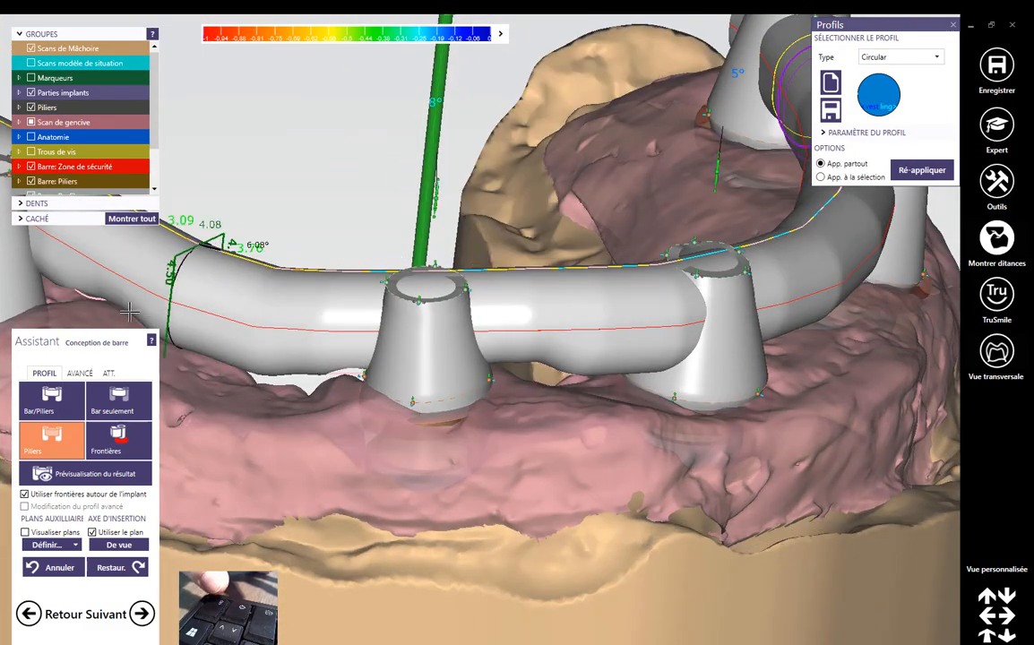
# - Compare the left middle pillar with the situation model scan by displaying the scan briefly and hiding it again
pyautogui.moveTo(38, 249); pyautogui.dragTo(457, 297, button='middle')
pyautogui.moveTo(457, 296); pyautogui.dragTo(421, 305, button='right')
pyautogui.click(32, 64)
pyautogui.moveTo(428, 352); pyautogui.dragTo(208, 215, button='right')
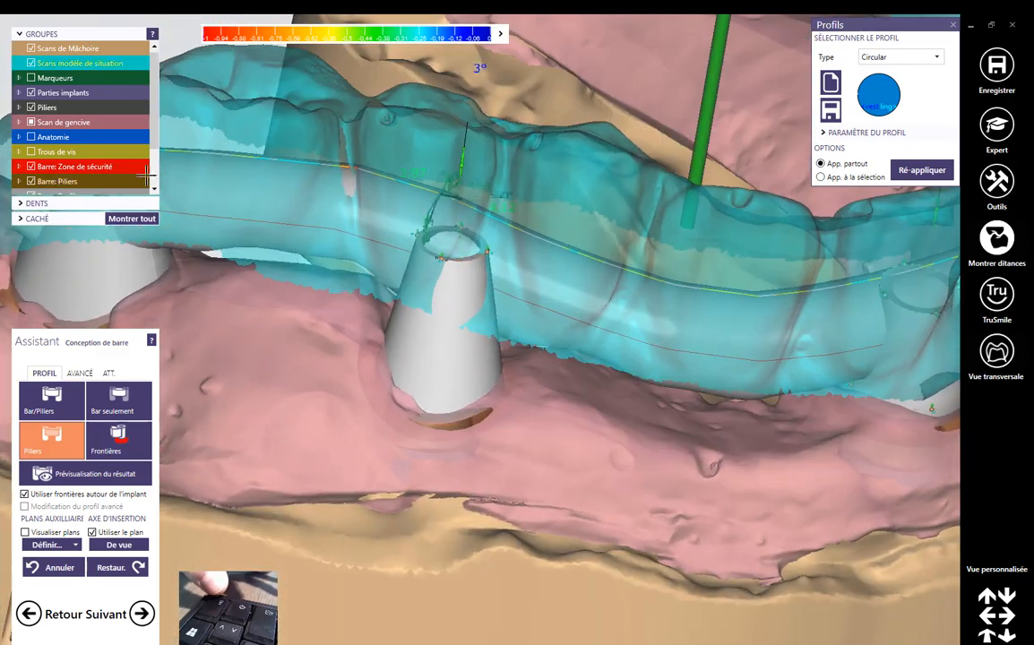
pyautogui.click(31, 64)
# - Add a control curve around the base of the left middle pillar and adjust its lower points to the gingiva contour
pyautogui.moveTo(341, 300); pyautogui.dragTo(446, 356, button='right')
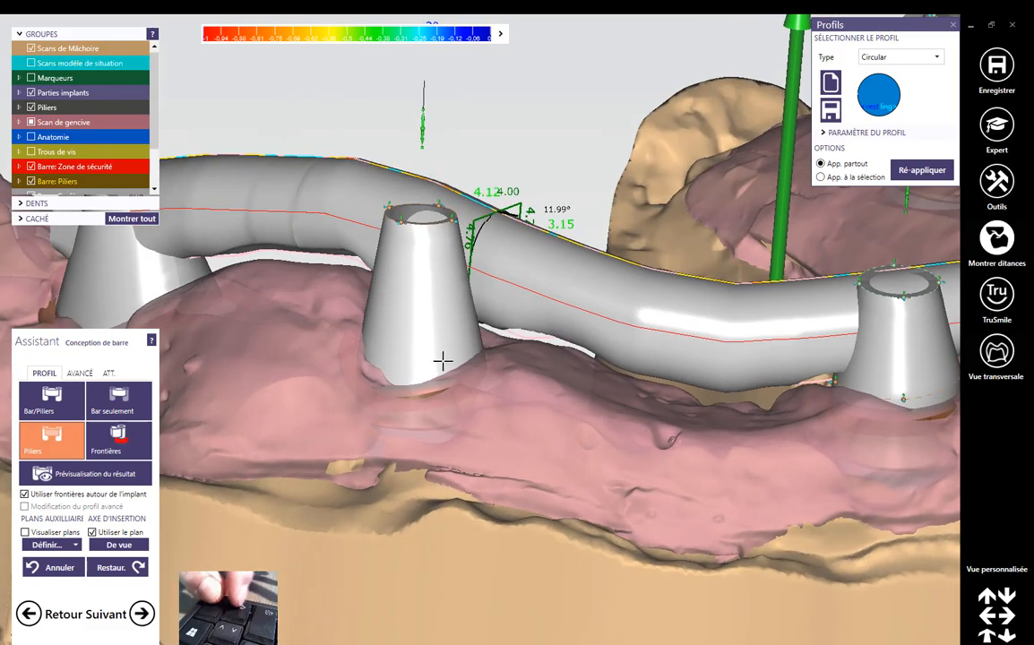
pyautogui.click(418, 362)
pyautogui.click(570, 401)
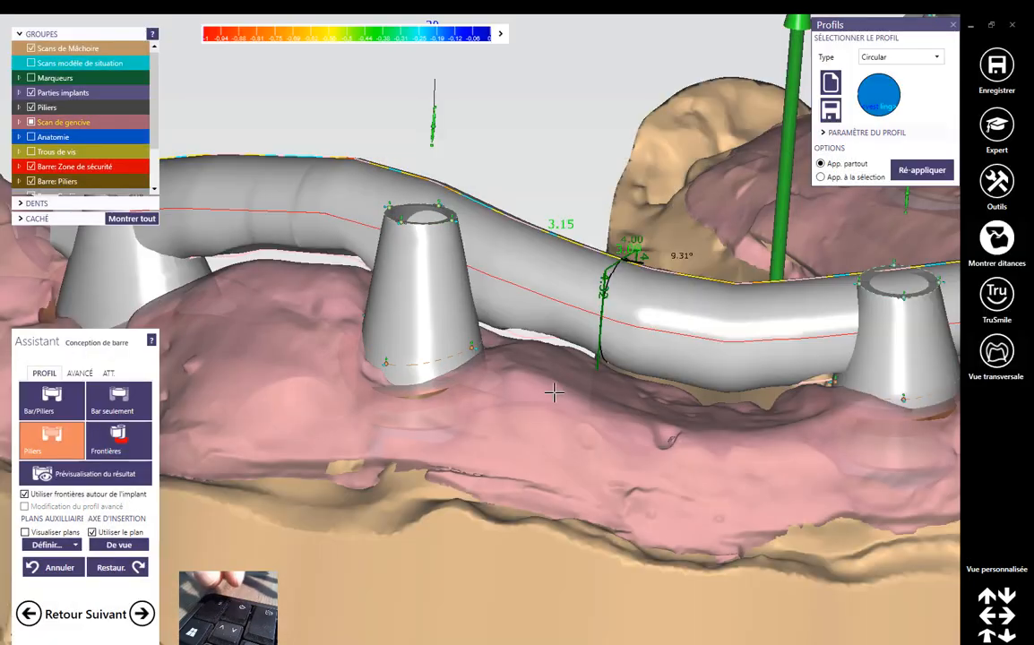
pyautogui.moveTo(485, 376); pyautogui.dragTo(474, 403, button='right')
pyautogui.scroll(4, 455, 368)
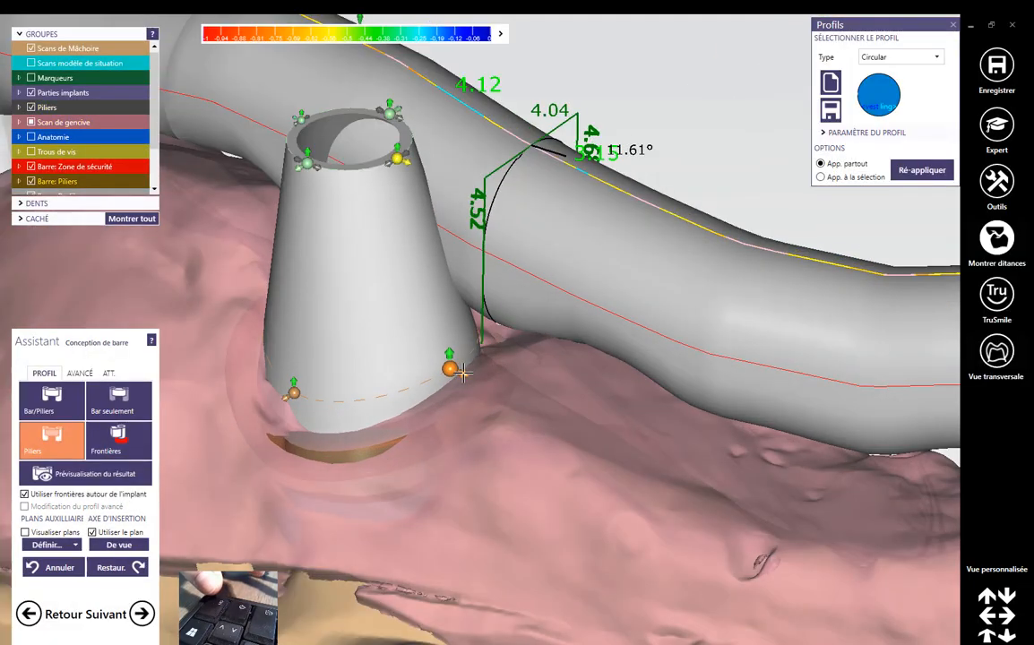
pyautogui.moveTo(358, 341); pyautogui.dragTo(399, 327, button='right')
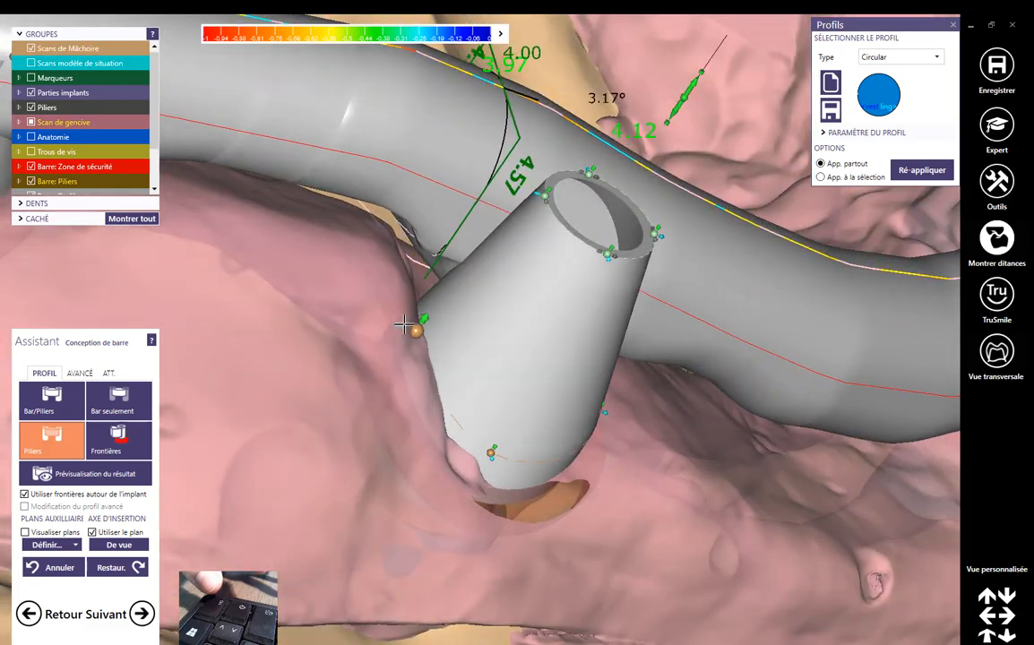
pyautogui.moveTo(450, 291); pyautogui.dragTo(383, 229, button='right')
pyautogui.moveTo(419, 137); pyautogui.dragTo(417, 96)
pyautogui.moveTo(486, 182); pyautogui.dragTo(576, 191, button='right')
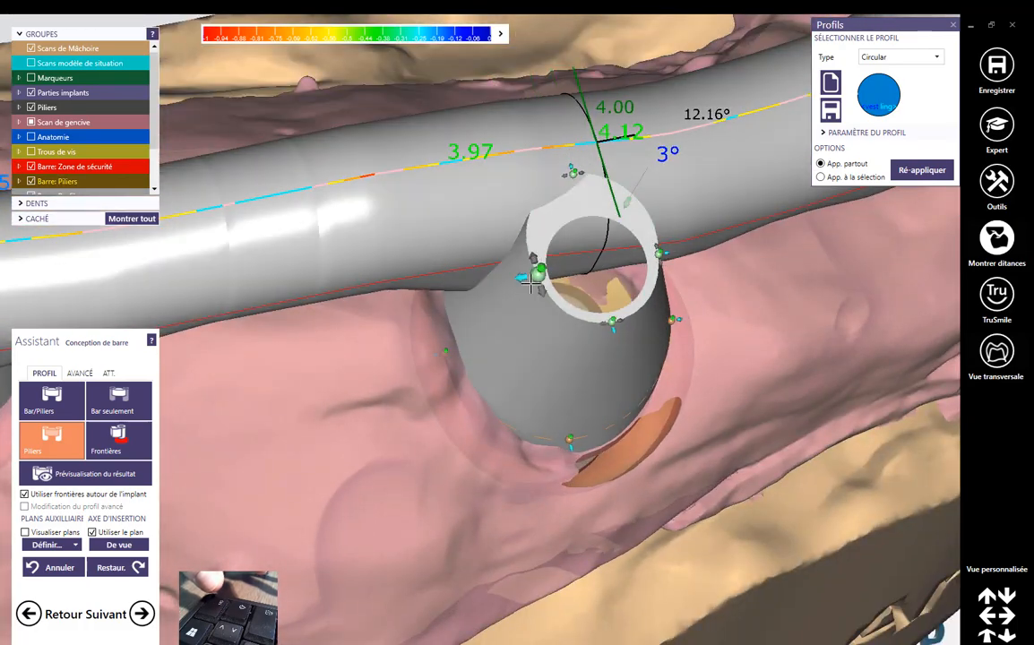
# - Add a control curve around the base of the left rear pillar at the bar's end and reshape the base along the gingiva
pyautogui.scroll(-5, 672, 250)
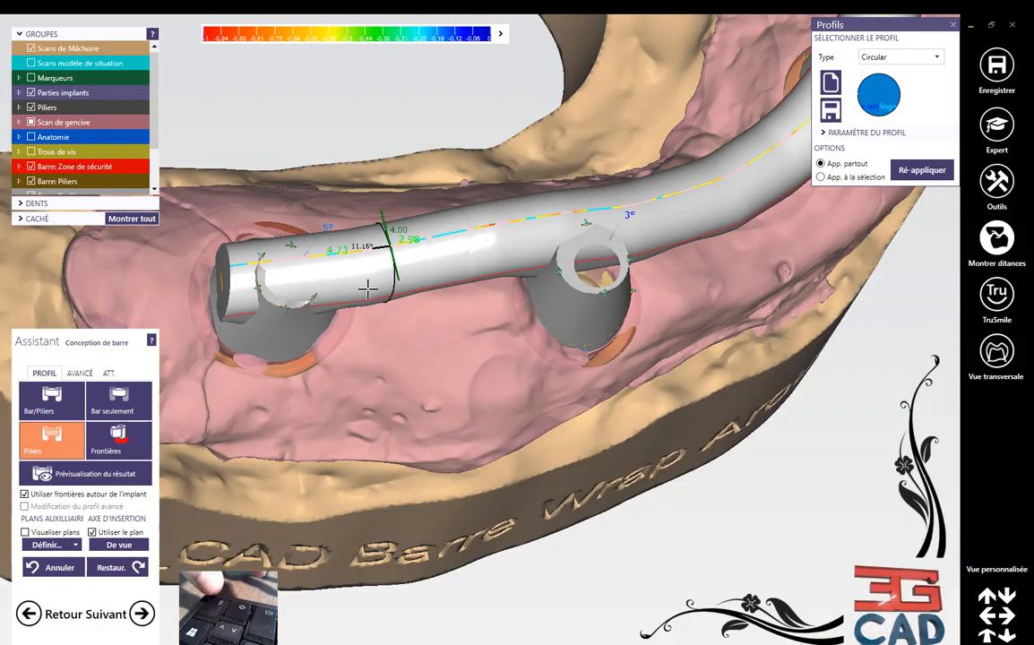
pyautogui.moveTo(369, 288); pyautogui.dragTo(353, 327, button='right')
pyautogui.scroll(4, 354, 327)
pyautogui.scroll(-3, 353, 326)
pyautogui.click(429, 479)
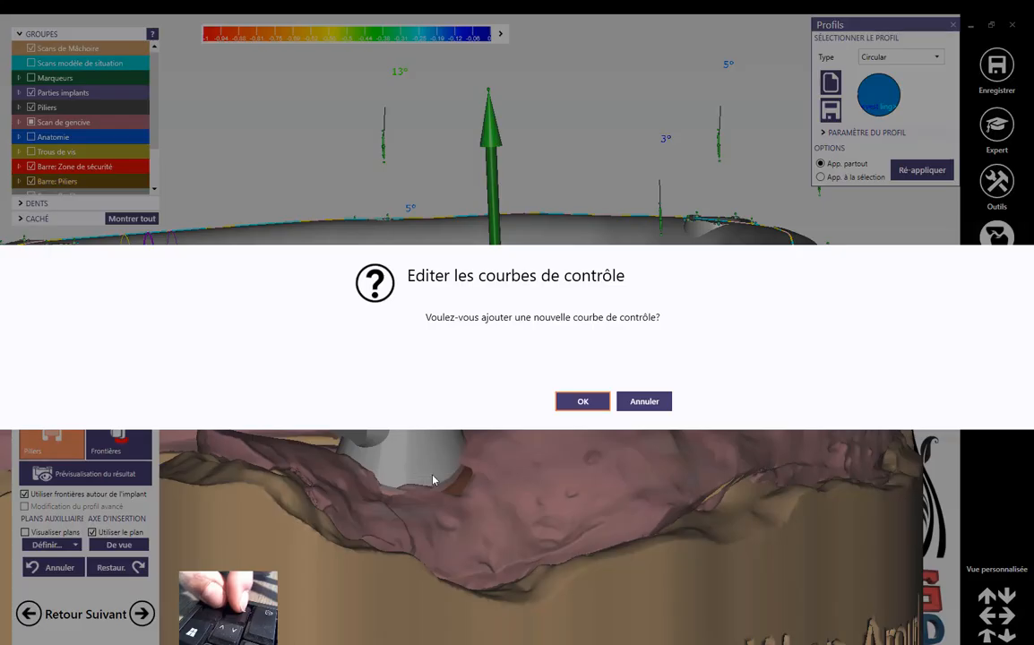
pyautogui.click(578, 402)
pyautogui.scroll(5, 480, 422)
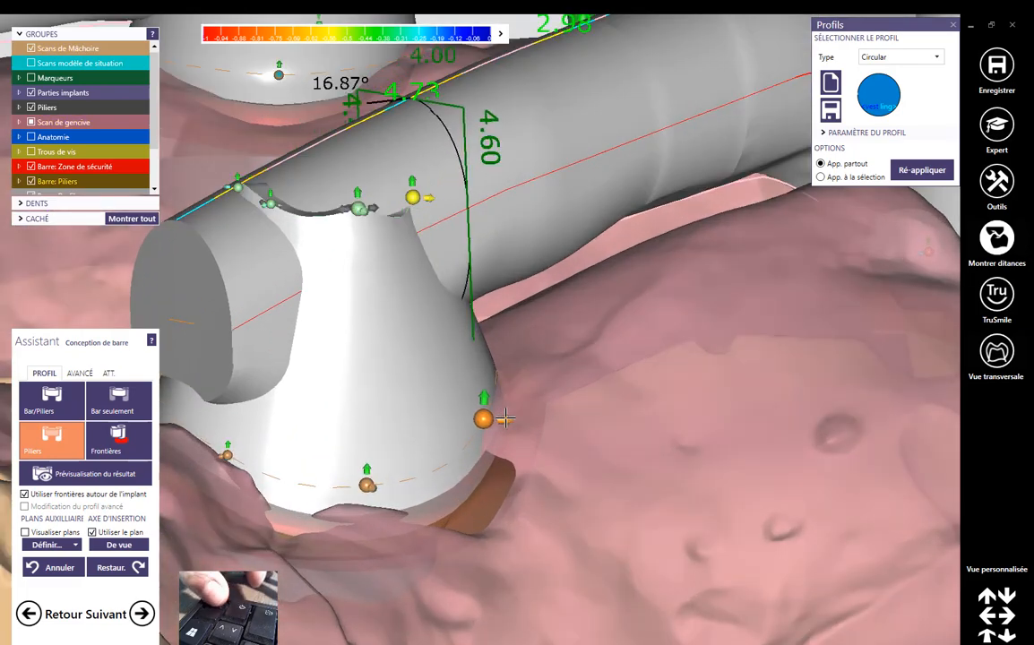
pyautogui.moveTo(511, 419); pyautogui.dragTo(374, 216)
pyautogui.scroll(-4, 365, 323)
pyautogui.moveTo(376, 404); pyautogui.dragTo(519, 412, button='right')
pyautogui.moveTo(475, 338); pyautogui.dragTo(337, 336, button='right')
pyautogui.scroll(-4, 339, 337)
# - Display the situation model scan and raise one side of the left middle pillar's upper rim into the teeth
pyautogui.moveTo(337, 433); pyautogui.dragTo(459, 354, button='right')
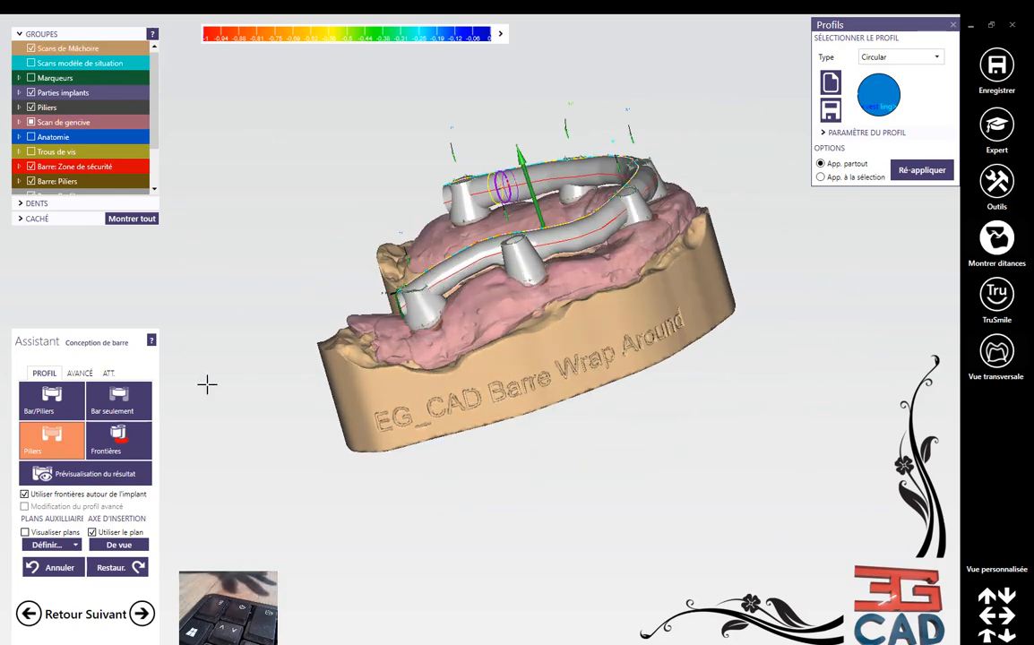
pyautogui.moveTo(470, 360); pyautogui.dragTo(407, 377, button='right')
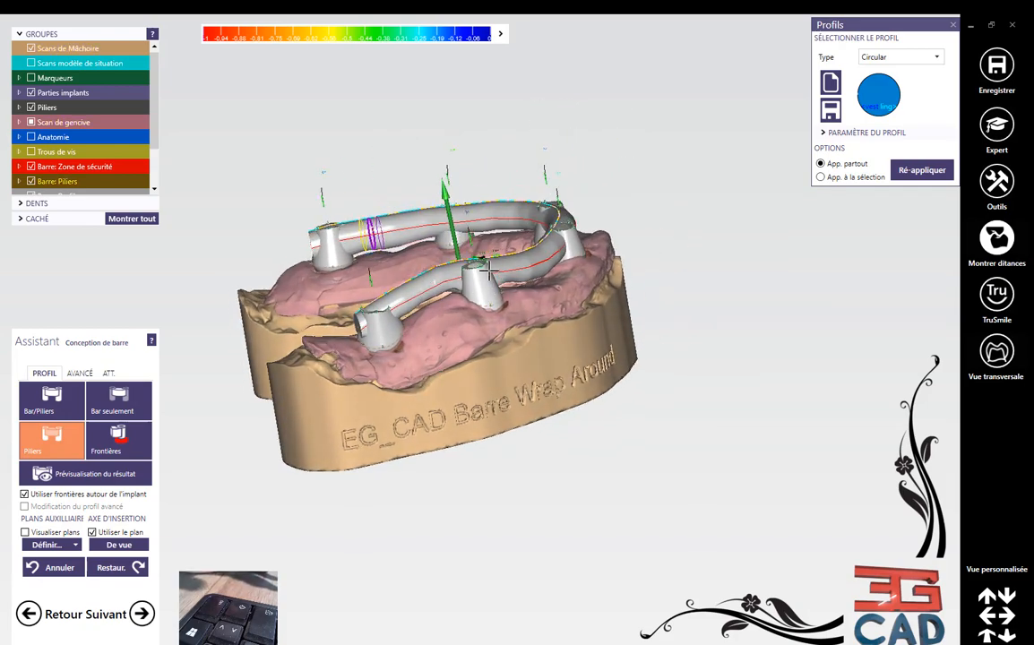
pyautogui.click(31, 63)
pyautogui.moveTo(504, 323); pyautogui.dragTo(354, 271, button='right')
pyautogui.scroll(6, 354, 271)
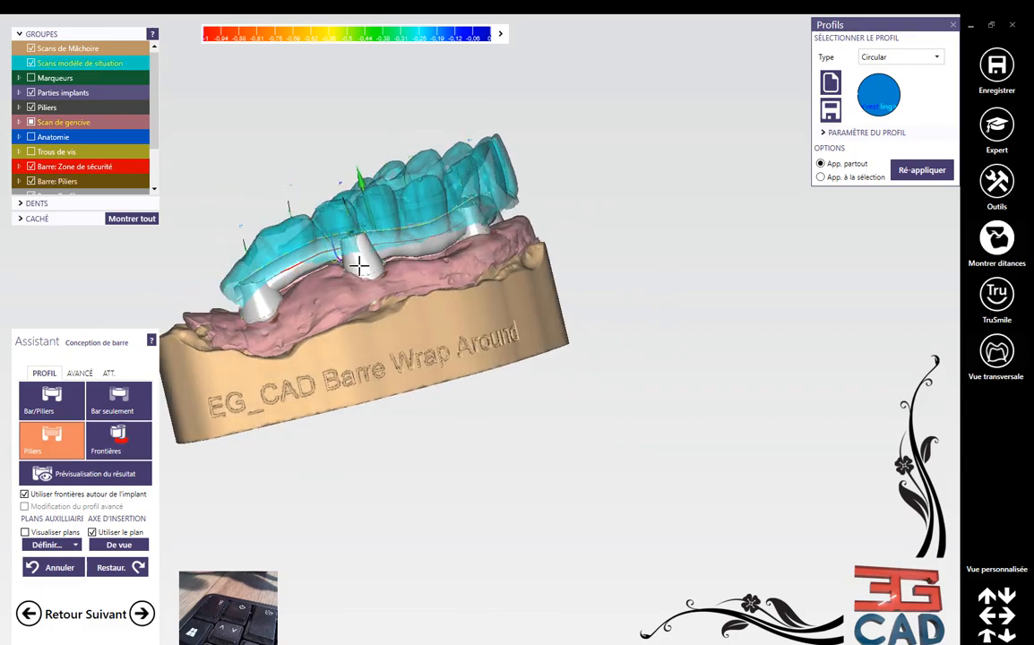
pyautogui.scroll(8, 344, 240)
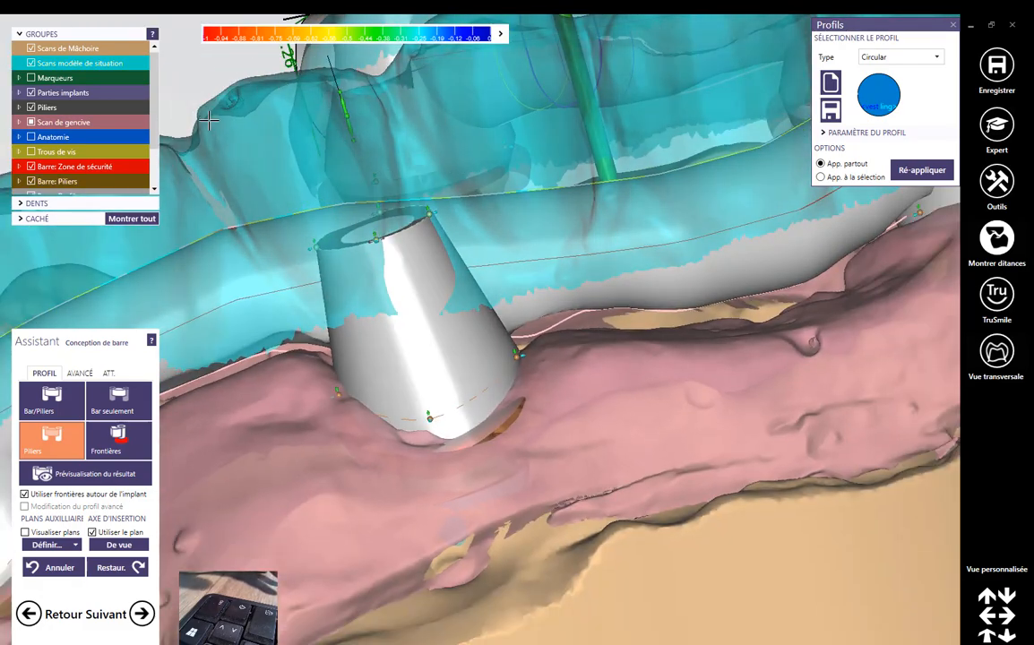
pyautogui.scroll(2, 313, 229)
pyautogui.scroll(2, 311, 233)
pyautogui.scroll(-10, 374, 209)
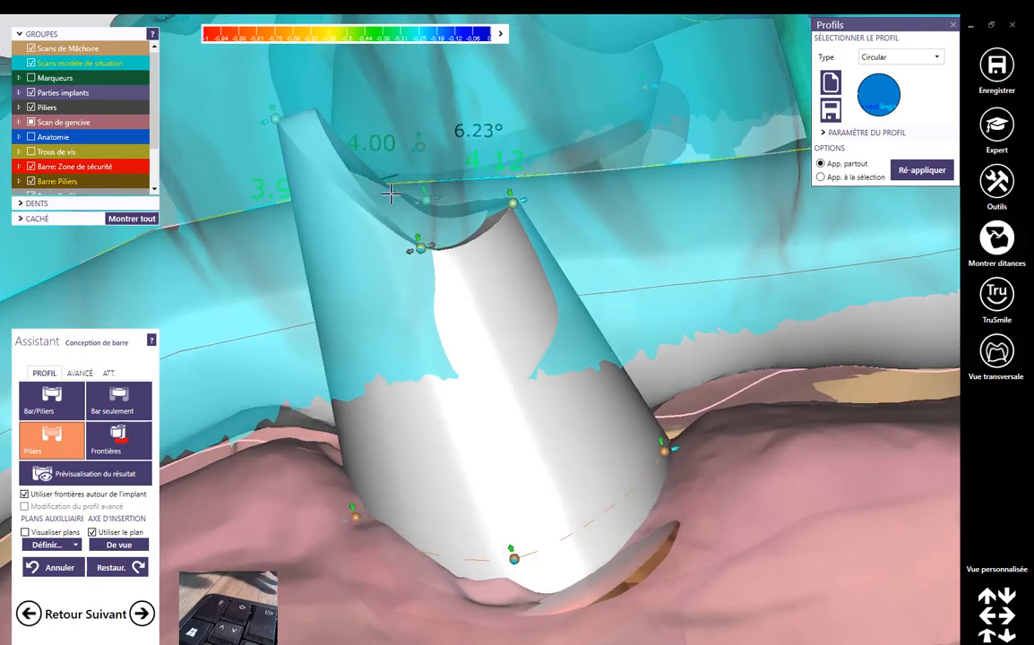
pyautogui.scroll(5, 374, 208)
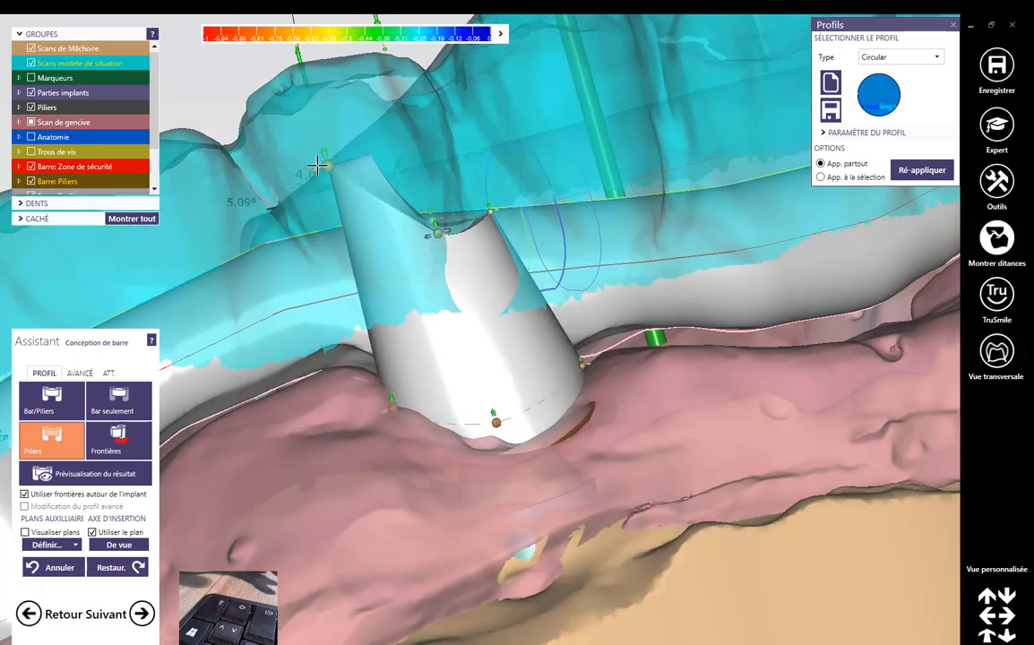
pyautogui.scroll(-5, 384, 231)
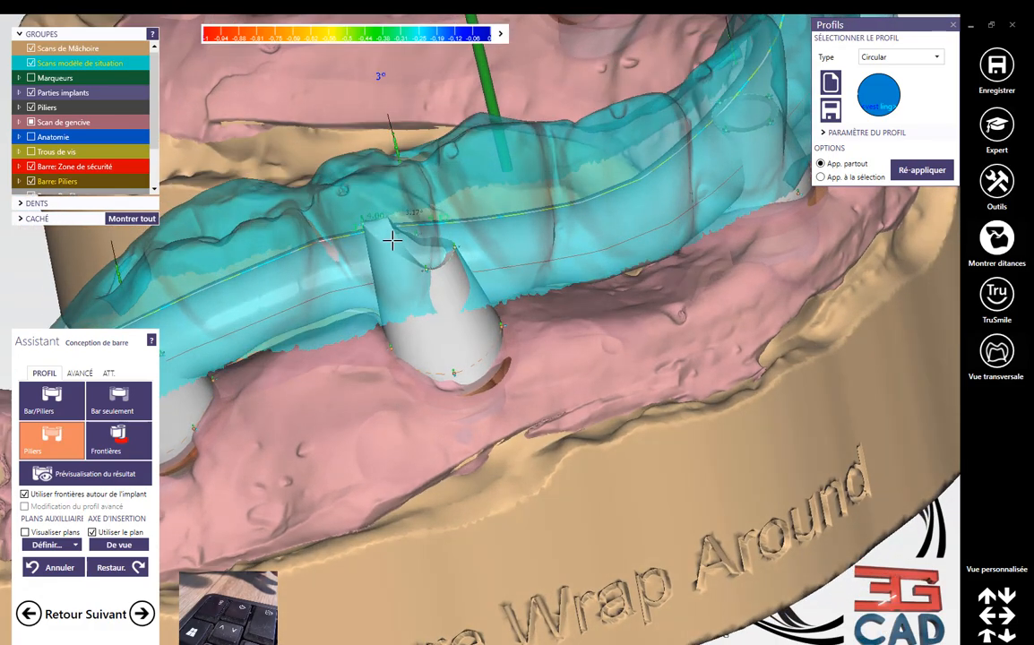
pyautogui.moveTo(416, 208); pyautogui.dragTo(429, 370, button='right')
pyautogui.scroll(3, 397, 333)
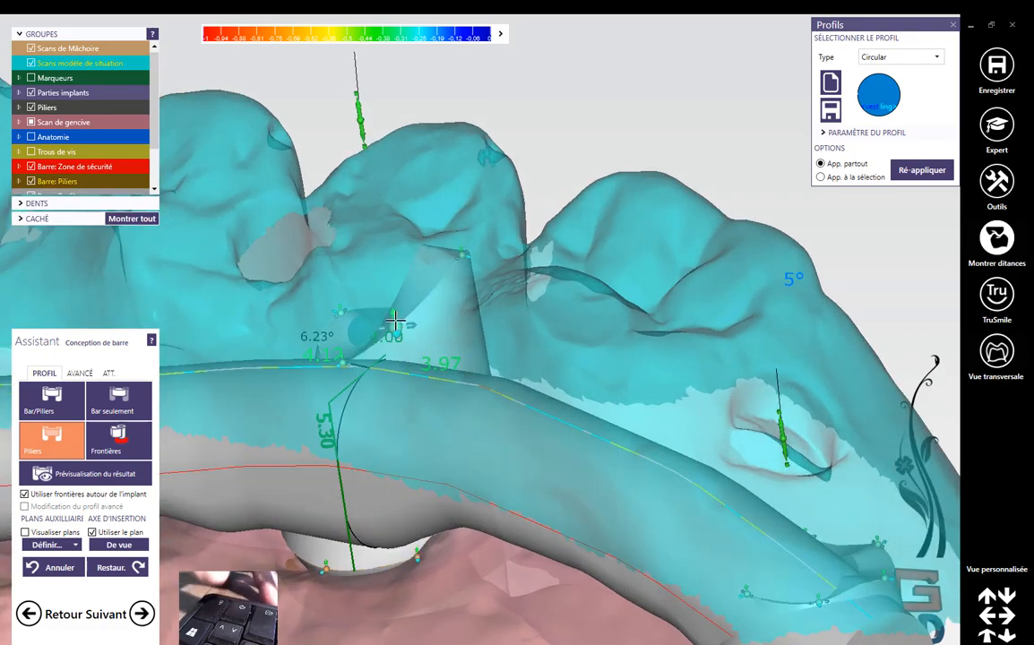
# - Raise one side of the right front pillar's upper rim inside the scanned tooth and level the rest near the bar
pyautogui.moveTo(378, 278); pyautogui.dragTo(419, 439, button='right')
pyautogui.moveTo(323, 332); pyautogui.dragTo(398, 362, button='right')
pyautogui.scroll(5, 411, 311)
pyautogui.moveTo(382, 312)
pyautogui.mouseDown(button='right')
pyautogui.moveTo(406, 342)
pyautogui.moveTo(372, 296)
pyautogui.mouseUp(button='right')
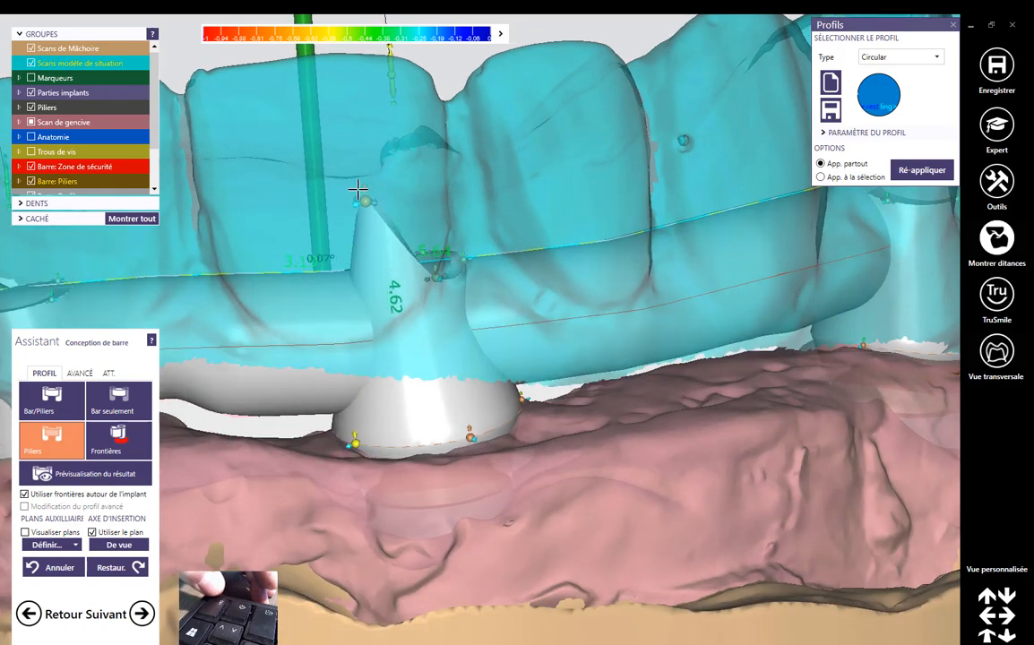
pyautogui.moveTo(426, 249); pyautogui.dragTo(433, 261)
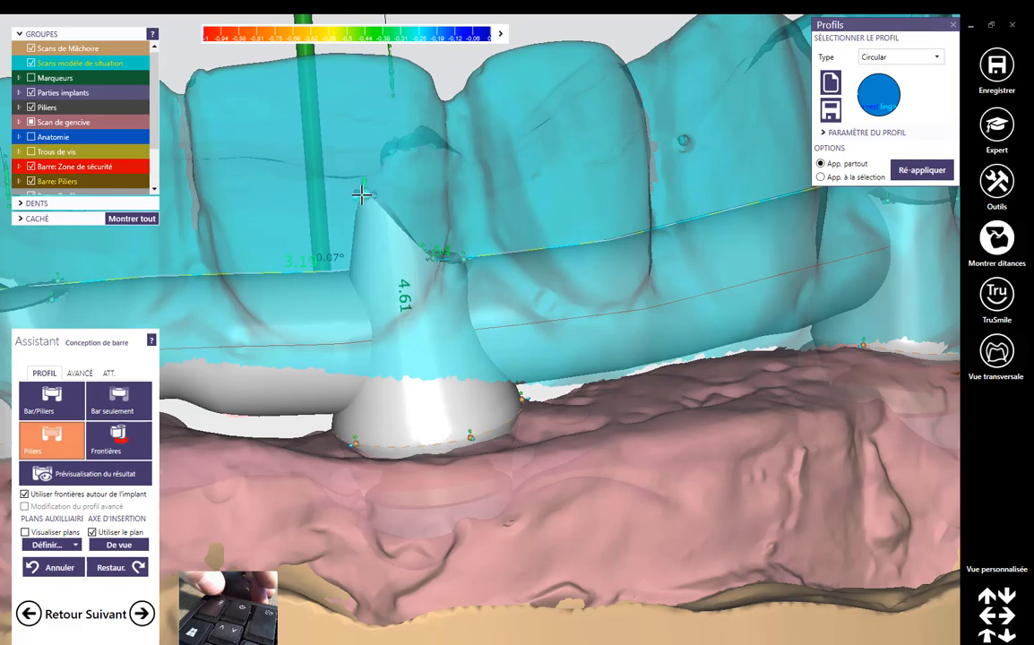
pyautogui.scroll(-5, 338, 206)
# - Extend one side of the left front pillar's upper rim above the bar, keeping it within the situation model teeth
pyautogui.moveTo(362, 286); pyautogui.dragTo(417, 319, button='right')
pyautogui.scroll(5, 480, 362)
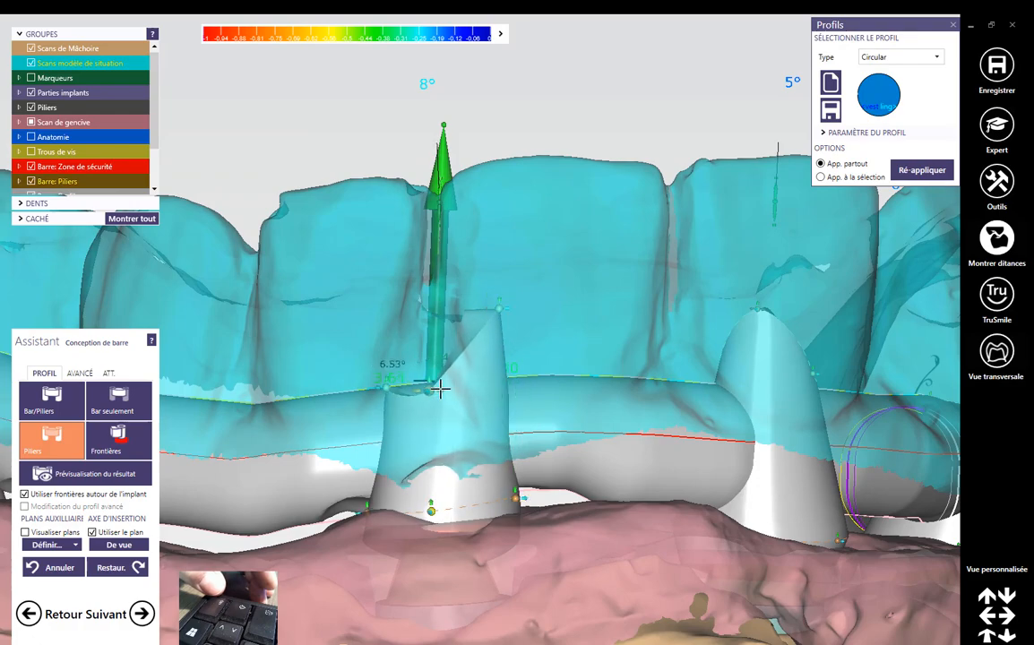
pyautogui.moveTo(450, 388); pyautogui.dragTo(485, 333, button='right')
pyautogui.scroll(3, 504, 253)
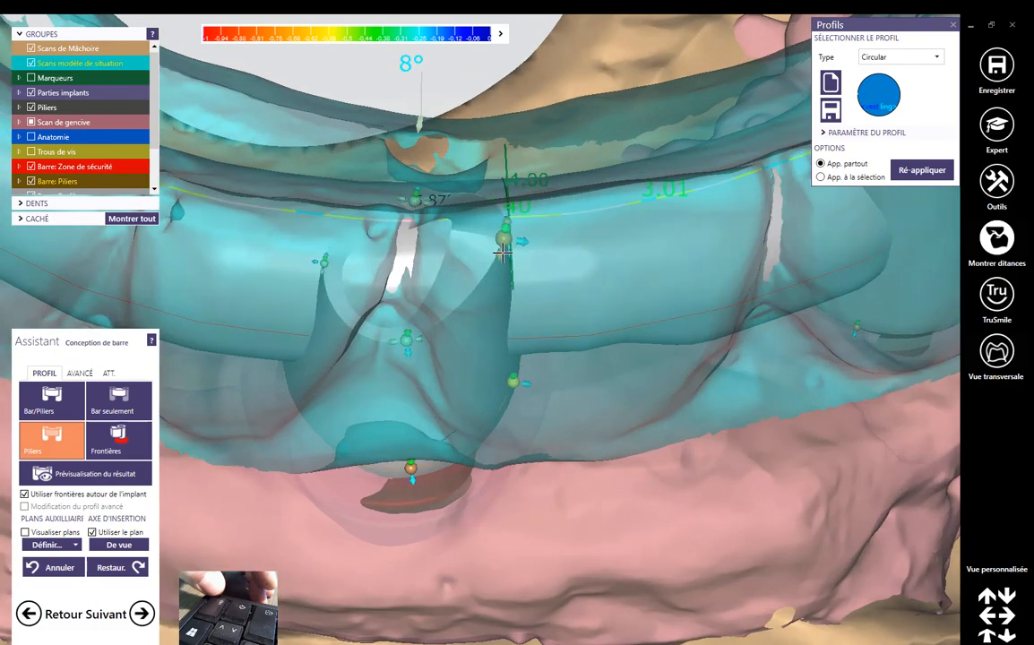
pyautogui.scroll(-5, 504, 261)
pyautogui.moveTo(504, 262); pyautogui.dragTo(403, 376, button='right')
pyautogui.scroll(-5, 320, 409)
pyautogui.moveTo(321, 409); pyautogui.dragTo(433, 318, button='right')
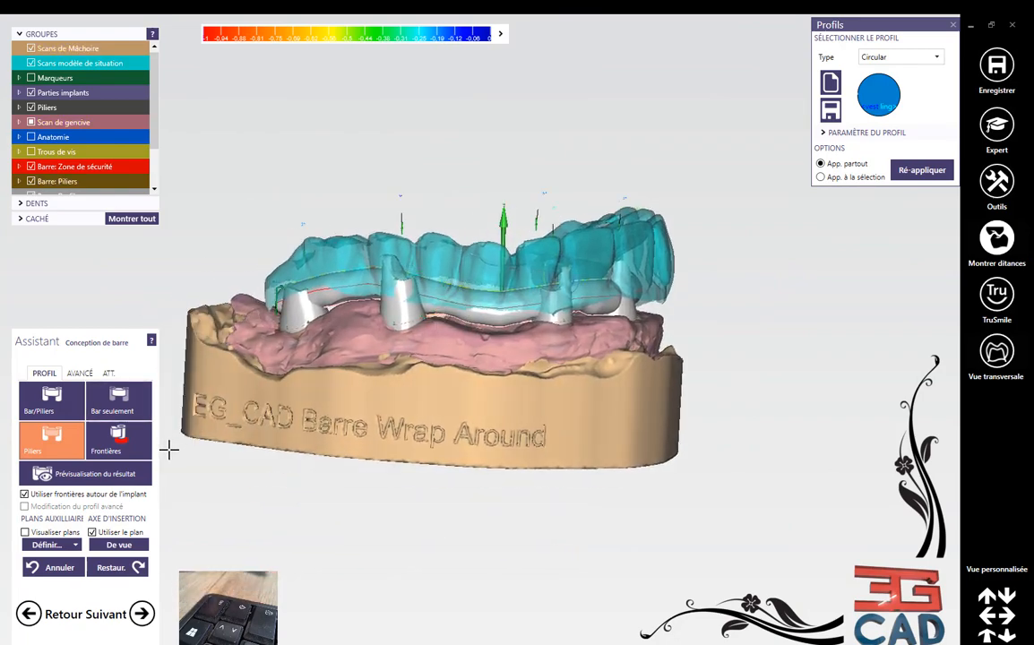
# - Switch to adding attachments and choose the EG_CAD library, accepting the unofficial library warning
pyautogui.click(108, 373)
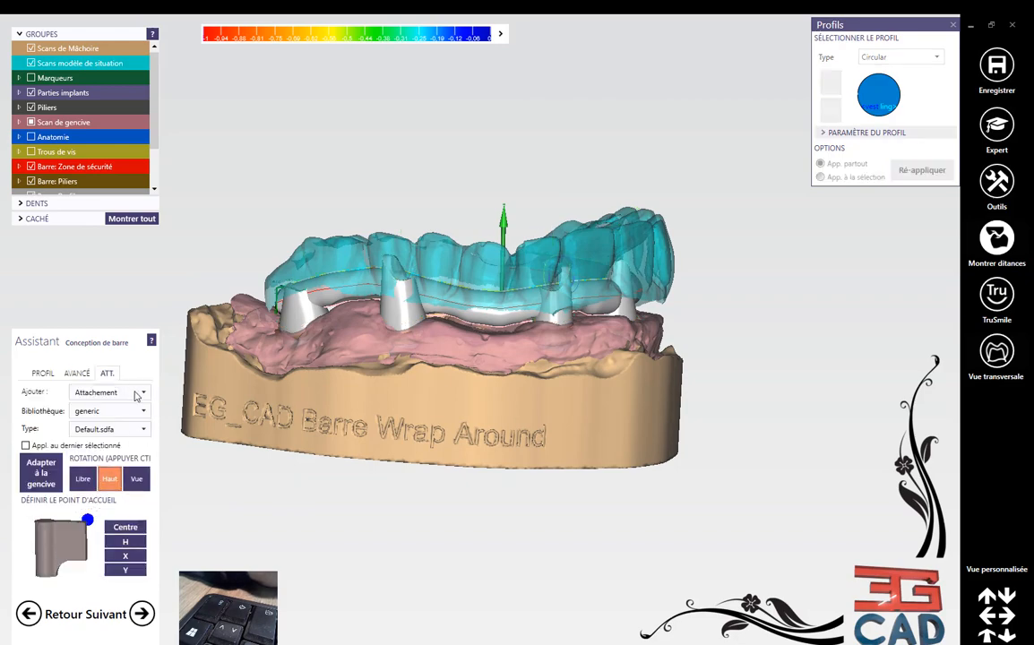
pyautogui.click(135, 394)
pyautogui.click(111, 414)
pyautogui.scroll(-1, 95, 480)
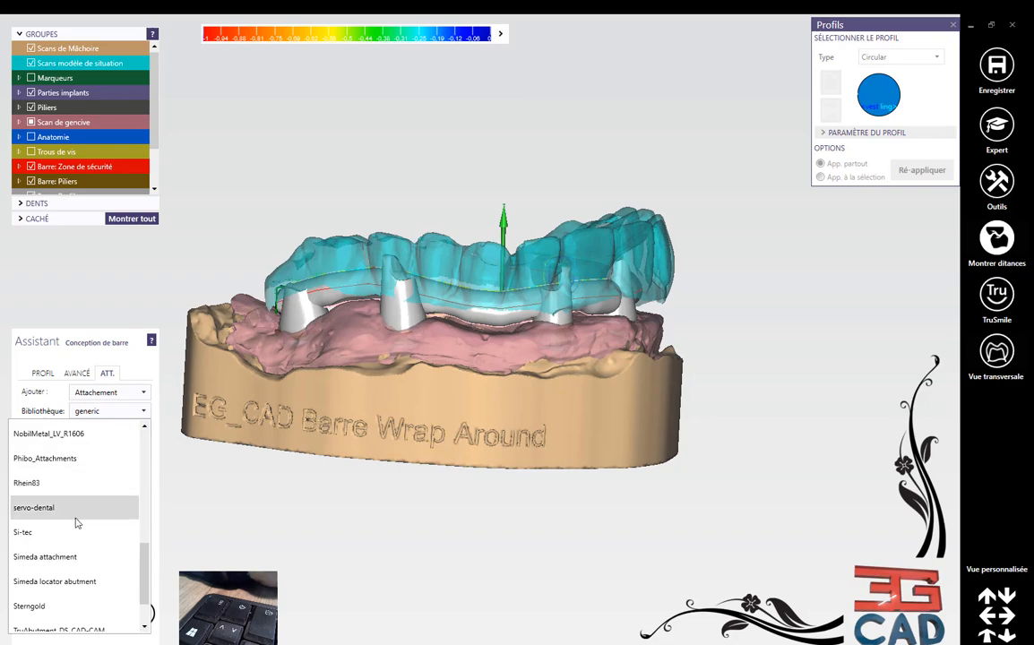
pyautogui.scroll(5, 77, 522)
pyautogui.click(40, 605)
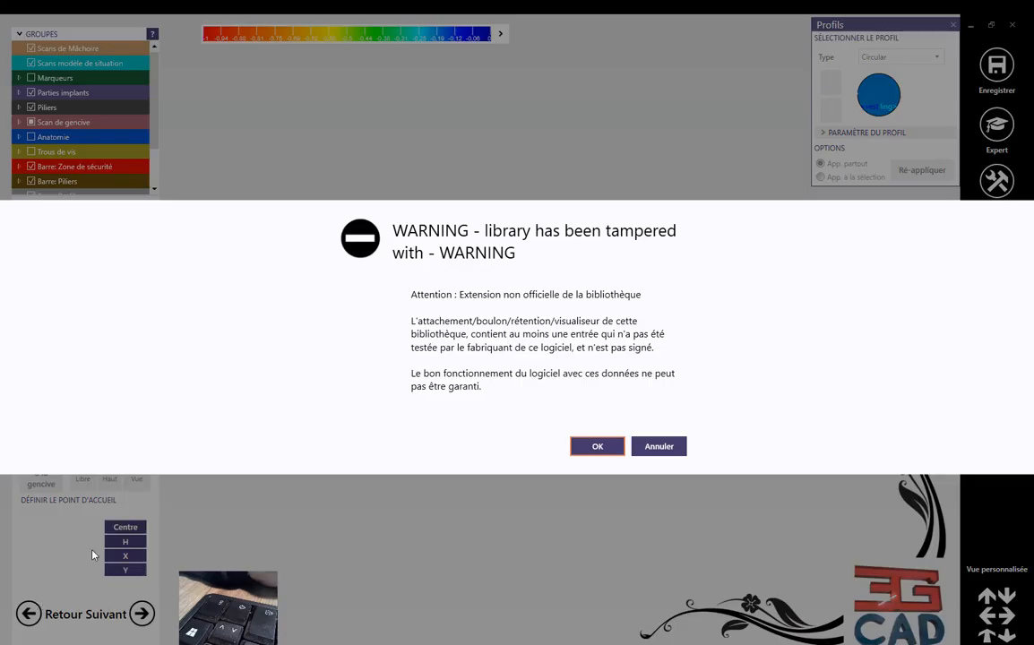
pyautogui.click(581, 453)
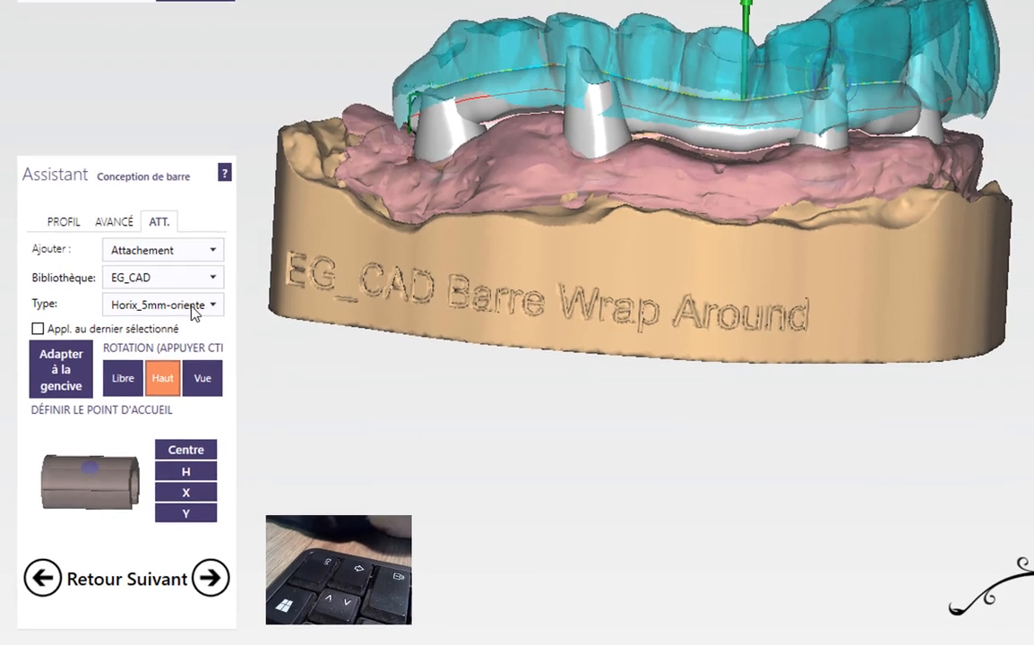
# - Select the Retention-Molary.stl attachment type from the EG_CAD library and accept the warning
pyautogui.click(109, 430)
pyautogui.scroll(-1, 159, 403)
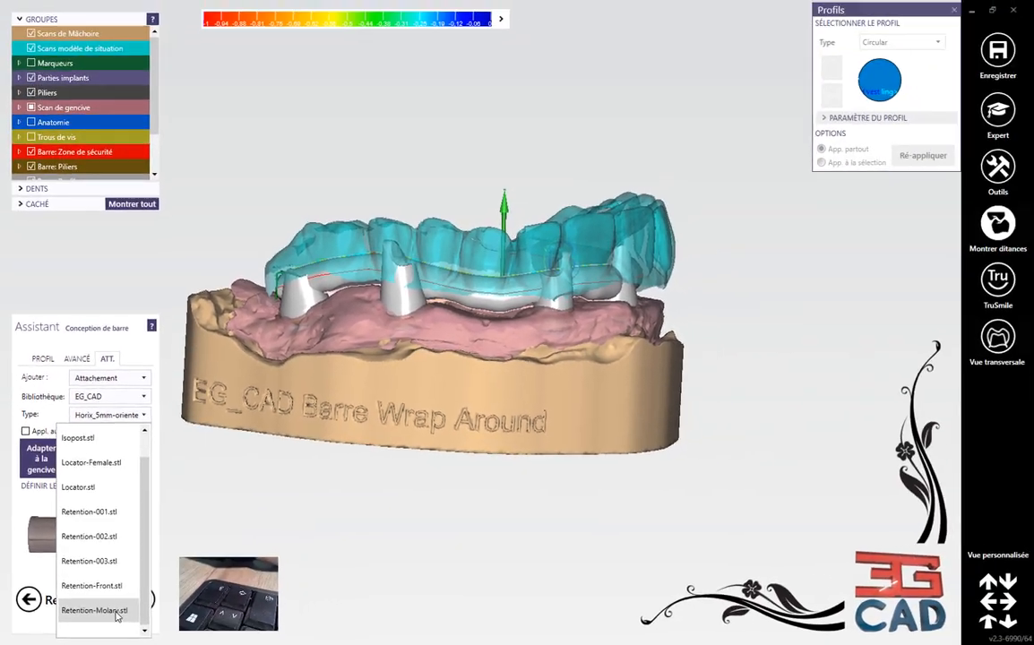
pyautogui.click(116, 614)
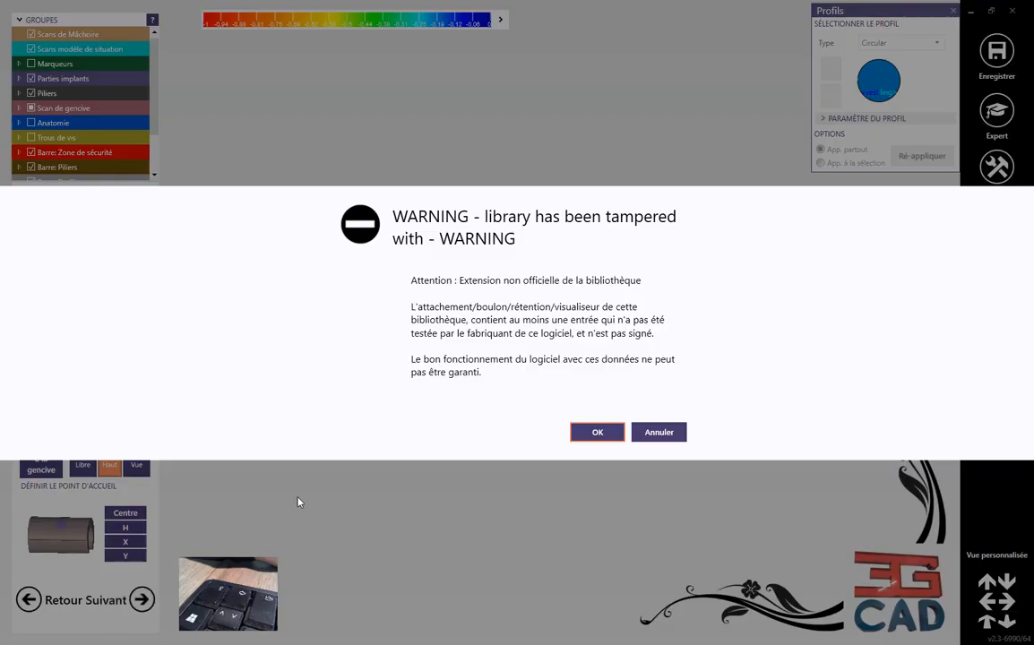
pyautogui.click(593, 432)
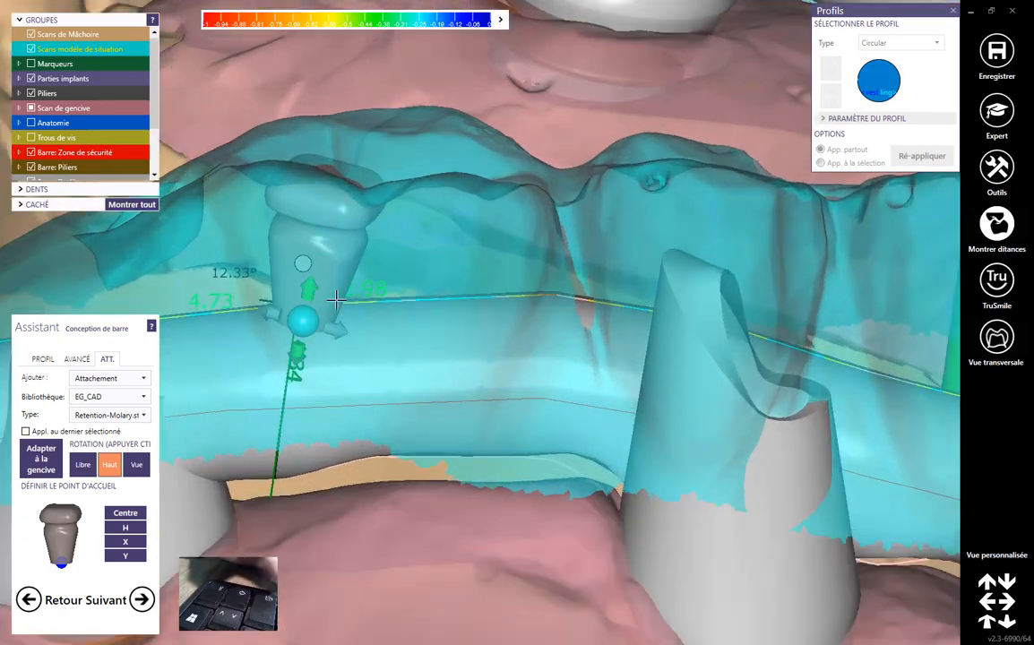
# - Place a molar retention on the bar between the rear and middle pillars on the EG_CAD side, tilting it with free rotation
pyautogui.moveTo(335, 300); pyautogui.dragTo(309, 225, button='right')
pyautogui.moveTo(304, 283); pyautogui.dragTo(318, 308)
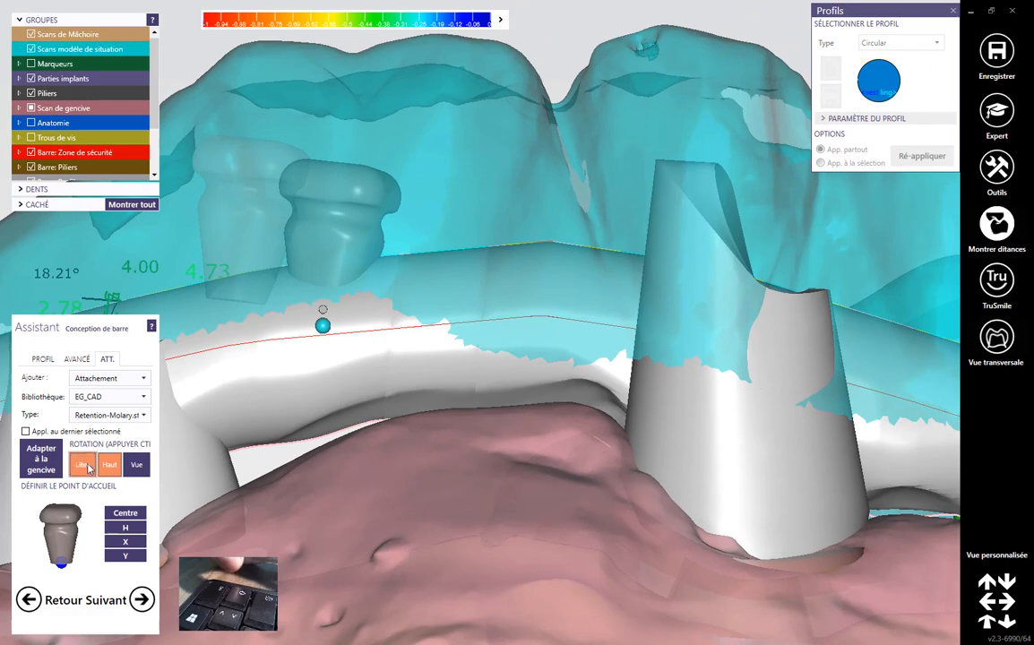
pyautogui.click(89, 468)
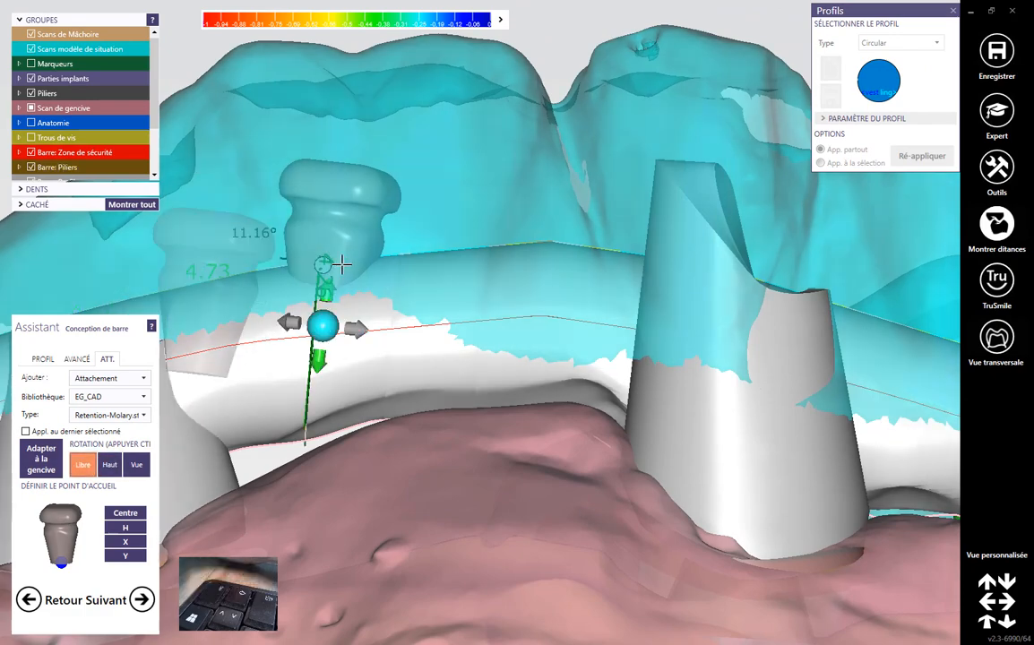
pyautogui.keyDown('ctrl'); pyautogui.moveTo(356, 186); pyautogui.dragTo(315, 187); pyautogui.keyUp('ctrl')
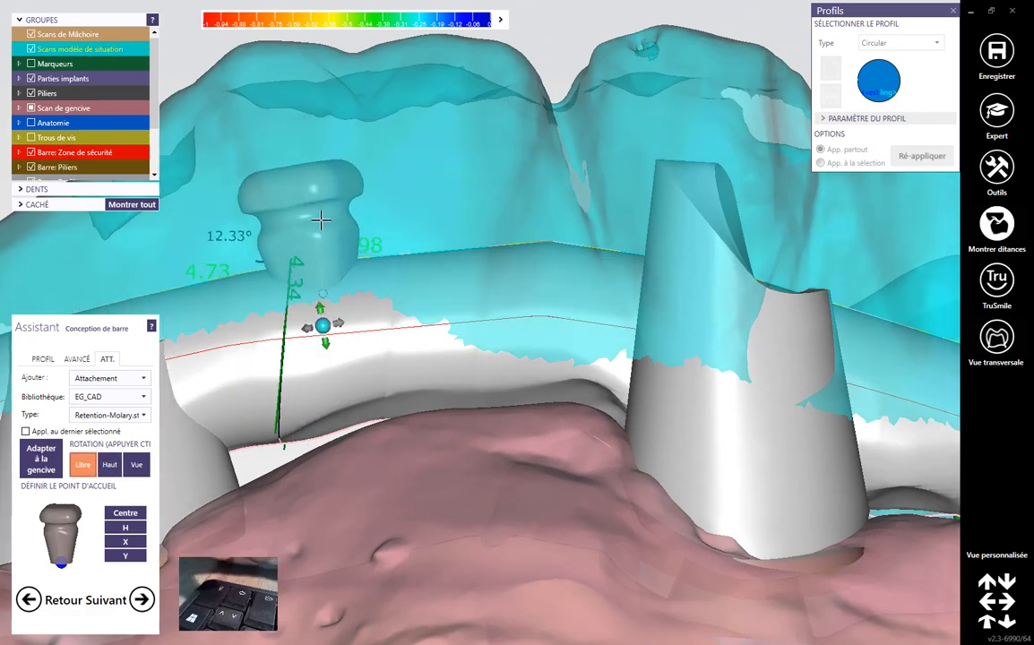
pyautogui.scroll(-5, 321, 217)
pyautogui.moveTo(335, 272); pyautogui.dragTo(422, 342, button='right')
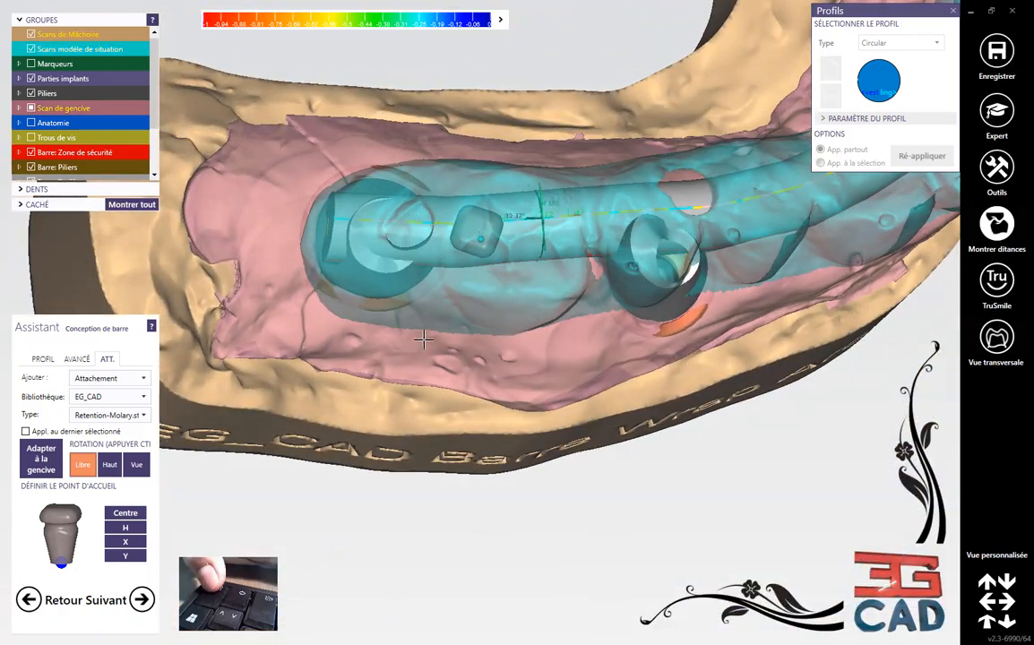
pyautogui.moveTo(478, 261); pyautogui.dragTo(492, 268, button='right')
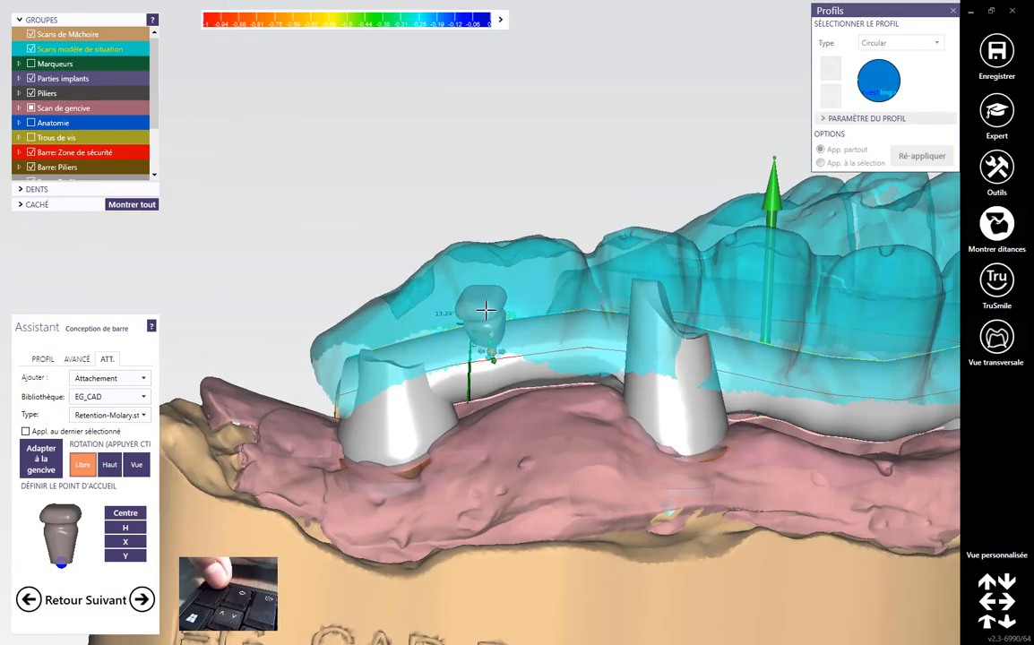
# - Add a second molar retention beside the first on the EG_CAD side and align it on the bar within the teeth
pyautogui.moveTo(529, 326); pyautogui.dragTo(543, 344, button='right')
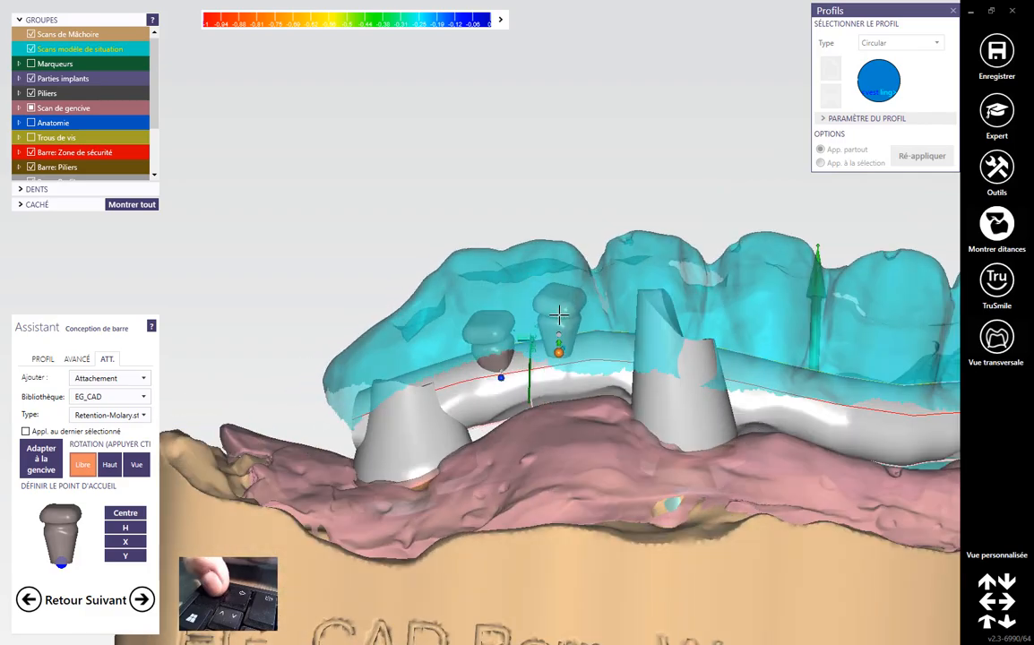
pyautogui.moveTo(558, 322); pyautogui.dragTo(554, 371, button='right')
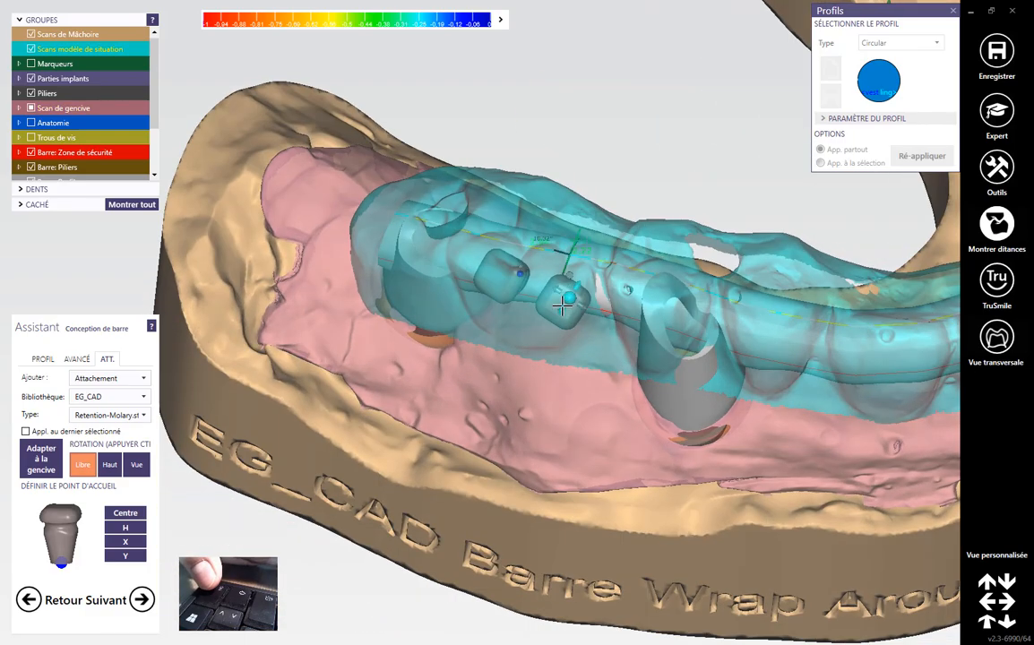
pyautogui.scroll(3, 560, 302)
pyautogui.moveTo(567, 308); pyautogui.dragTo(562, 301, button='right')
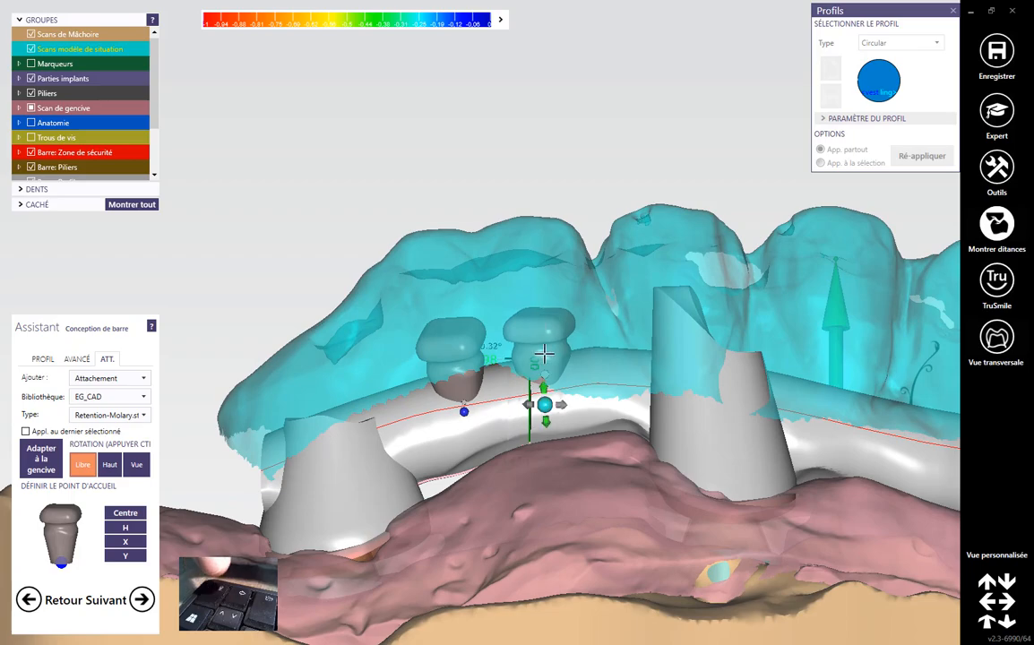
pyautogui.moveTo(542, 376)
pyautogui.mouseDown()
pyautogui.moveTo(544, 394)
pyautogui.moveTo(556, 394)
pyautogui.mouseUp()
pyautogui.moveTo(557, 388); pyautogui.dragTo(570, 348, button='right')
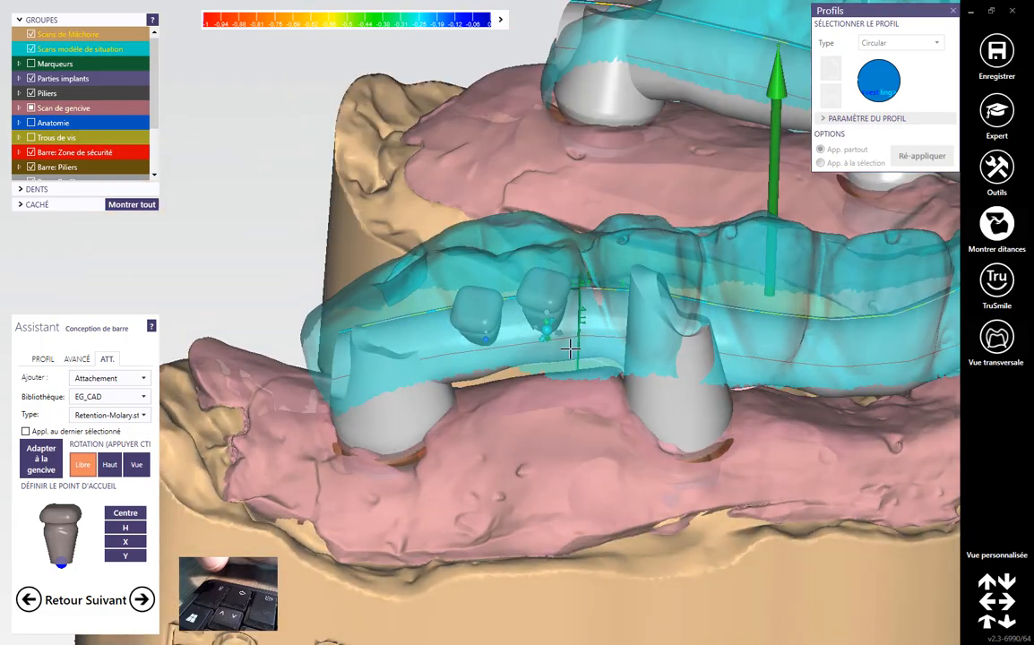
# - Place a molar retention on the bar near the rear pillar on the "Tutoriel exocad" side, inside the situation model
pyautogui.scroll(-3, 569, 348)
pyautogui.moveTo(664, 192); pyautogui.dragTo(618, 324, button='right')
pyautogui.scroll(3, 521, 334)
pyautogui.moveTo(521, 334); pyautogui.dragTo(595, 258, button='right')
pyautogui.click(583, 239)
pyautogui.scroll(3, 595, 258)
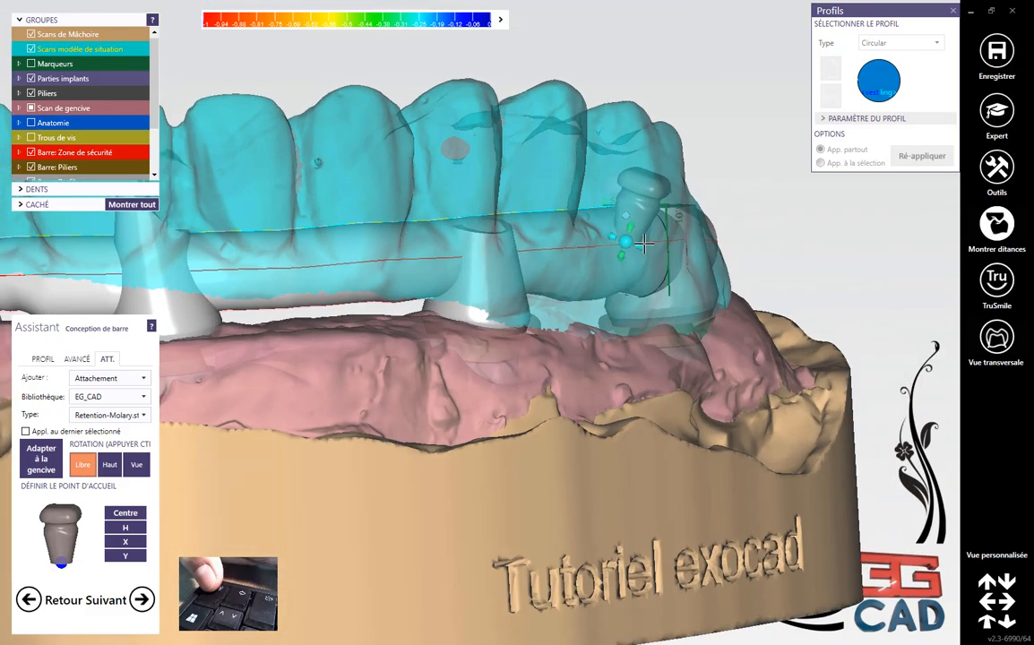
pyautogui.moveTo(617, 236); pyautogui.dragTo(596, 162)
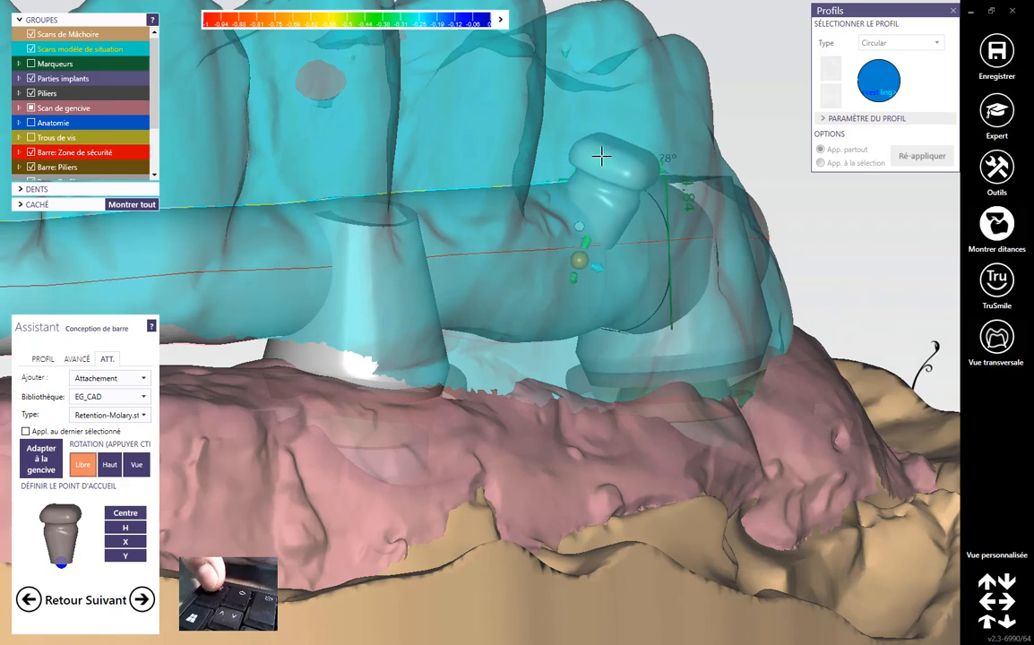
pyautogui.press('2')
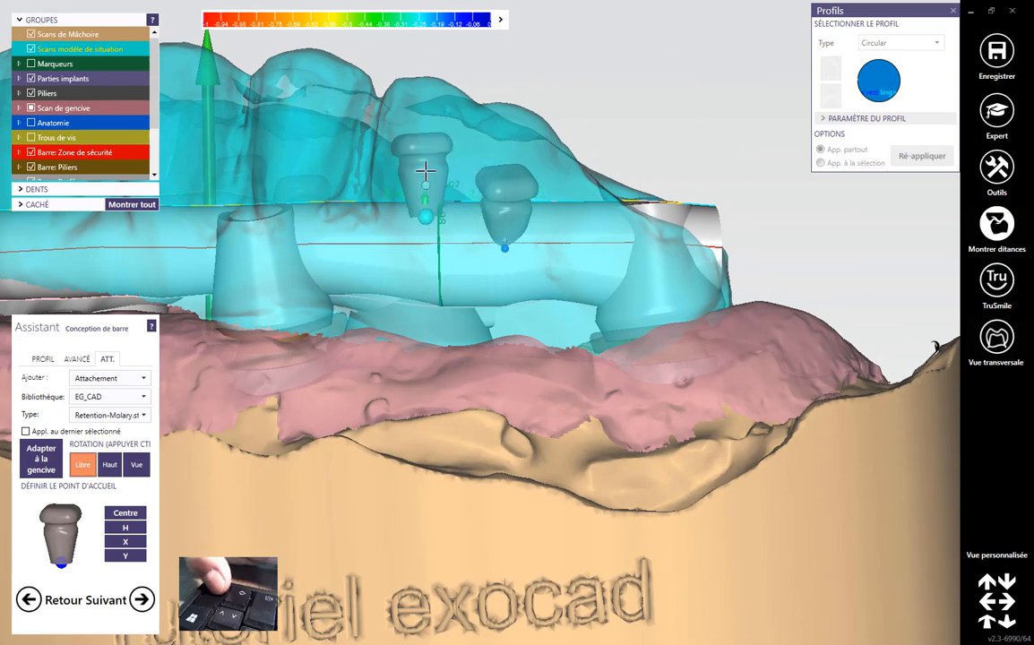
# - Add a second molar retention in front of the existing one on the "Tutoriel exocad" side and adjust its position and tilt
pyautogui.moveTo(430, 188); pyautogui.dragTo(509, 220, button='right')
pyautogui.scroll(-3, 519, 171)
pyautogui.scroll(3, 472, 176)
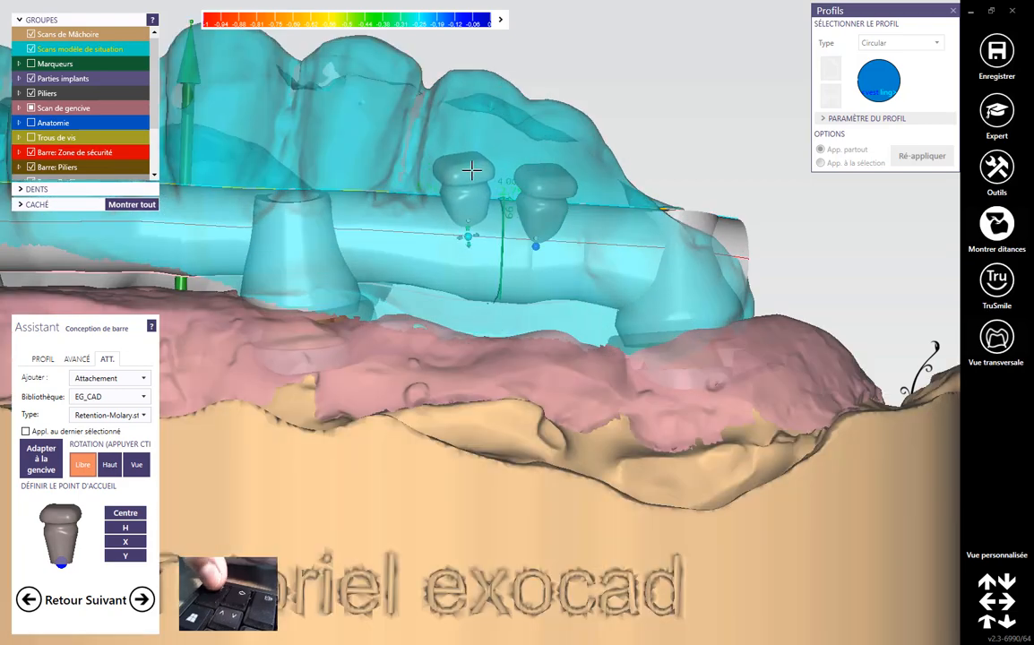
pyautogui.scroll(-3, 463, 186)
pyautogui.moveTo(469, 203); pyautogui.dragTo(448, 246, button='right')
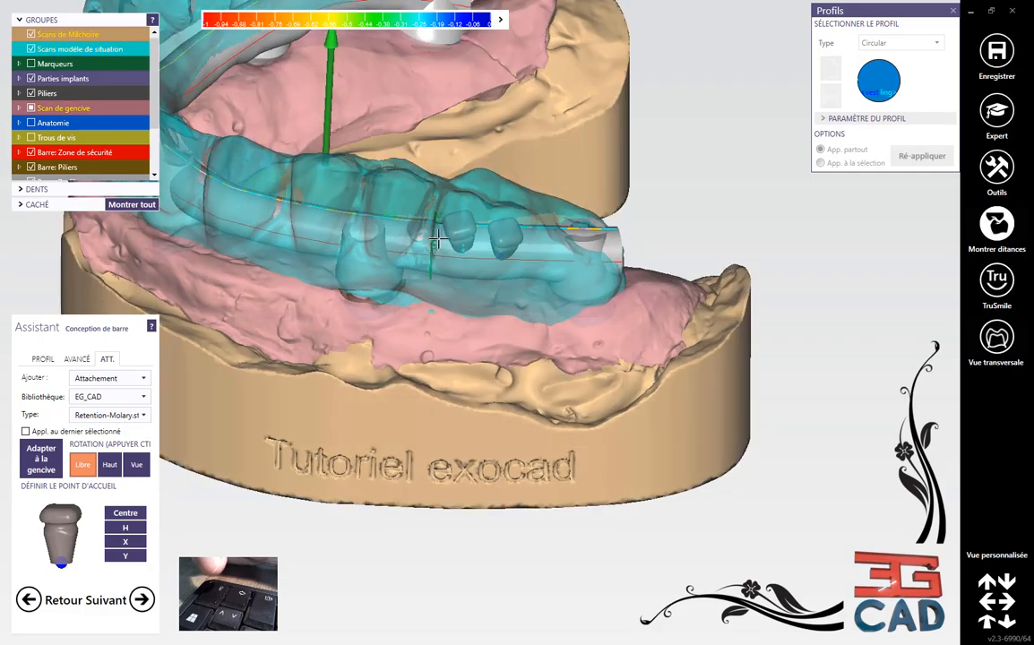
pyautogui.scroll(3, 462, 228)
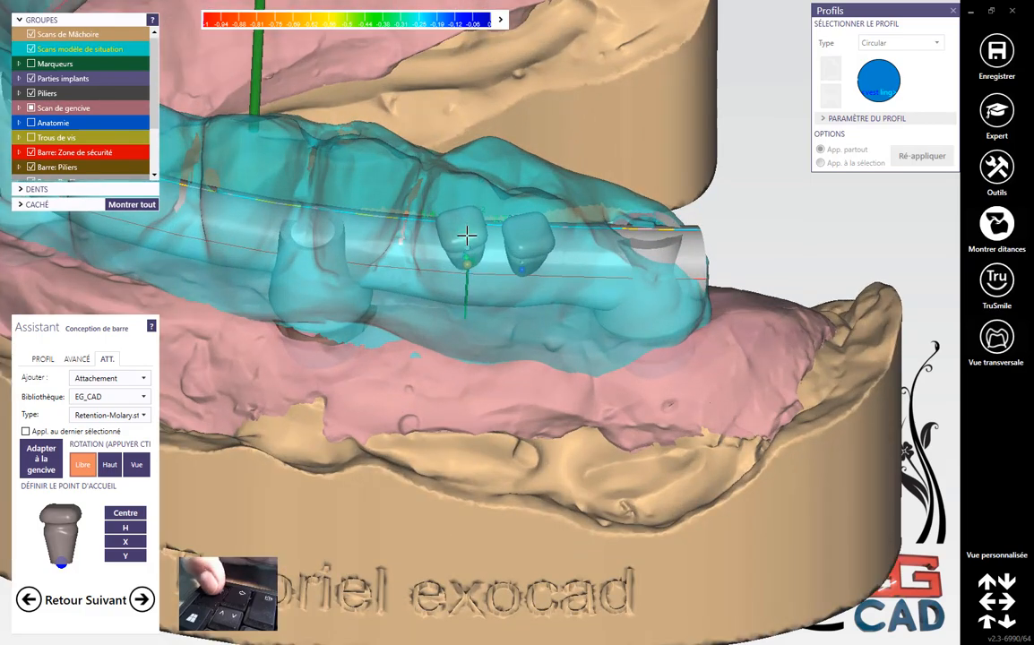
pyautogui.moveTo(467, 242); pyautogui.dragTo(502, 271, button='right')
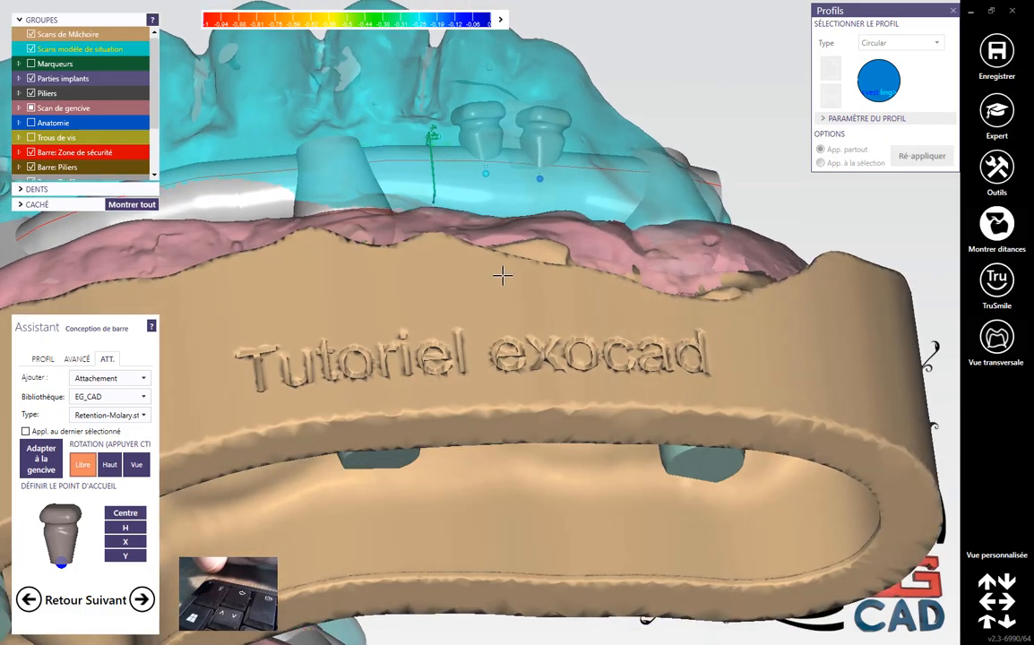
pyautogui.scroll(3, 497, 242)
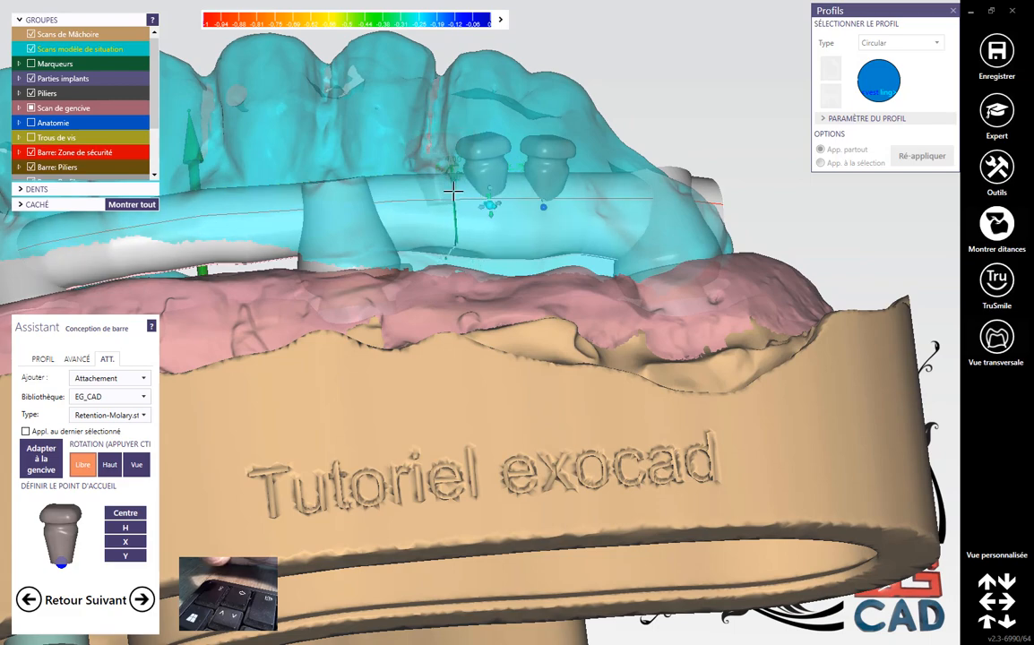
pyautogui.scroll(-3, 475, 183)
pyautogui.moveTo(473, 210); pyautogui.dragTo(507, 207, button='right')
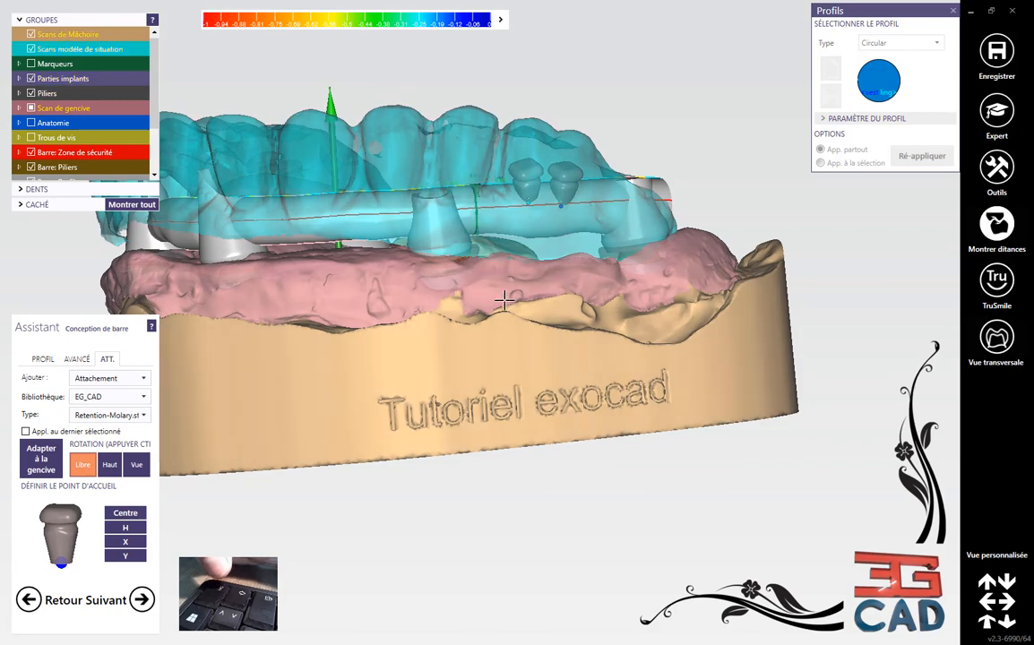
# - Change the attachment type to Retention-Front.stl and accept the library warning
pyautogui.moveTo(478, 292); pyautogui.dragTo(162, 414, button='right')
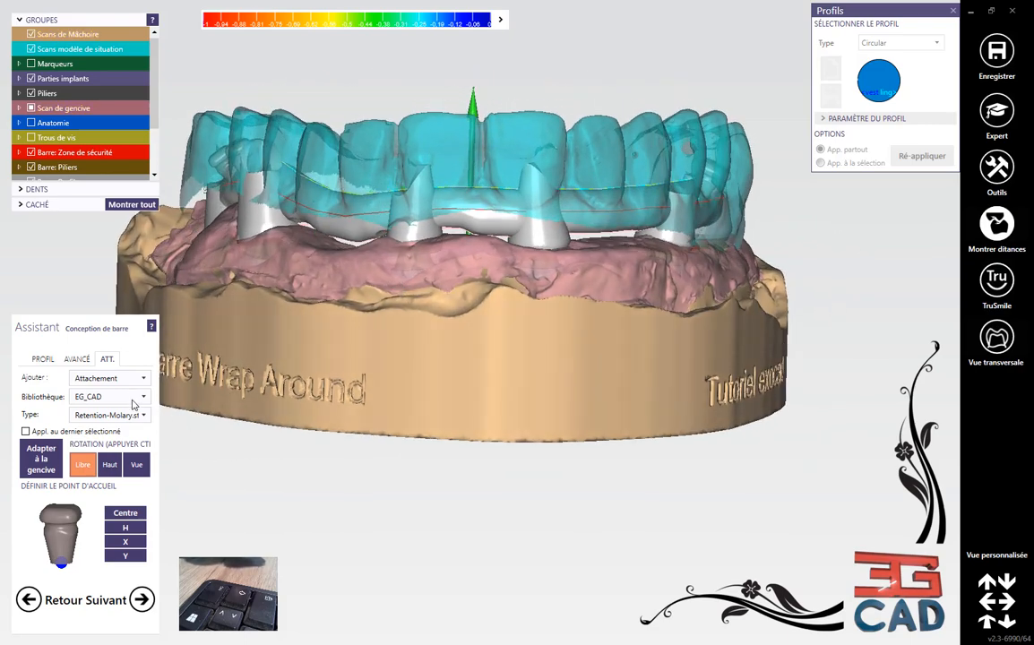
pyautogui.click(144, 416)
pyautogui.click(101, 589)
pyautogui.click(597, 433)
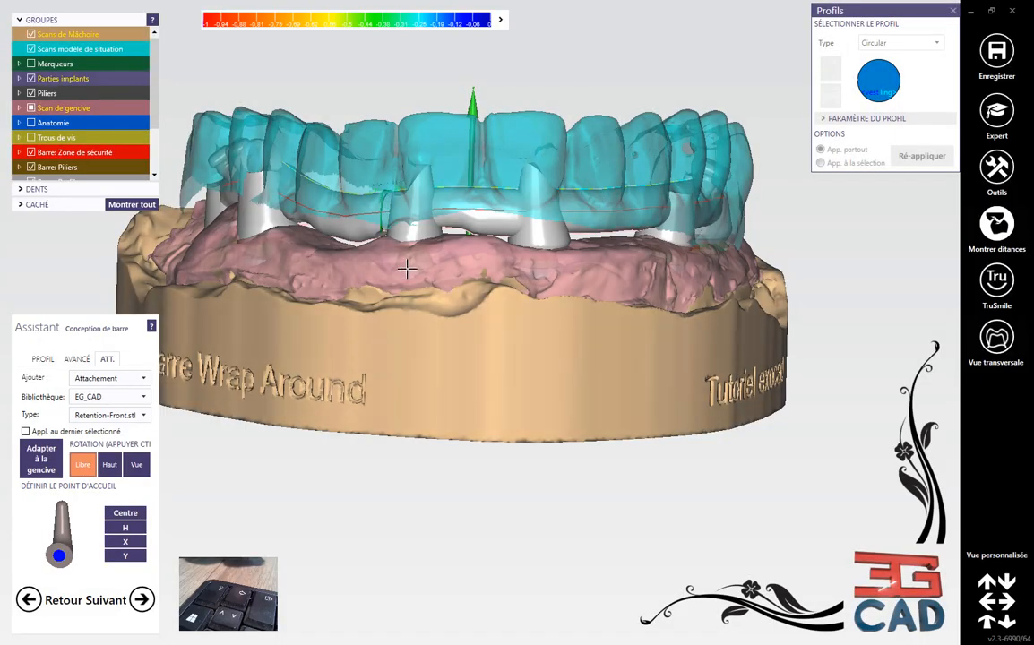
# - Place a front retention on the bar just behind the front pillar on the EG_CAD side, upright within the scanned tooth
pyautogui.scroll(5, 581, 234)
pyautogui.moveTo(581, 233); pyautogui.dragTo(556, 238)
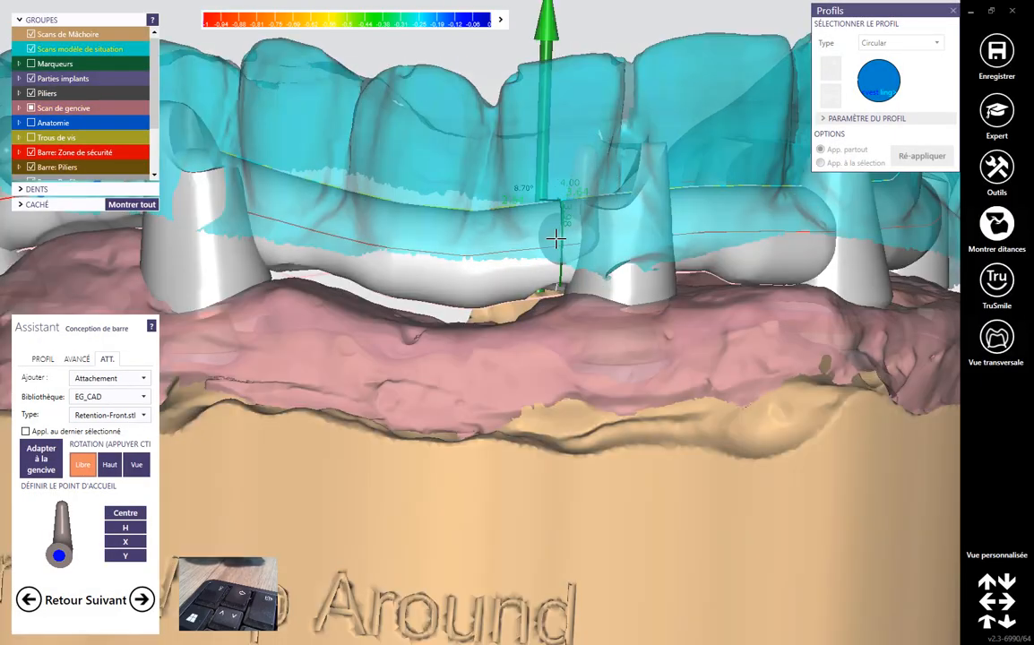
pyautogui.scroll(5, 560, 240)
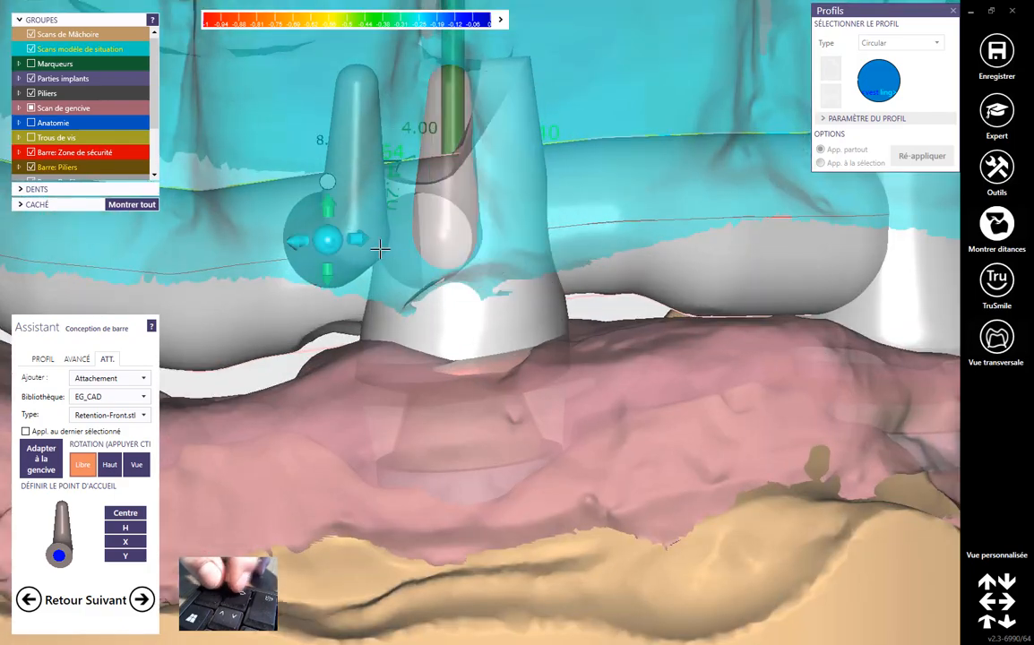
pyautogui.moveTo(380, 249); pyautogui.dragTo(363, 247)
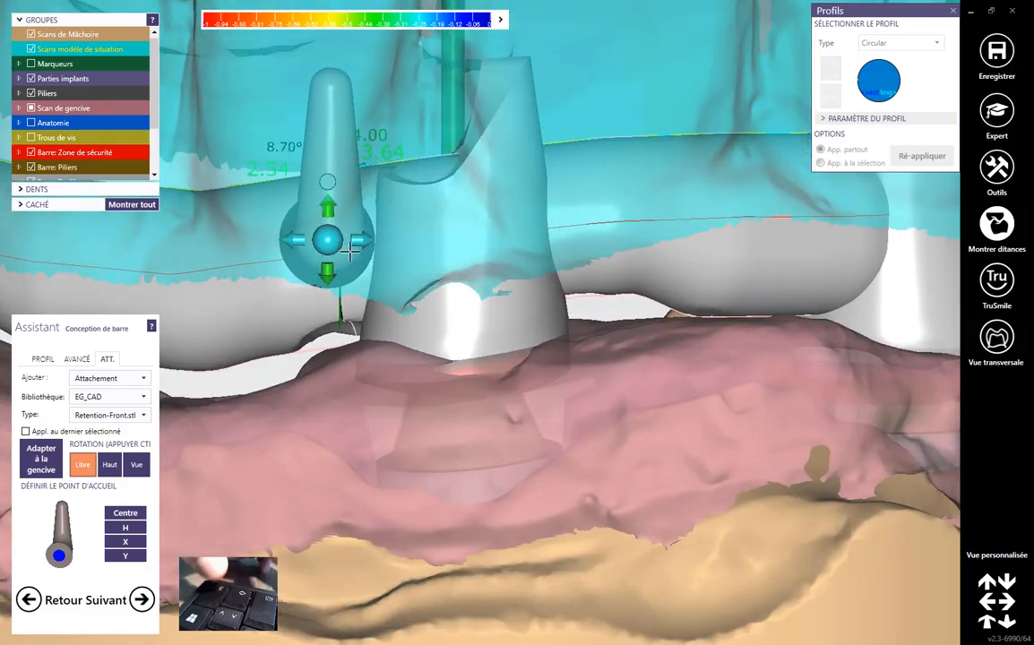
pyautogui.scroll(-5, 347, 251)
pyautogui.moveTo(349, 270); pyautogui.dragTo(395, 305, button='right')
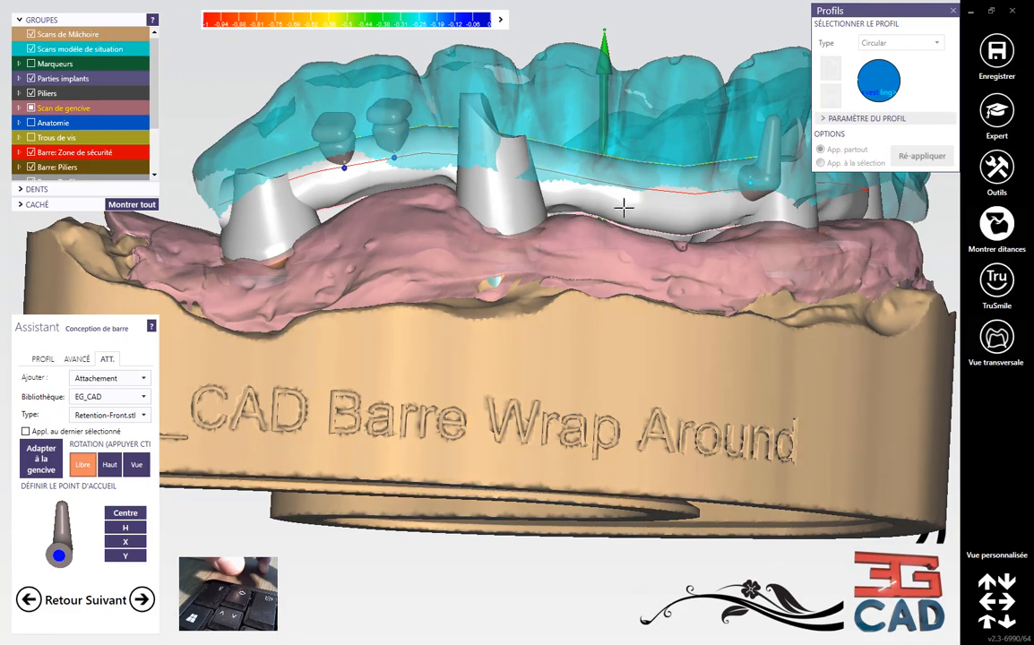
pyautogui.scroll(5, 591, 268)
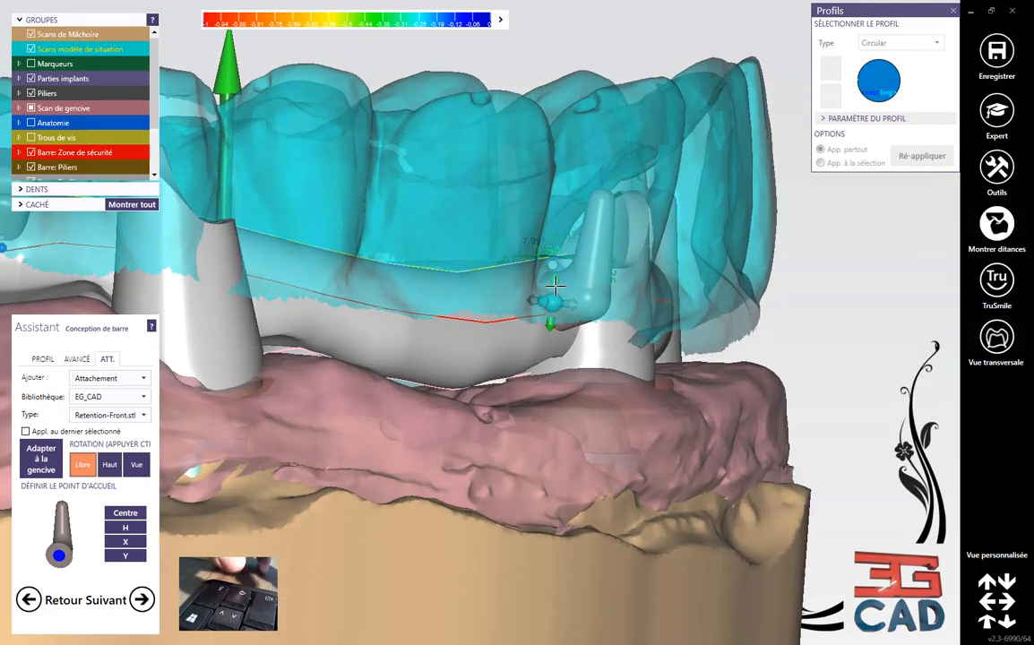
pyautogui.moveTo(556, 289); pyautogui.dragTo(633, 330, button='right')
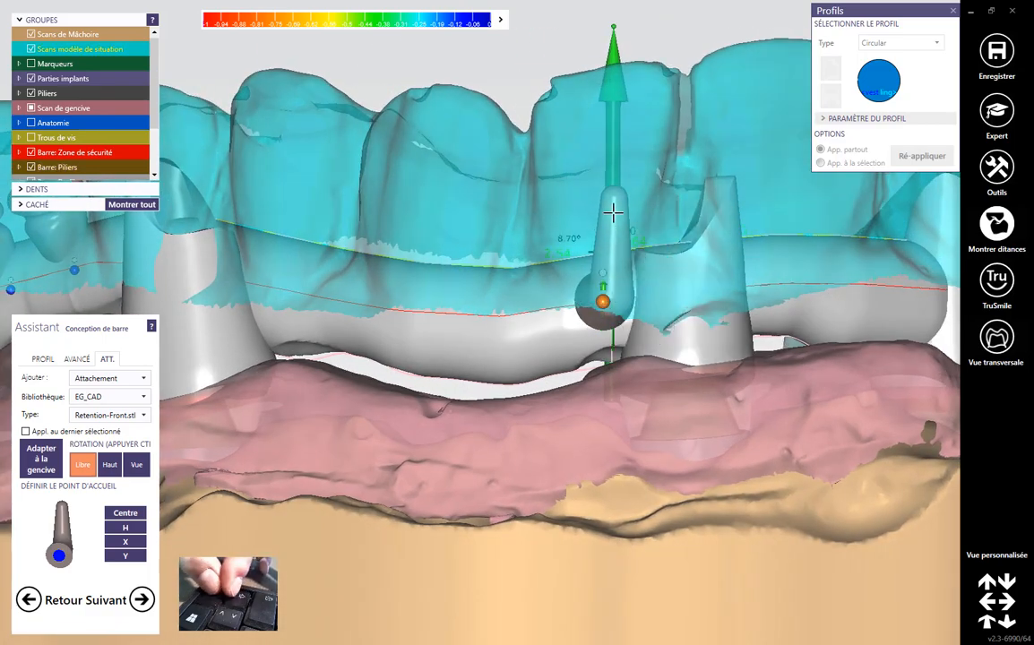
# - Add a front retention on the bar between the two front pillars and adjust its position on the bar's outer side
pyautogui.scroll(-5, 722, 275)
pyautogui.press('Left')
pyautogui.press('Left')
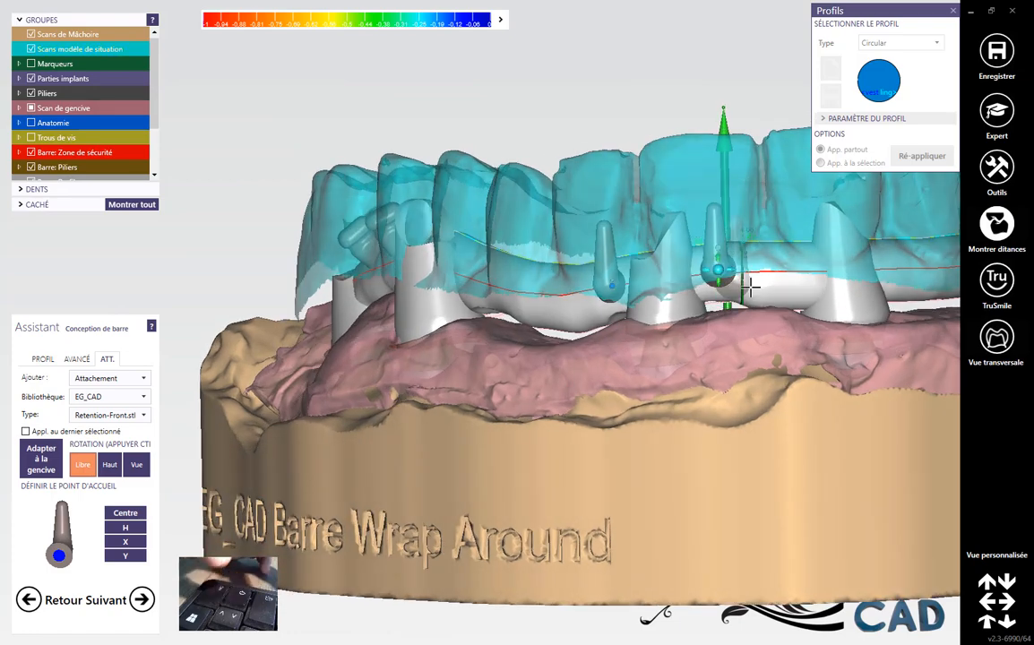
pyautogui.press('Left')
pyautogui.moveTo(723, 284); pyautogui.dragTo(506, 506, button='right')
pyautogui.scroll(3, 518, 279)
pyautogui.moveTo(518, 279); pyautogui.dragTo(520, 256)
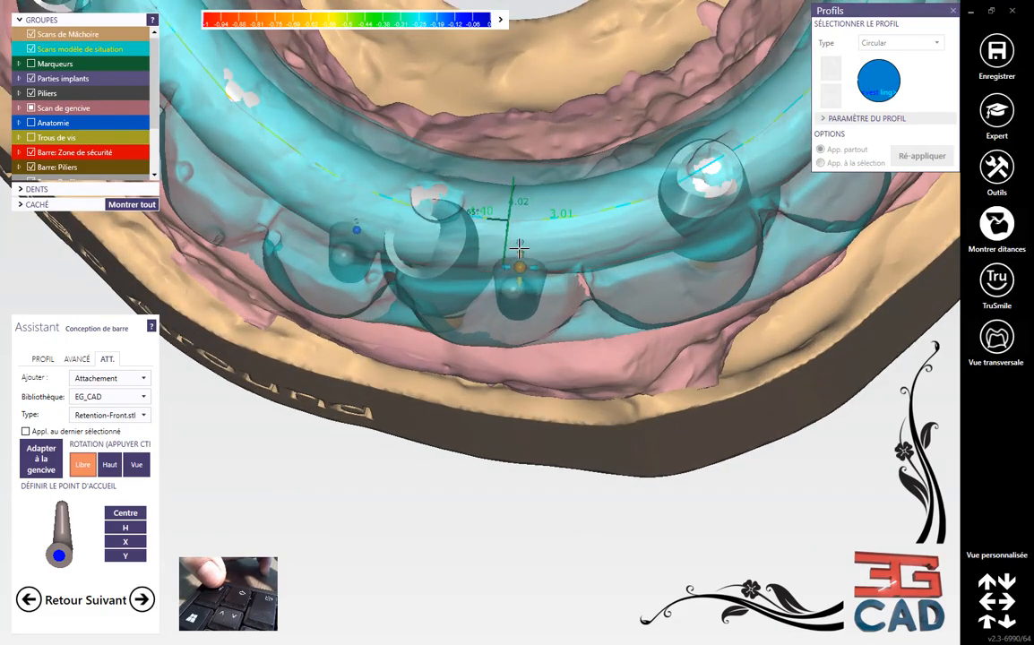
# - Add a front retention between the two front pillars, close to the pillar on the "Tutoriel exocad" side, and adjust its position and tilt
pyautogui.moveTo(527, 466); pyautogui.dragTo(524, 285, button='right')
pyautogui.moveTo(509, 361); pyautogui.dragTo(525, 371)
pyautogui.moveTo(558, 382); pyautogui.dragTo(662, 366, button='right')
pyautogui.click(662, 365)
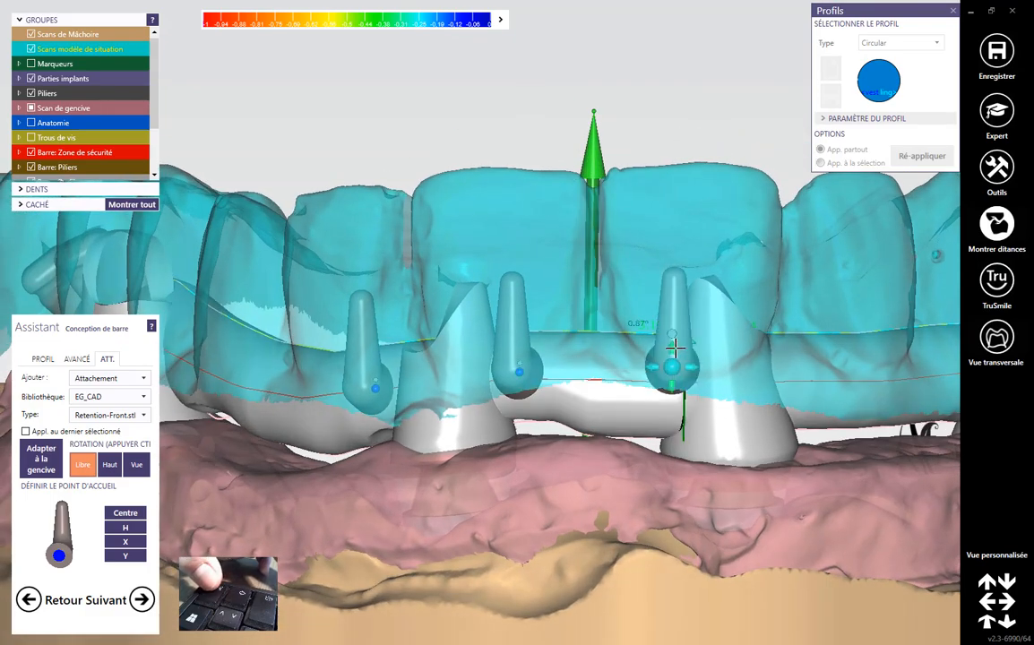
pyautogui.moveTo(706, 419)
pyautogui.mouseDown(button='right')
pyautogui.moveTo(710, 433)
pyautogui.moveTo(706, 423)
pyautogui.mouseUp(button='right')
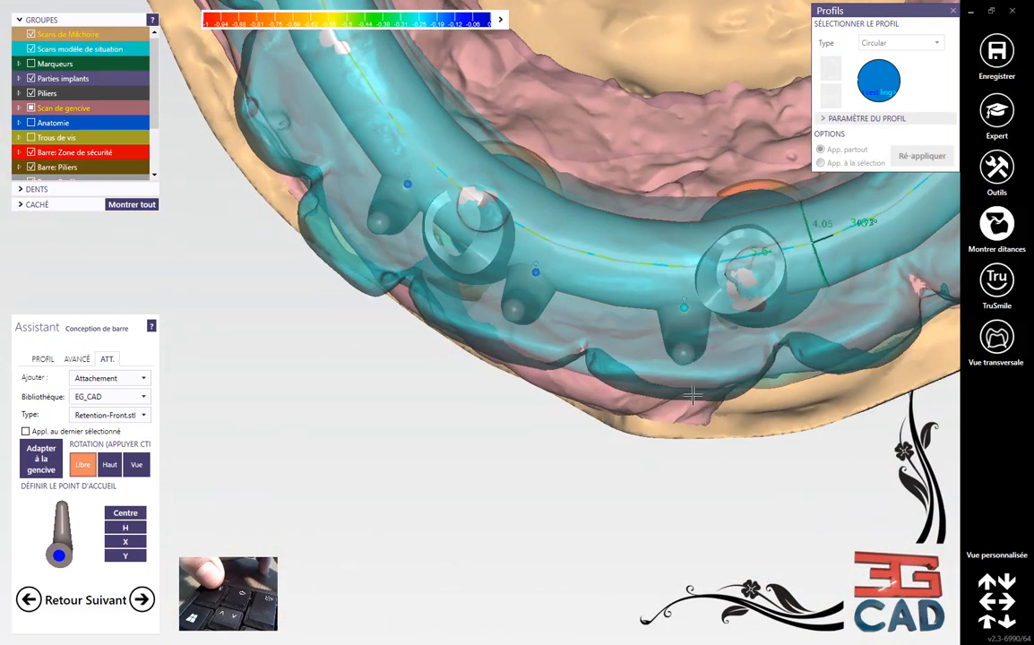
pyautogui.click(684, 320)
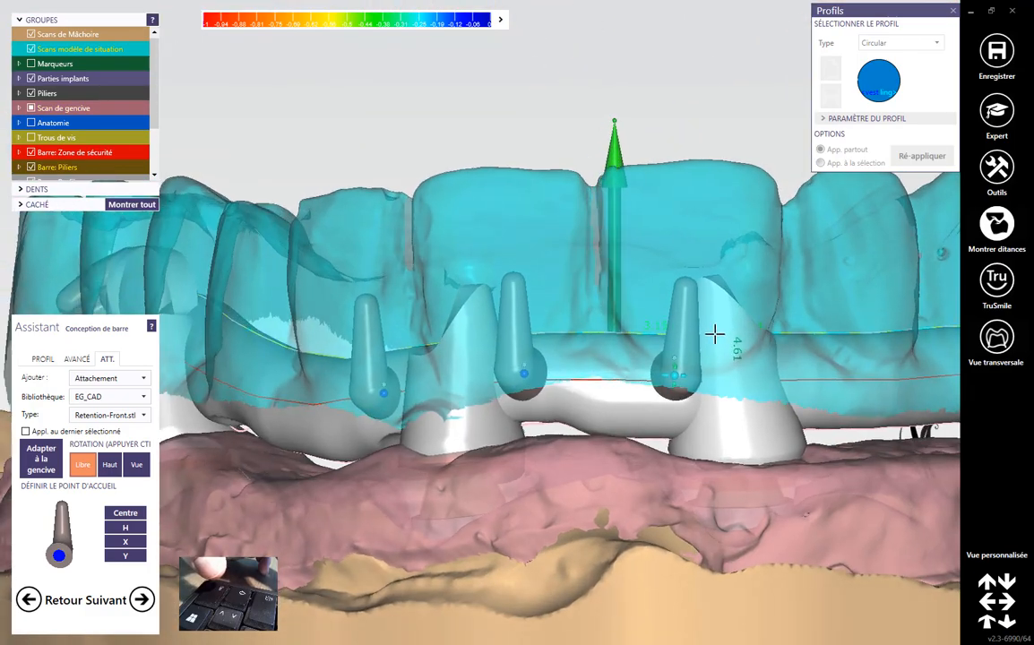
pyautogui.moveTo(715, 334); pyautogui.dragTo(717, 335, button='right')
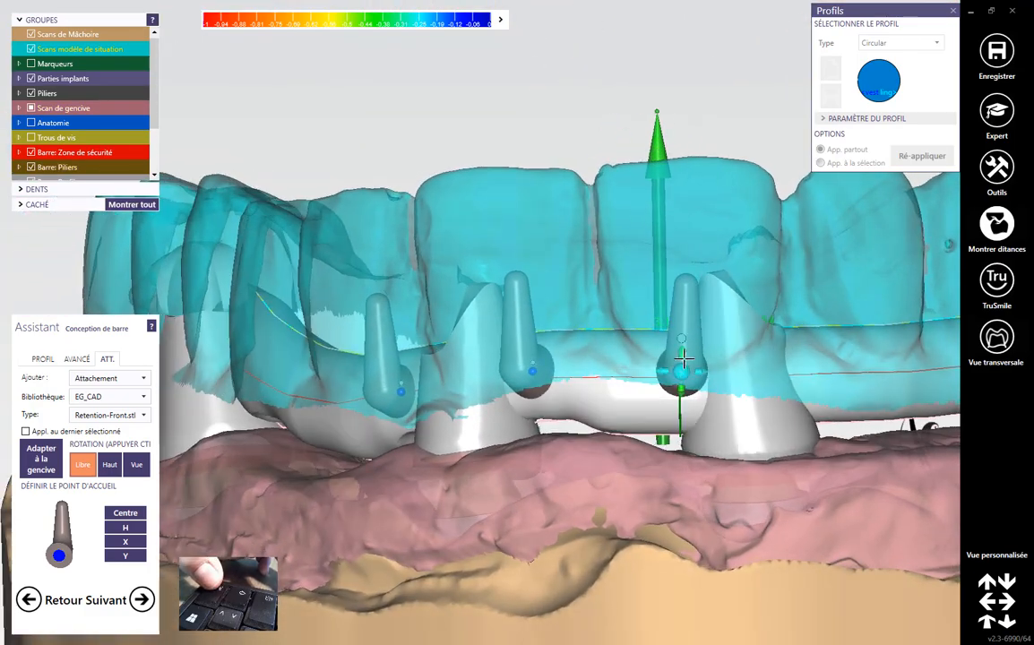
pyautogui.moveTo(693, 370); pyautogui.dragTo(696, 371)
# - Add a front retention on the bar just past the front pillar on the "Tutoriel exocad" side, upright within the scanned tooth
pyautogui.scroll(-5, 696, 372)
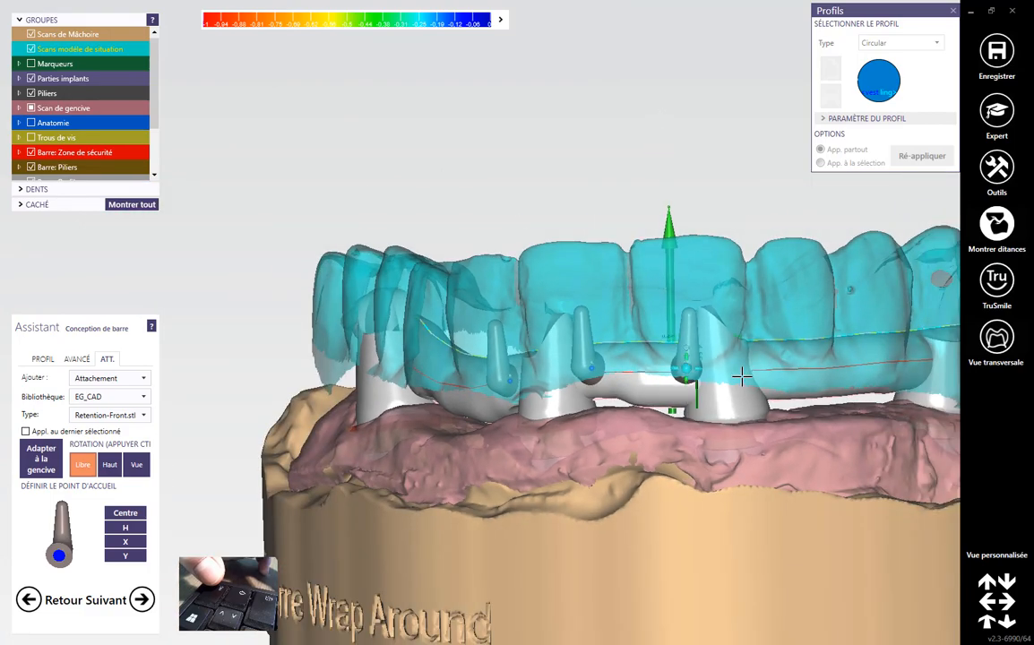
pyautogui.moveTo(801, 358); pyautogui.dragTo(637, 394, button='right')
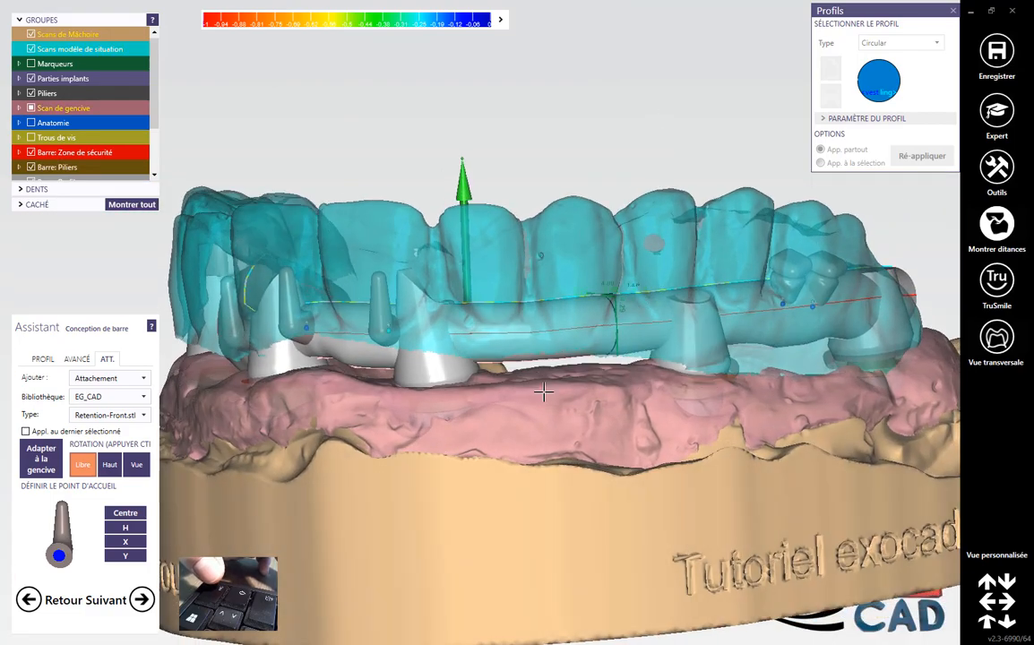
pyautogui.scroll(5, 465, 287)
pyautogui.moveTo(465, 288)
pyautogui.mouseDown()
pyautogui.moveTo(483, 283)
pyautogui.moveTo(463, 299)
pyautogui.mouseUp()
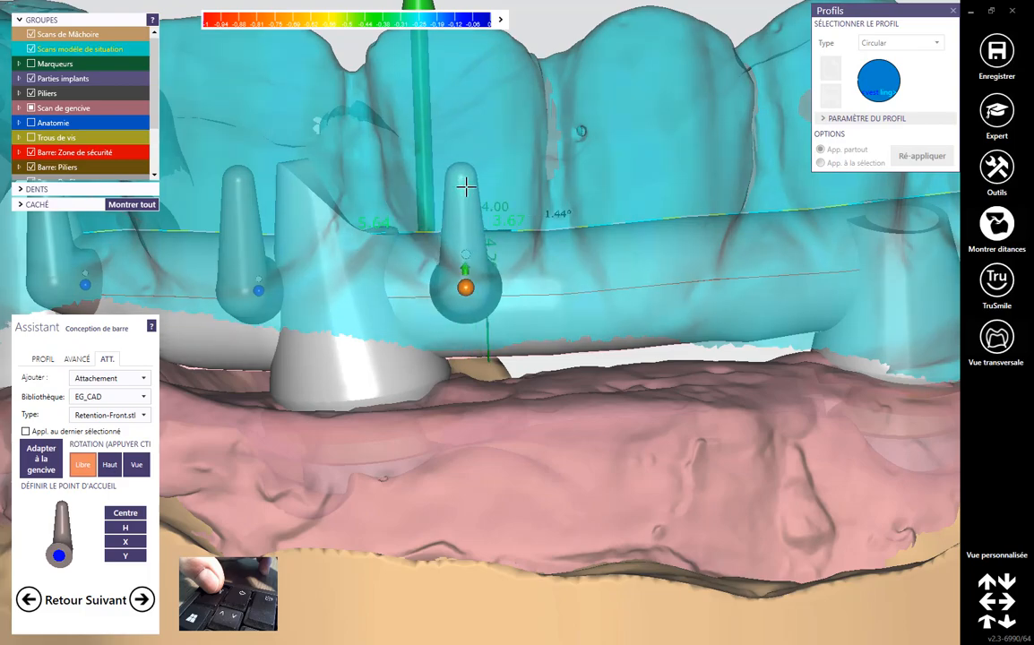
pyautogui.moveTo(532, 228); pyautogui.dragTo(482, 187, button='right')
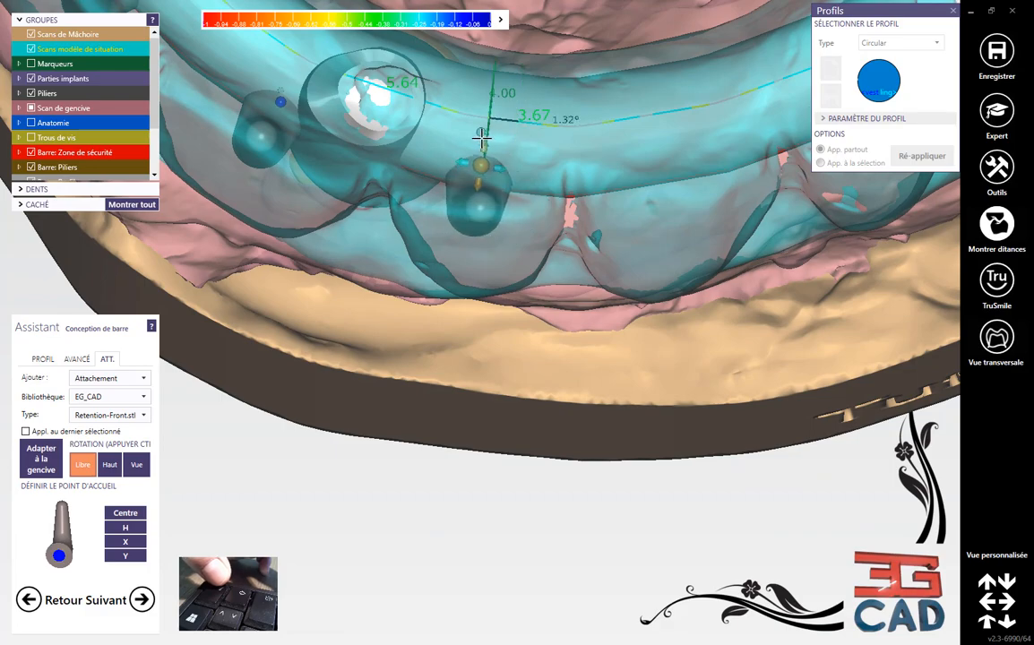
# - Add another front retention on the bar midway between the front pillar and the next pillar on the "Tutoriel exocad" side
pyautogui.moveTo(482, 136); pyautogui.dragTo(508, 243, button='right')
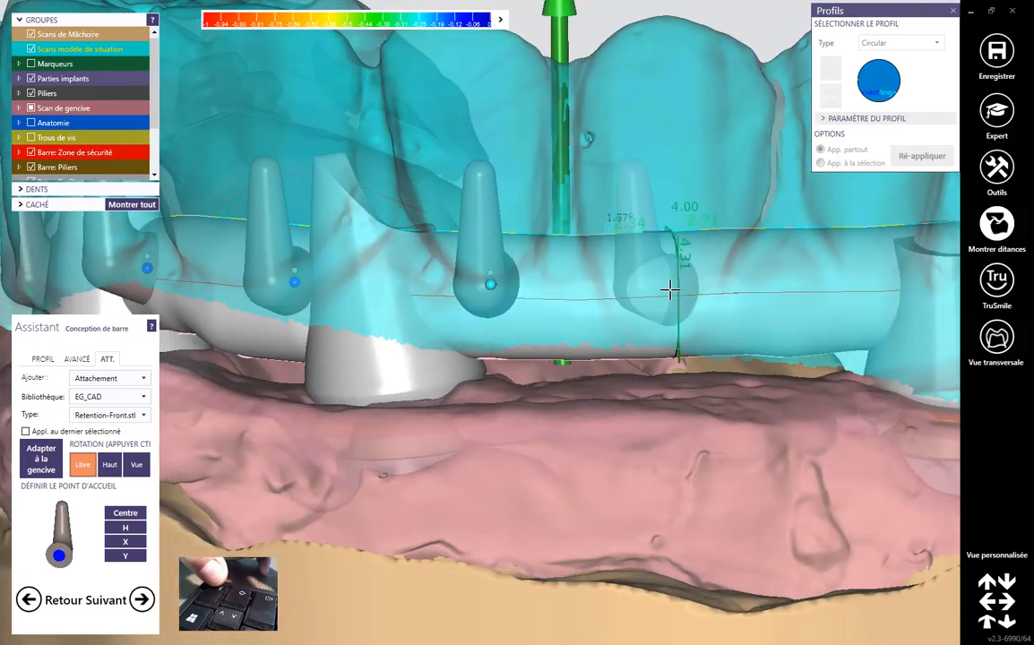
pyautogui.click(670, 287)
pyautogui.moveTo(643, 280); pyautogui.dragTo(699, 214)
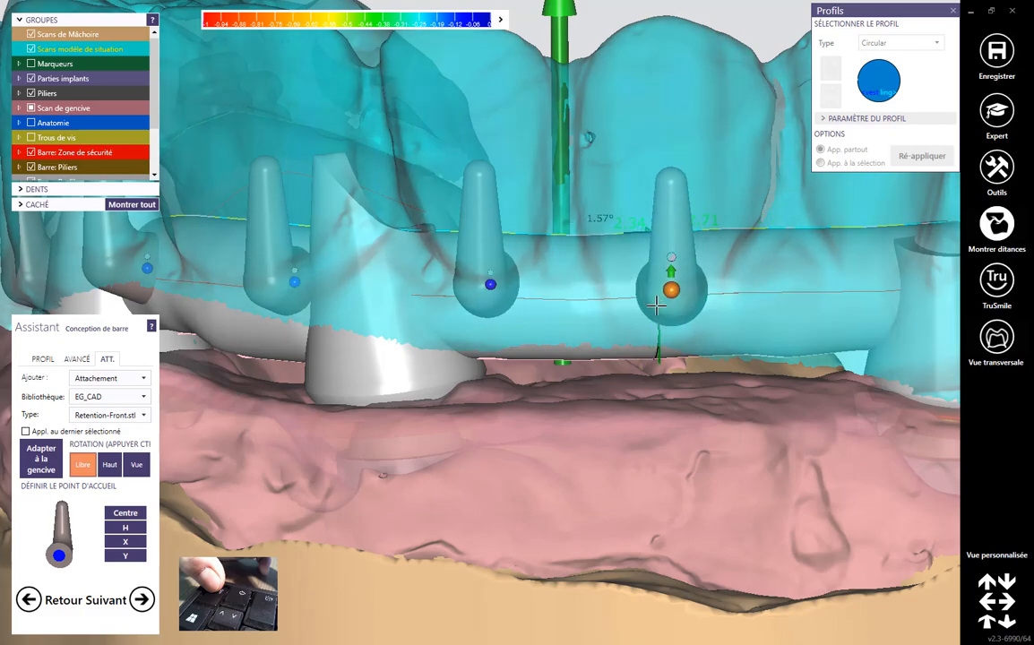
pyautogui.moveTo(716, 320); pyautogui.dragTo(747, 223, button='right')
pyautogui.moveTo(557, 308); pyautogui.dragTo(583, 338, button='right')
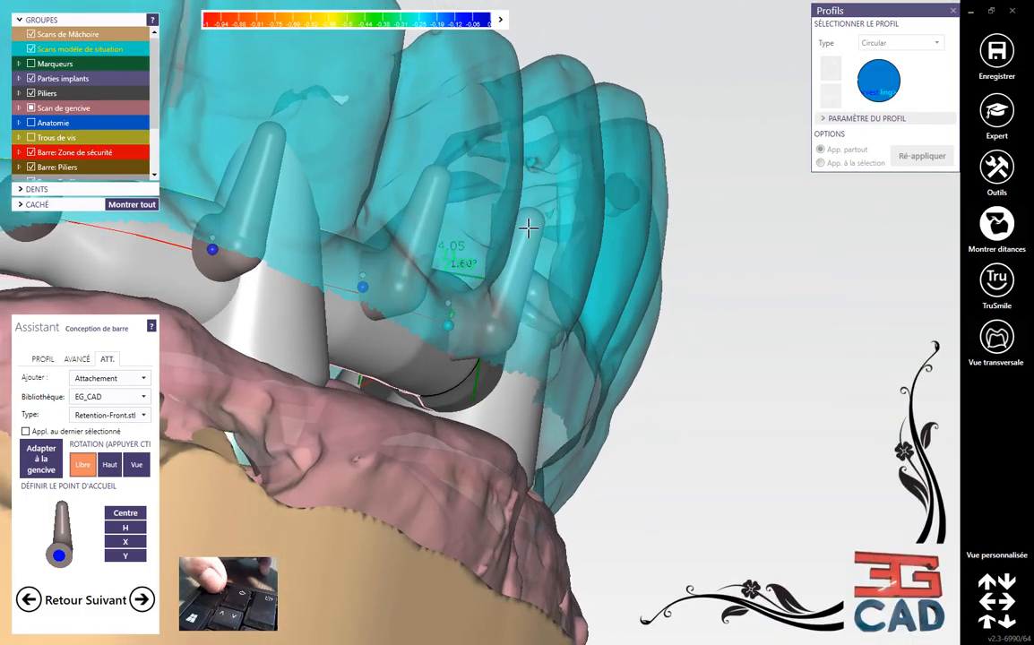
# - Adjust the position and tilt of the last-placed front retention so it lies within the scanned tooth
pyautogui.moveTo(557, 297); pyautogui.dragTo(149, 287, button='right')
pyautogui.moveTo(262, 331); pyautogui.dragTo(295, 313, button='right')
pyautogui.moveTo(323, 315); pyautogui.dragTo(302, 311)
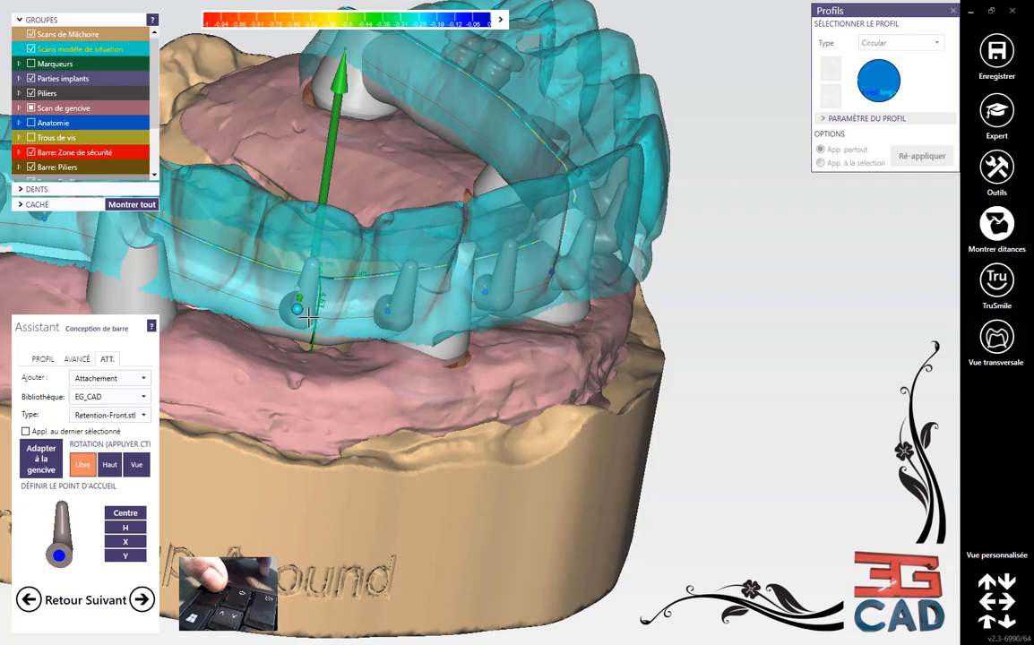
pyautogui.moveTo(297, 320); pyautogui.dragTo(455, 278, button='right')
pyautogui.scroll(5, 460, 273)
pyautogui.moveTo(465, 234); pyautogui.dragTo(463, 258, button='right')
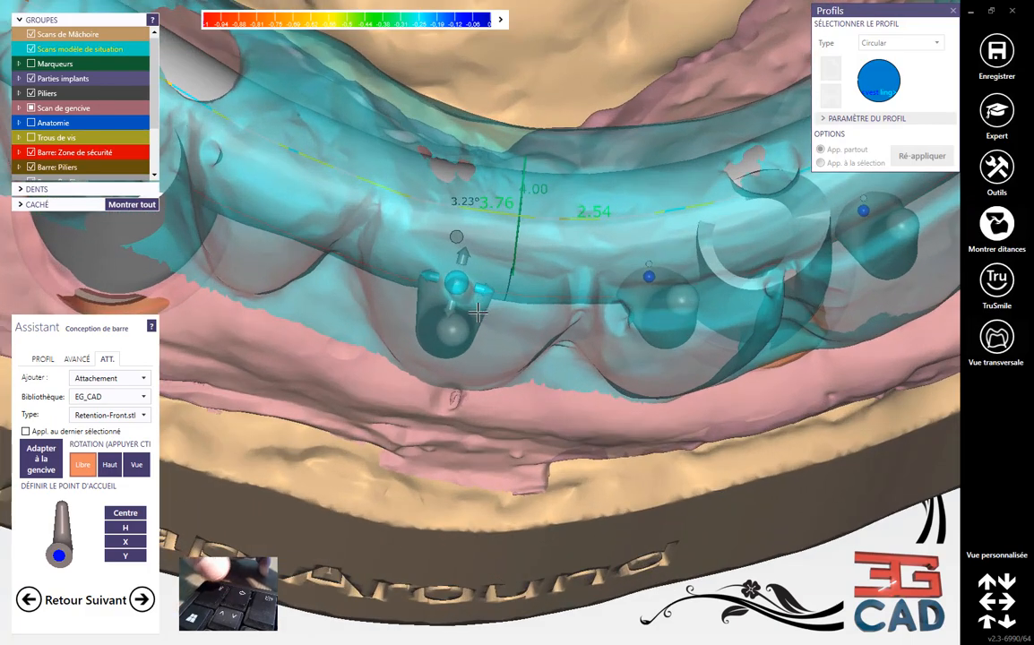
pyautogui.moveTo(480, 444); pyautogui.dragTo(507, 309, button='right')
pyautogui.middleClick(516, 466)
pyautogui.moveTo(519, 457); pyautogui.dragTo(429, 458, button='right')
pyautogui.moveTo(359, 445); pyautogui.dragTo(385, 333, button='right')
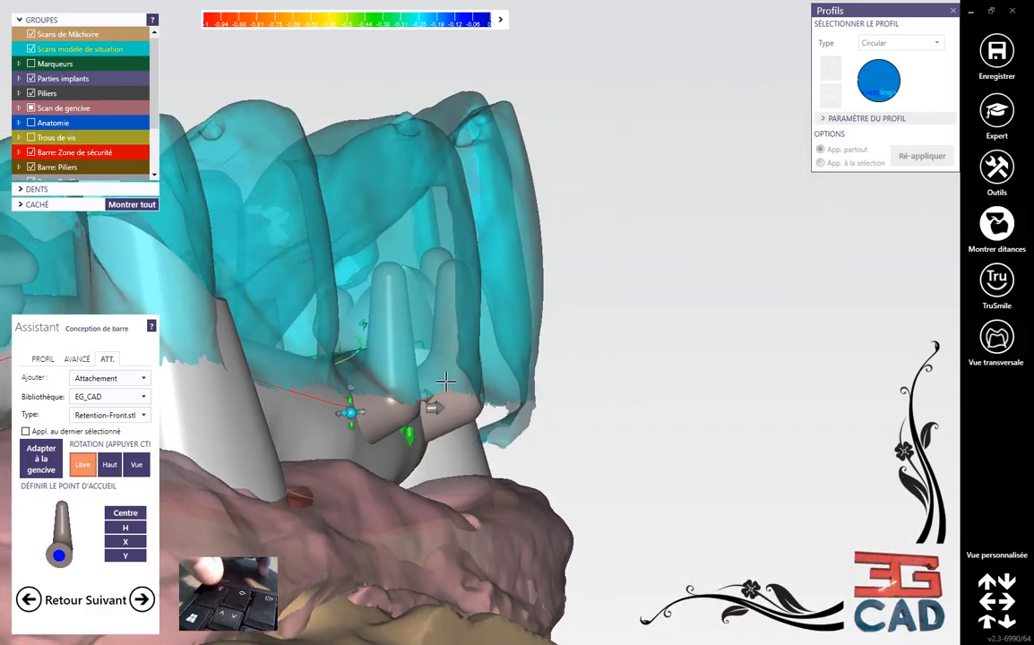
# - Examine the placed attachments around the bar from both sides for their fit inside the situation model
pyautogui.scroll(-5, 443, 381)
pyautogui.moveTo(515, 395); pyautogui.dragTo(484, 317, button='right')
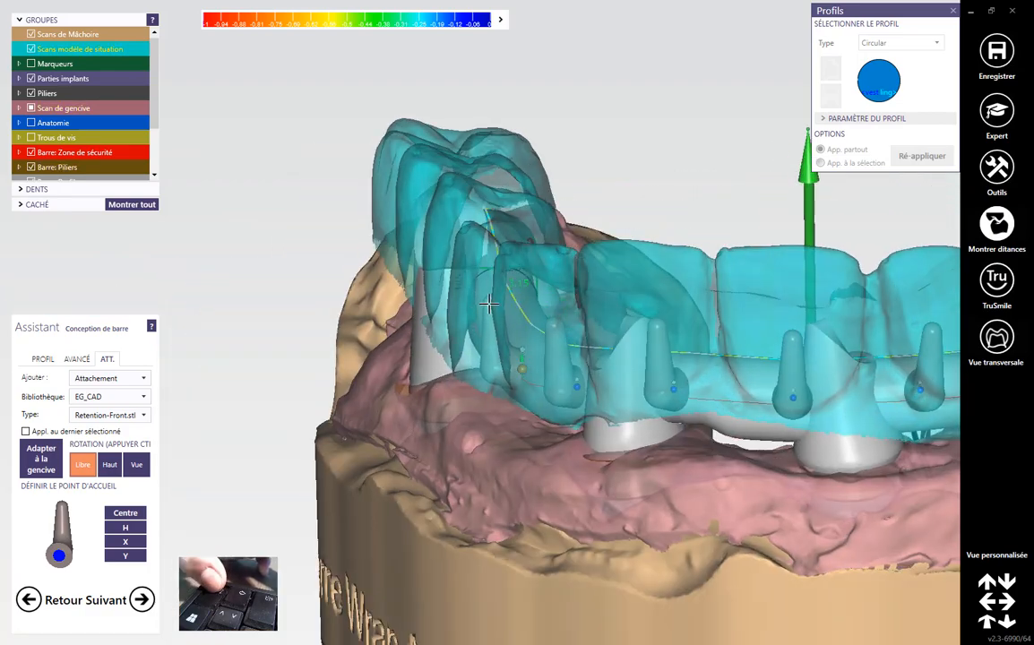
pyautogui.moveTo(488, 365); pyautogui.dragTo(502, 363, button='right')
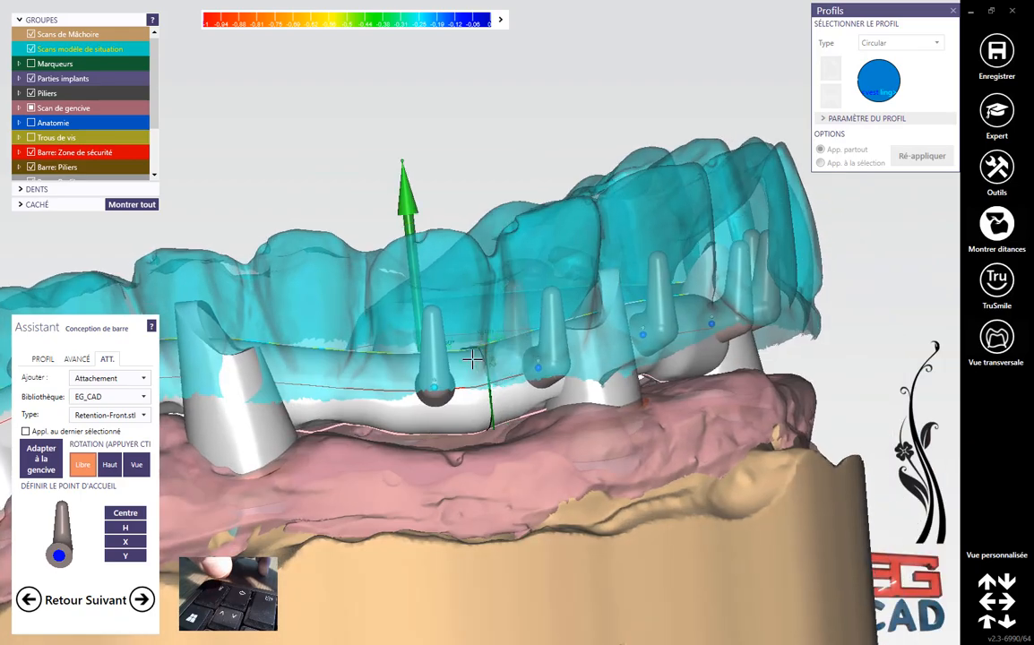
pyautogui.scroll(-3, 486, 422)
pyautogui.moveTo(486, 422); pyautogui.dragTo(482, 428, button='right')
pyautogui.scroll(-3, 650, 477)
pyautogui.moveTo(650, 477); pyautogui.dragTo(633, 461, button='right')
pyautogui.scroll(5, 596, 379)
pyautogui.moveTo(596, 379); pyautogui.dragTo(596, 361)
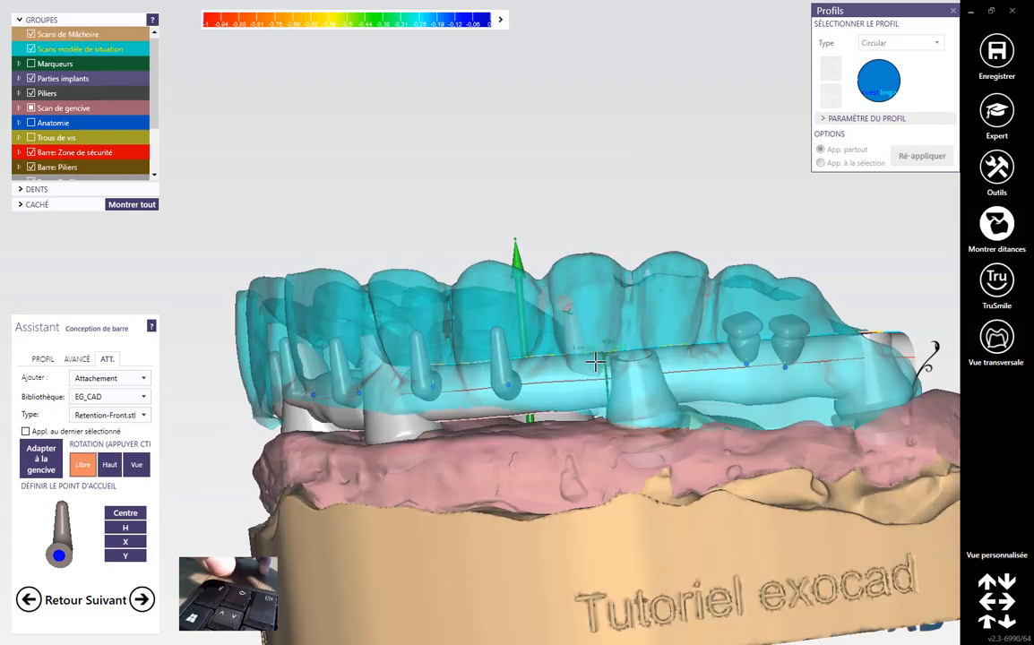
pyautogui.scroll(-3, 616, 385)
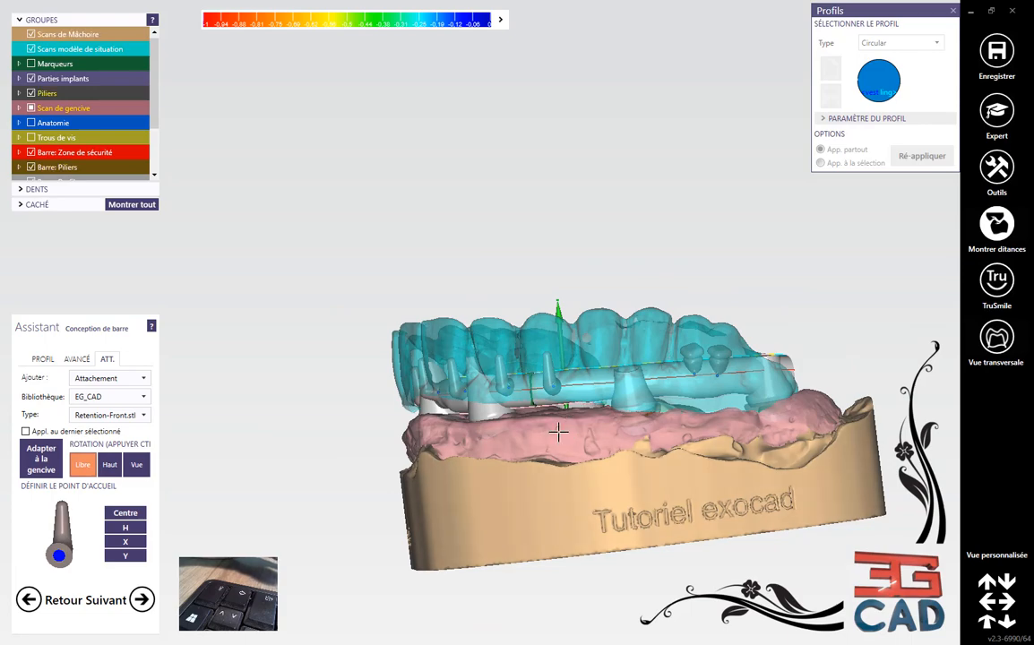
# - Proceed to bar modelling, ignoring the attachment insertion-axis difference, and check the bar with the situation scan temporarily hidden
pyautogui.click(140, 599)
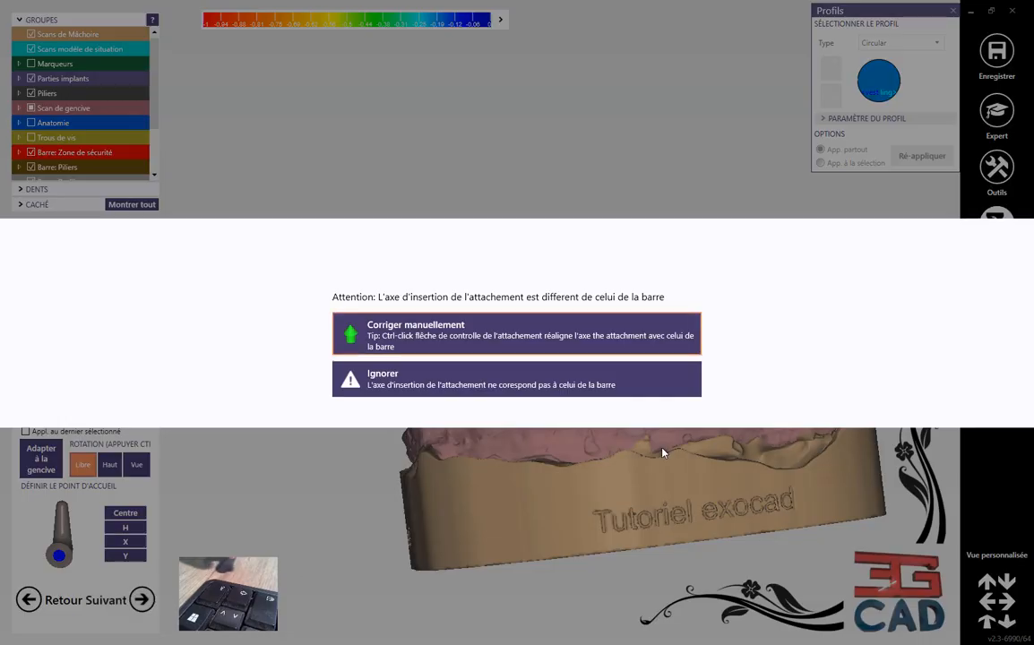
pyautogui.click(397, 386)
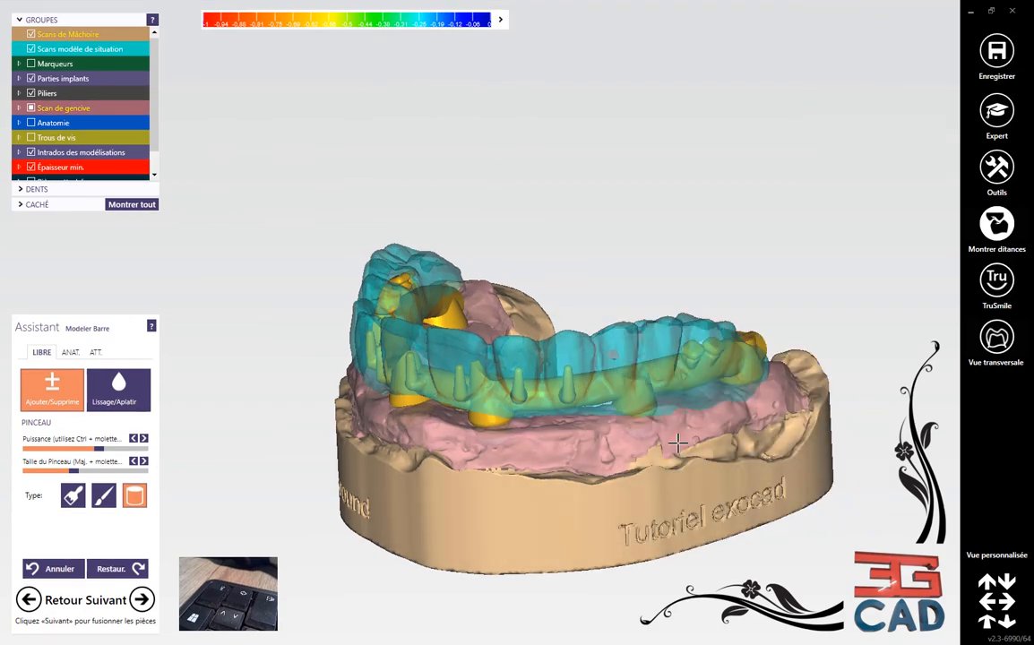
pyautogui.click(31, 48)
pyautogui.scroll(4, 383, 307)
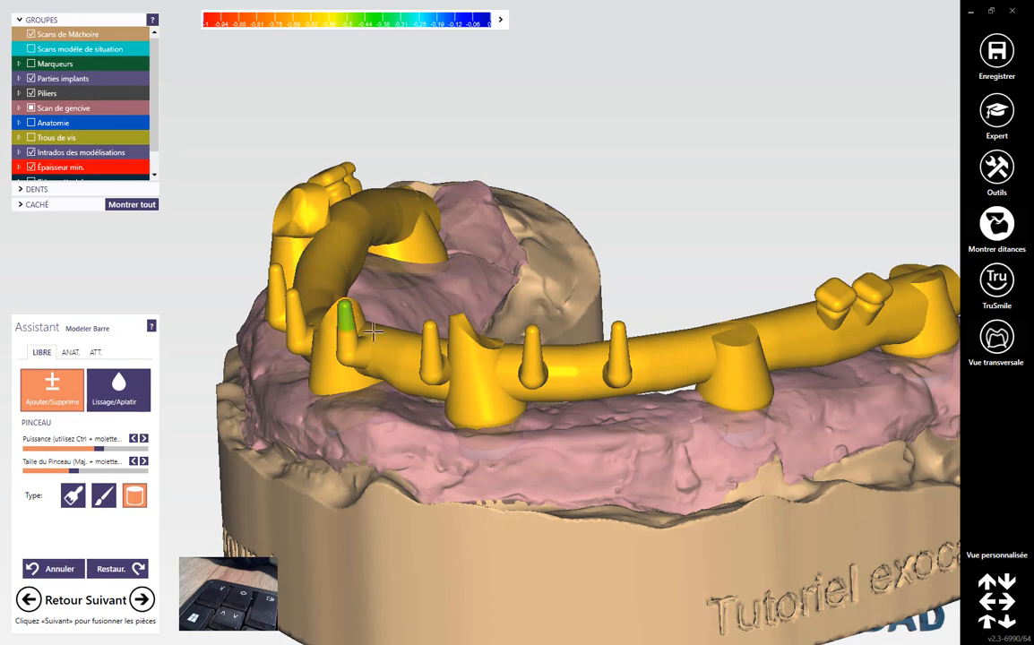
pyautogui.click(33, 49)
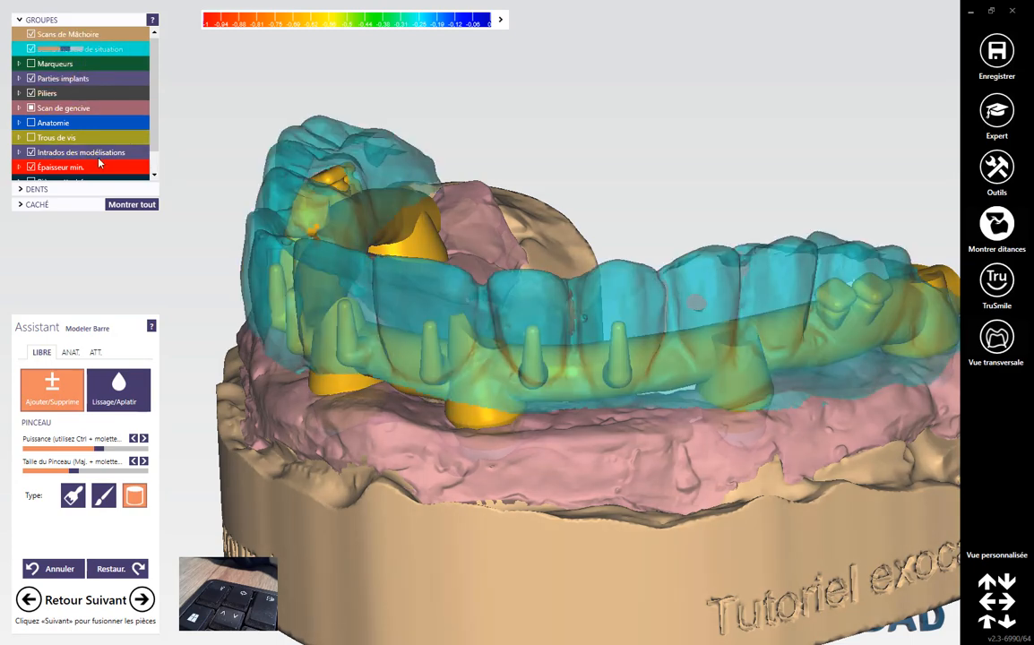
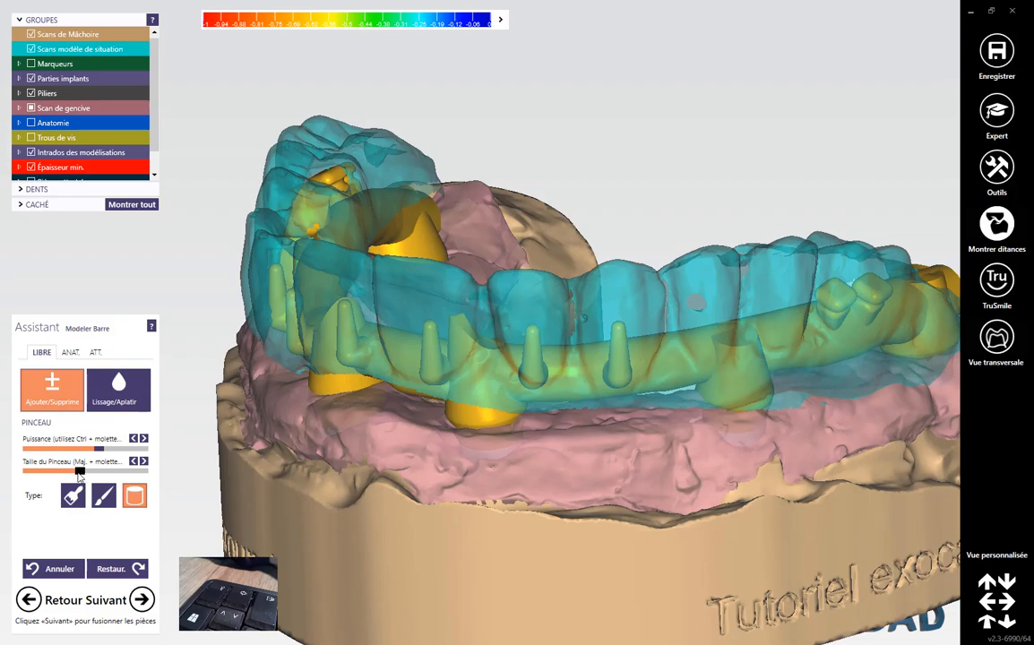
# - Enlarge the Add/Remove brush and build up a freeform retention on each side of the bar, in front of the lateral pillar
pyautogui.moveTo(701, 464)
pyautogui.mouseDown(button='right')
pyautogui.moveTo(694, 459)
pyautogui.moveTo(690, 524)
pyautogui.mouseUp(button='right')
pyautogui.moveTo(528, 387); pyautogui.dragTo(546, 397, button='right')
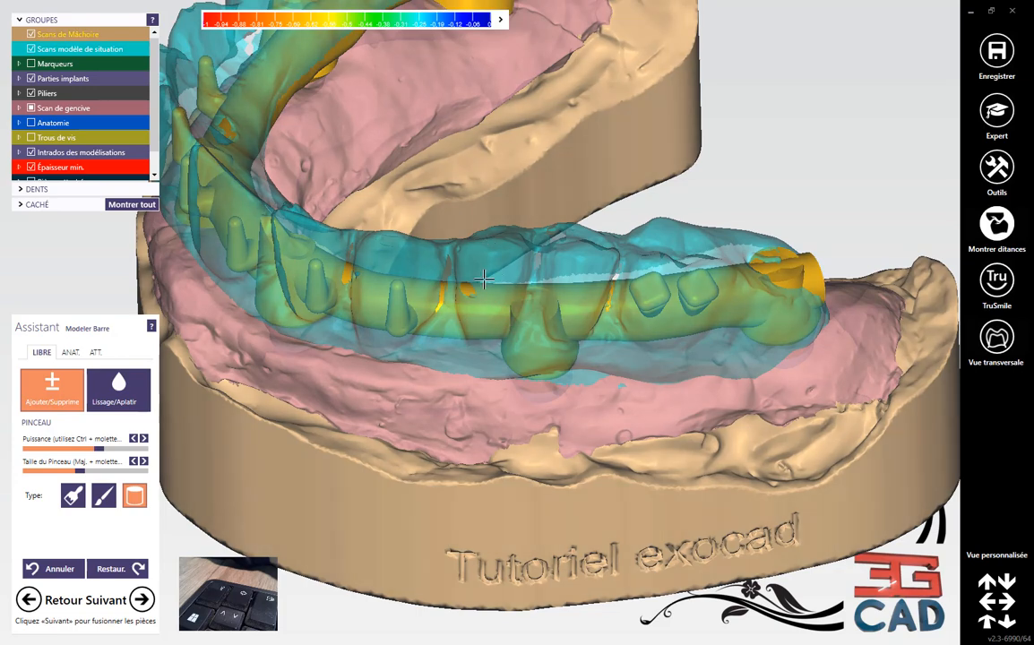
pyautogui.scroll(5, 489, 300)
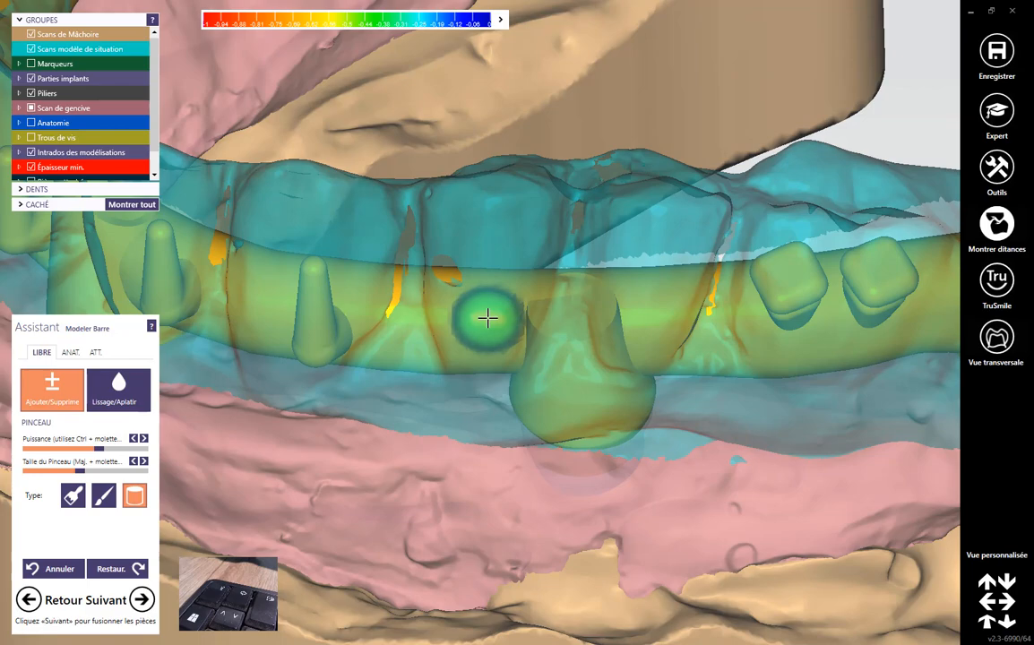
pyautogui.moveTo(486, 318)
pyautogui.mouseDown(button='right')
pyautogui.moveTo(484, 350)
pyautogui.moveTo(484, 315)
pyautogui.mouseUp(button='right')
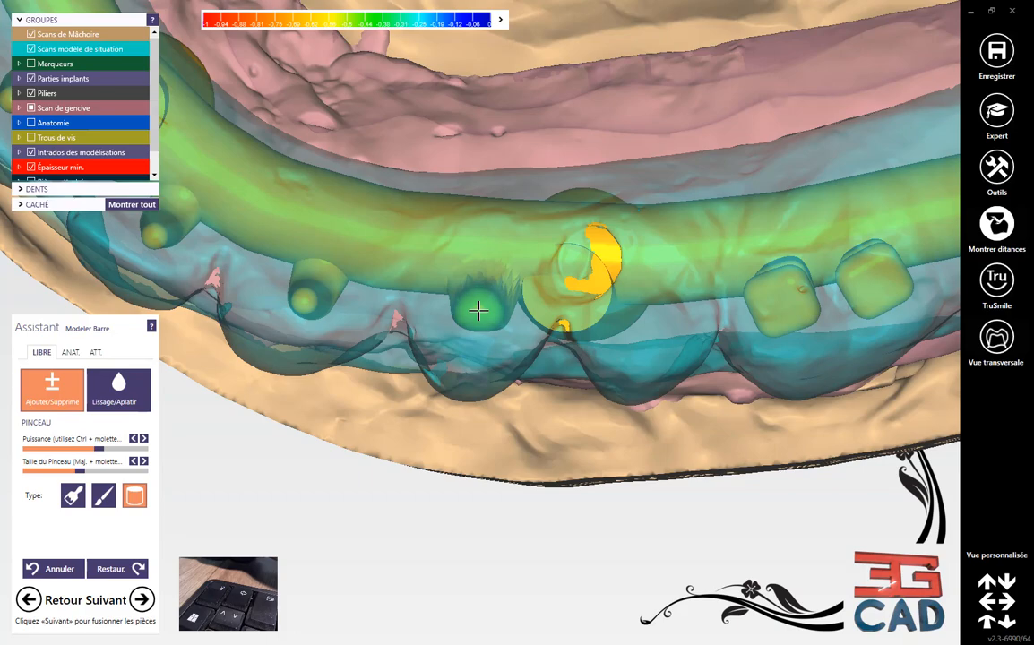
pyautogui.moveTo(525, 323); pyautogui.dragTo(526, 325, button='right')
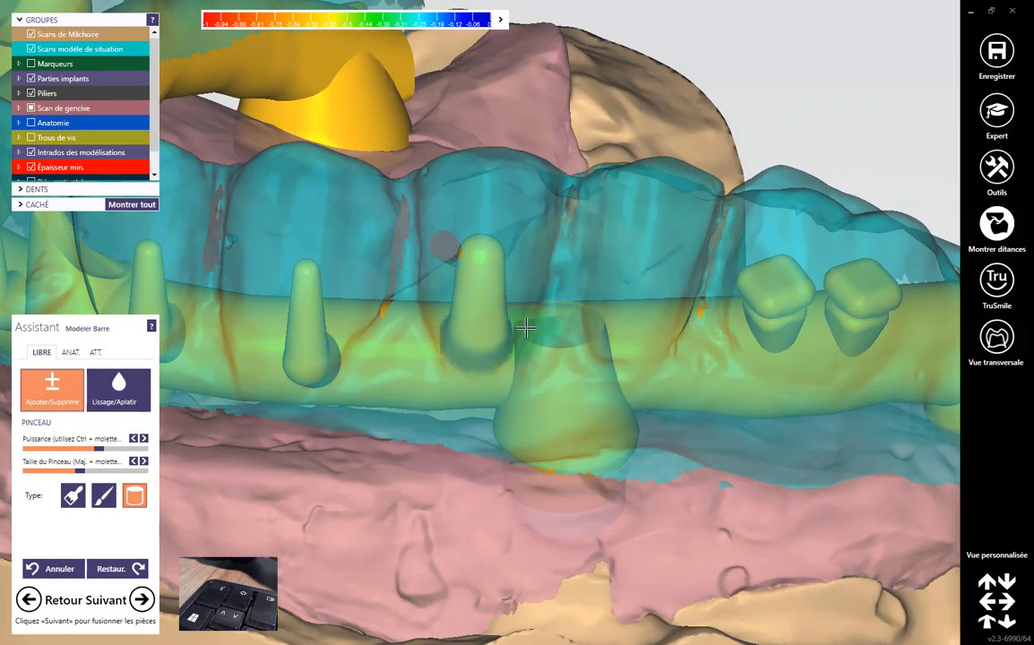
pyautogui.moveTo(651, 382); pyautogui.dragTo(450, 321, button='right')
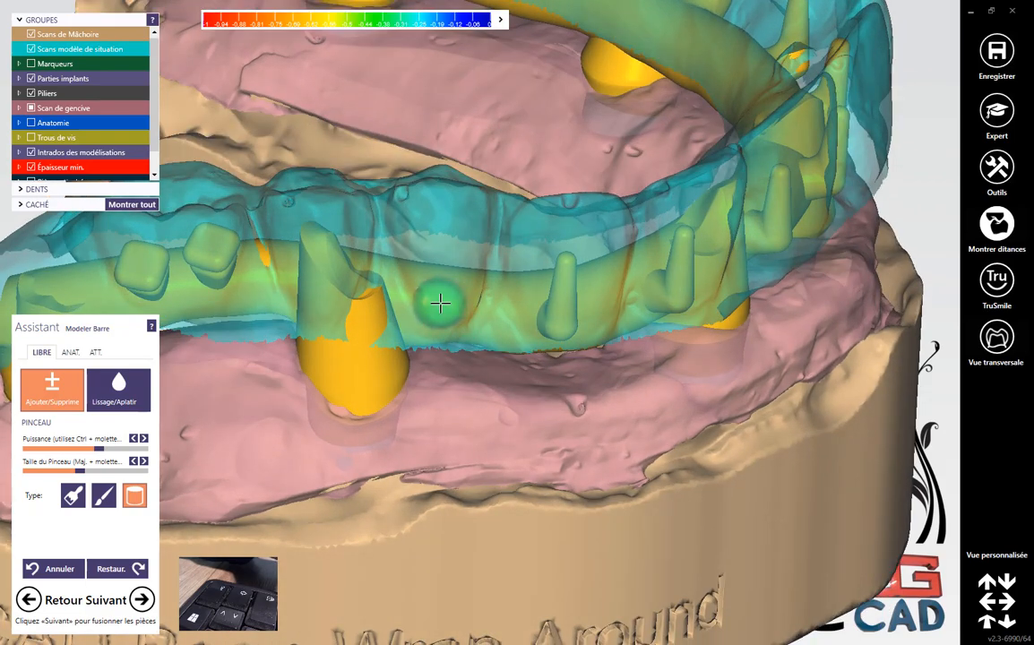
pyautogui.moveTo(439, 303); pyautogui.dragTo(403, 282, button='right')
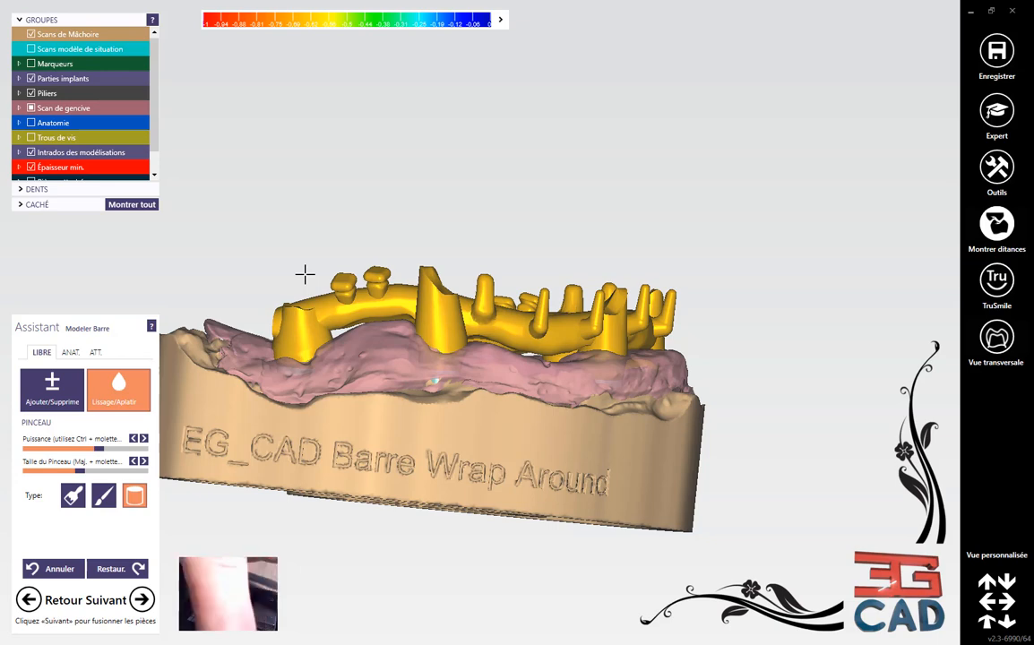
# - Hide the jaw and gingiva scans and reduce the strength and size of the Smooth/Flatten brush
pyautogui.press('j')
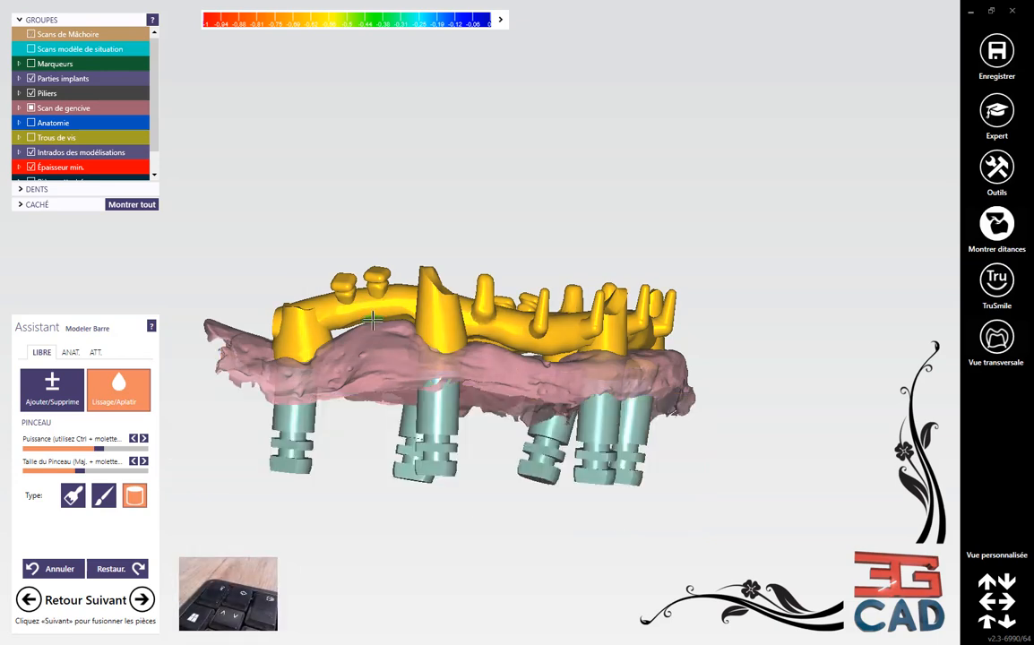
pyautogui.press('g')
pyautogui.moveTo(417, 367); pyautogui.dragTo(224, 341, button='right')
pyautogui.scroll(3, 354, 259)
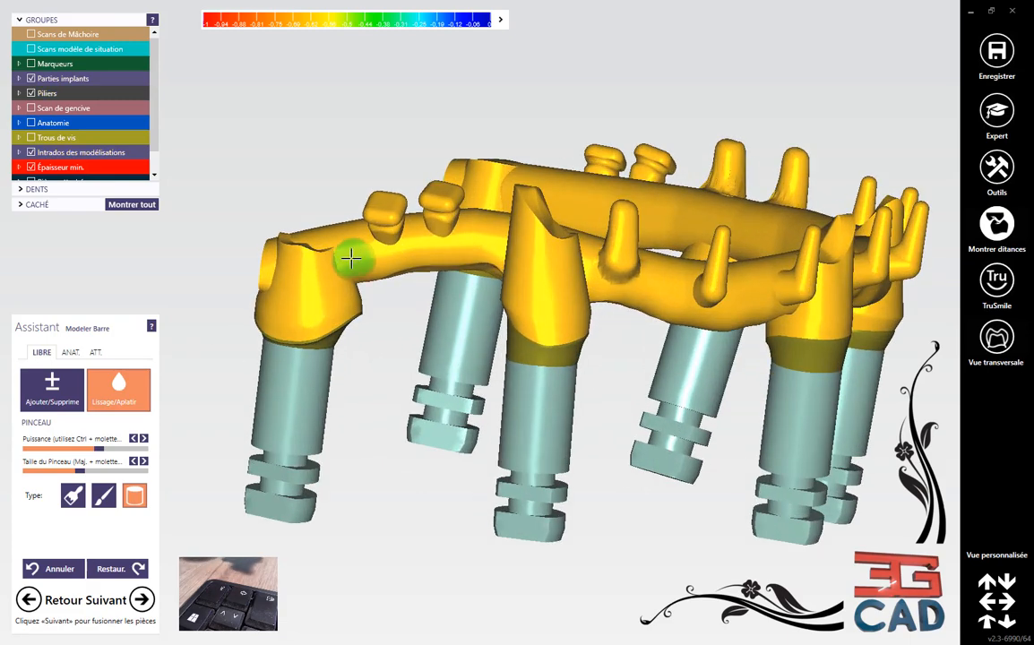
pyautogui.scroll(3, 336, 260)
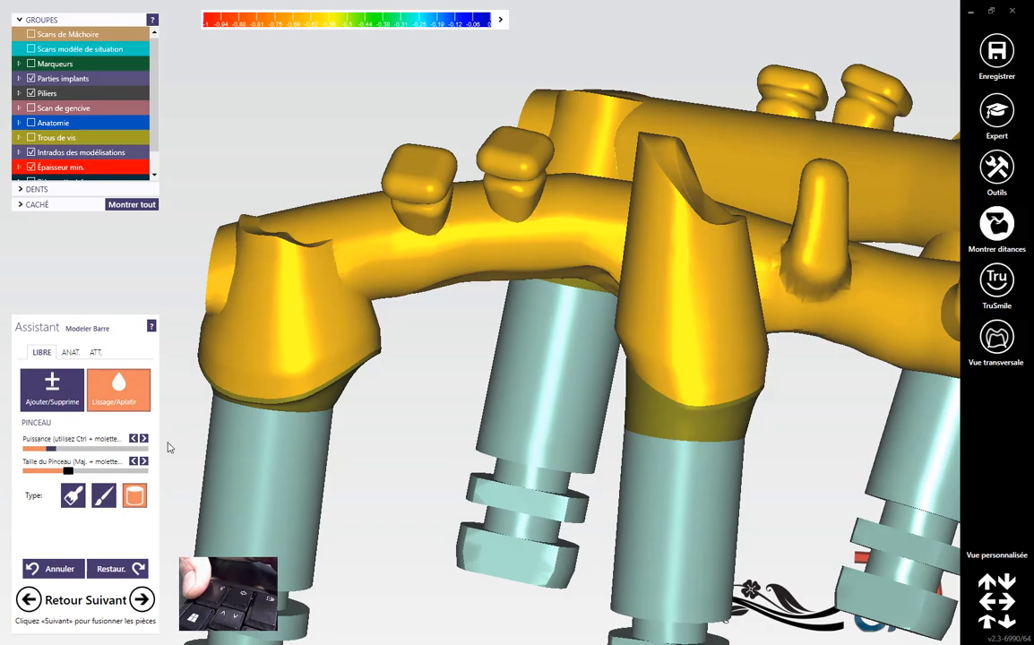
# - Smooth the underside and inner junction where the bar meets the first lateral pillar
pyautogui.moveTo(300, 288)
pyautogui.mouseDown(button='right')
pyautogui.moveTo(323, 237)
pyautogui.moveTo(268, 192)
pyautogui.moveTo(277, 180)
pyautogui.mouseUp(button='right')
pyautogui.moveTo(219, 231)
pyautogui.mouseDown(button='right')
pyautogui.moveTo(292, 247)
pyautogui.moveTo(407, 304)
pyautogui.moveTo(501, 211)
pyautogui.moveTo(448, 280)
pyautogui.moveTo(423, 338)
pyautogui.moveTo(352, 350)
pyautogui.moveTo(342, 363)
pyautogui.moveTo(413, 346)
pyautogui.moveTo(486, 308)
pyautogui.moveTo(438, 321)
pyautogui.moveTo(341, 304)
pyautogui.moveTo(291, 272)
pyautogui.moveTo(293, 261)
pyautogui.mouseUp(button='right')
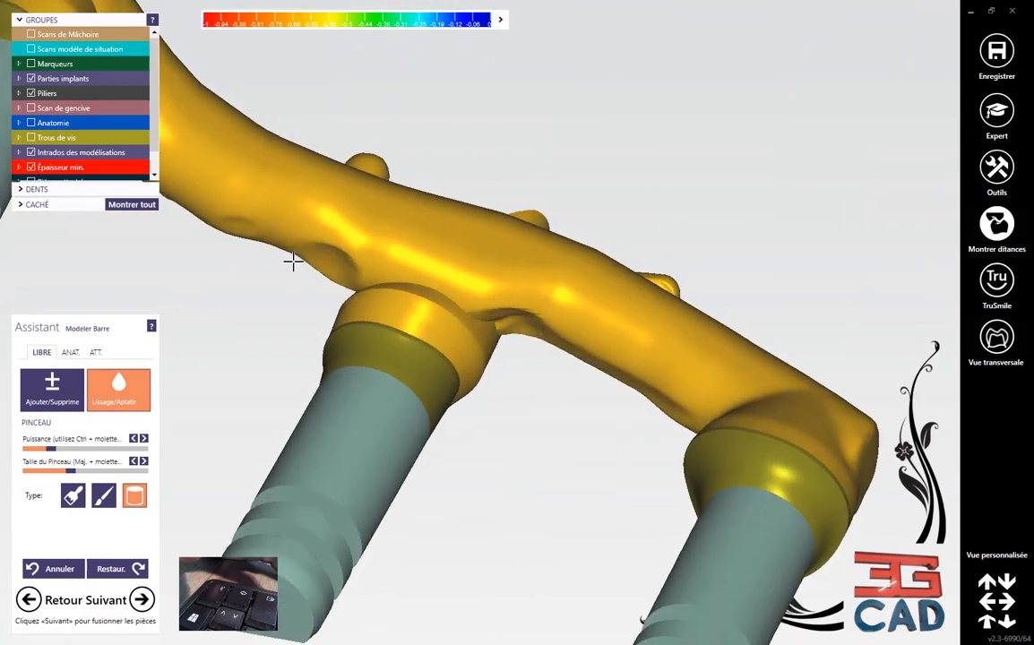
pyautogui.moveTo(293, 262); pyautogui.dragTo(451, 286)
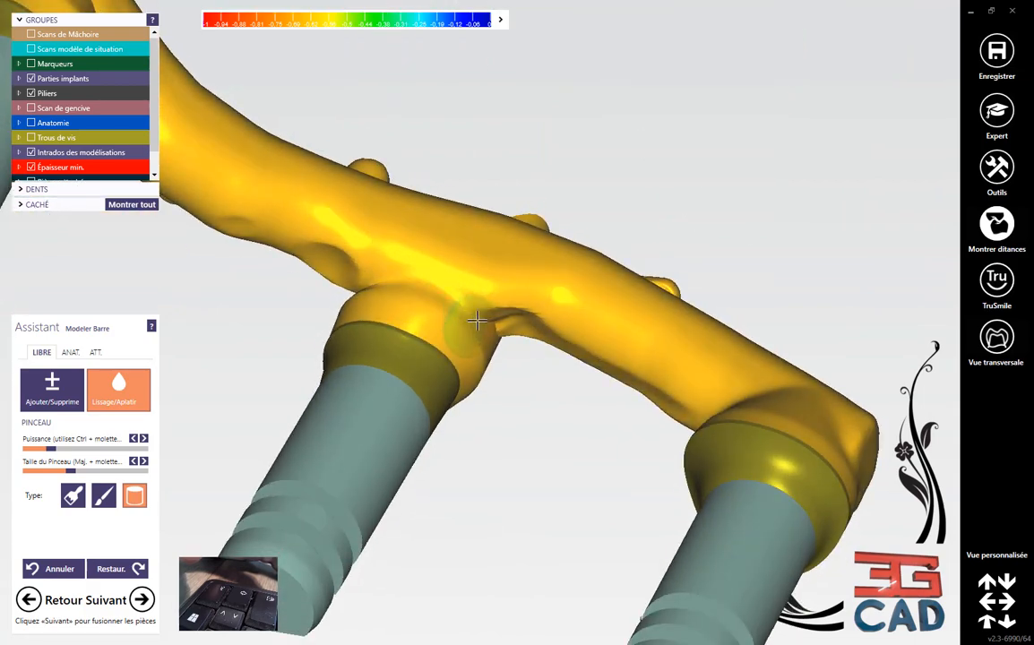
pyautogui.moveTo(476, 321); pyautogui.dragTo(464, 308, button='right')
pyautogui.moveTo(496, 372); pyautogui.dragTo(512, 346, button='right')
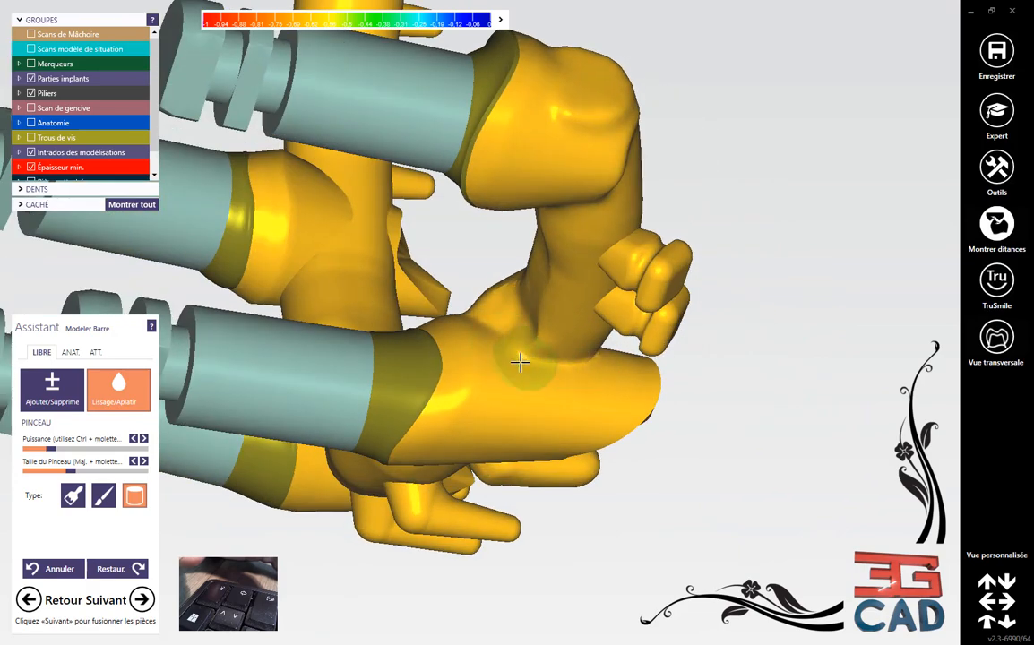
# - Blend the outer side of the first lateral pillar into the bar, from the molar retentions to the adjacent freeform retention
pyautogui.moveTo(441, 422); pyautogui.dragTo(476, 377, button='right')
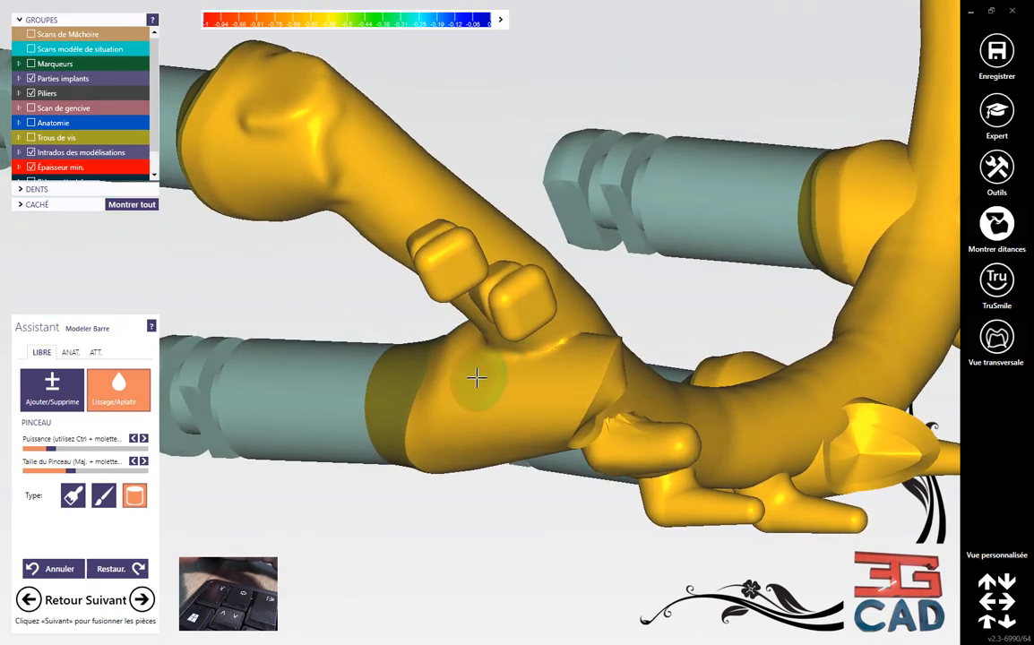
pyautogui.moveTo(595, 333); pyautogui.dragTo(501, 388, button='right')
pyautogui.moveTo(553, 362); pyautogui.dragTo(607, 311, button='right')
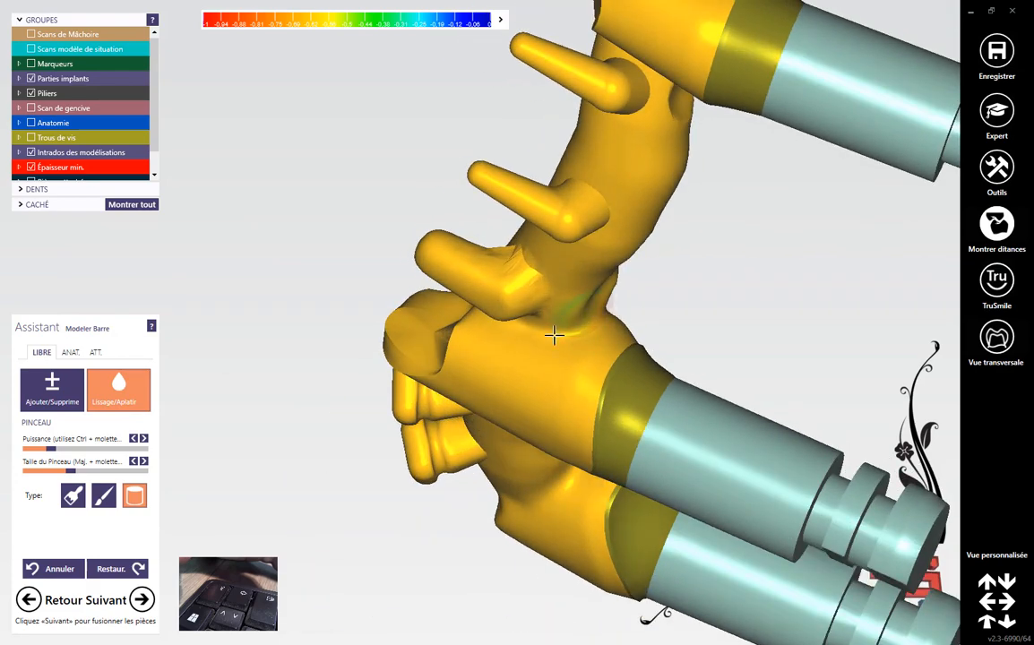
pyautogui.moveTo(542, 285); pyautogui.dragTo(394, 320, button='right')
pyautogui.moveTo(463, 357); pyautogui.dragTo(514, 292, button='right')
pyautogui.moveTo(506, 331); pyautogui.dragTo(565, 319, button='right')
pyautogui.scroll(5, 561, 351)
pyautogui.scroll(-5, 573, 359)
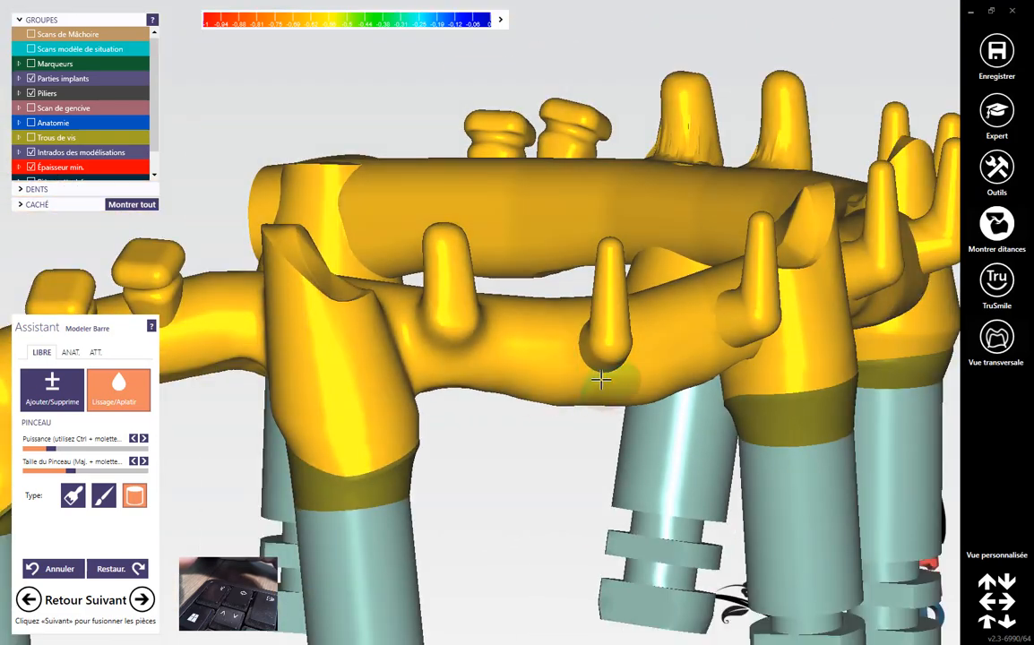
# - Smooth the outer and lower junctions between the bar and the neighbouring front pillar
pyautogui.moveTo(761, 364); pyautogui.dragTo(748, 364, button='right')
pyautogui.scroll(4, 714, 375)
pyautogui.scroll(2, 713, 375)
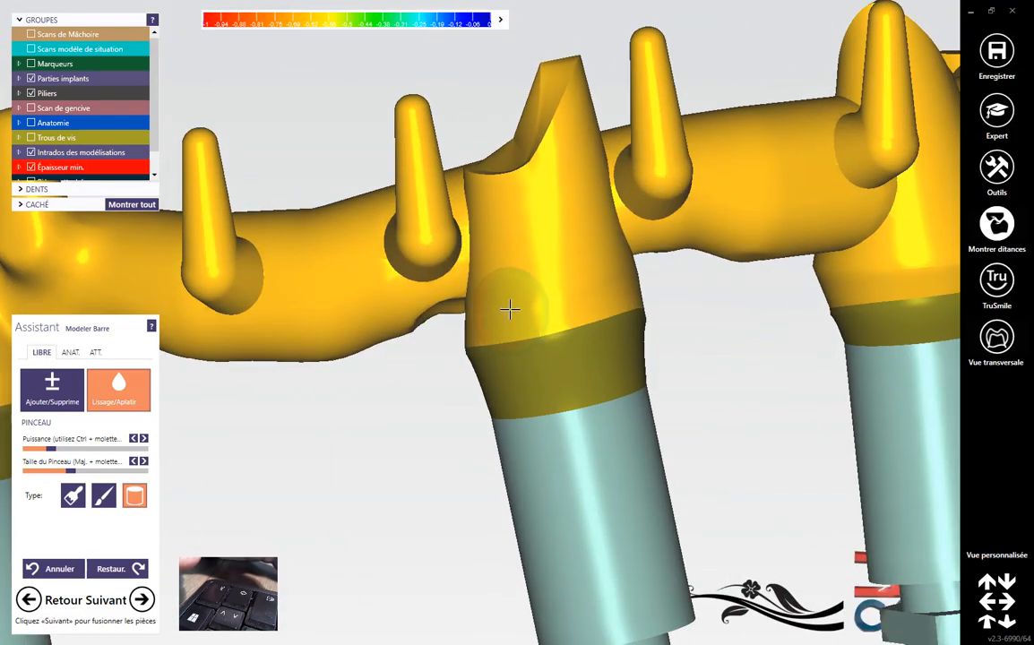
pyautogui.moveTo(458, 296); pyautogui.dragTo(489, 266, button='right')
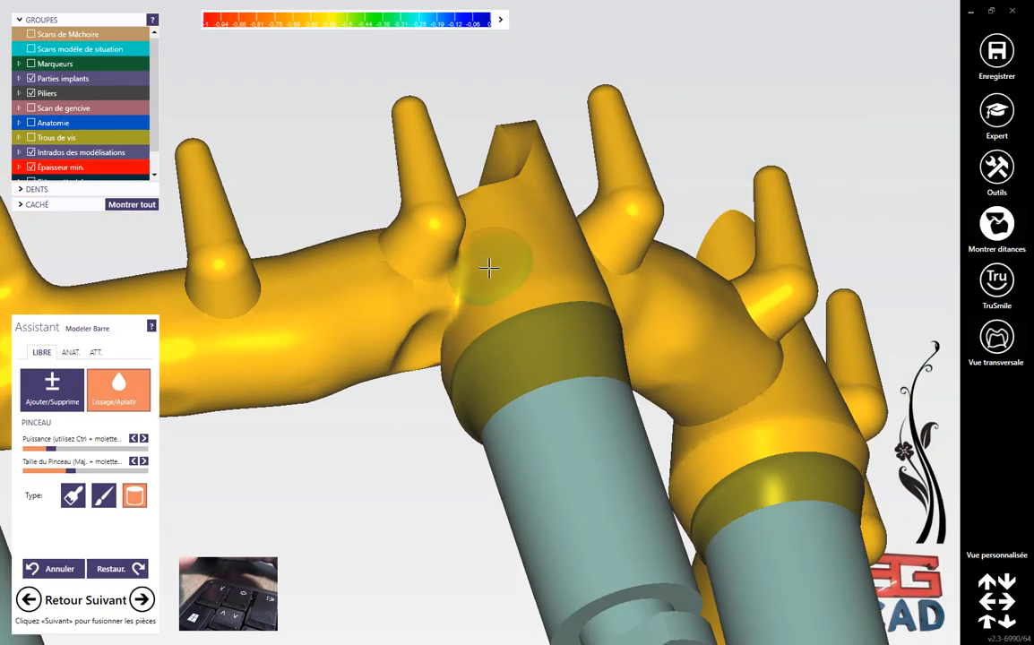
pyautogui.moveTo(442, 341); pyautogui.dragTo(436, 397, button='right')
pyautogui.moveTo(511, 470); pyautogui.dragTo(489, 454, button='right')
pyautogui.scroll(-6, 528, 558)
pyautogui.moveTo(529, 557); pyautogui.dragTo(512, 579, button='right')
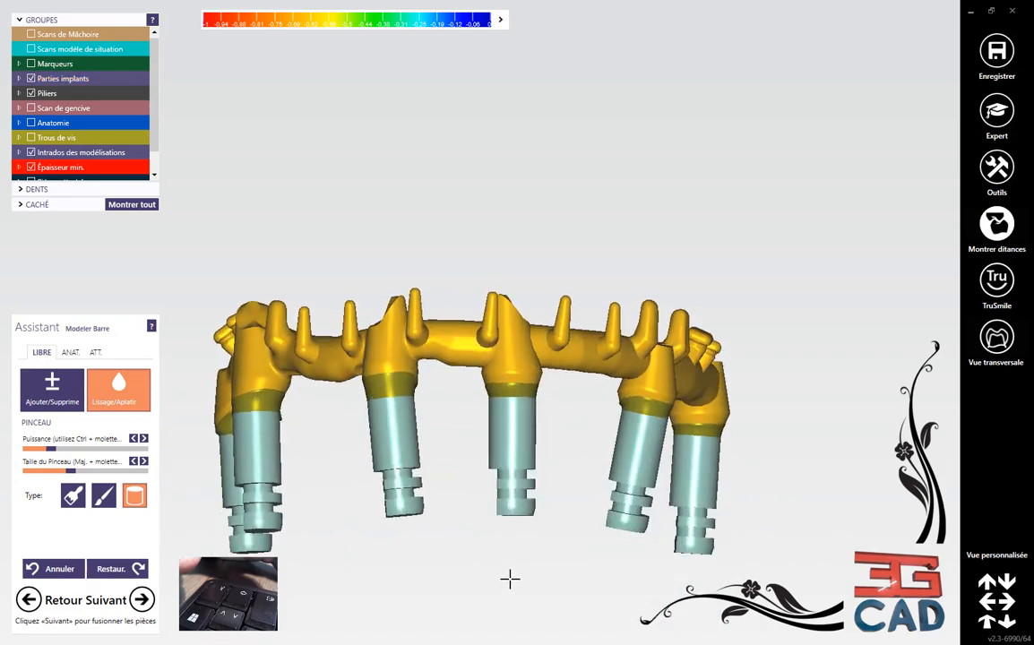
# - Smooth the transition between the bar and the second front pillar on both its outer and inner sides
pyautogui.scroll(6, 572, 272)
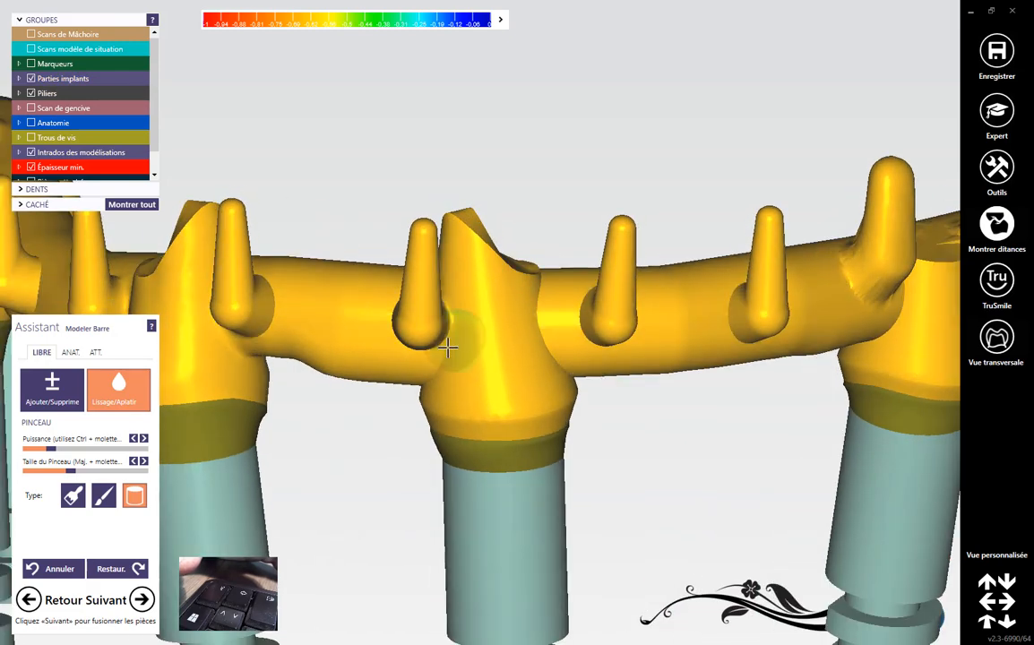
pyautogui.moveTo(447, 347); pyautogui.dragTo(476, 405, button='right')
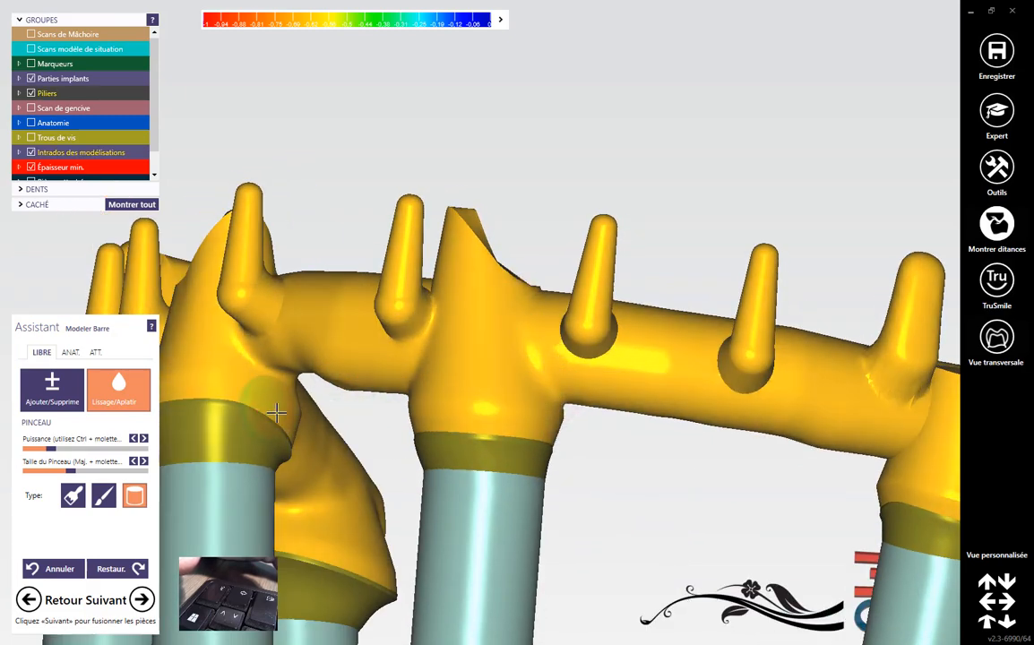
pyautogui.middleClick(490, 323)
pyautogui.moveTo(494, 310); pyautogui.dragTo(640, 365, button='right')
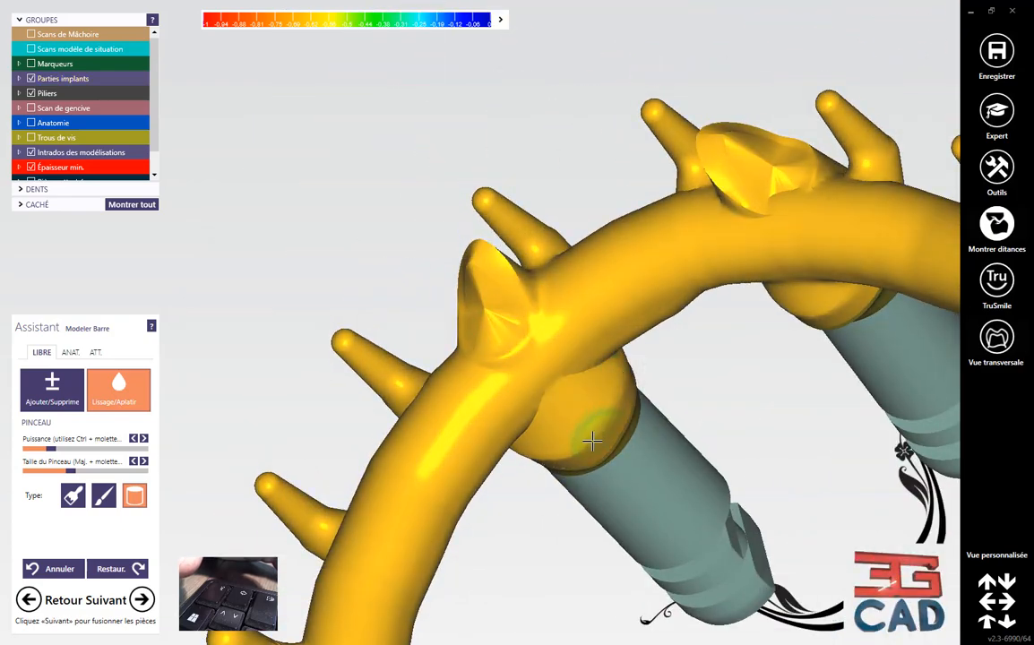
pyautogui.moveTo(574, 417)
pyautogui.mouseDown(button='right')
pyautogui.moveTo(605, 380)
pyautogui.moveTo(534, 317)
pyautogui.mouseUp(button='right')
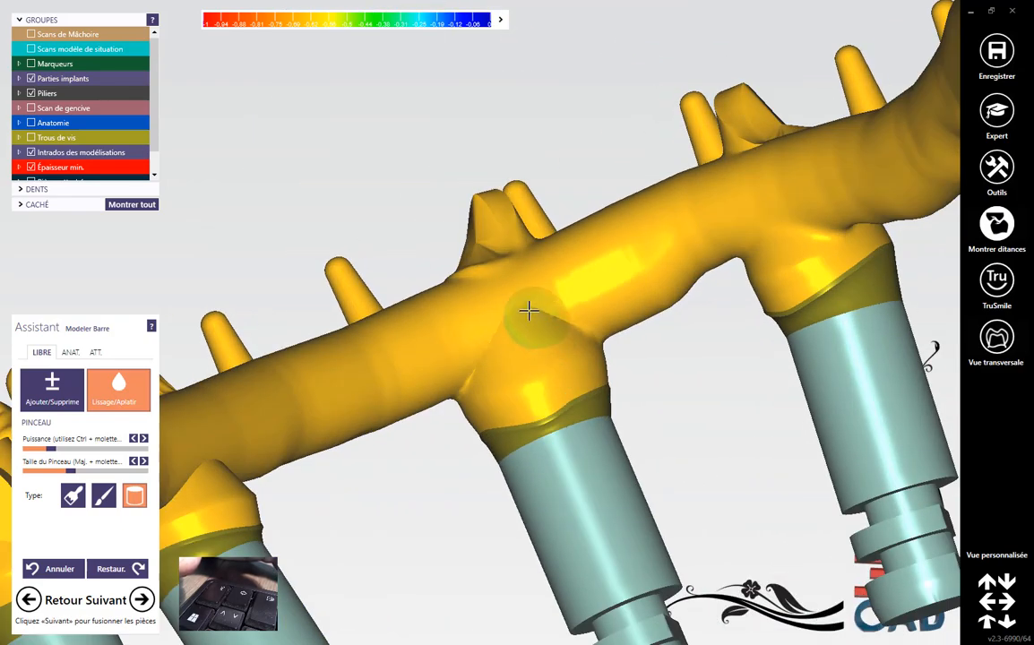
pyautogui.moveTo(452, 374)
pyautogui.mouseDown()
pyautogui.moveTo(468, 385)
pyautogui.moveTo(522, 316)
pyautogui.moveTo(591, 341)
pyautogui.mouseUp()
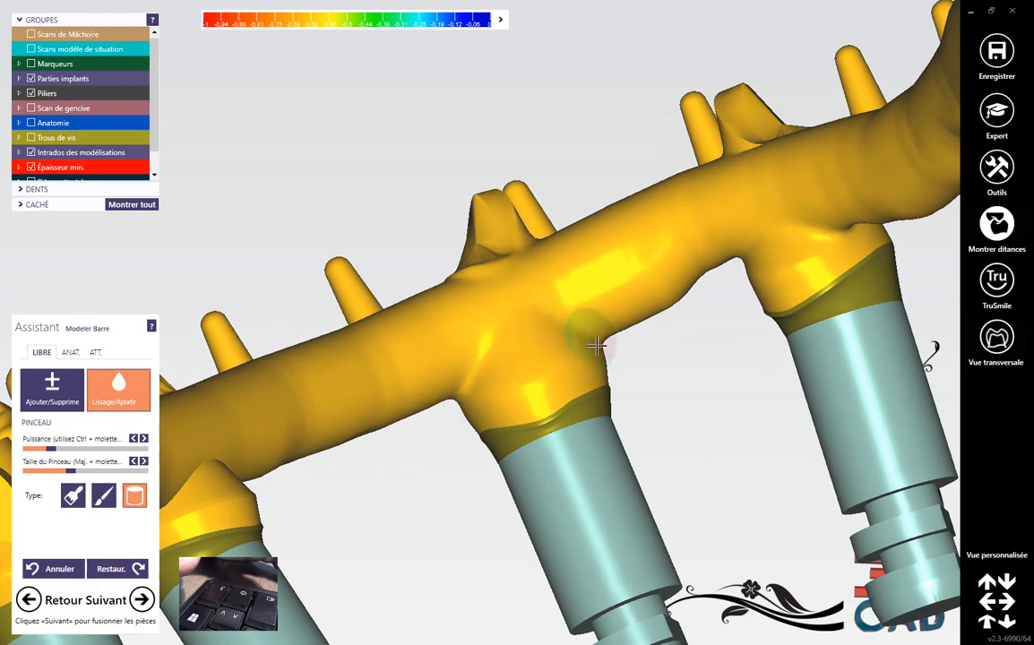
# - Smooth the opposite lateral pillar into the bar all around, including the inner junction, the underside and the base of its retentions
pyautogui.moveTo(196, 488); pyautogui.dragTo(537, 385, button='middle')
pyautogui.moveTo(538, 385); pyautogui.dragTo(537, 384, button='right')
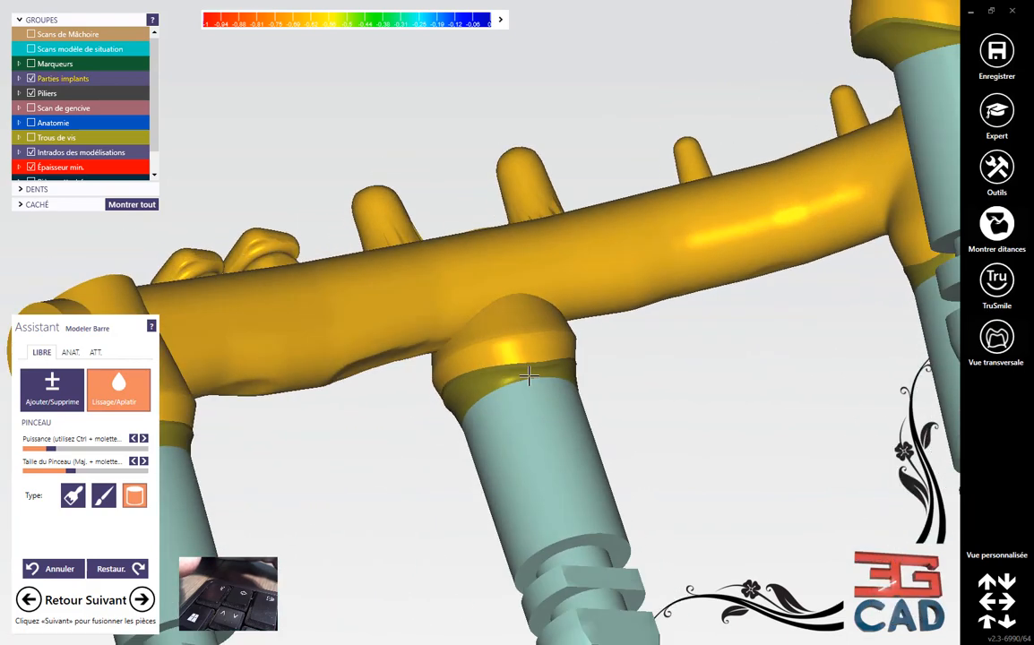
pyautogui.moveTo(529, 305); pyautogui.dragTo(460, 339)
pyautogui.moveTo(447, 339)
pyautogui.mouseDown(button='right')
pyautogui.moveTo(457, 343)
pyautogui.moveTo(394, 359)
pyautogui.mouseUp(button='right')
pyautogui.moveTo(467, 294); pyautogui.dragTo(519, 410, button='right')
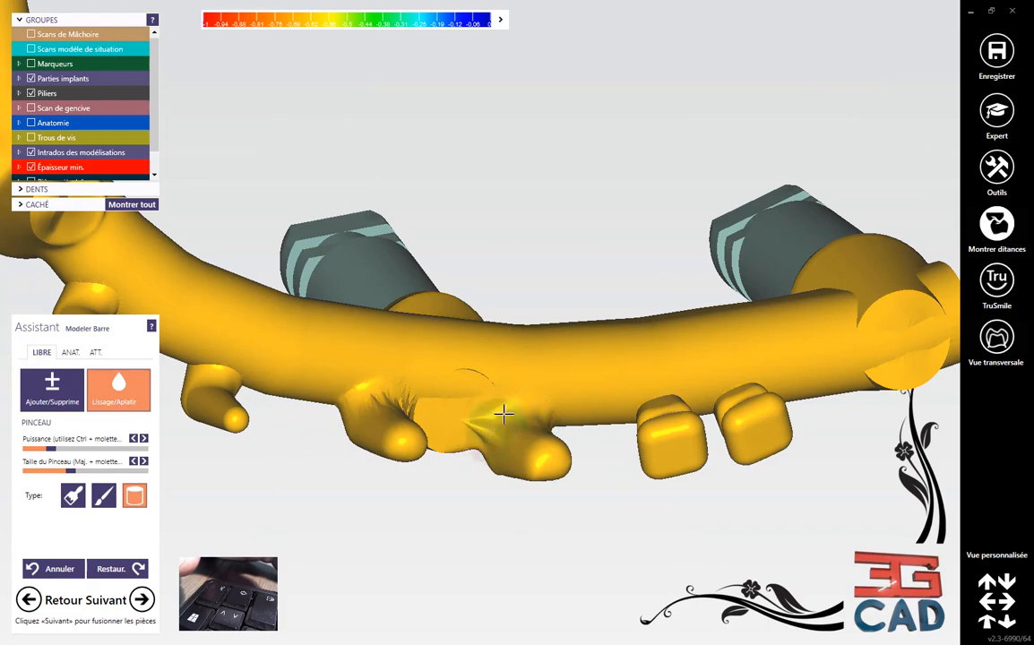
pyautogui.moveTo(464, 373)
pyautogui.mouseDown(button='right')
pyautogui.moveTo(445, 427)
pyautogui.moveTo(387, 390)
pyautogui.moveTo(357, 417)
pyautogui.moveTo(393, 416)
pyautogui.moveTo(378, 394)
pyautogui.moveTo(473, 265)
pyautogui.moveTo(454, 285)
pyautogui.moveTo(436, 227)
pyautogui.moveTo(555, 265)
pyautogui.mouseUp(button='right')
pyautogui.moveTo(493, 251); pyautogui.dragTo(606, 316, button='right')
pyautogui.moveTo(605, 317)
pyautogui.mouseDown()
pyautogui.moveTo(518, 289)
pyautogui.moveTo(544, 304)
pyautogui.moveTo(473, 325)
pyautogui.moveTo(548, 317)
pyautogui.mouseUp()
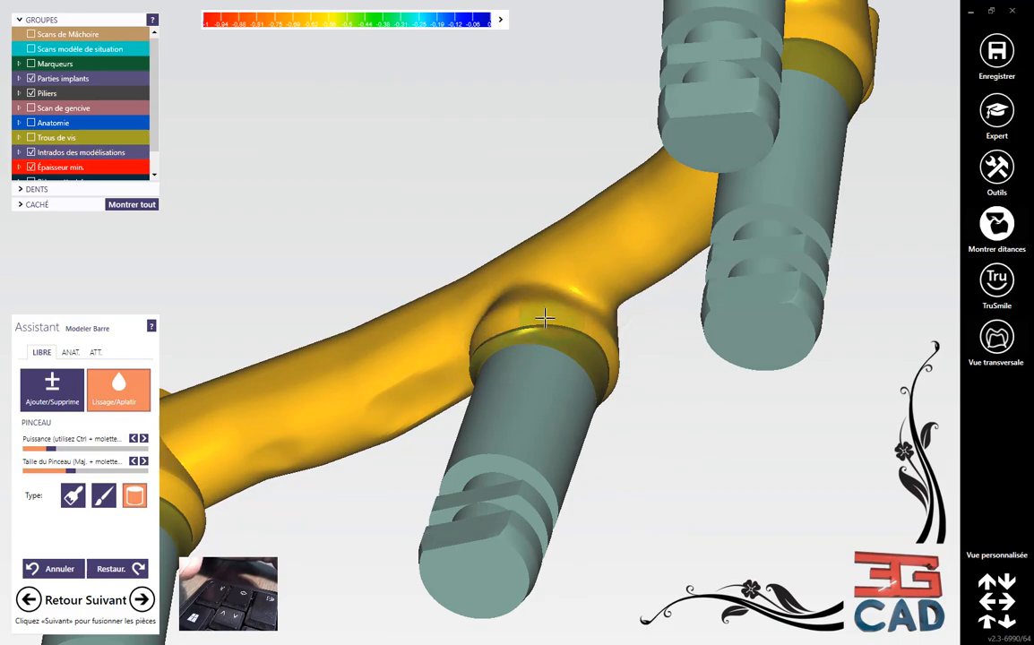
pyautogui.moveTo(548, 317); pyautogui.dragTo(546, 307, button='right')
pyautogui.moveTo(504, 374); pyautogui.dragTo(429, 304, button='right')
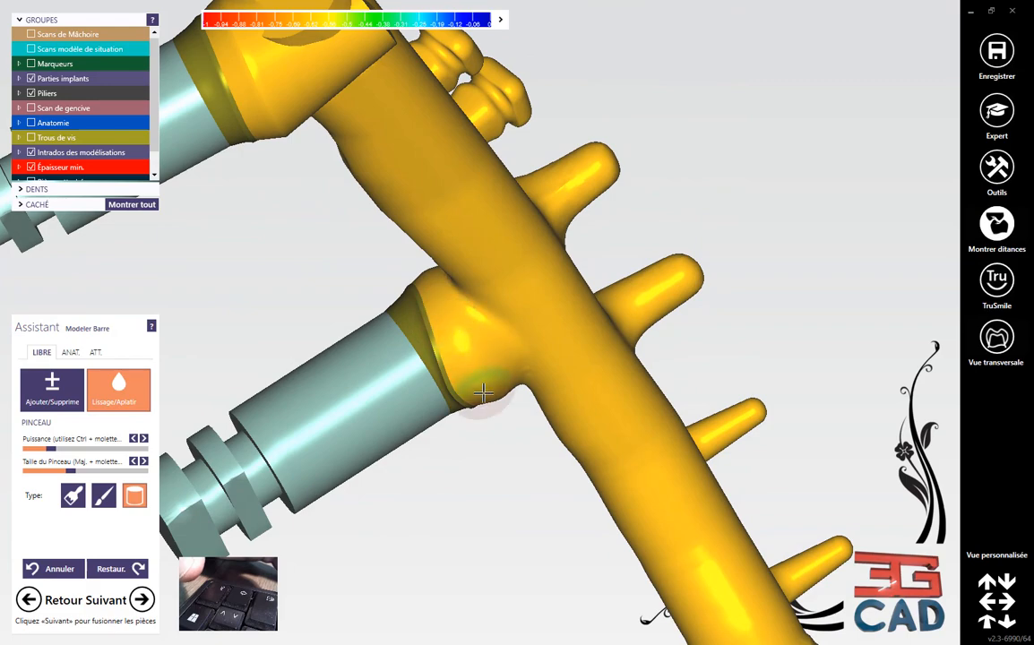
# - Soften the edges between the bar's end face and the last pillar on the same side
pyautogui.middleClick(251, 52)
pyautogui.moveTo(252, 52); pyautogui.dragTo(576, 327, button='right')
pyautogui.scroll(3, 576, 327)
pyautogui.scroll(1, 576, 327)
pyautogui.moveTo(537, 170)
pyautogui.mouseDown()
pyautogui.moveTo(568, 180)
pyautogui.moveTo(584, 265)
pyautogui.moveTo(489, 180)
pyautogui.moveTo(466, 268)
pyautogui.moveTo(438, 305)
pyautogui.mouseUp()
pyautogui.moveTo(438, 305); pyautogui.dragTo(383, 317, button='right')
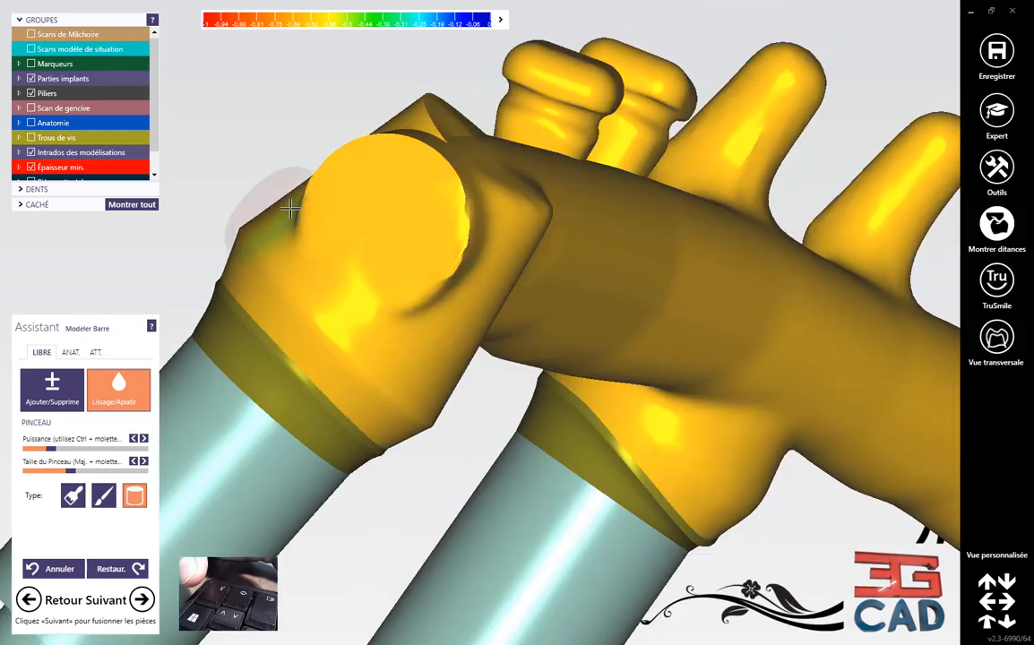
pyautogui.moveTo(285, 208); pyautogui.dragTo(357, 283, button='right')
pyautogui.moveTo(358, 283)
pyautogui.mouseDown()
pyautogui.moveTo(462, 214)
pyautogui.moveTo(475, 258)
pyautogui.moveTo(468, 284)
pyautogui.mouseUp()
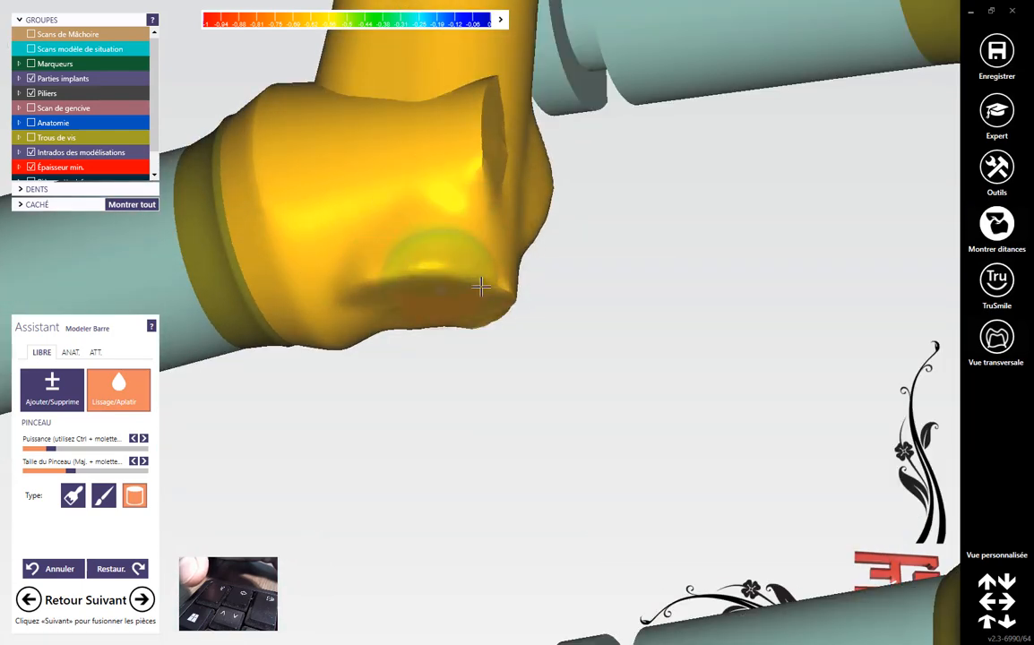
# - Round off the top of that end pillar and blend its inner and outer sides into the bar
pyautogui.moveTo(468, 284); pyautogui.dragTo(410, 258, button='right')
pyautogui.moveTo(410, 258)
pyautogui.mouseDown()
pyautogui.moveTo(432, 307)
pyautogui.moveTo(394, 153)
pyautogui.mouseUp()
pyautogui.middleClick(391, 144)
pyautogui.moveTo(475, 453); pyautogui.dragTo(434, 433, button='right')
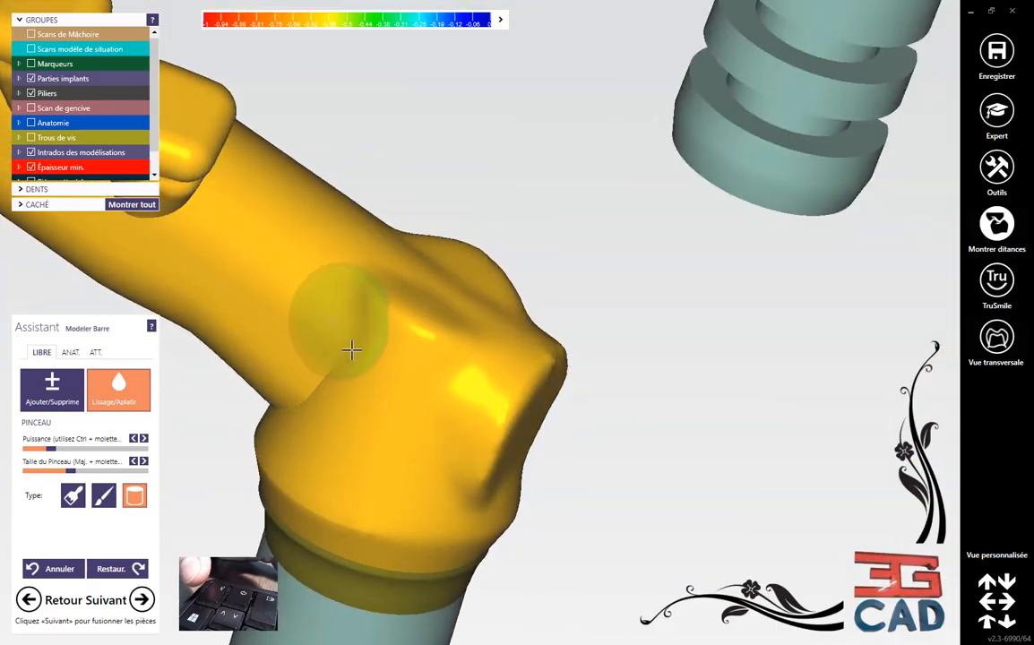
pyautogui.moveTo(367, 400); pyautogui.dragTo(268, 404, button='right')
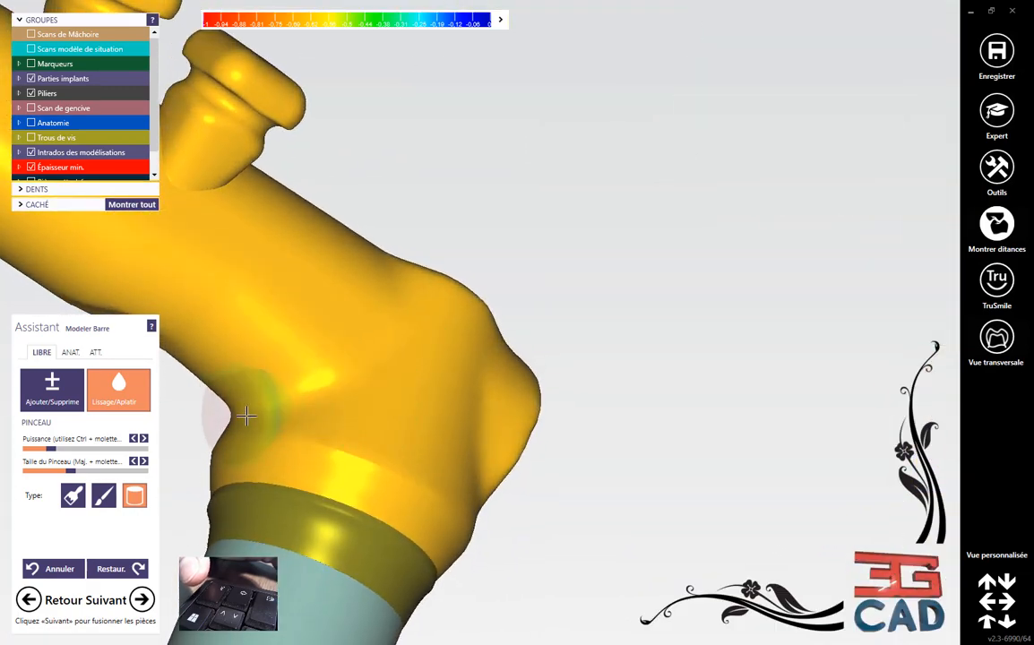
pyautogui.moveTo(433, 508); pyautogui.dragTo(342, 485, button='right')
pyautogui.moveTo(432, 535)
pyautogui.mouseDown(button='right')
pyautogui.moveTo(461, 549)
pyautogui.moveTo(512, 545)
pyautogui.mouseUp(button='right')
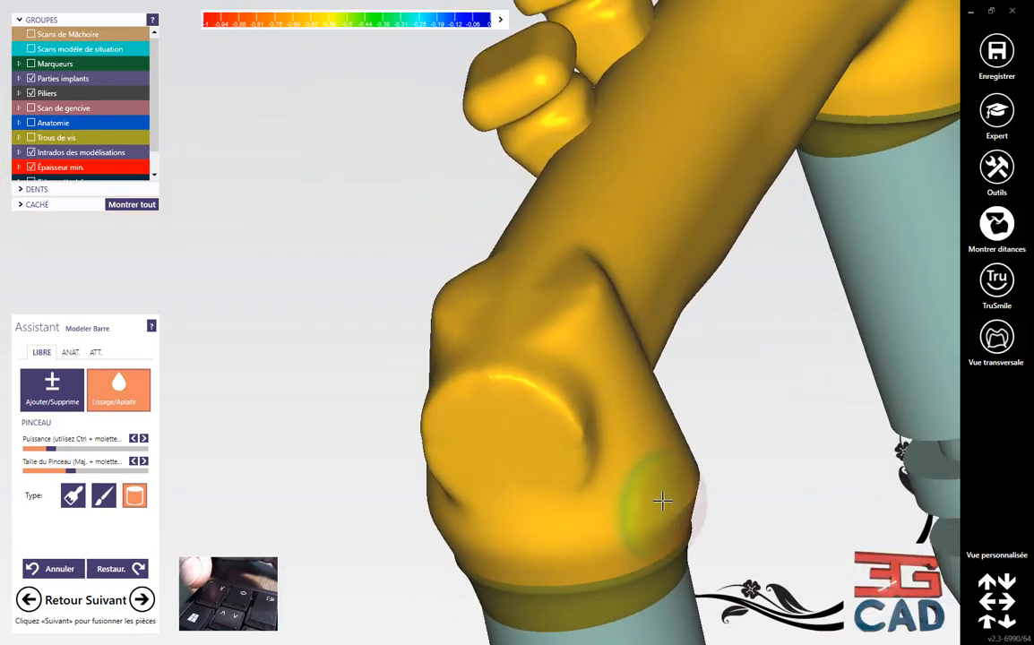
pyautogui.scroll(-3, 663, 500)
pyautogui.moveTo(695, 449); pyautogui.dragTo(757, 365, button='right')
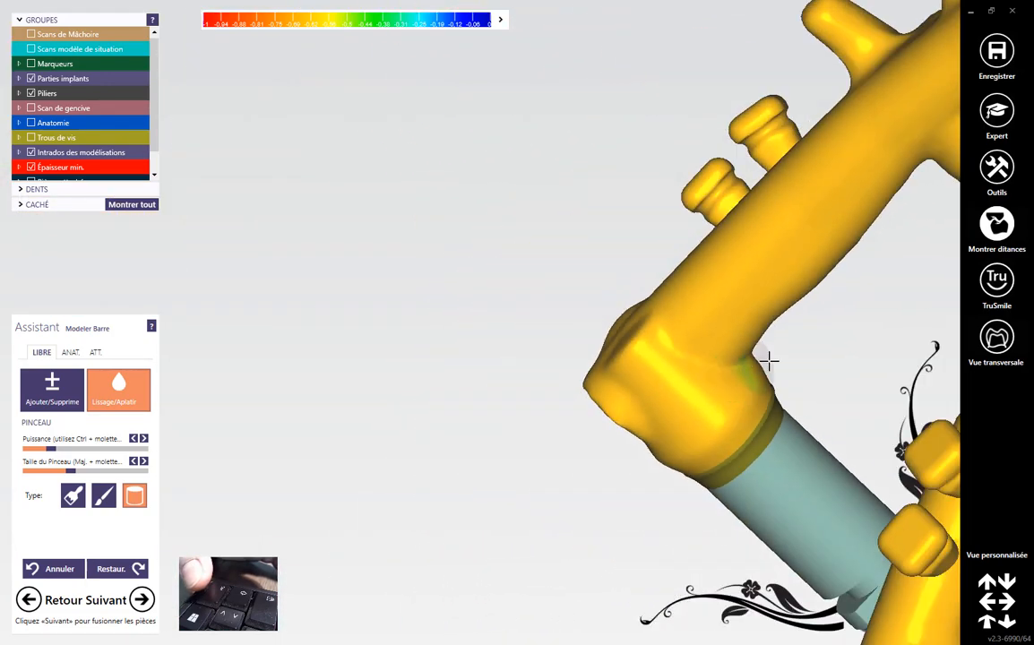
# - Check the whole smoothed bar from above and proceed to merging its parts
pyautogui.scroll(-3, 709, 365)
pyautogui.moveTo(689, 381); pyautogui.dragTo(554, 233, button='right')
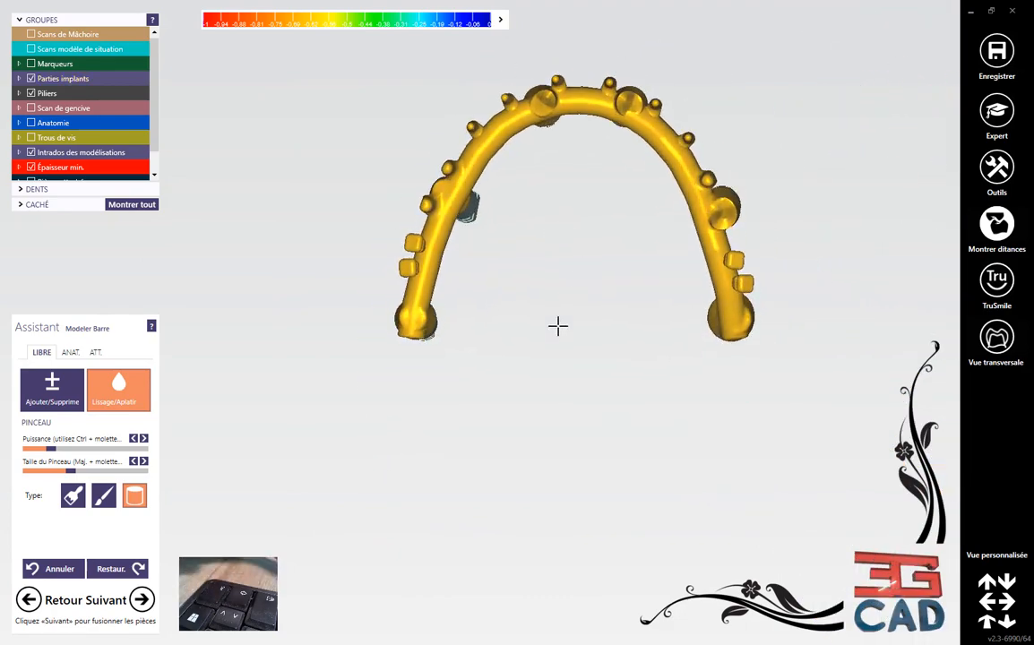
pyautogui.moveTo(227, 225); pyautogui.dragTo(612, 414, button='right')
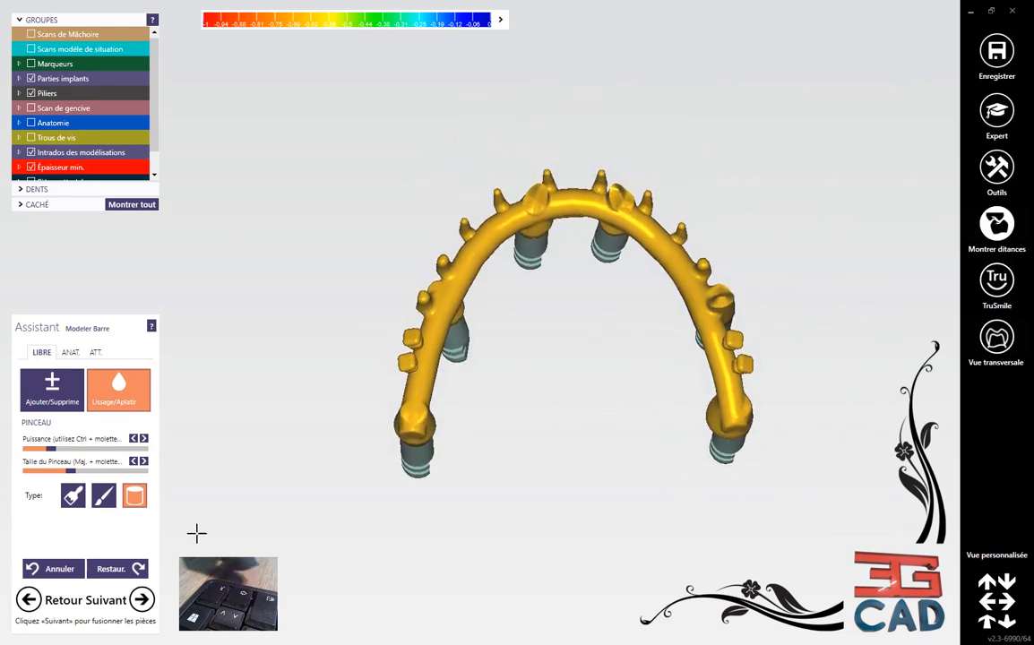
pyautogui.click(142, 600)
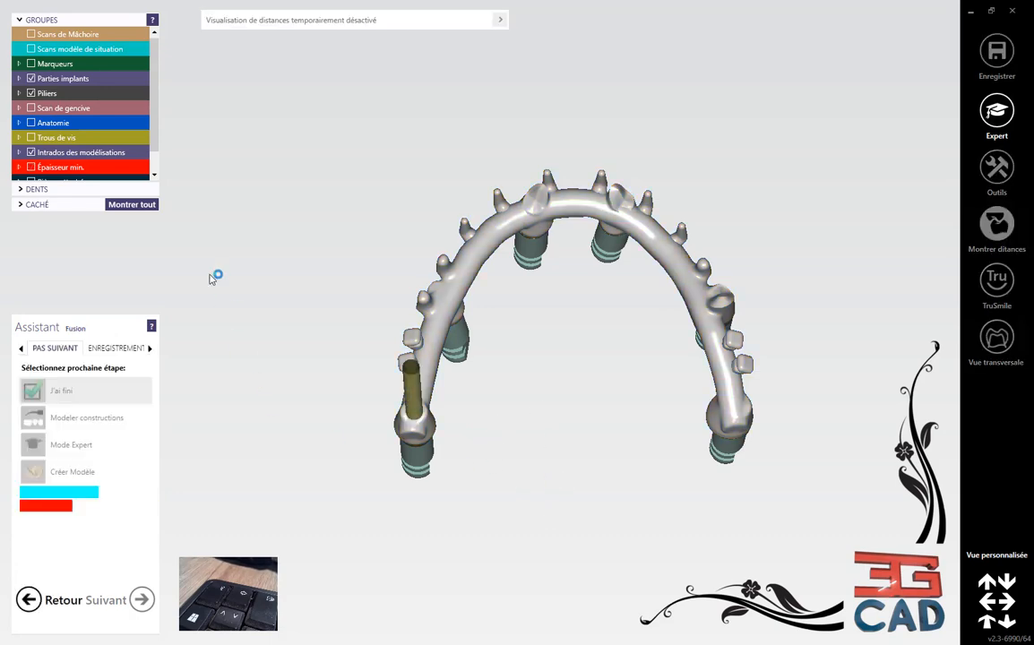
# - Show the jaw, gingiva and situation model scans to examine the bar's fit, and inspect the merged bar on its own
pyautogui.click(32, 34)
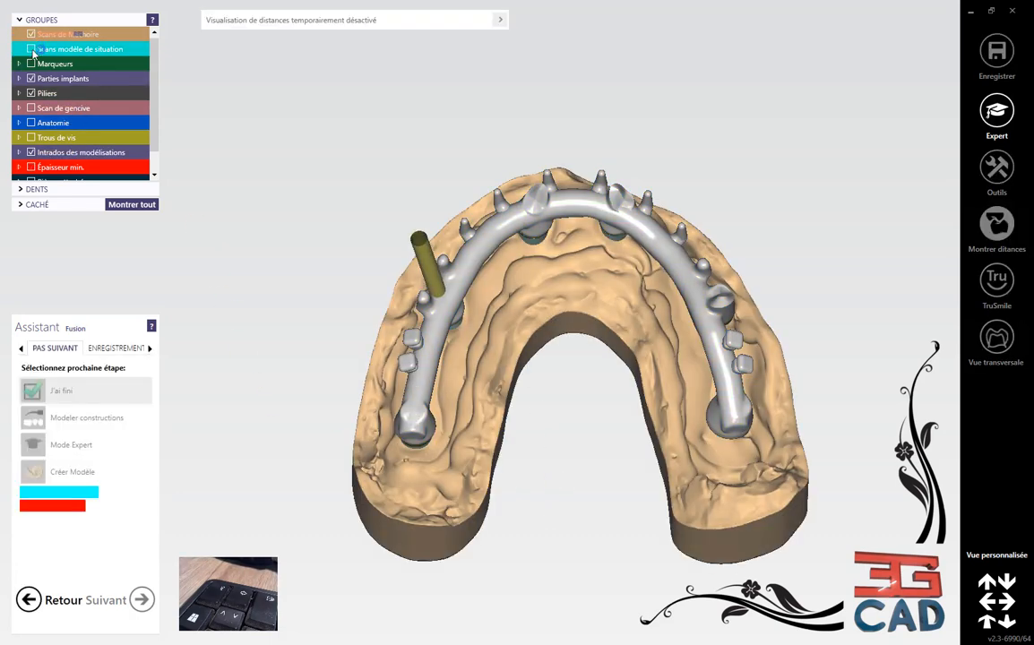
pyautogui.click(31, 108)
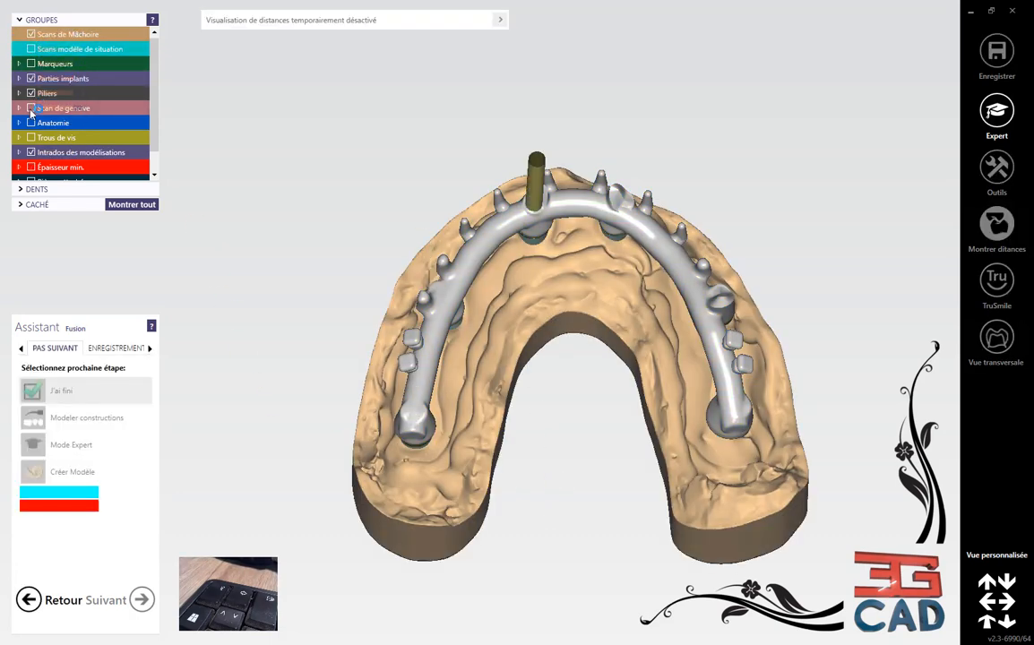
pyautogui.click(31, 49)
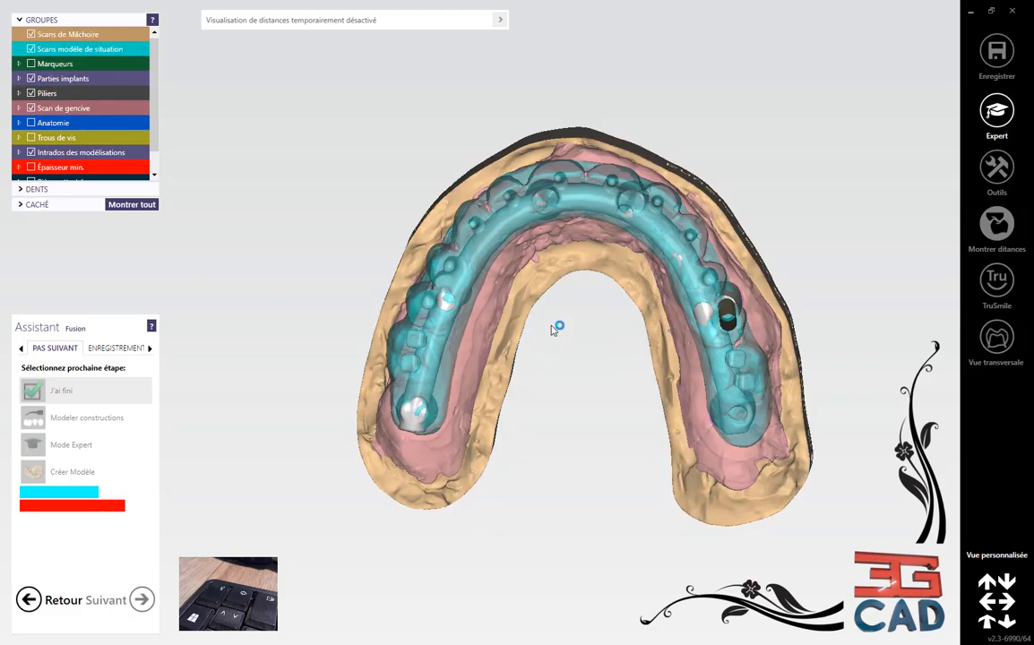
pyautogui.moveTo(566, 389); pyautogui.dragTo(325, 526, button='right')
pyautogui.moveTo(325, 526); pyautogui.dragTo(579, 417, button='middle')
pyautogui.moveTo(579, 417); pyautogui.dragTo(389, 454, button='right')
pyautogui.scroll(3, 514, 385)
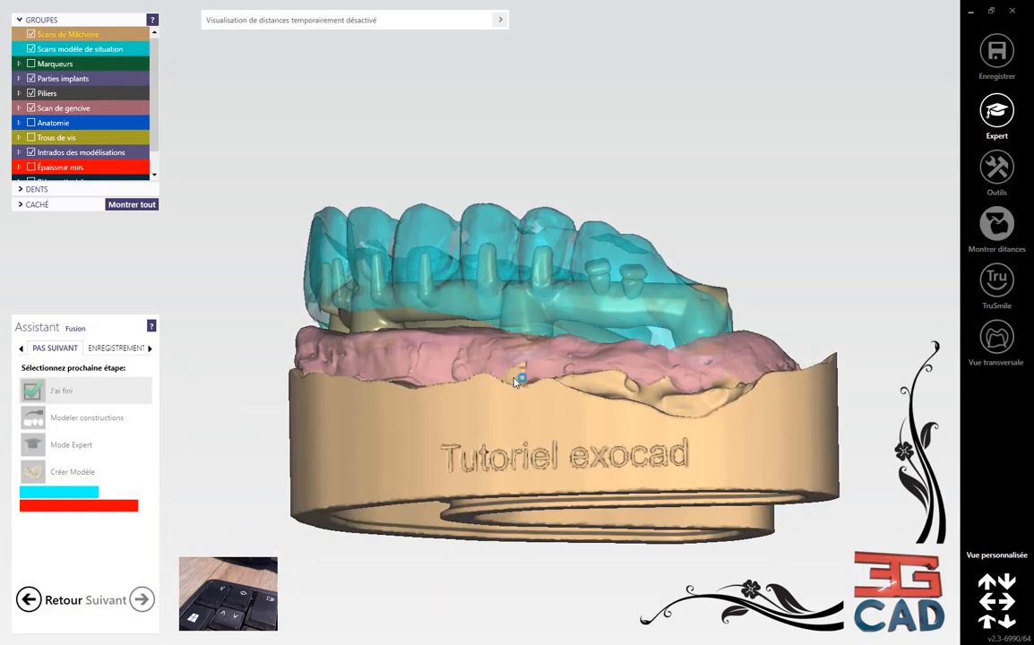
pyautogui.moveTo(513, 398); pyautogui.dragTo(450, 394, button='right')
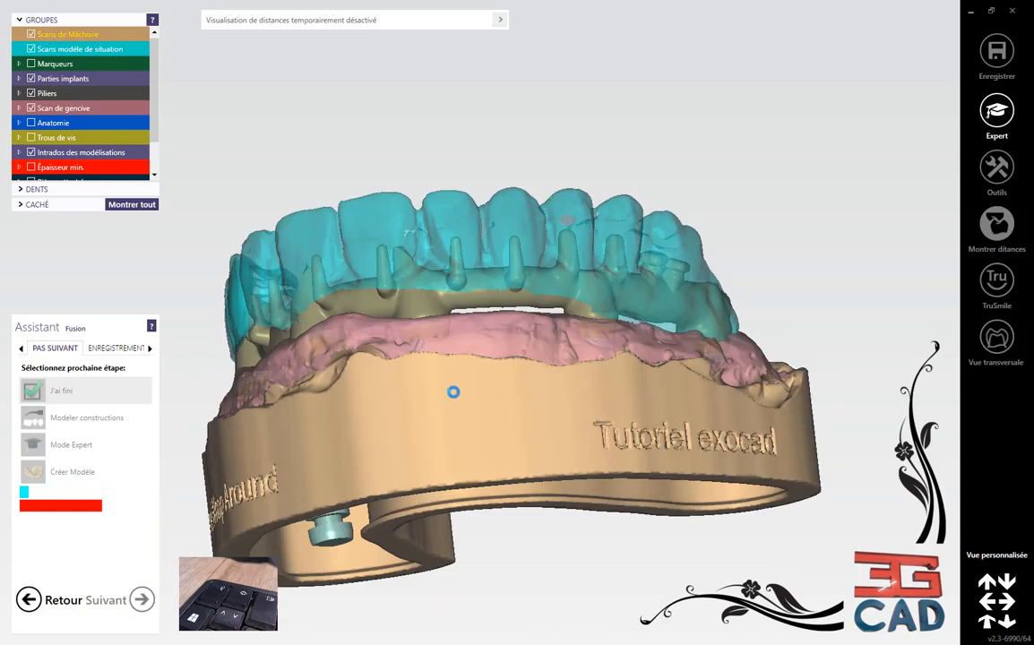
pyautogui.moveTo(614, 369); pyautogui.dragTo(672, 331, button='right')
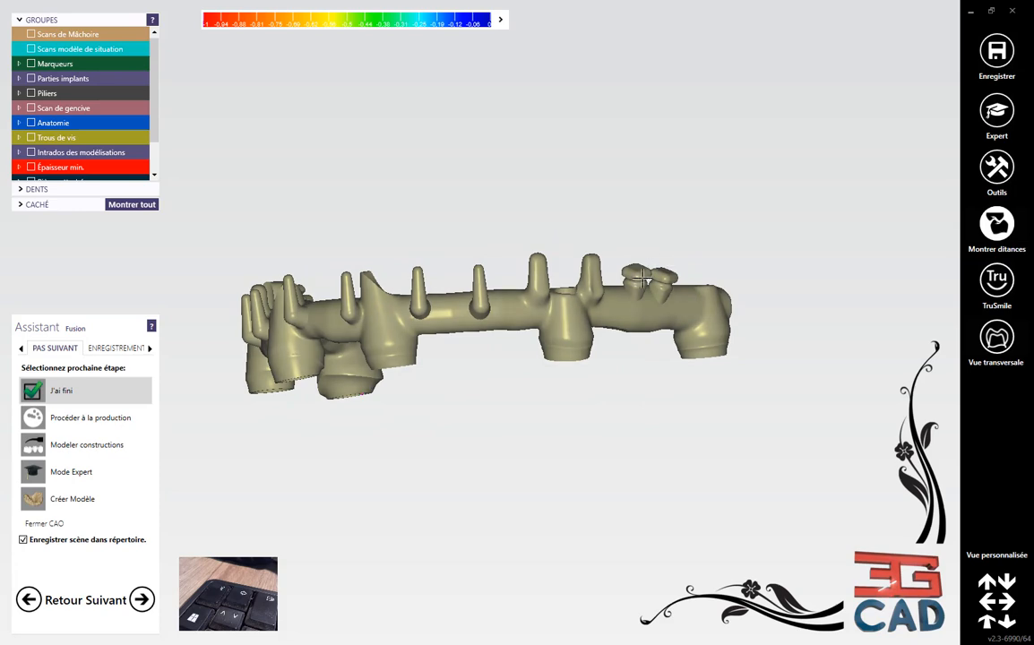
pyautogui.moveTo(659, 283); pyautogui.dragTo(641, 351, button='right')
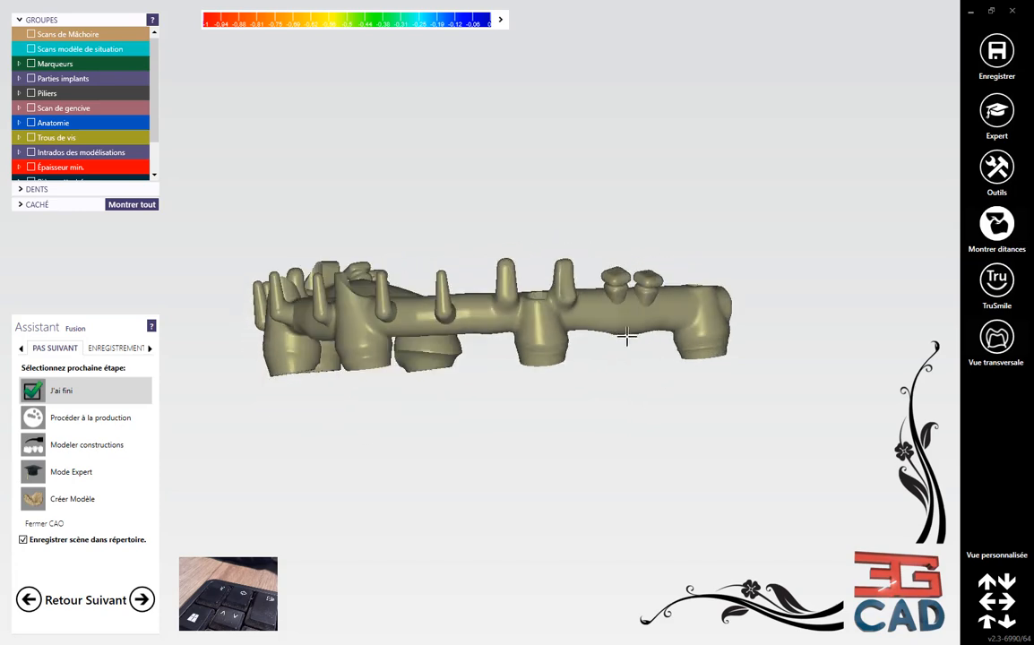
pyautogui.moveTo(481, 382); pyautogui.dragTo(572, 323, button='right')
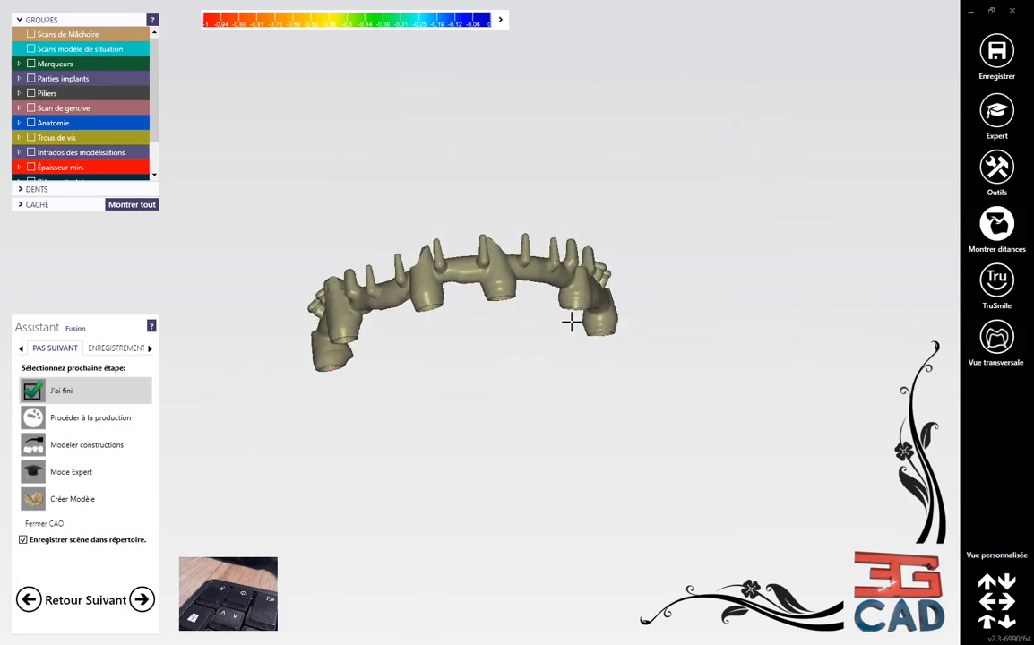
# - Display the jaw, situation model and gingiva scans around the merged bar and examine its position within the teeth from above
pyautogui.click(32, 35)
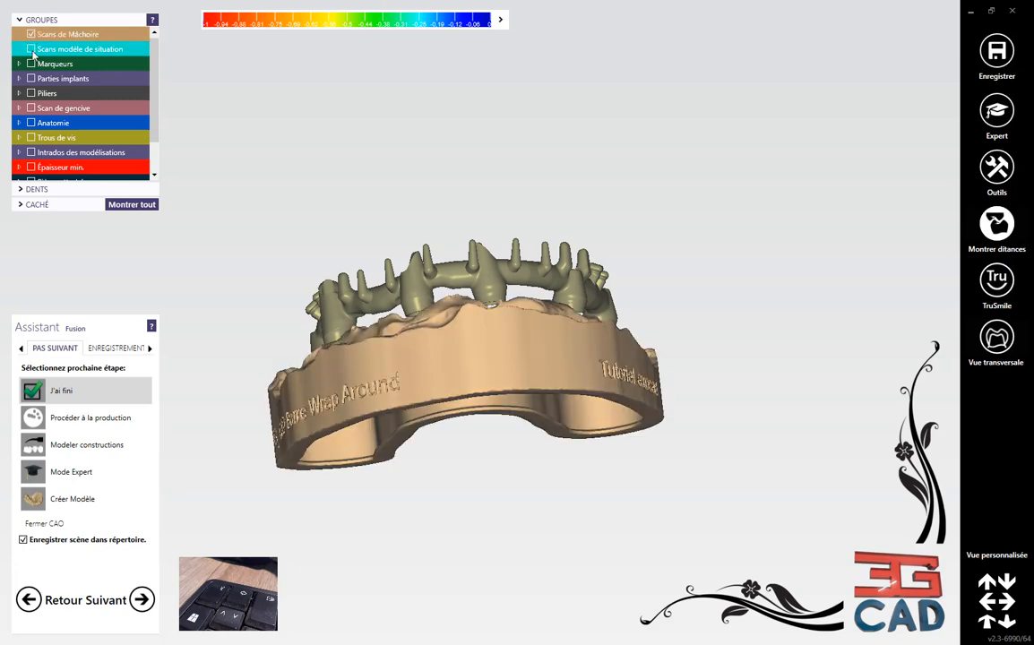
pyautogui.click(31, 49)
pyautogui.click(32, 109)
pyautogui.moveTo(538, 358); pyautogui.dragTo(459, 334, button='right')
pyautogui.scroll(4, 458, 199)
pyautogui.scroll(2, 456, 198)
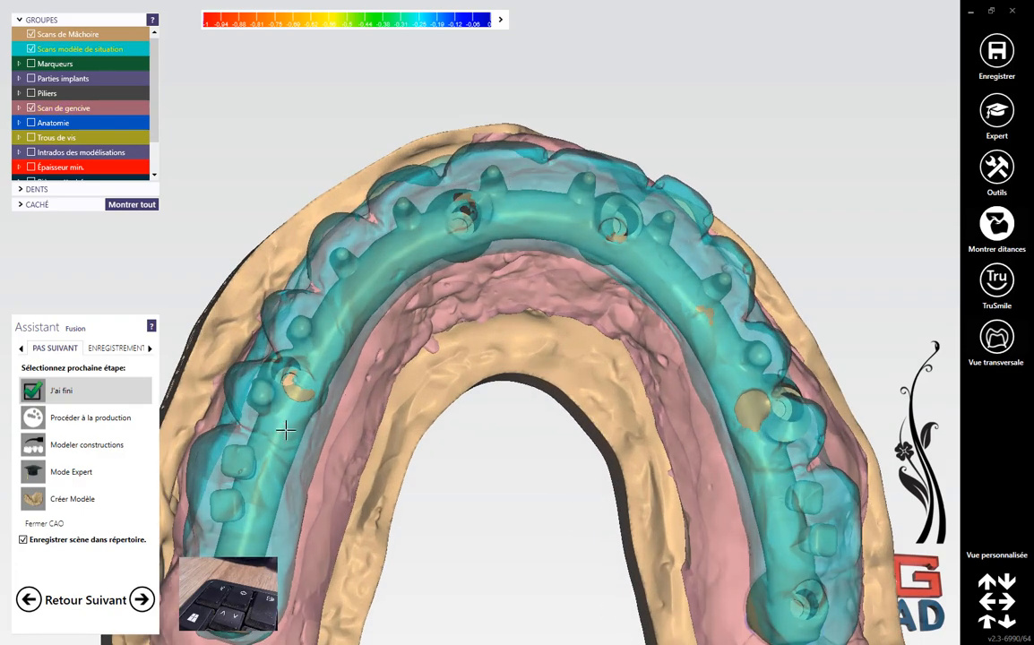
# - Reopen the merged bar for construction modelling, check its retention pins against the situation model, and save the modelling changes
pyautogui.click(55, 446)
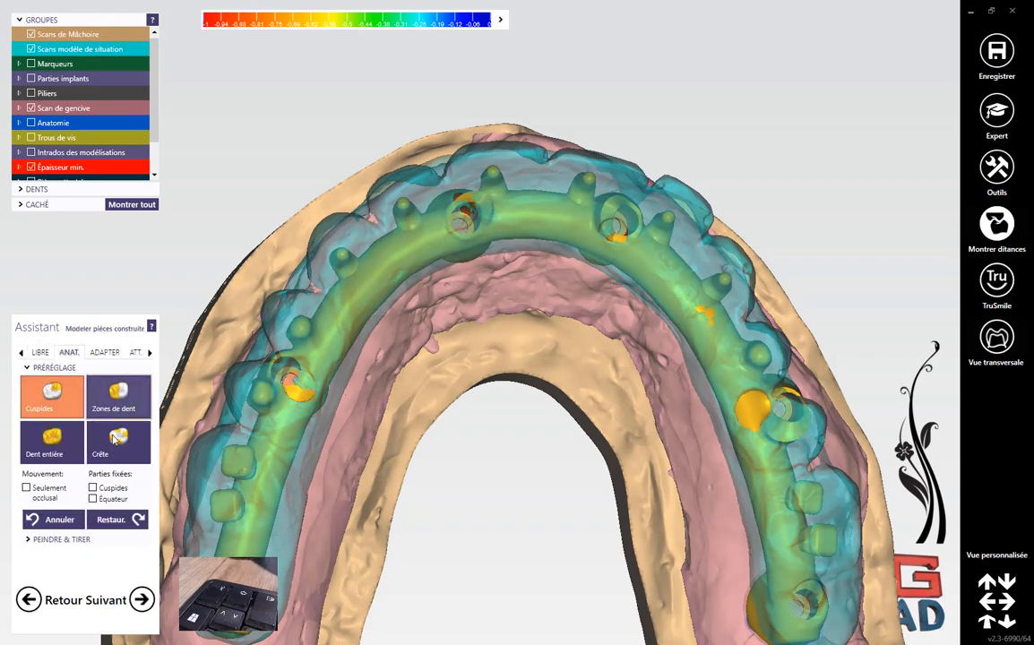
pyautogui.moveTo(618, 298); pyautogui.dragTo(554, 258, button='right')
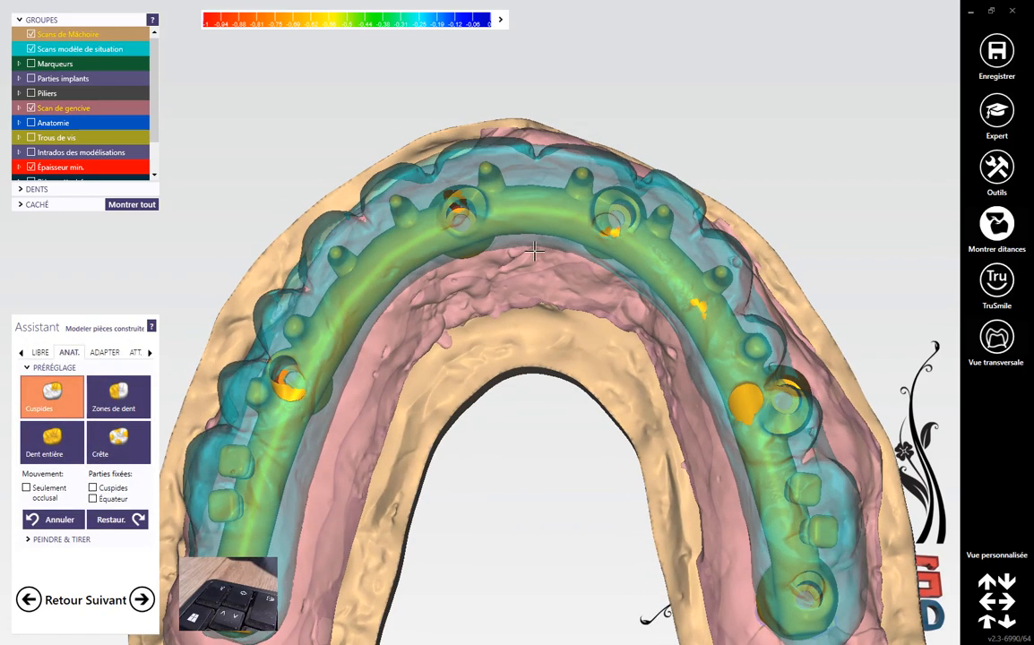
pyautogui.scroll(3, 472, 114)
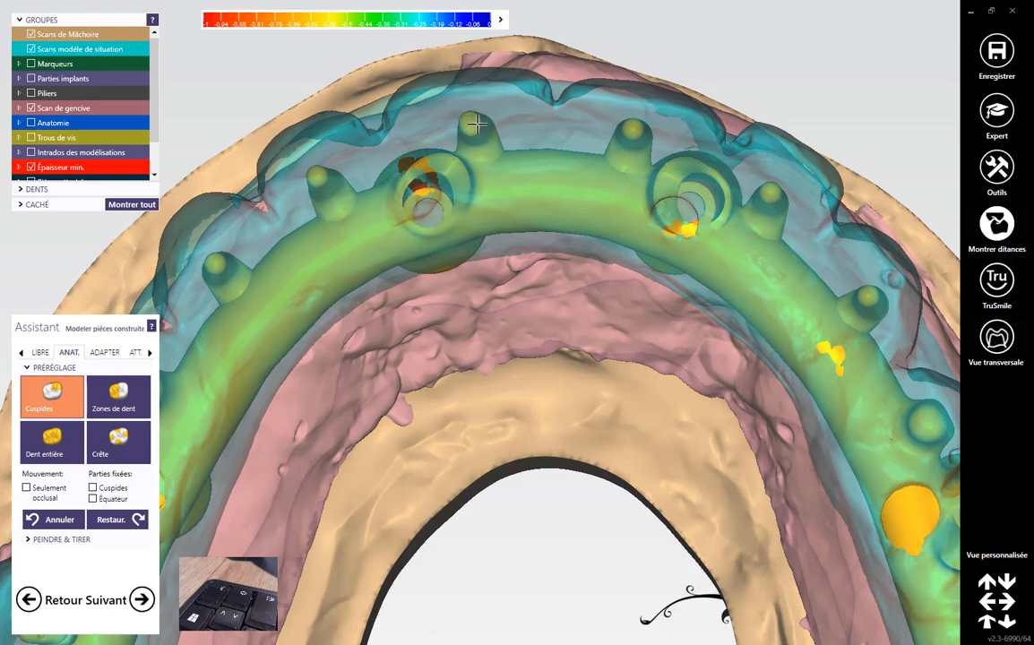
pyautogui.moveTo(491, 194); pyautogui.dragTo(508, 234, button='right')
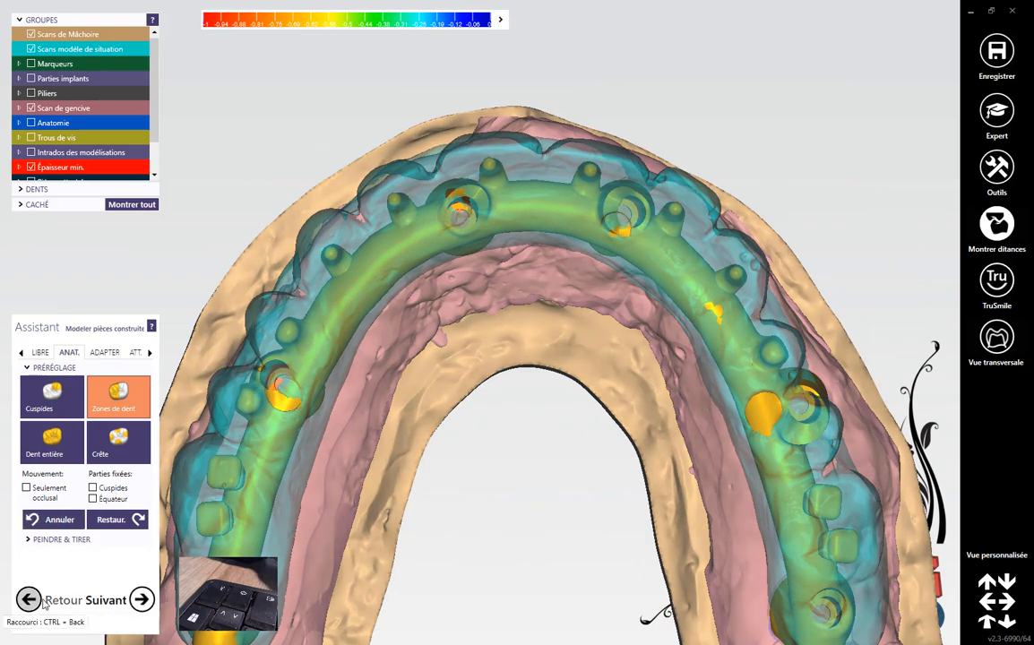
pyautogui.click(141, 600)
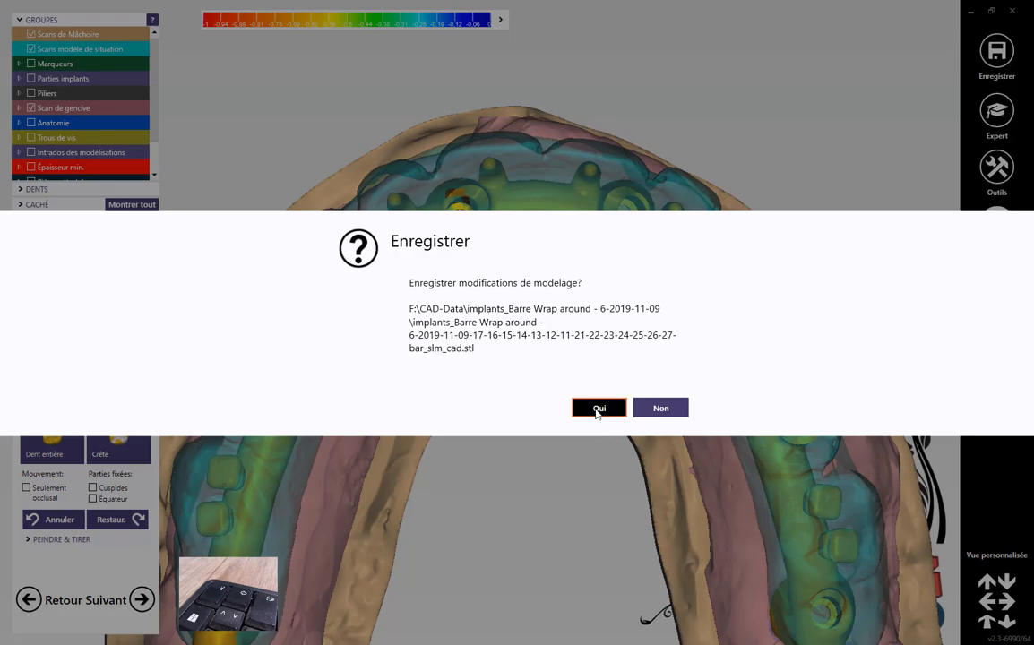
pyautogui.click(598, 409)
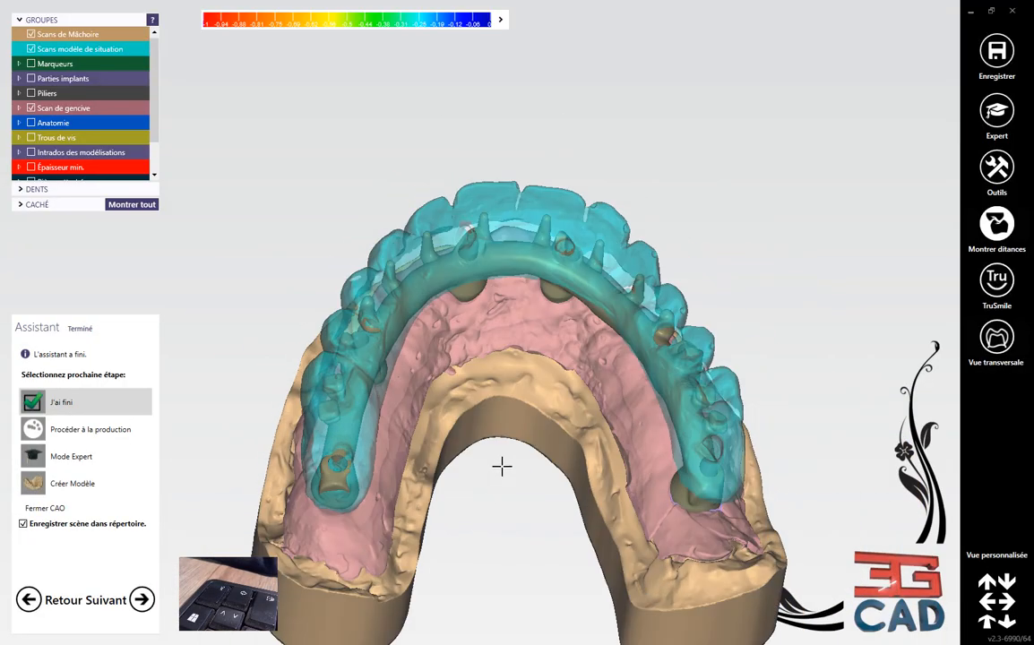
# - Examine the finished bar on the jaw model with the gingiva and situation scans from the front, side and back
pyautogui.moveTo(500, 451); pyautogui.dragTo(505, 444, button='right')
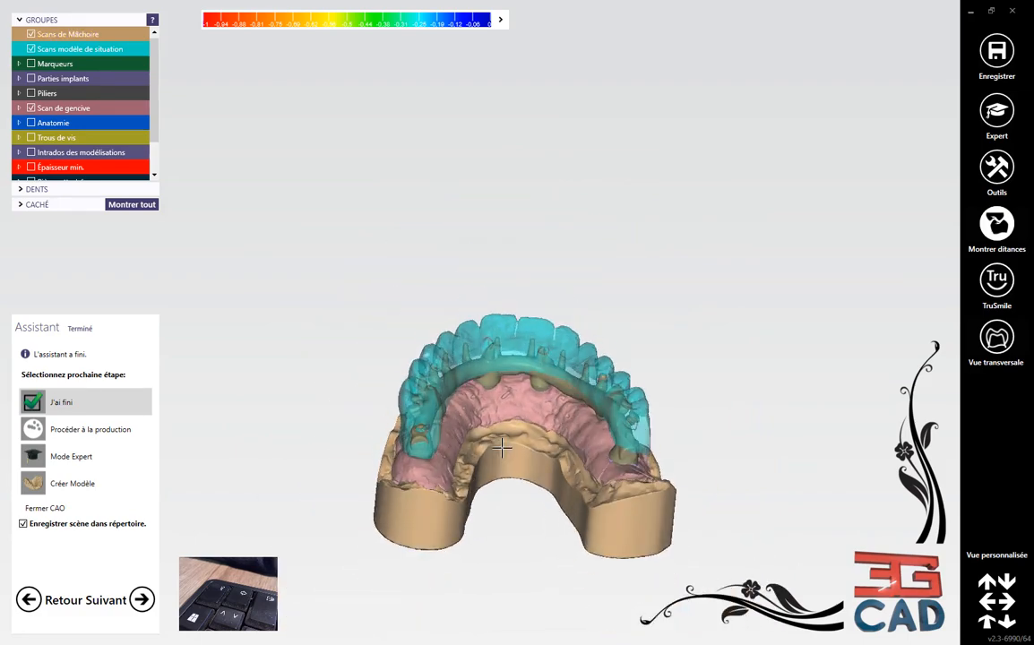
pyautogui.moveTo(509, 521); pyautogui.dragTo(544, 458, button='right')
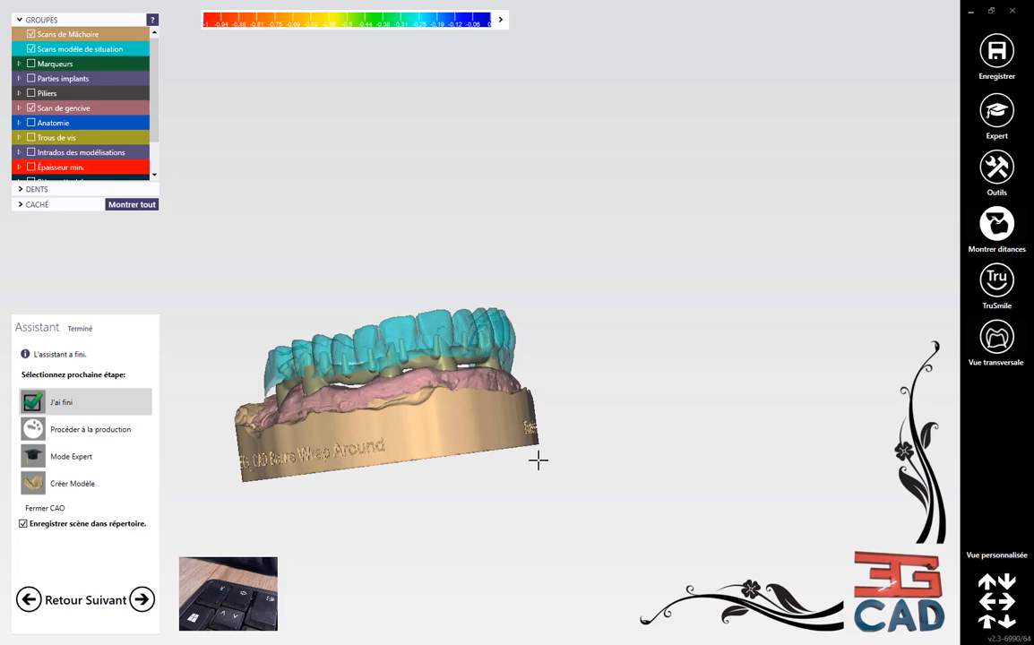
pyautogui.rightClick(487, 424)
pyautogui.moveTo(481, 381); pyautogui.dragTo(585, 403, button='right')
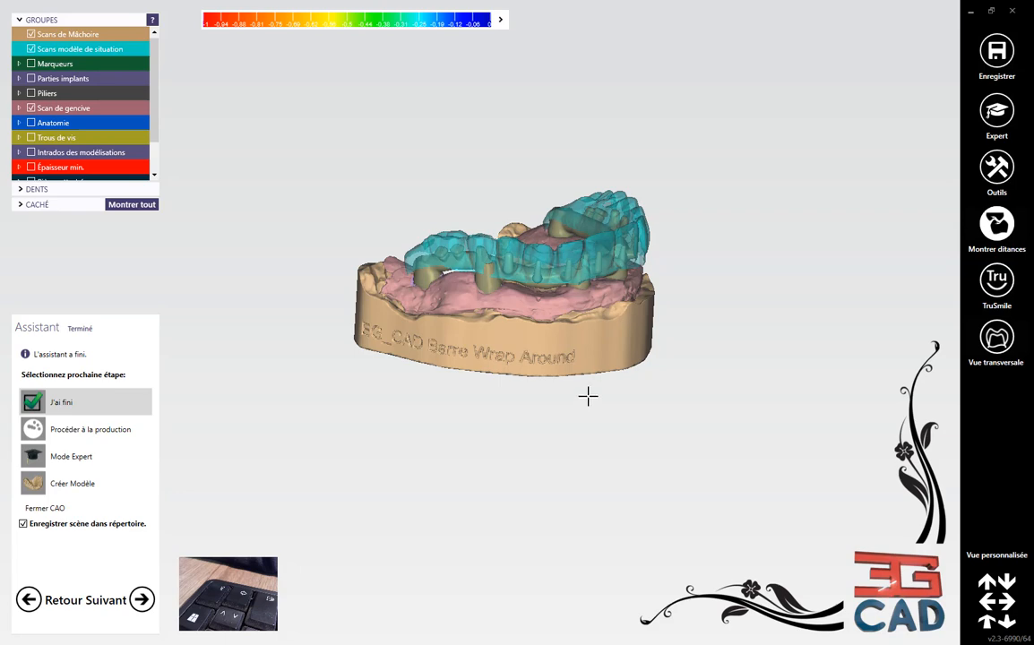
pyautogui.moveTo(591, 397); pyautogui.dragTo(532, 277, button='right')
pyautogui.moveTo(594, 375); pyautogui.dragTo(564, 374, button='right')
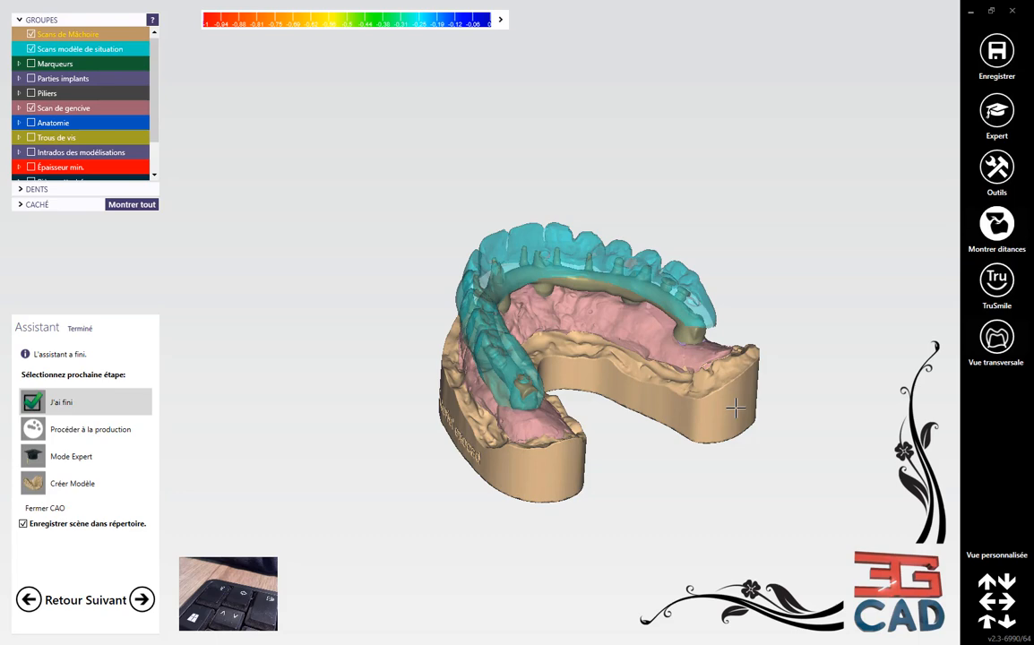